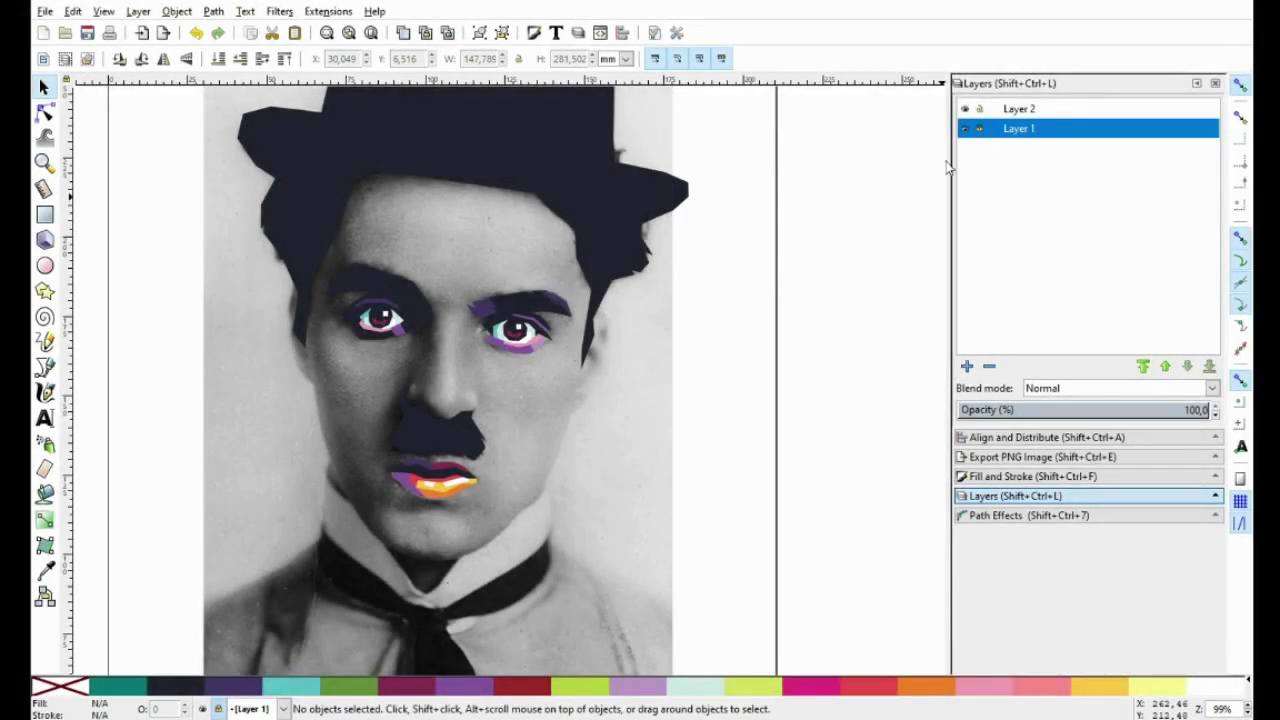
# Switch to the Bezier pen, zoom into the face, and make Layer 2 current since Layer 1 is locked.
pyautogui.keyDown('ctrl'); pyautogui.scroll(2, 336, 344); pyautogui.keyUp('ctrl')
pyautogui.keyDown('ctrl'); pyautogui.scroll(1, 548, 453); pyautogui.keyUp('ctrl')
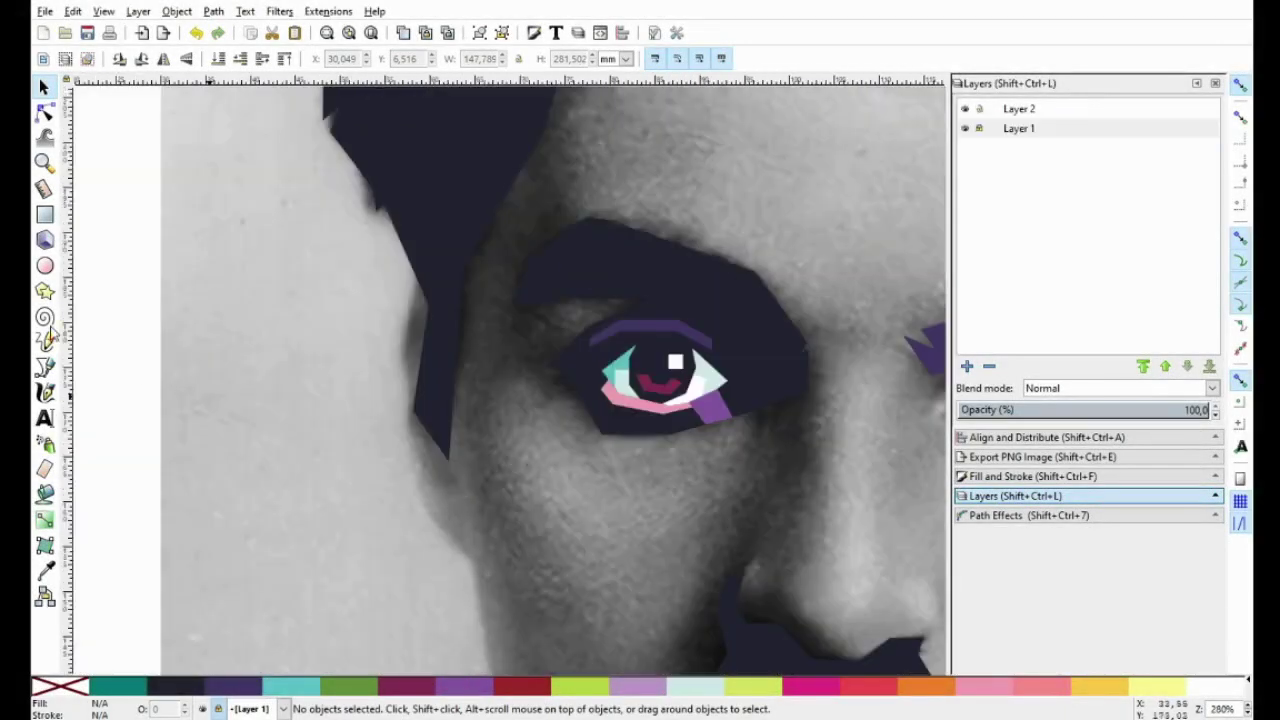
pyautogui.press('b')
pyautogui.keyDown('ctrl'); pyautogui.scroll(-3, 340, 372); pyautogui.keyUp('ctrl')
pyautogui.keyDown('ctrl'); pyautogui.scroll(1, 628, 310); pyautogui.keyUp('ctrl')
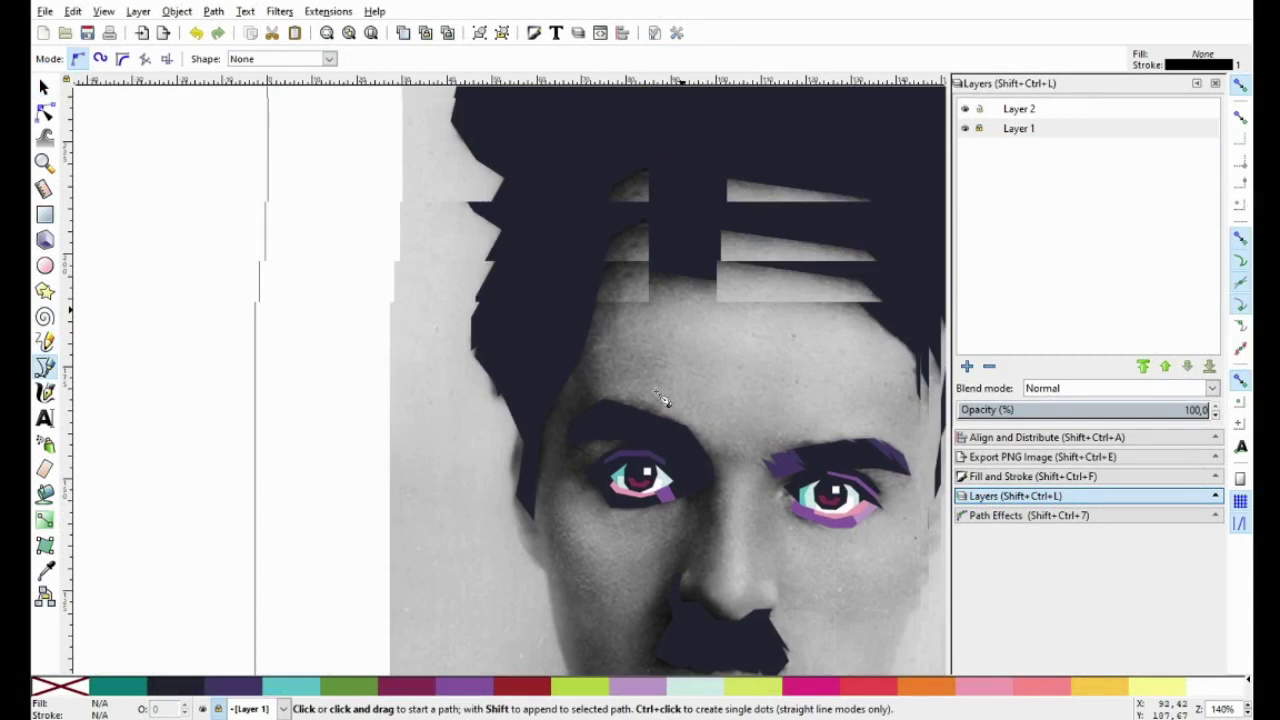
pyautogui.keyDown('ctrl'); pyautogui.scroll(1, 628, 310); pyautogui.keyUp('ctrl')
pyautogui.keyDown('ctrl'); pyautogui.scroll(-2, 602, 301); pyautogui.keyUp('ctrl')
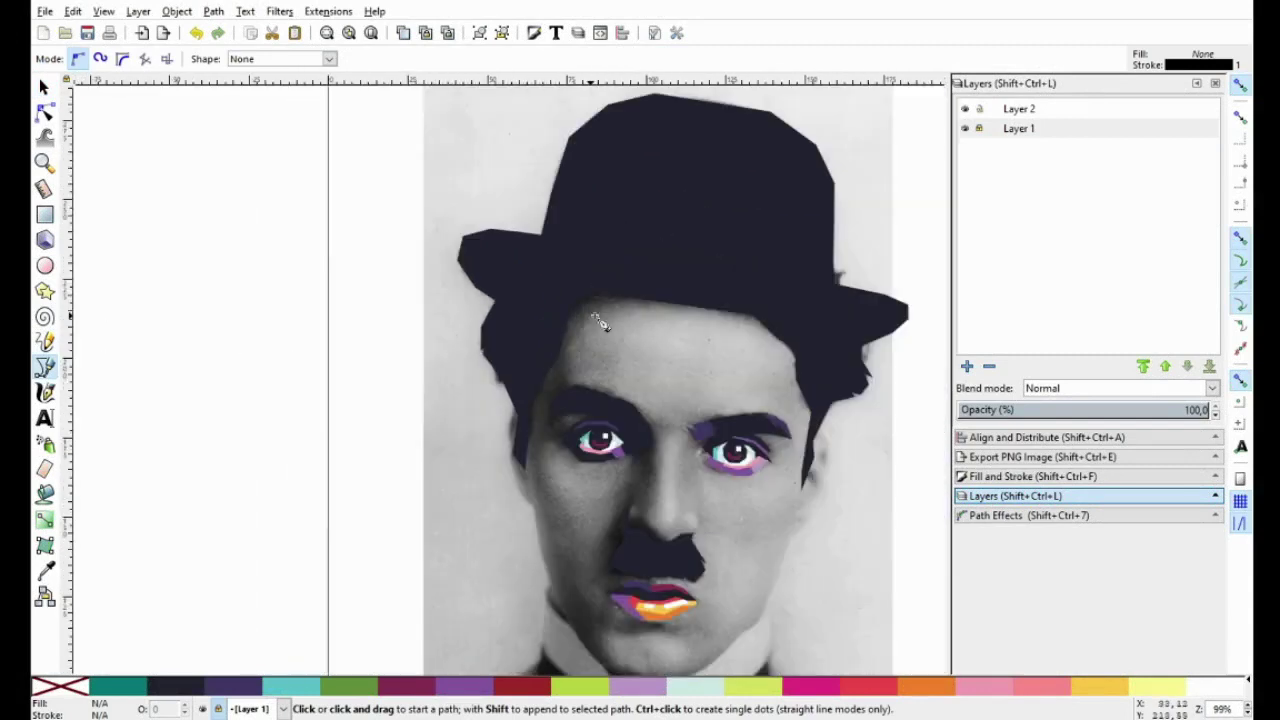
pyautogui.keyDown('ctrl'); pyautogui.scroll(1, 577, 381); pyautogui.keyUp('ctrl')
pyautogui.keyDown('ctrl'); pyautogui.scroll(1, 467, 445); pyautogui.keyUp('ctrl')
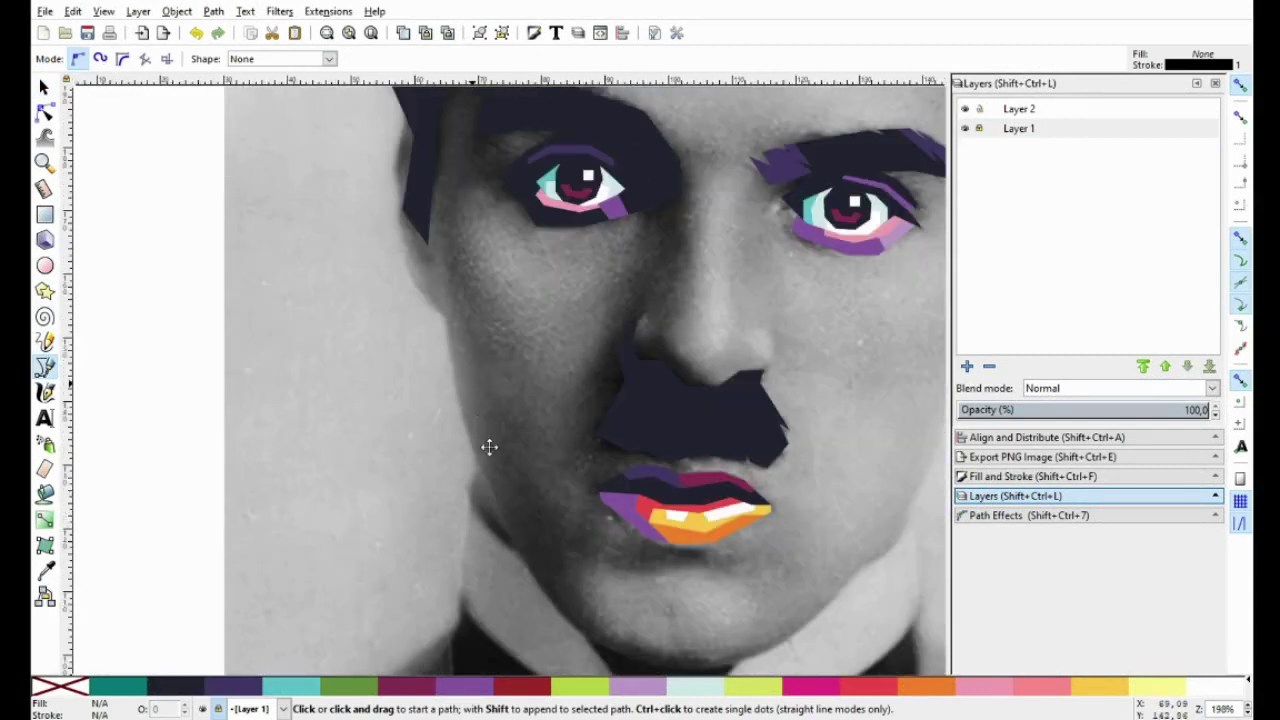
pyautogui.scroll(2, 489, 447)
pyautogui.keyDown('ctrl'); pyautogui.scroll(1, 463, 343); pyautogui.keyUp('ctrl')
pyautogui.click(462, 328)
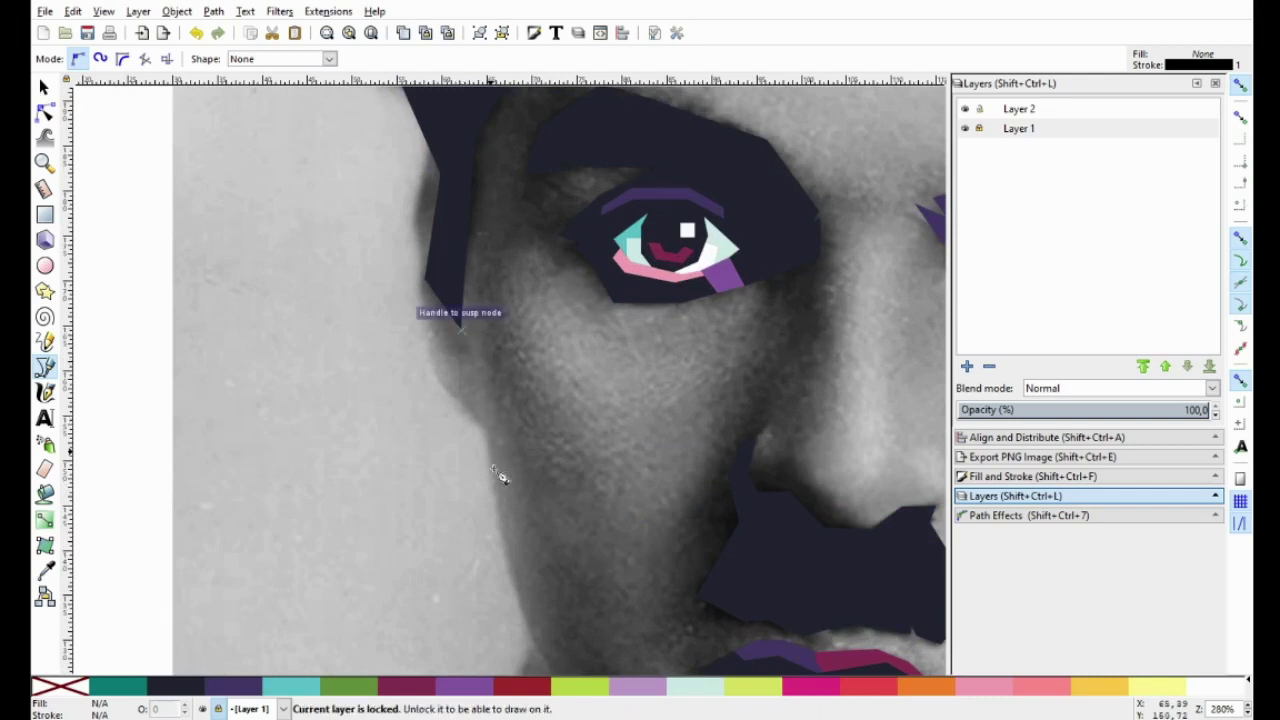
pyautogui.click(1020, 110)
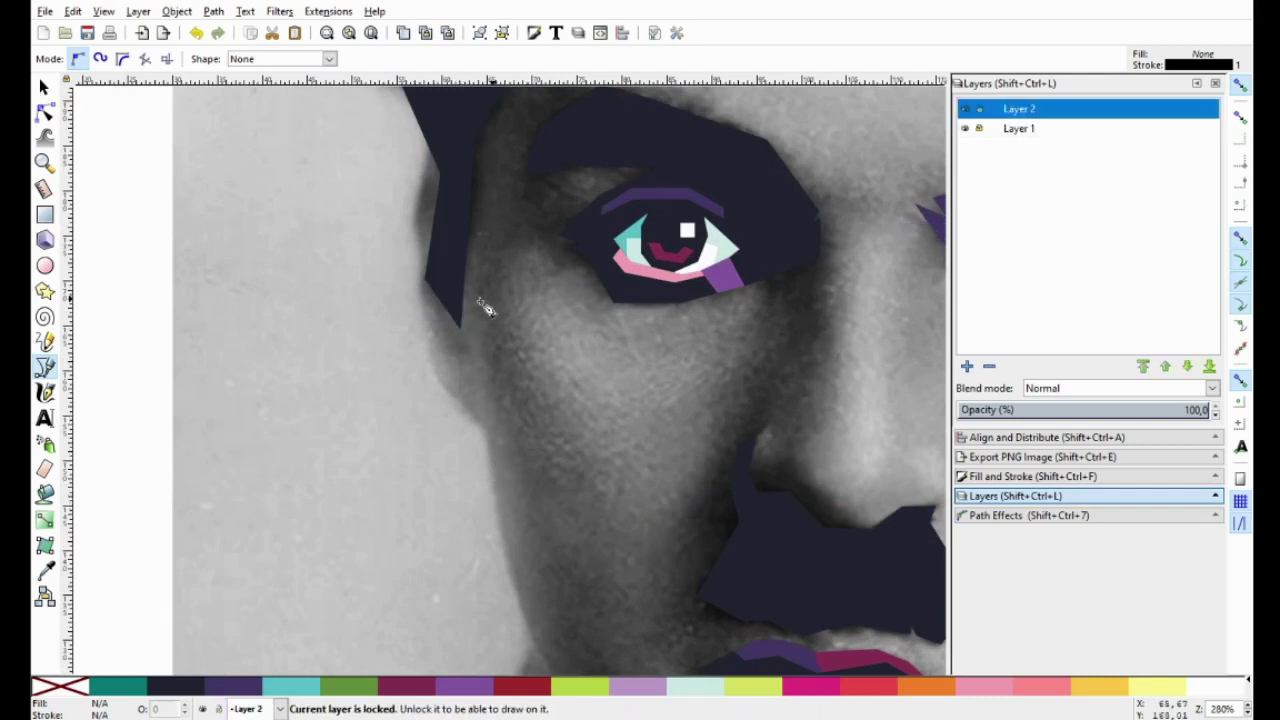
# Start the jaw outline at the left sideburn and place nodes down the left cheek to the chin.
pyautogui.click(461, 329)
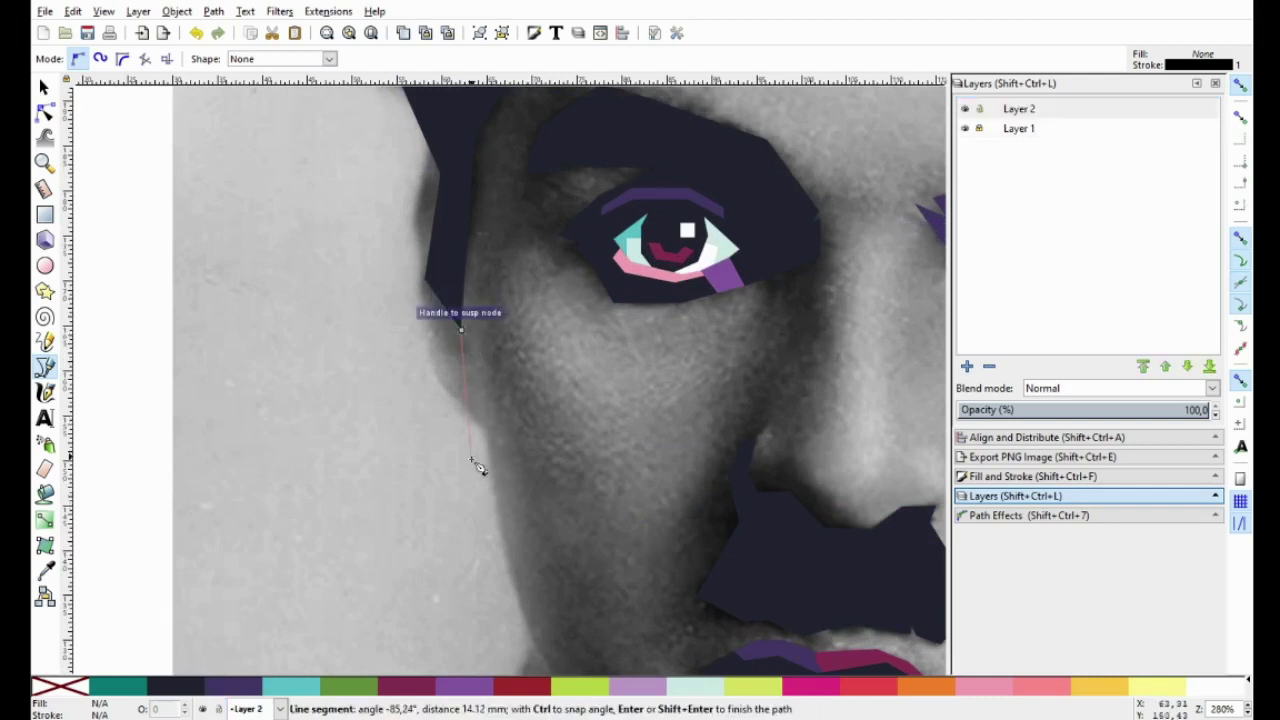
pyautogui.moveTo(478, 468); pyautogui.dragTo(387, 383)
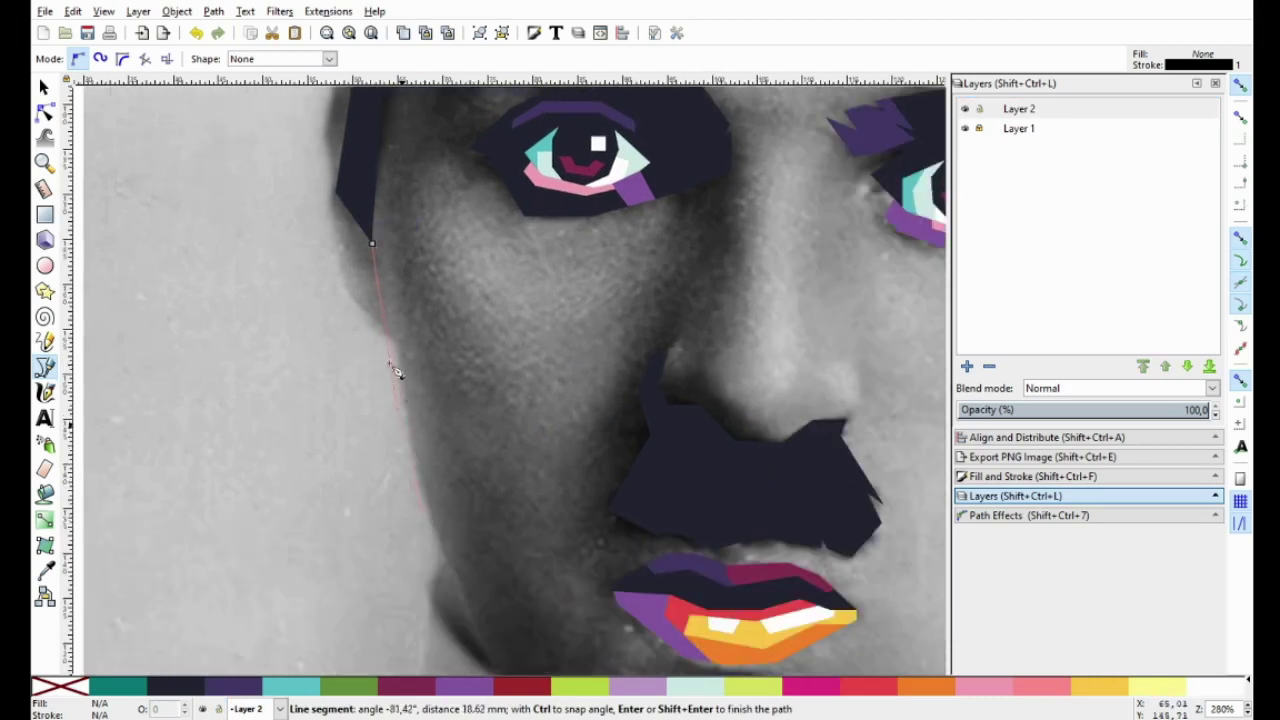
pyautogui.click(430, 521)
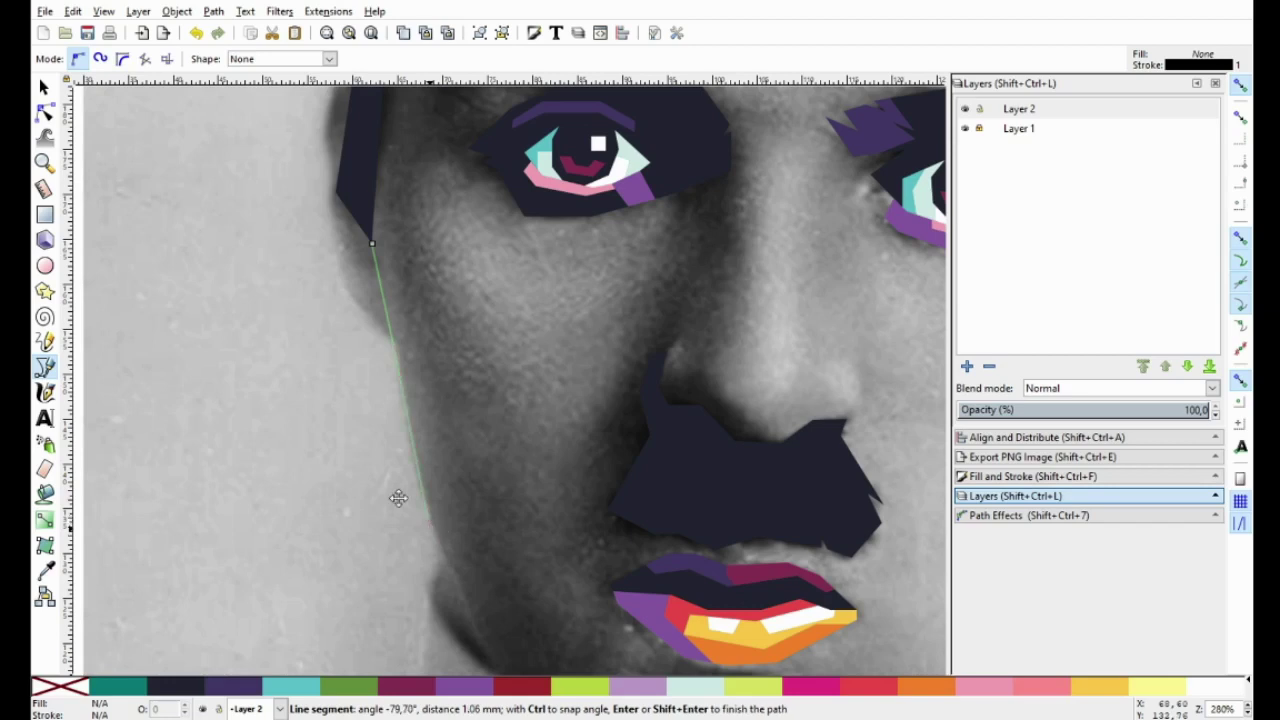
pyautogui.scroll(-5, 397, 494)
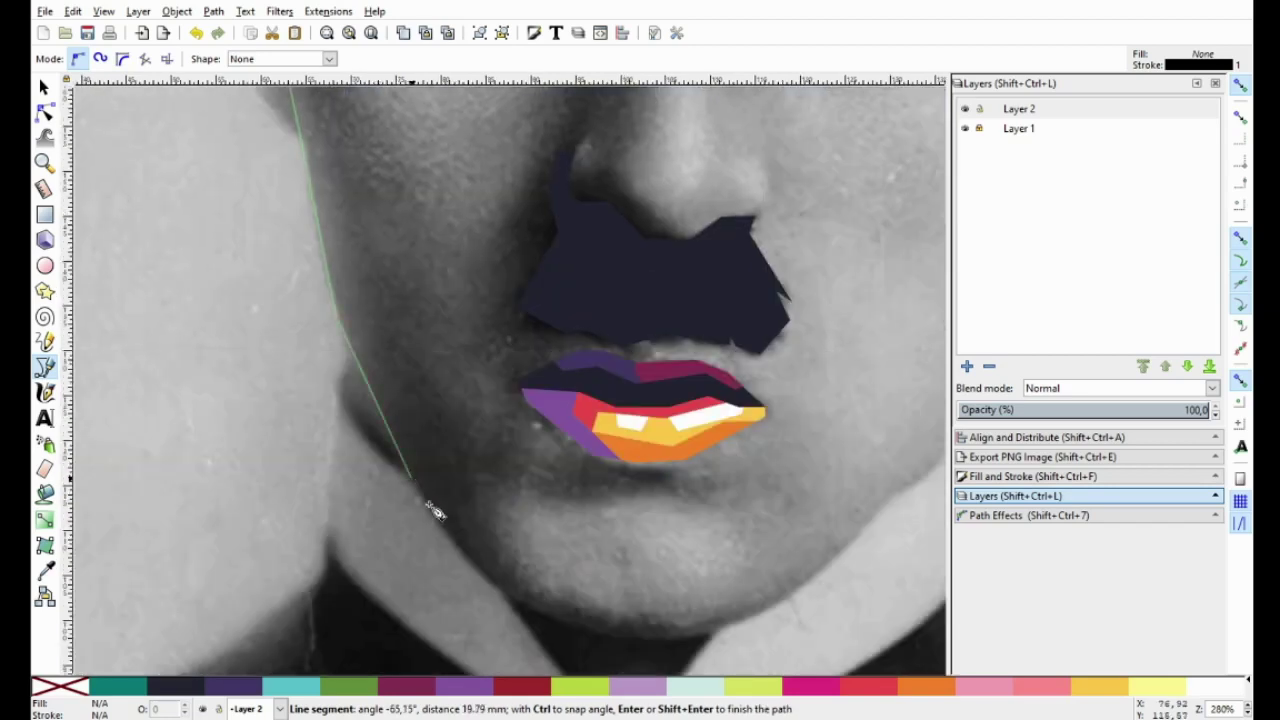
pyautogui.click(632, 639)
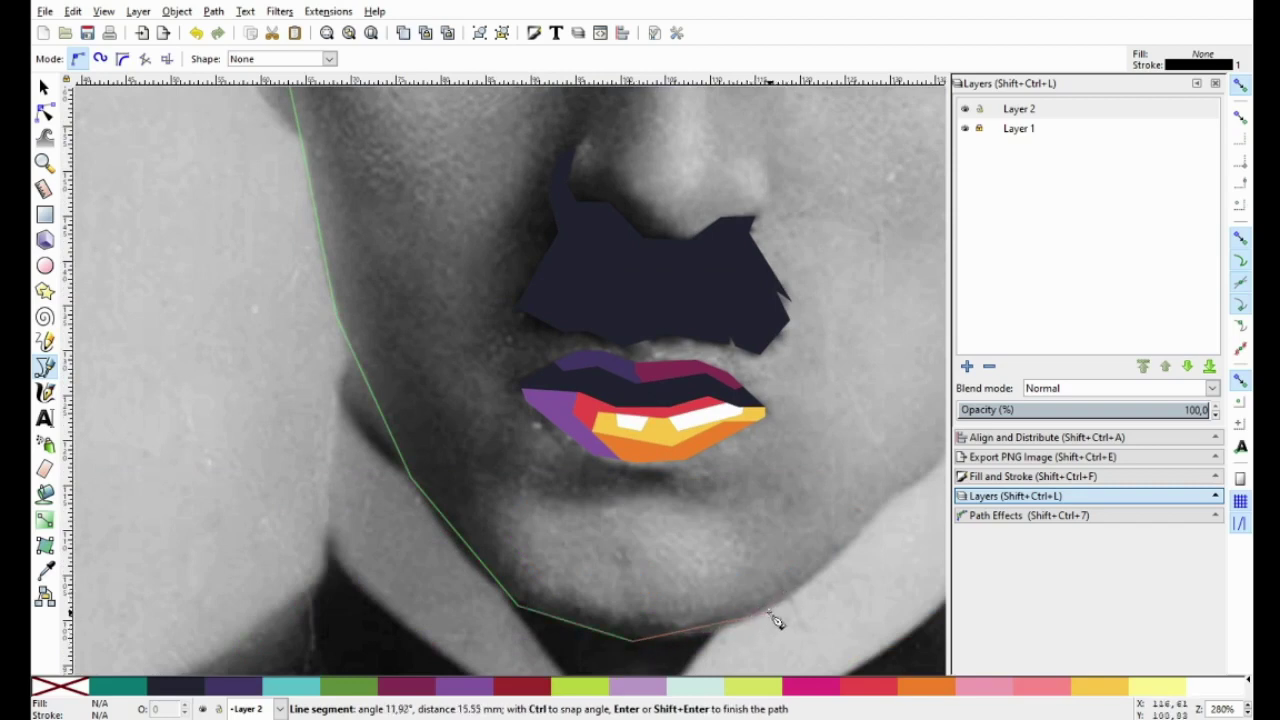
# Continue the outline under the chin and up the right jaw, finishing at the right sideburn.
pyautogui.hscroll(5, 862, 507)
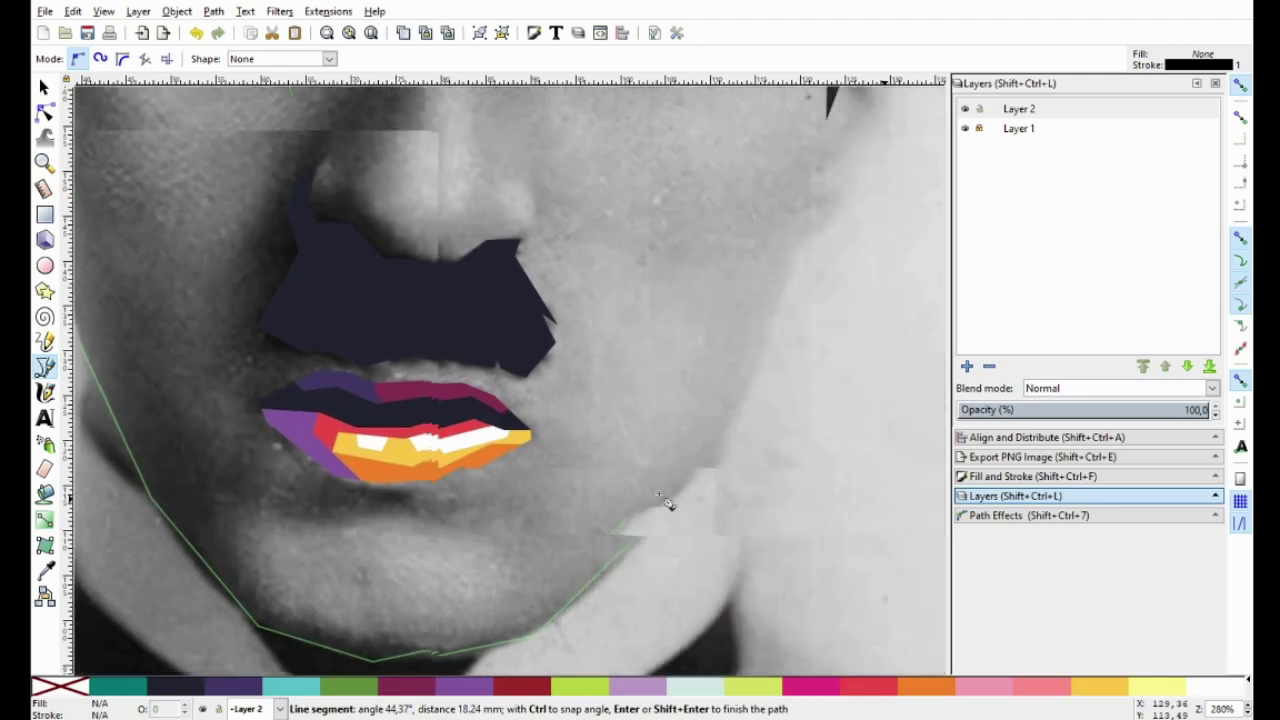
pyautogui.click(631, 518)
pyautogui.click(691, 469)
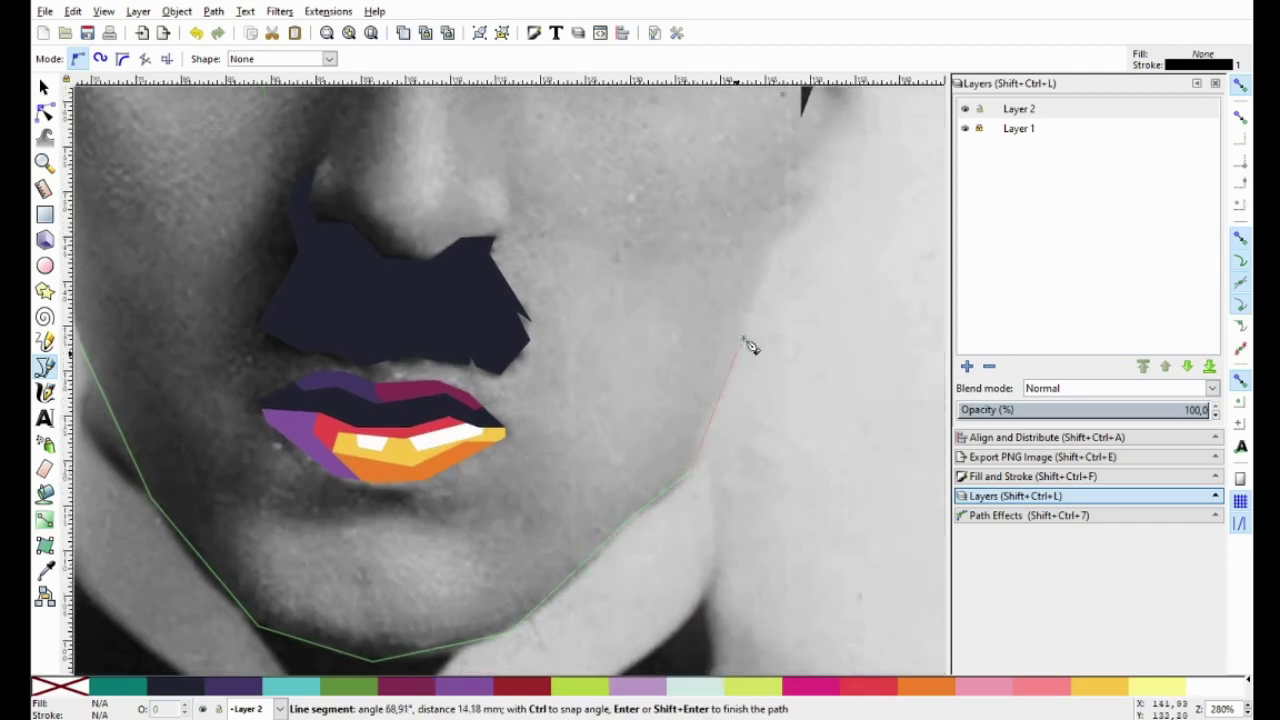
pyautogui.click(784, 233)
pyautogui.scroll(5, 787, 238)
pyautogui.hscroll(1, 787, 238)
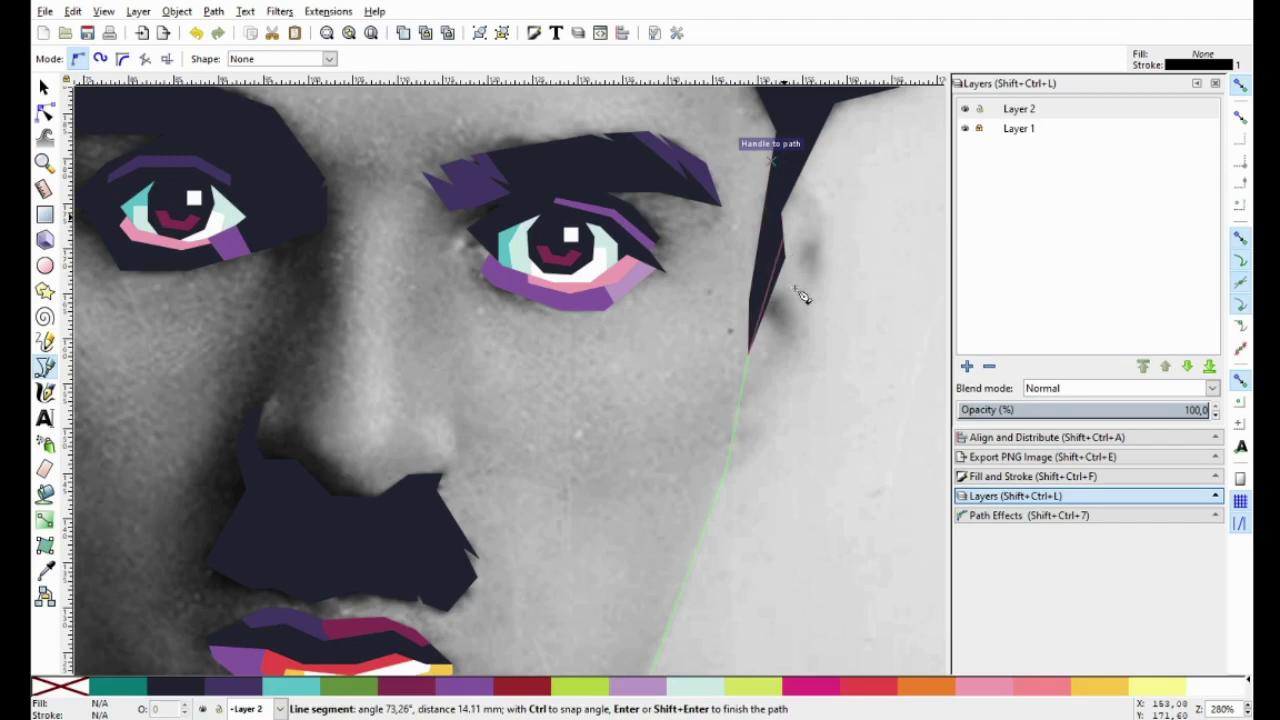
pyautogui.doubleClick(867, 250)
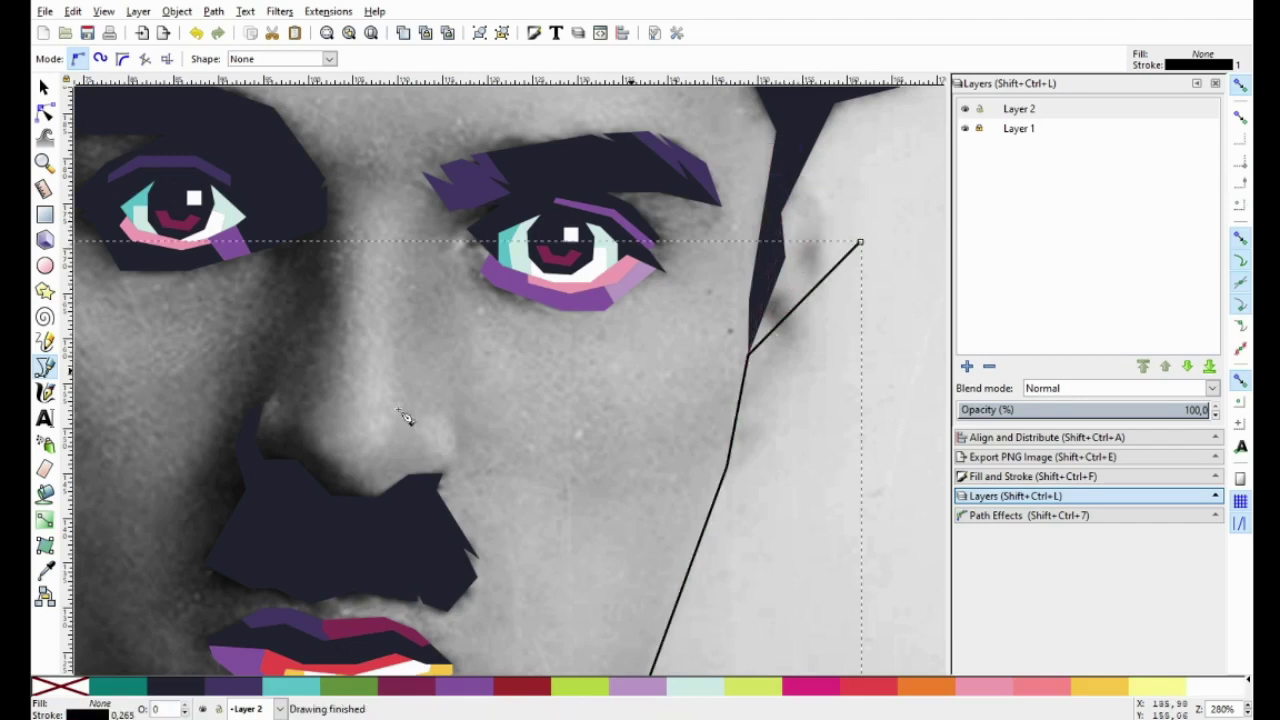
pyautogui.scroll(2, 452, 263)
pyautogui.hscroll(-3, 452, 263)
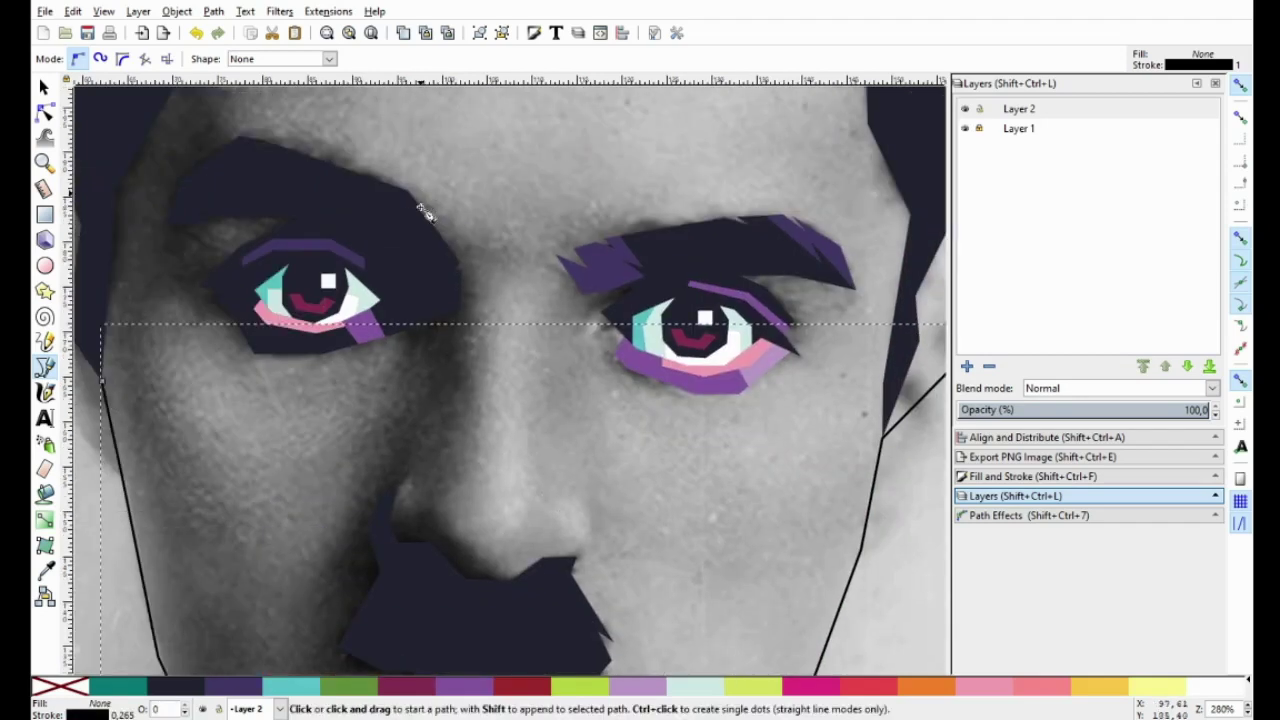
# Draw a closed straight-edged polygon along the mustache's upper edge under the nose.
pyautogui.keyDown('ctrl'); pyautogui.scroll(1, 424, 528); pyautogui.keyUp('ctrl')
pyautogui.keyDown('ctrl'); pyautogui.scroll(2, 397, 543); pyautogui.keyUp('ctrl')
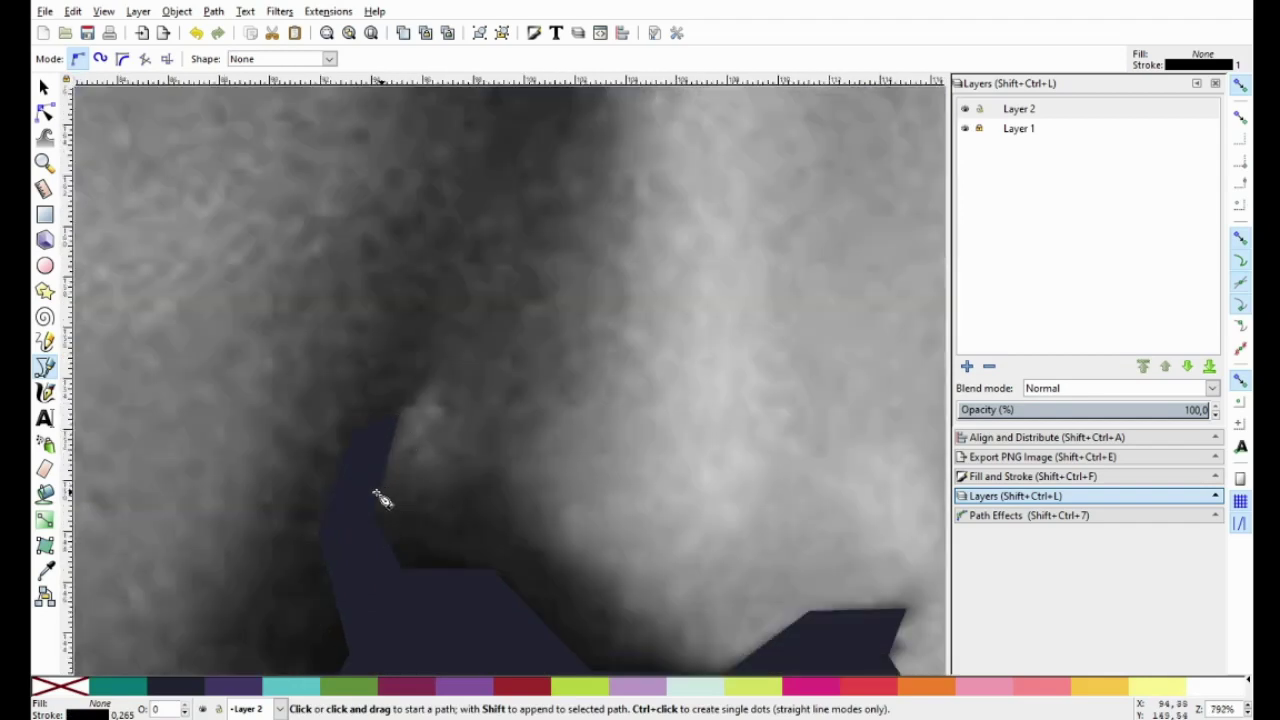
pyautogui.click(378, 493)
pyautogui.click(482, 459)
pyautogui.scroll(-3, 400, 330)
pyautogui.hscroll(2, 400, 330)
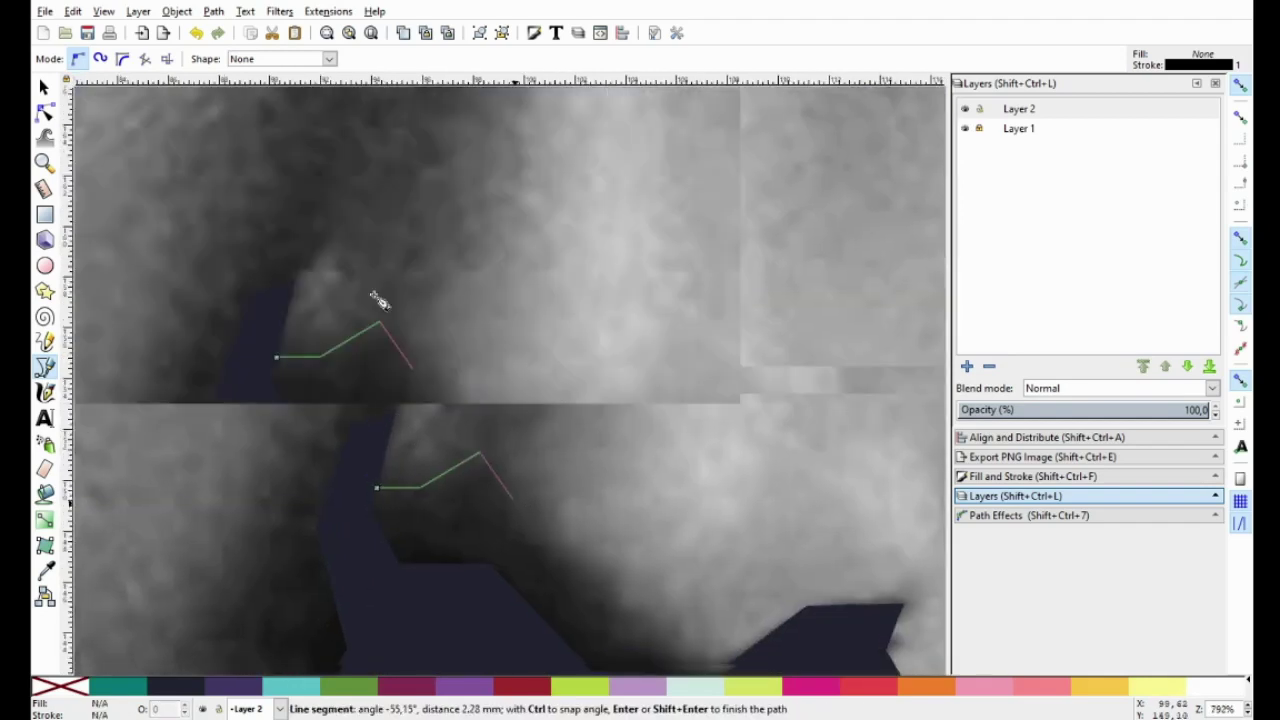
pyautogui.click(479, 432)
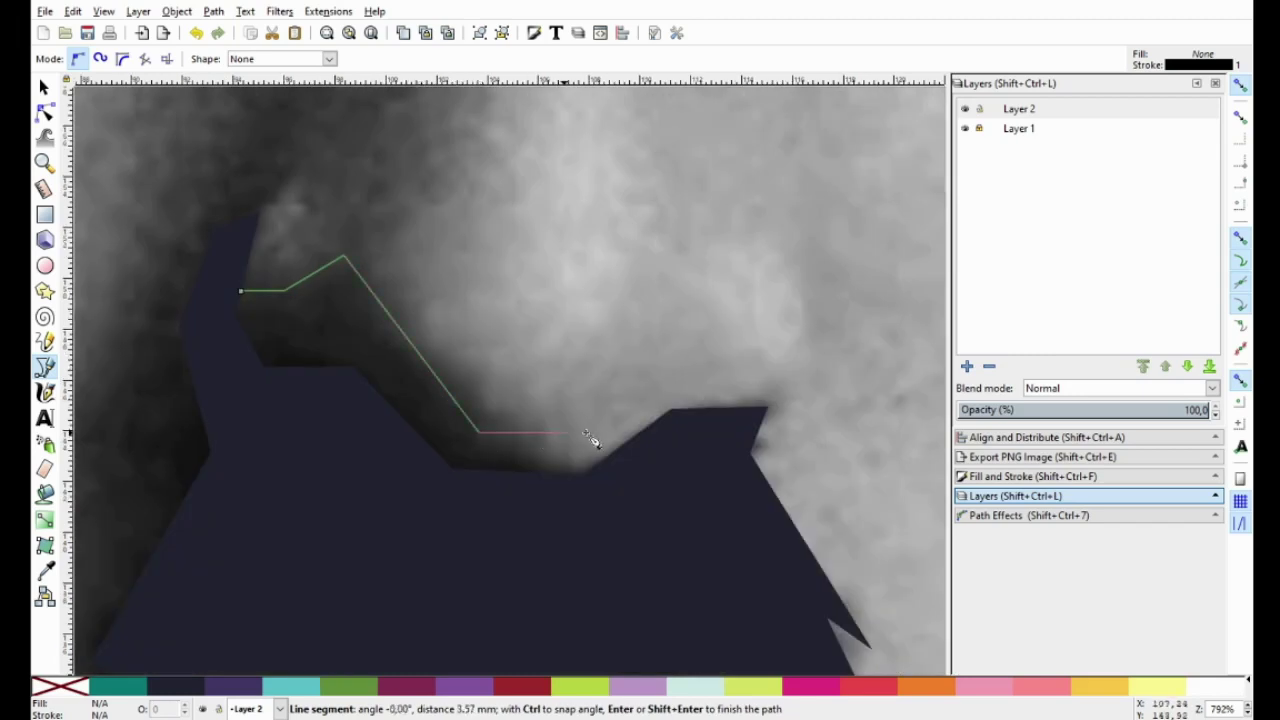
pyautogui.click(618, 443)
pyautogui.click(582, 474)
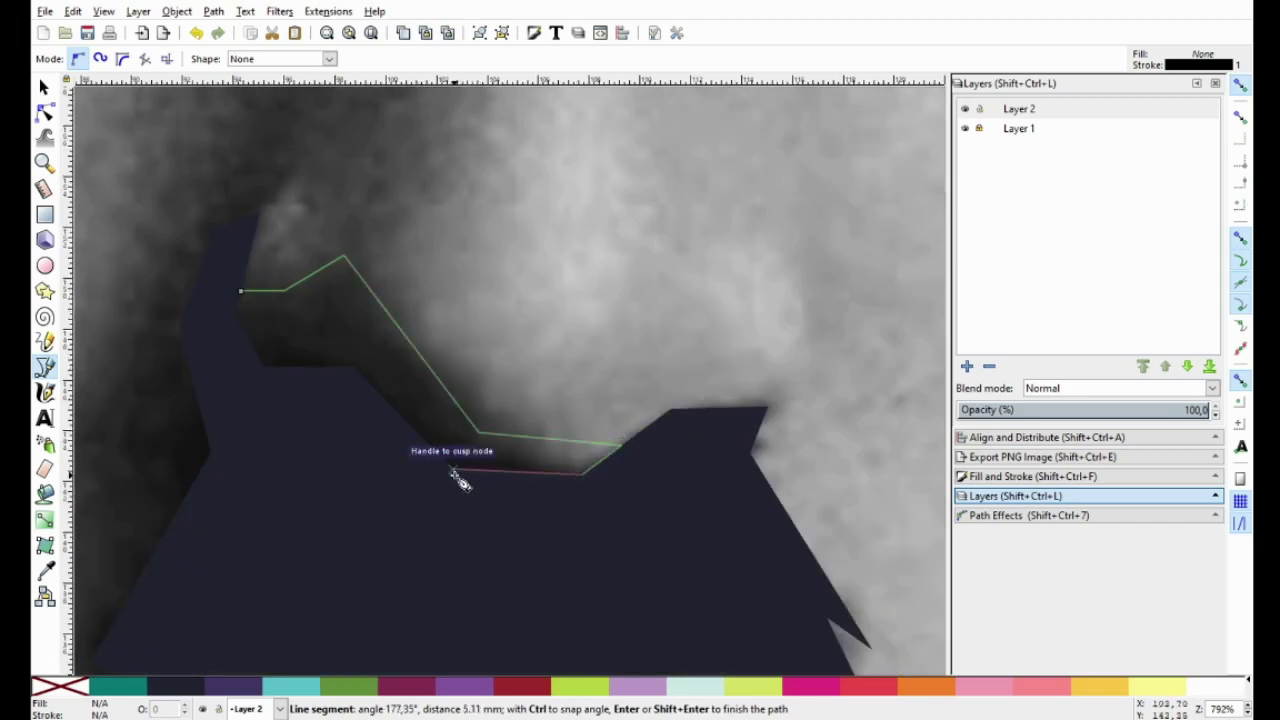
pyautogui.click(355, 367)
pyautogui.click(263, 366)
pyautogui.click(235, 313)
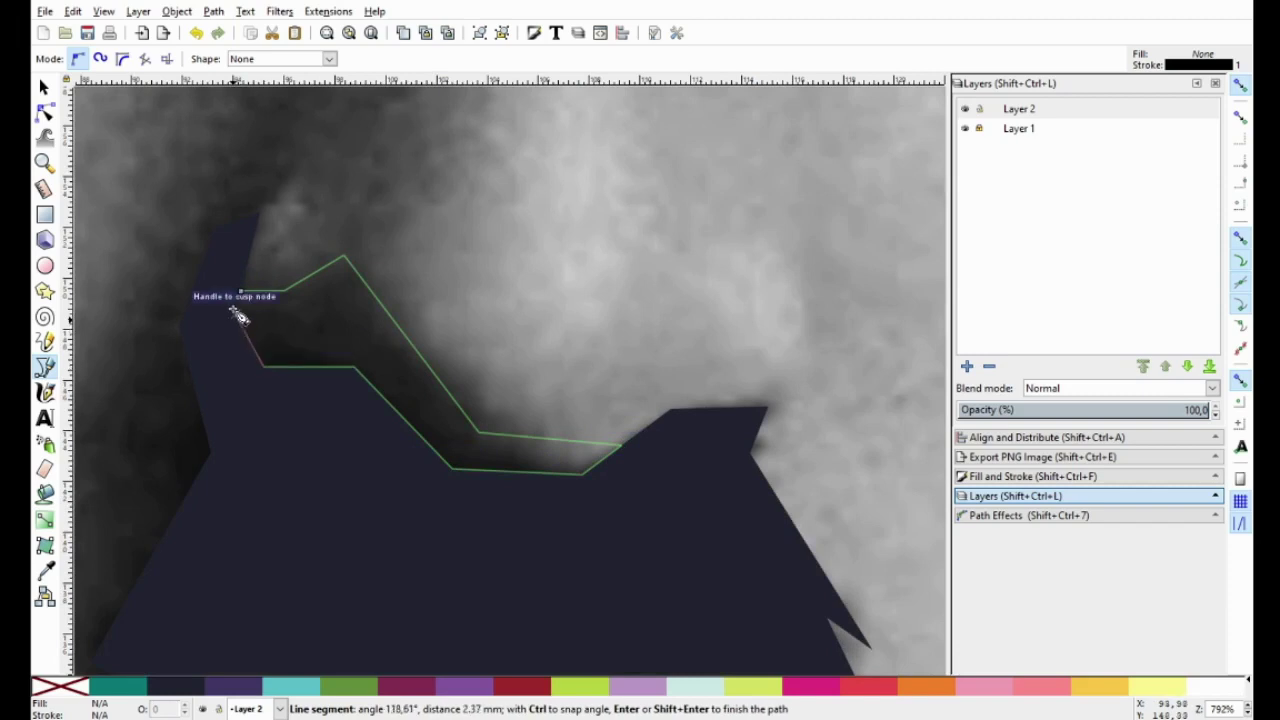
pyautogui.click(241, 291)
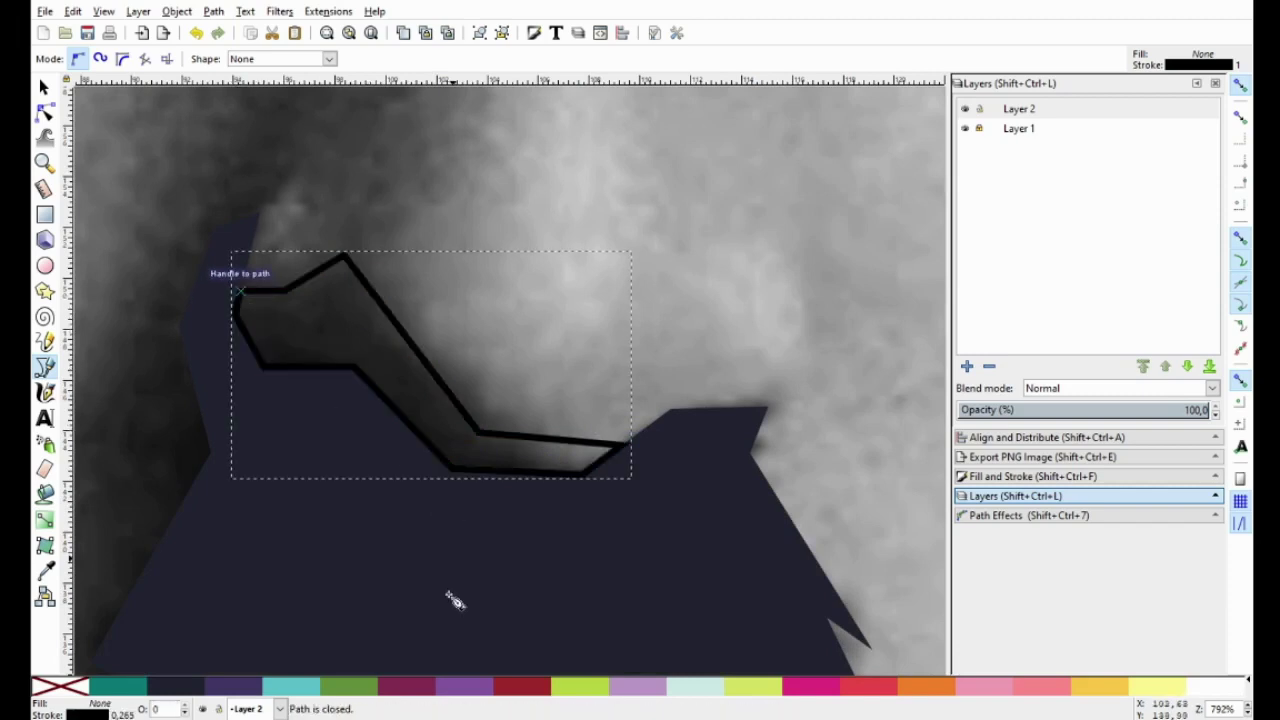
# Fill the polygon dark magenta (#842E53) and set its stroke to none.
pyautogui.click(422, 686)
pyautogui.rightClick(62, 686)
pyautogui.click(100, 613)
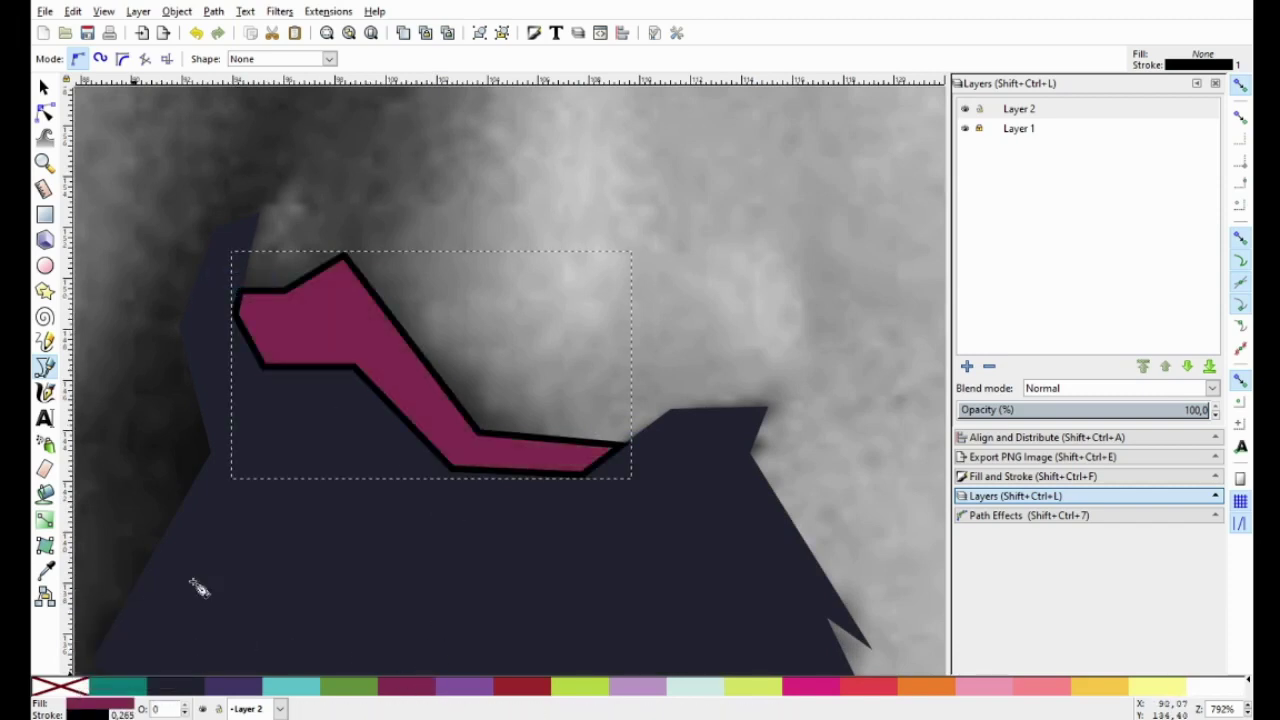
pyautogui.keyDown('ctrl'); pyautogui.scroll(-3, 405, 475); pyautogui.keyUp('ctrl')
pyautogui.keyDown('ctrl'); pyautogui.scroll(1, 440, 425); pyautogui.keyUp('ctrl')
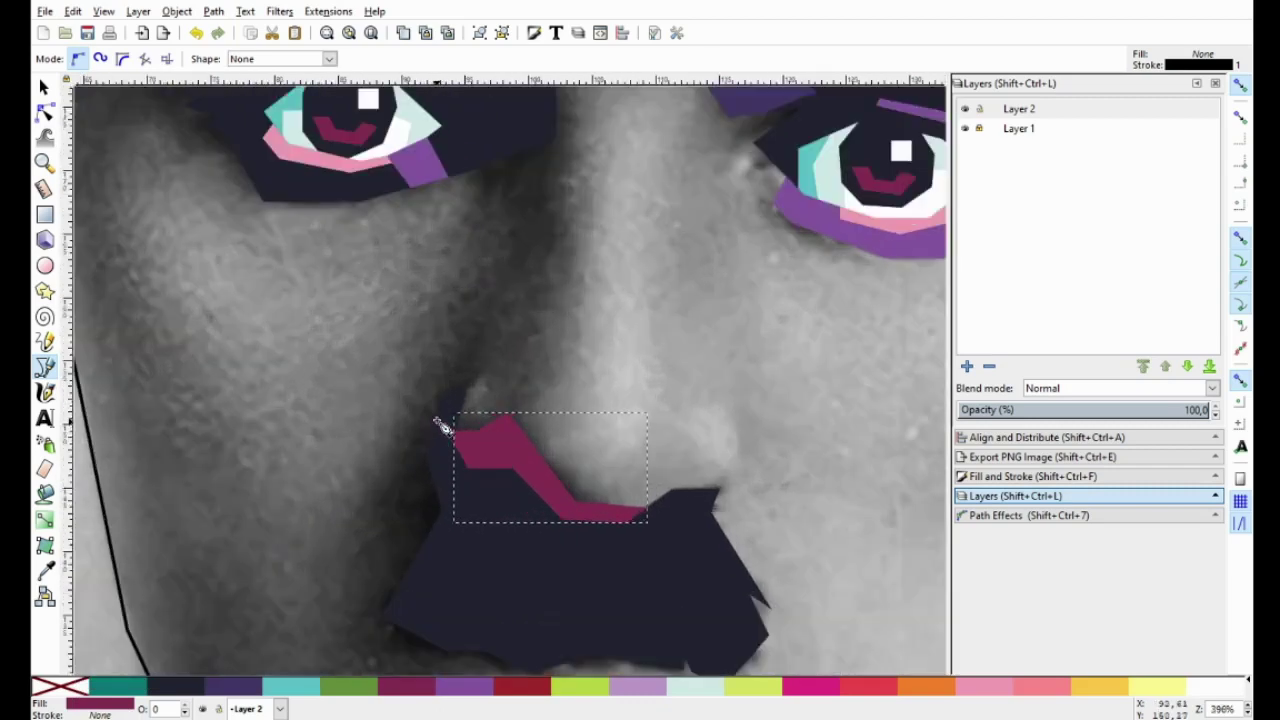
# Start the shadow outline beside the magenta piece, tracing down the mustache's left side and undoing two misplaced corners.
pyautogui.click(477, 349)
pyautogui.click(466, 391)
pyautogui.click(343, 511)
pyautogui.scroll(-5, 380, 346)
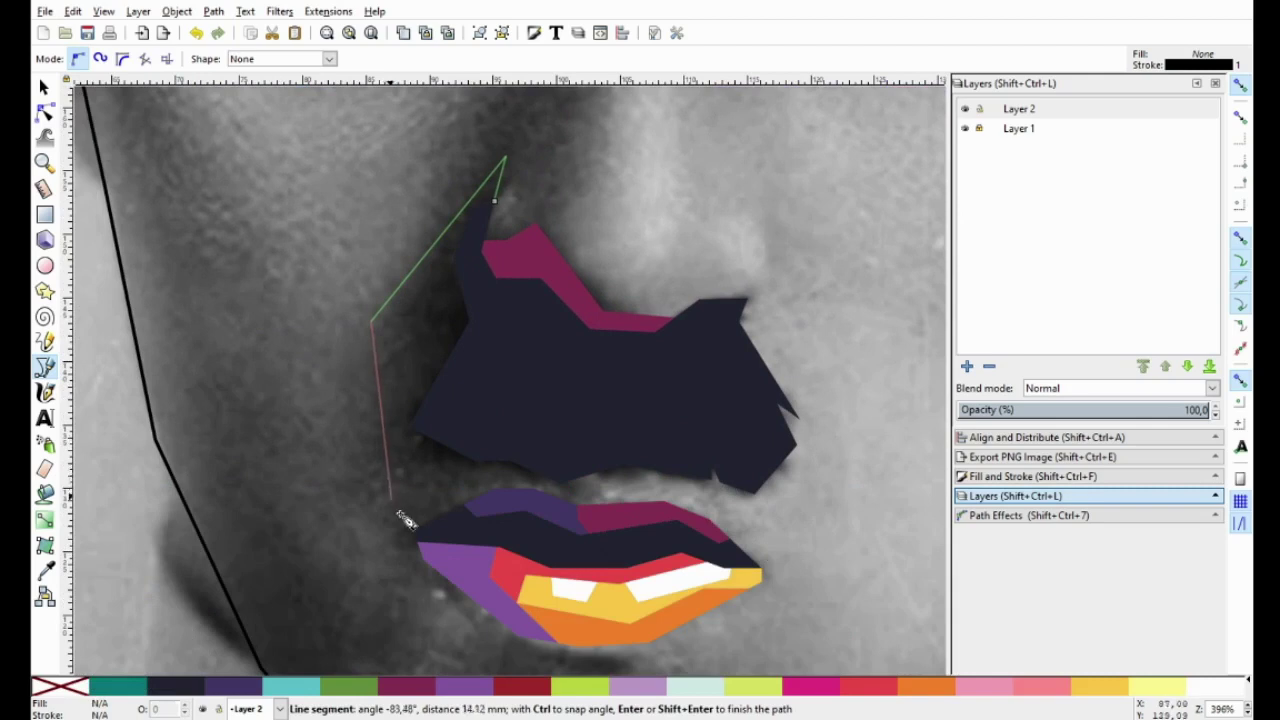
pyautogui.click(360, 506)
pyautogui.click(413, 532)
pyautogui.keyDown('ctrl'); pyautogui.scroll(2, 413, 532); pyautogui.keyUp('ctrl')
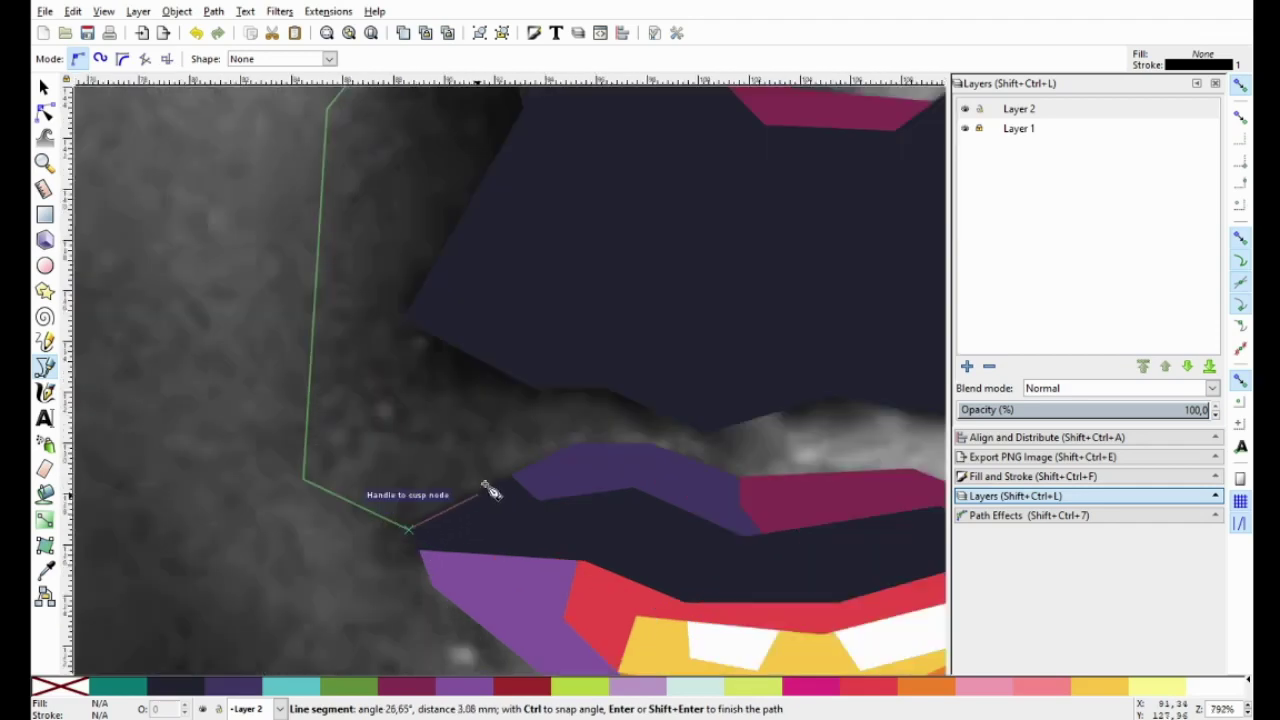
pyautogui.keyDown('ctrl'); pyautogui.scroll(1, 491, 490); pyautogui.keyUp('ctrl')
pyautogui.press('BackSpace')
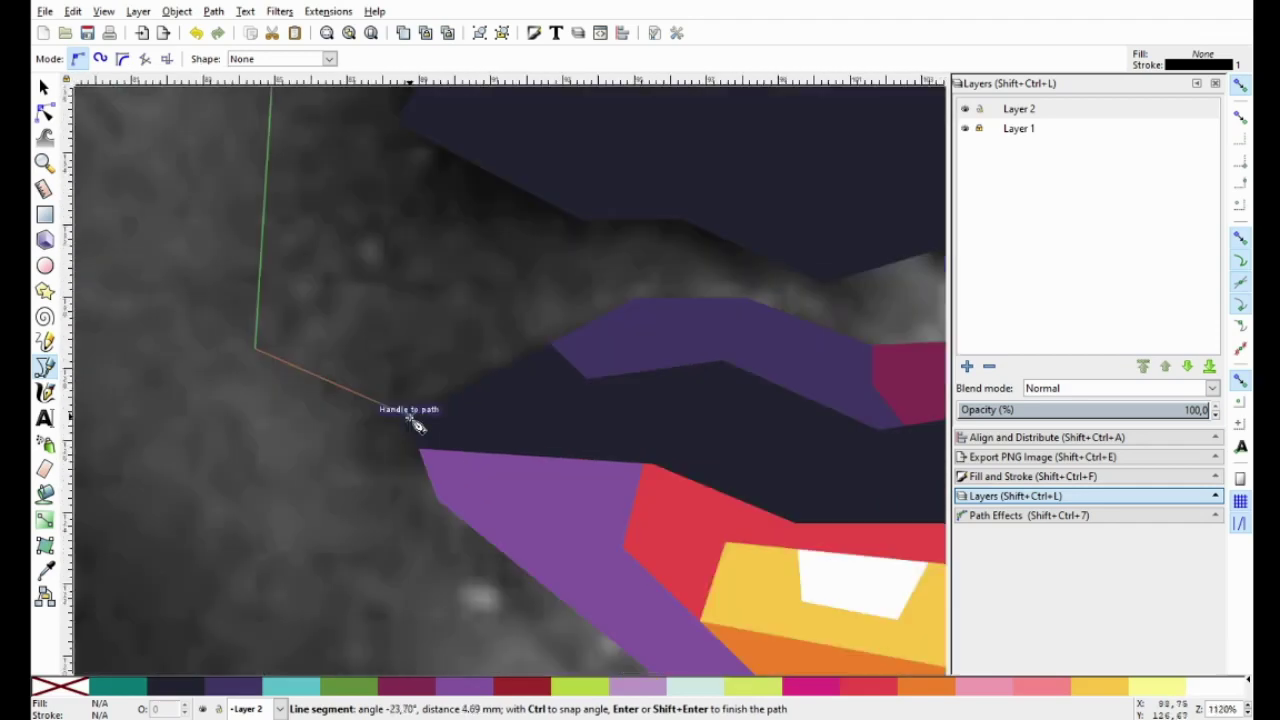
pyautogui.click(648, 297)
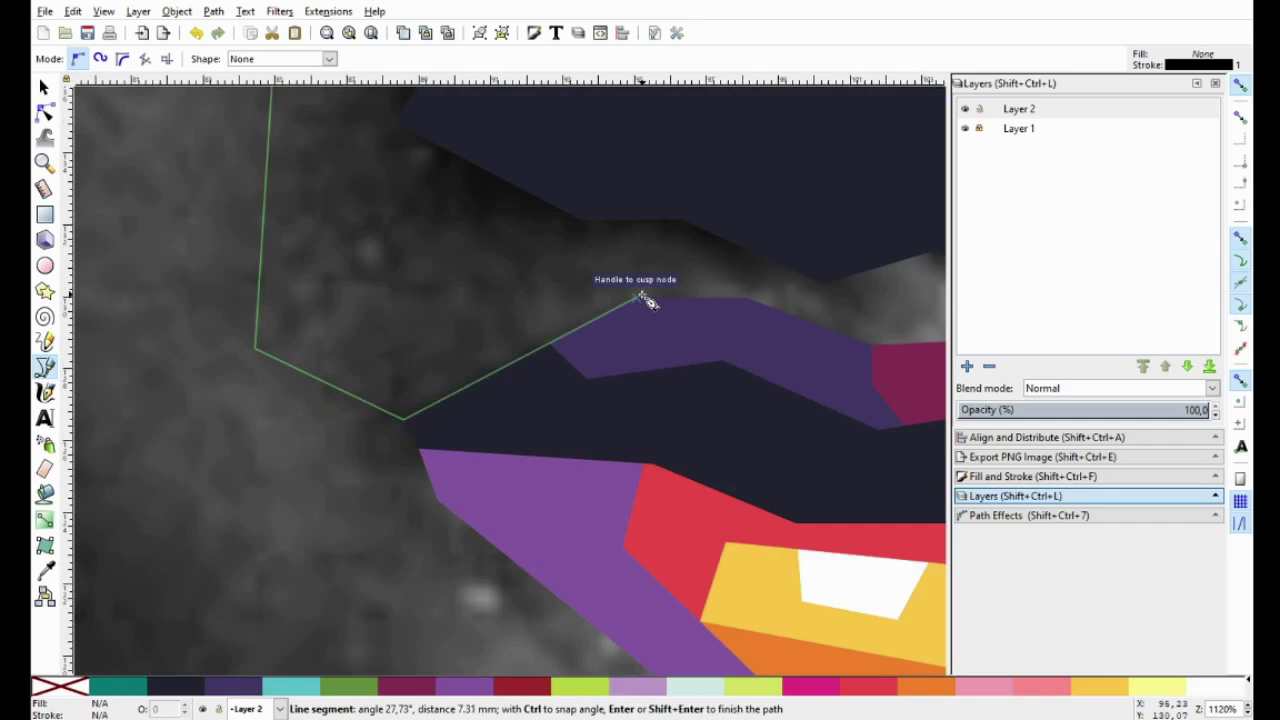
pyautogui.keyDown('ctrl'); pyautogui.scroll(1, 491, 316); pyautogui.keyUp('ctrl')
pyautogui.keyDown('ctrl'); pyautogui.scroll(1, 455, 380); pyautogui.keyUp('ctrl')
pyautogui.press('BackSpace')
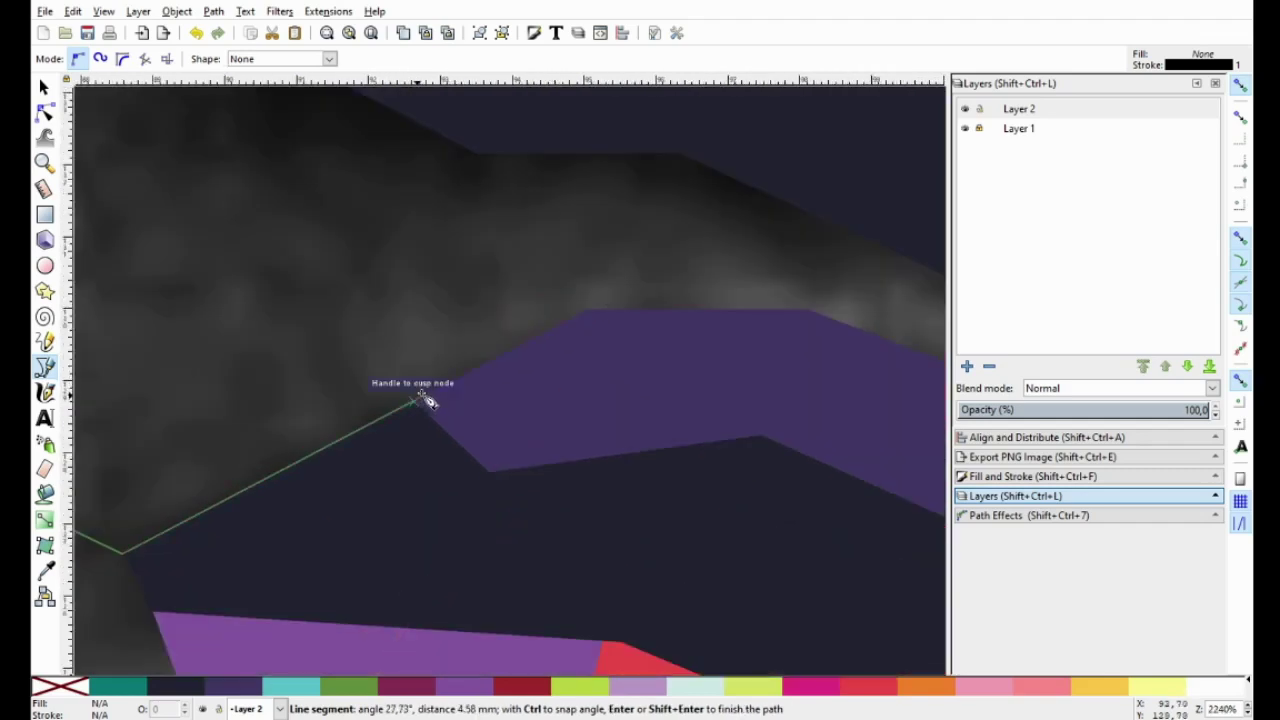
pyautogui.keyDown('ctrl'); pyautogui.scroll(-1, 560, 320); pyautogui.keyUp('ctrl')
pyautogui.keyDown('ctrl'); pyautogui.scroll(-2, 737, 309); pyautogui.keyUp('ctrl')
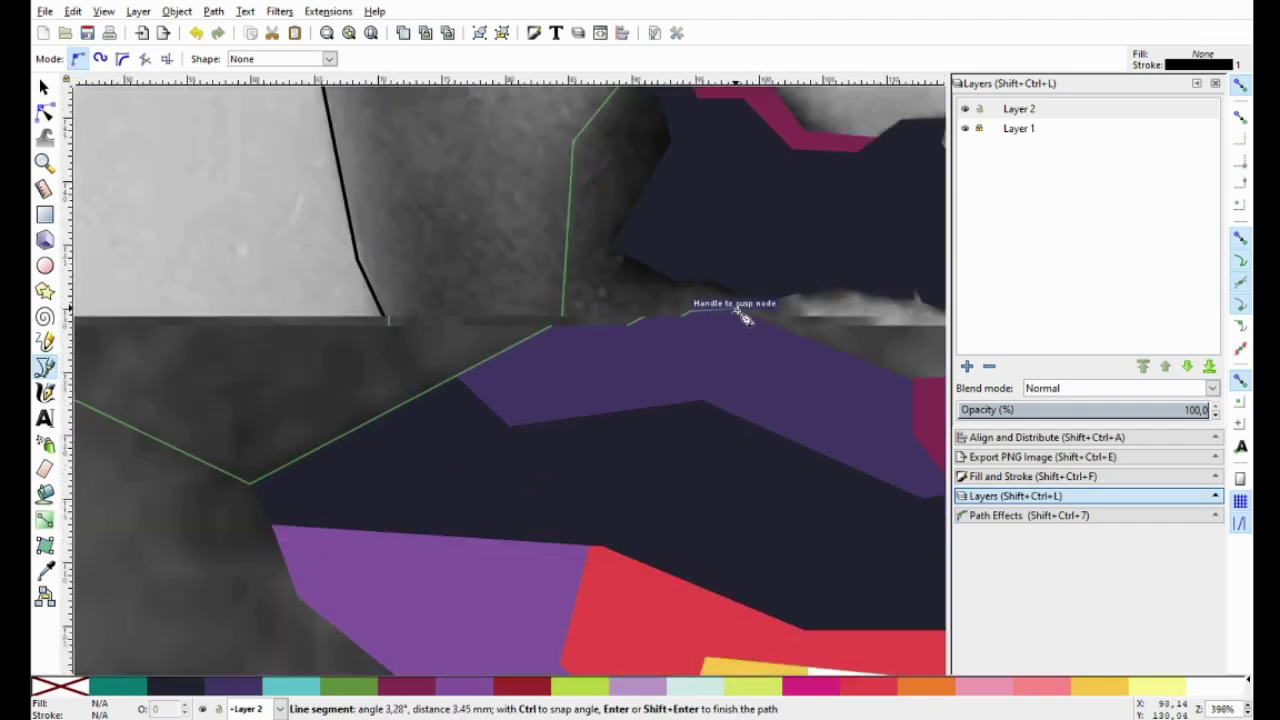
pyautogui.keyDown('ctrl'); pyautogui.scroll(-2, 449, 410); pyautogui.keyUp('ctrl')
pyautogui.keyDown('ctrl'); pyautogui.scroll(1, 486, 437); pyautogui.keyUp('ctrl')
pyautogui.keyDown('ctrl'); pyautogui.scroll(2, 477, 437); pyautogui.keyUp('ctrl')
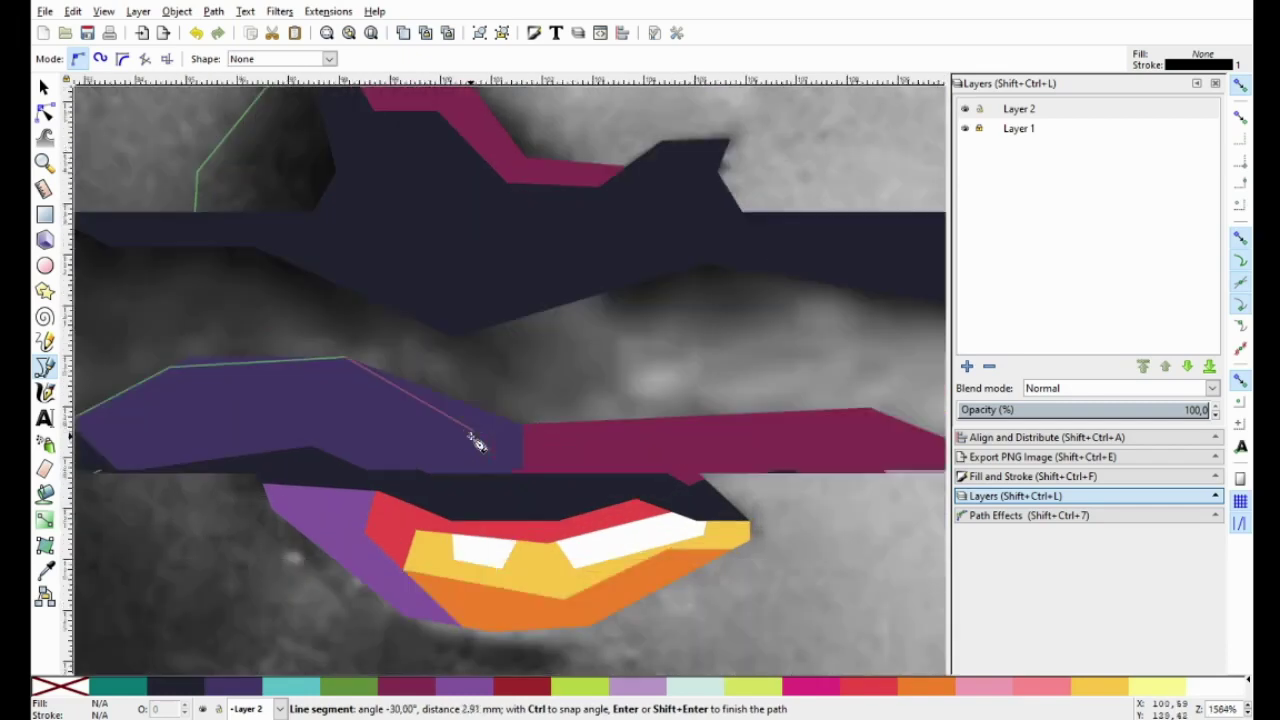
pyautogui.keyDown('ctrl'); pyautogui.scroll(2, 545, 428); pyautogui.keyUp('ctrl')
# Continue the outline around the shadow left of the nose and close it on its start node.
pyautogui.click(541, 421)
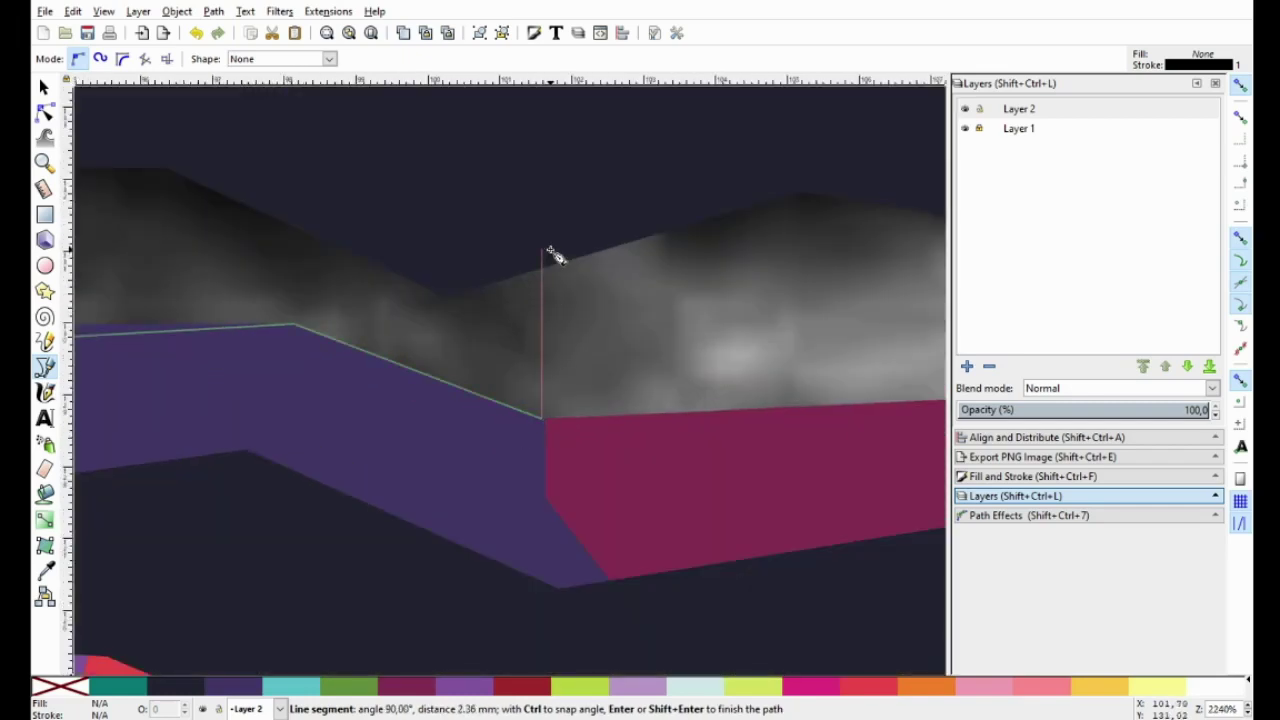
pyautogui.click(542, 270)
pyautogui.keyDown('ctrl'); pyautogui.scroll(-2, 466, 313); pyautogui.keyUp('ctrl')
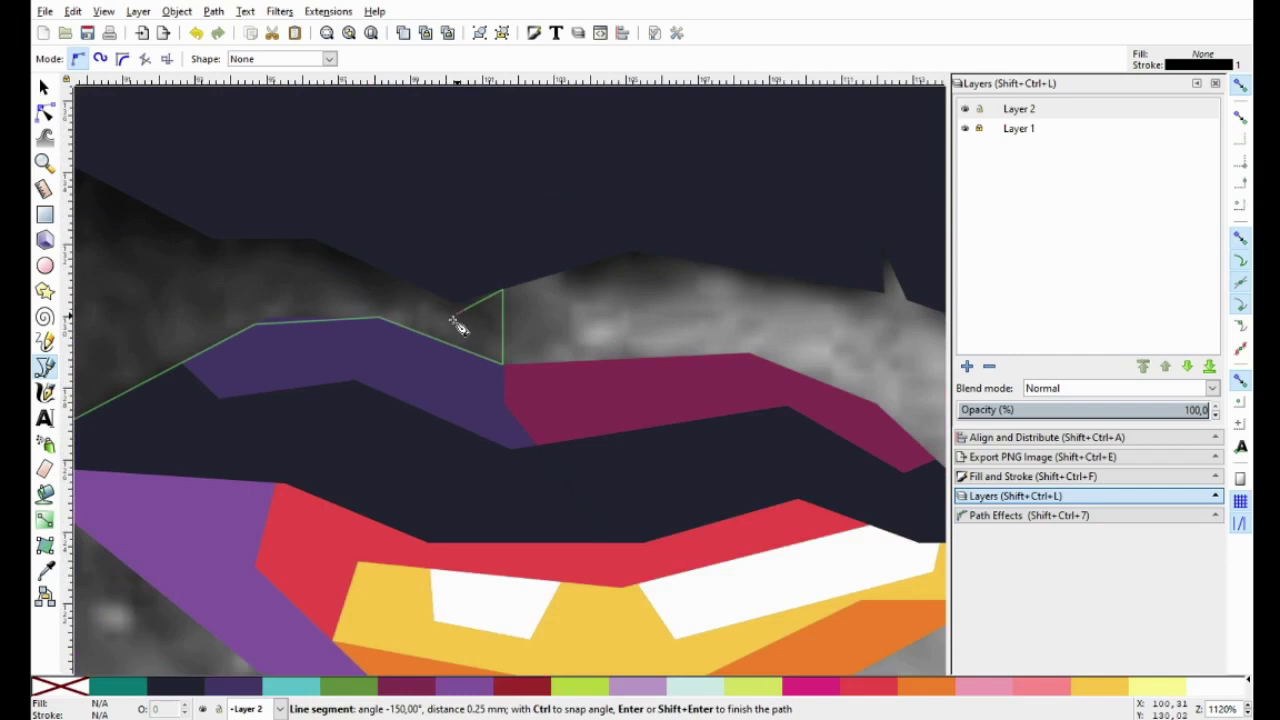
pyautogui.scroll(3, 420, 355)
pyautogui.hscroll(-3, 467, 402)
pyautogui.click(441, 353)
pyautogui.click(338, 353)
pyautogui.scroll(4, 330, 400)
pyautogui.hscroll(-3, 330, 400)
pyautogui.click(306, 430)
pyautogui.scroll(5, 366, 394)
pyautogui.hscroll(-1, 366, 394)
pyautogui.click(497, 340)
pyautogui.click(457, 188)
pyautogui.scroll(7, 457, 190)
pyautogui.hscroll(-2, 457, 190)
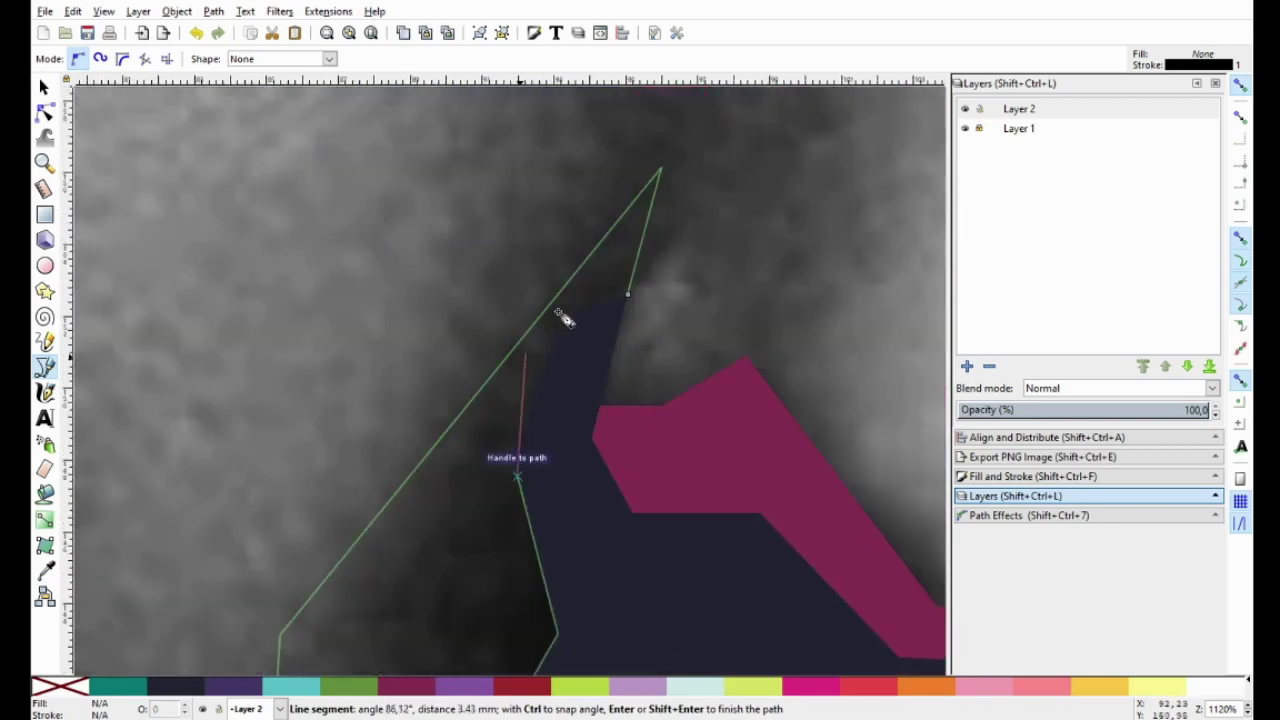
pyautogui.click(627, 295)
pyautogui.scroll(-2, 632, 300)
pyautogui.scroll(-3, 478, 340)
pyautogui.hscroll(2, 478, 340)
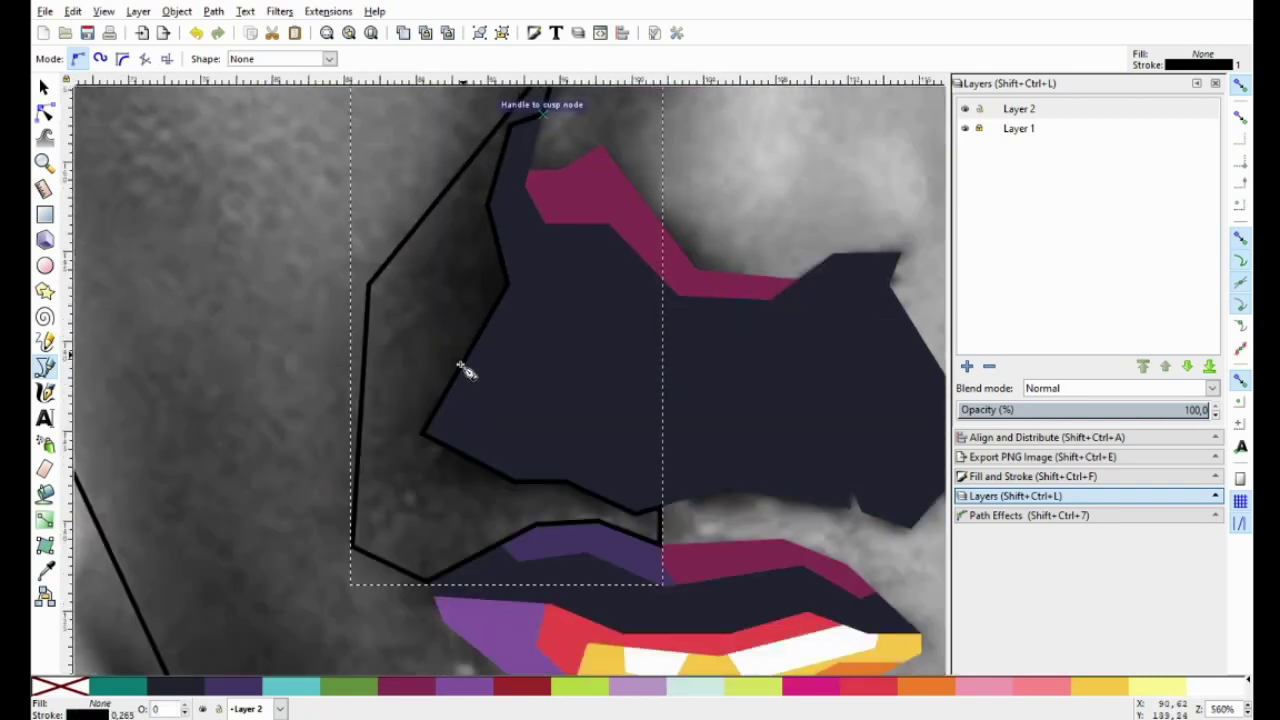
pyautogui.scroll(1, 417, 605)
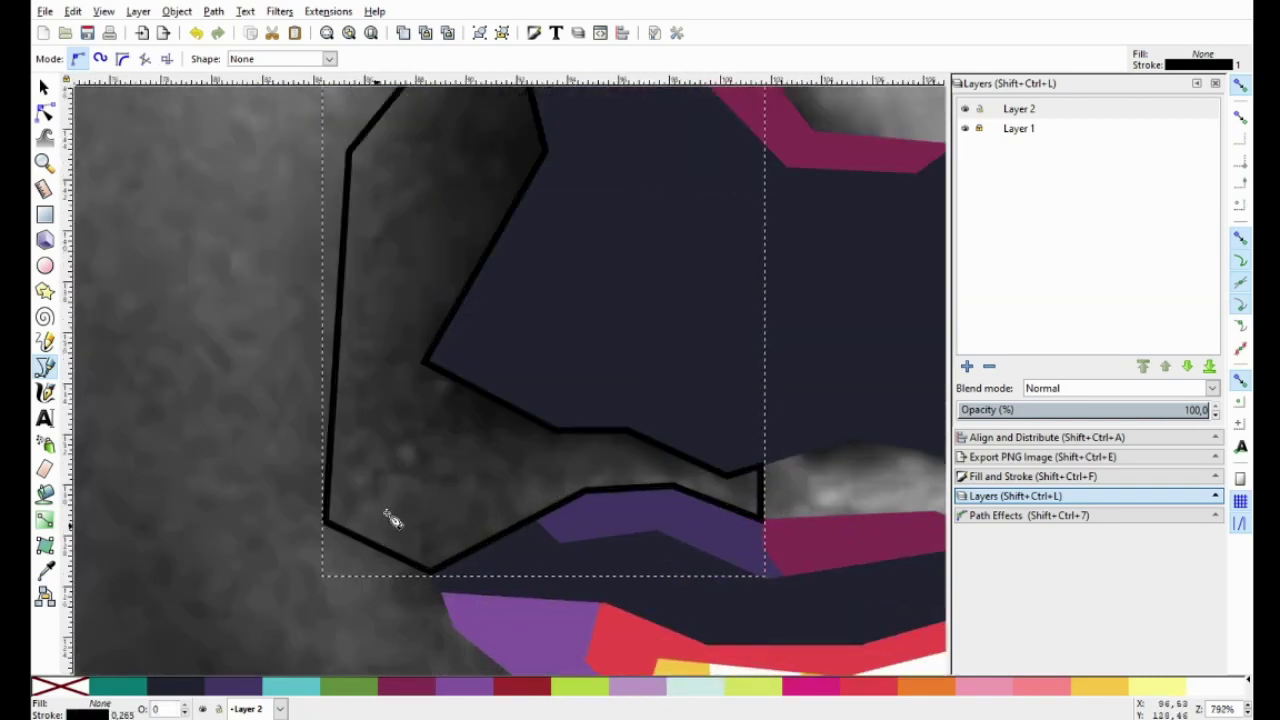
# Cancel a stray path accidentally started near the lower left.
pyautogui.click(264, 509)
pyautogui.scroll(-2, 551, 400)
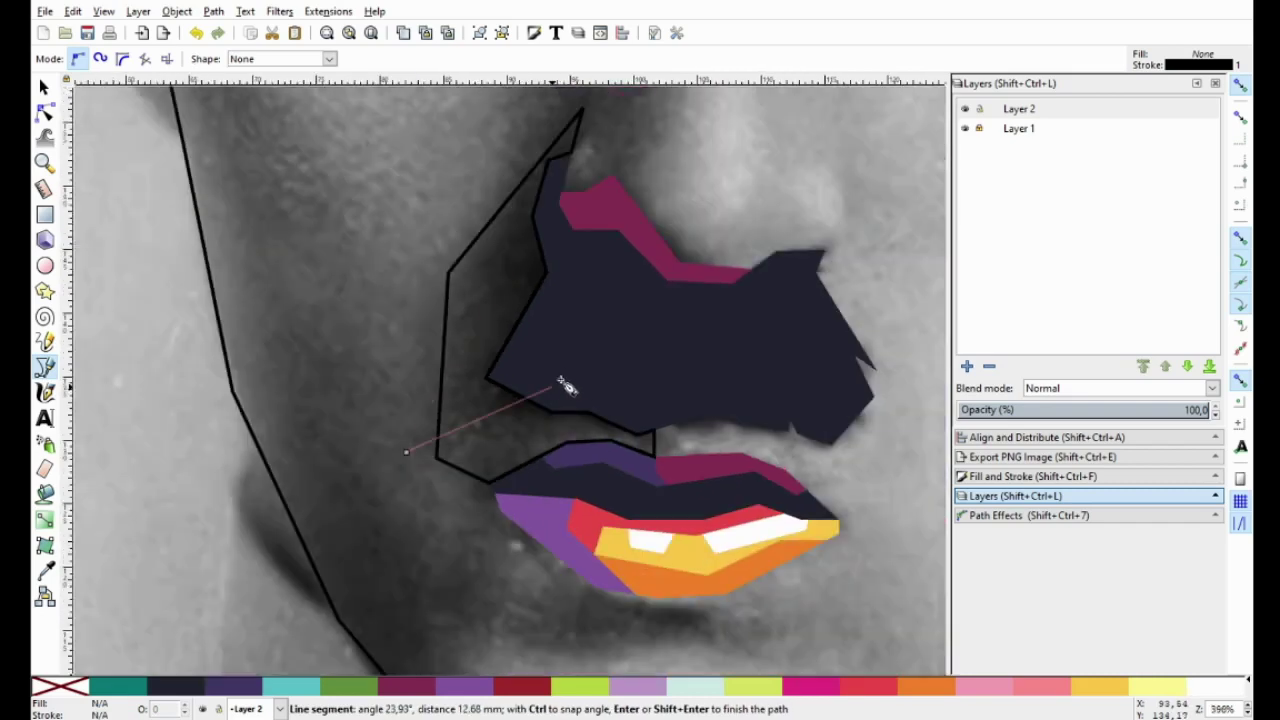
pyautogui.press('Escape')
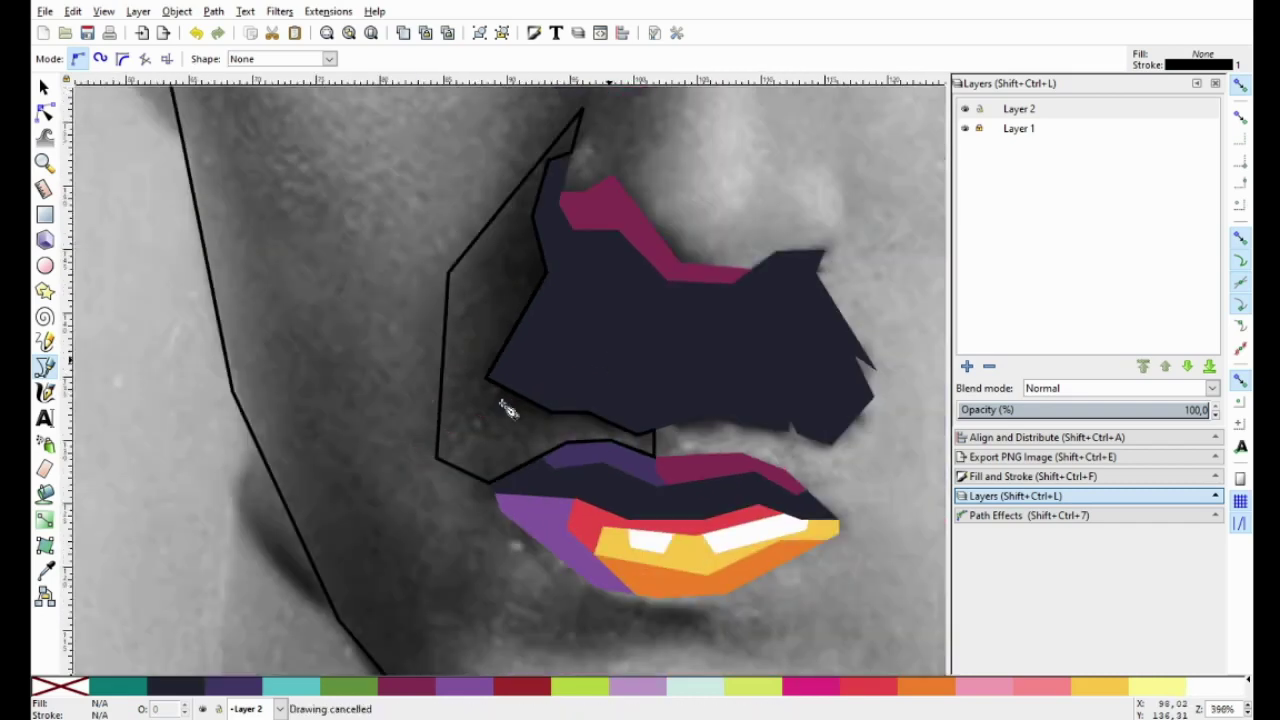
pyautogui.scroll(-1, 577, 508)
pyautogui.scroll(2, 700, 320)
# Start a new outline under the eye and trace down the side of the nose toward the magenta shape.
pyautogui.scroll(2, 742, 287)
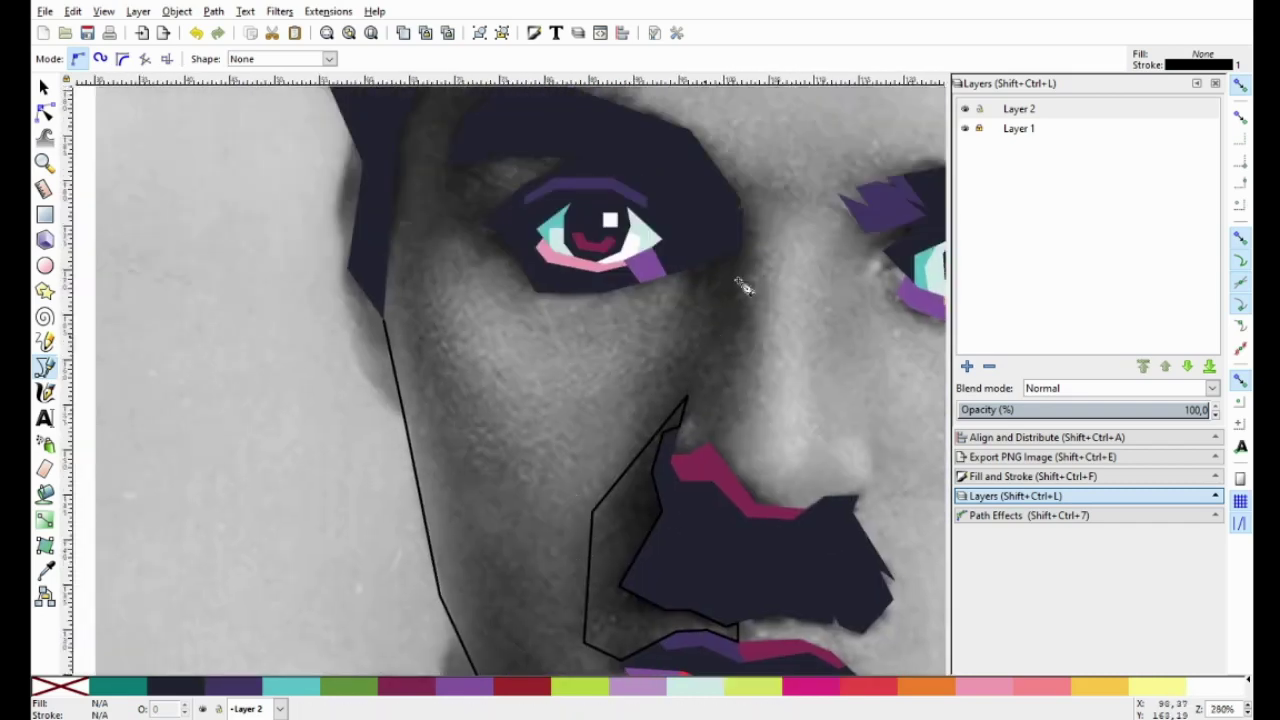
pyautogui.click(746, 248)
pyautogui.scroll(1, 737, 314)
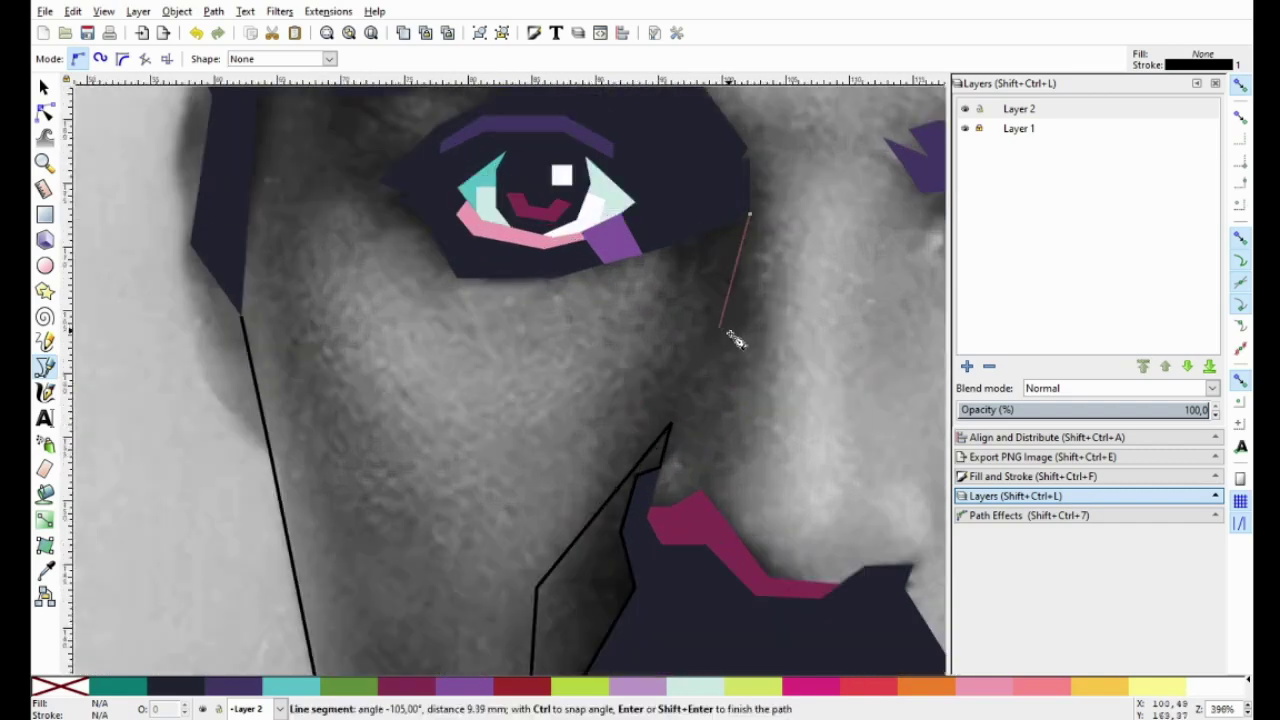
pyautogui.press('Escape')
pyautogui.click(672, 246)
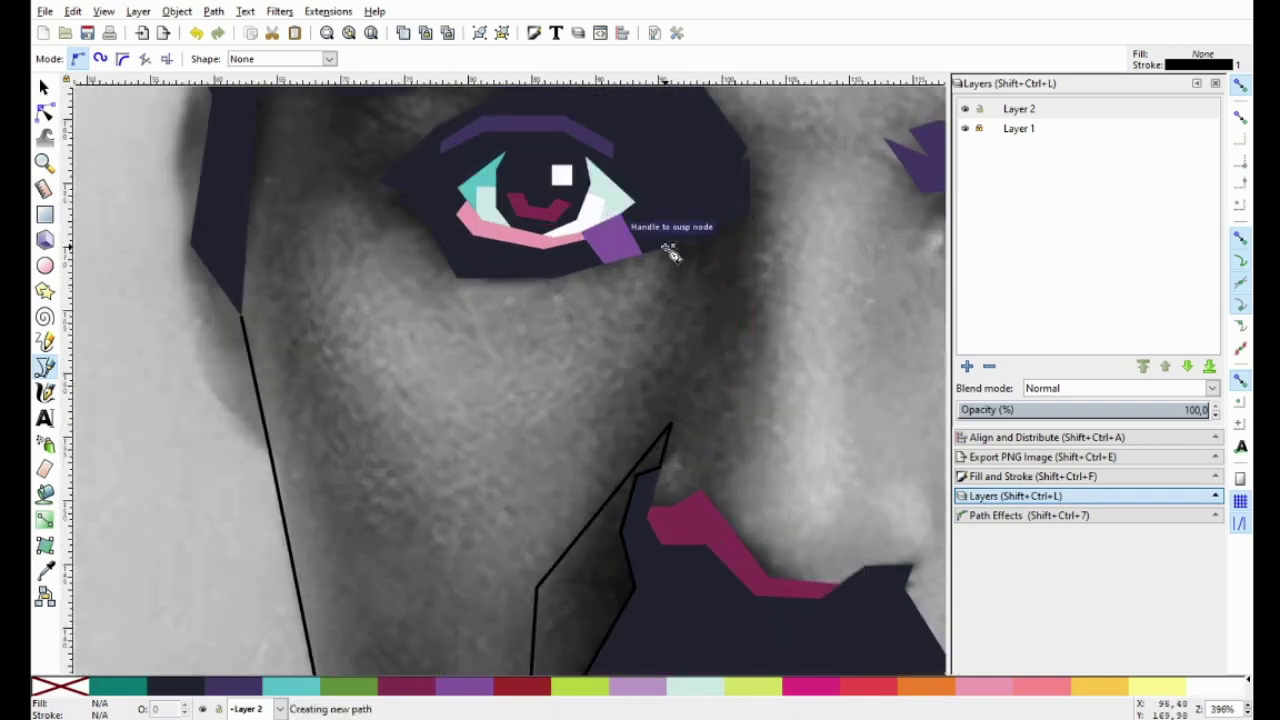
pyautogui.click(696, 310)
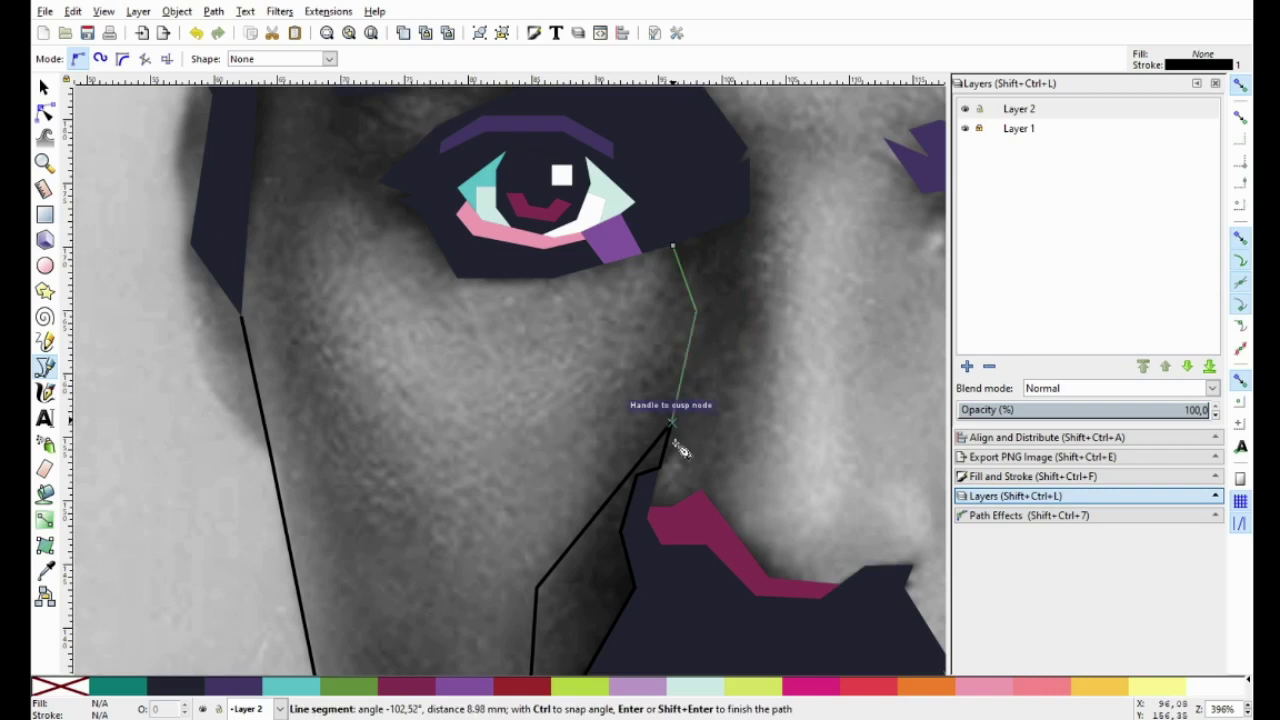
pyautogui.click(680, 450)
pyautogui.scroll(1, 680, 450)
pyautogui.click(655, 463)
# Trace along the magenta shape's edge, back up the nose to the eye, and close the outline.
pyautogui.click(680, 464)
pyautogui.click(690, 504)
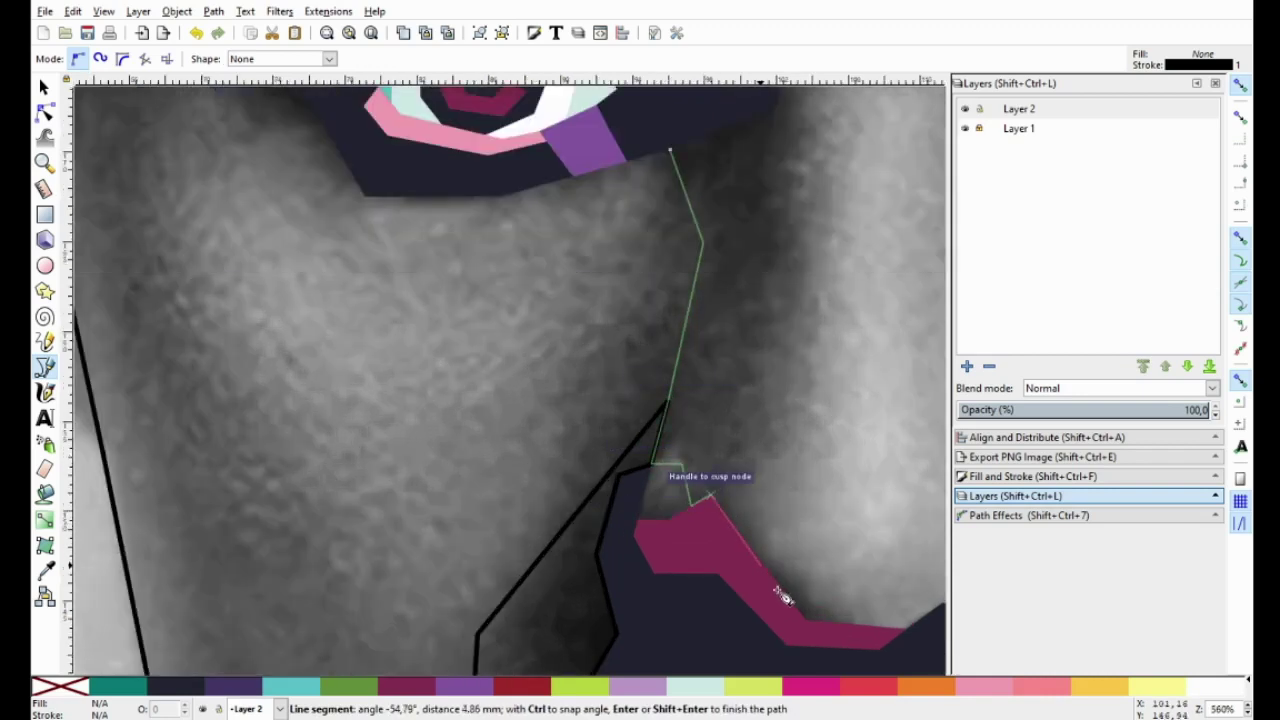
pyautogui.click(806, 620)
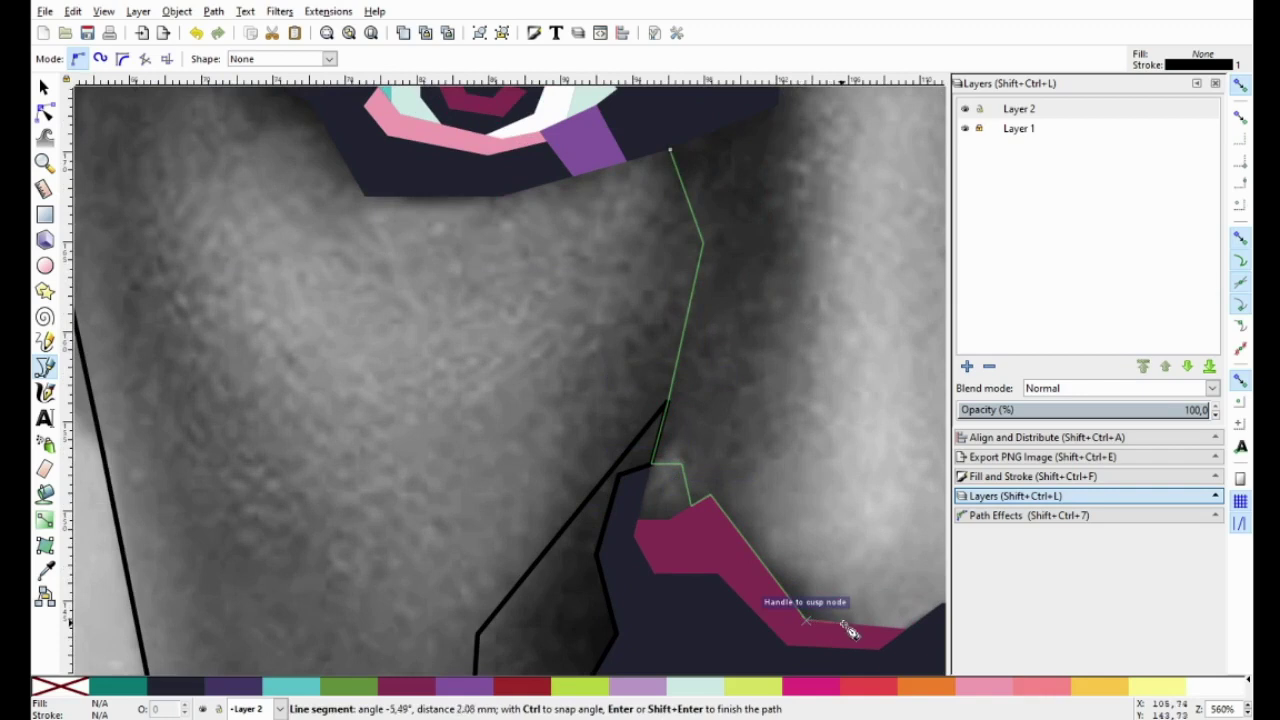
pyautogui.click(754, 520)
pyautogui.click(792, 422)
pyautogui.scroll(2, 794, 400)
pyautogui.scroll(2, 794, 337)
pyautogui.click(790, 305)
pyautogui.click(764, 205)
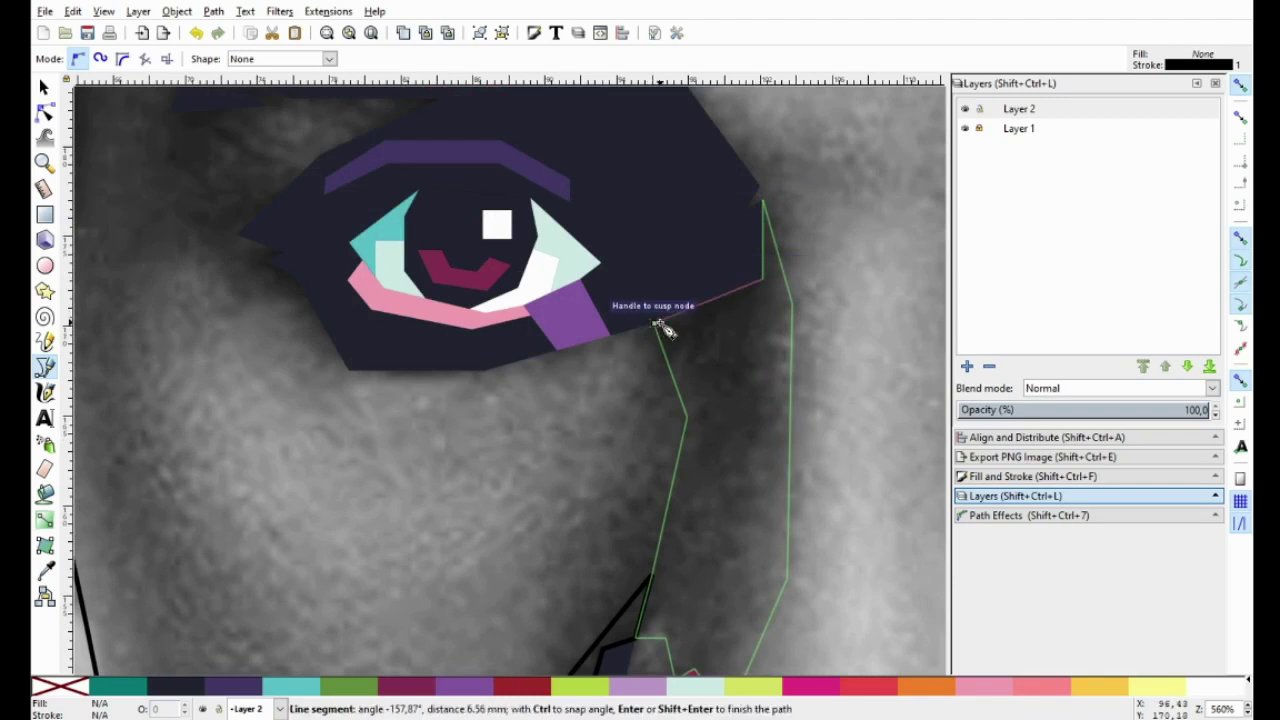
pyautogui.click(660, 325)
pyautogui.scroll(-1, 658, 326)
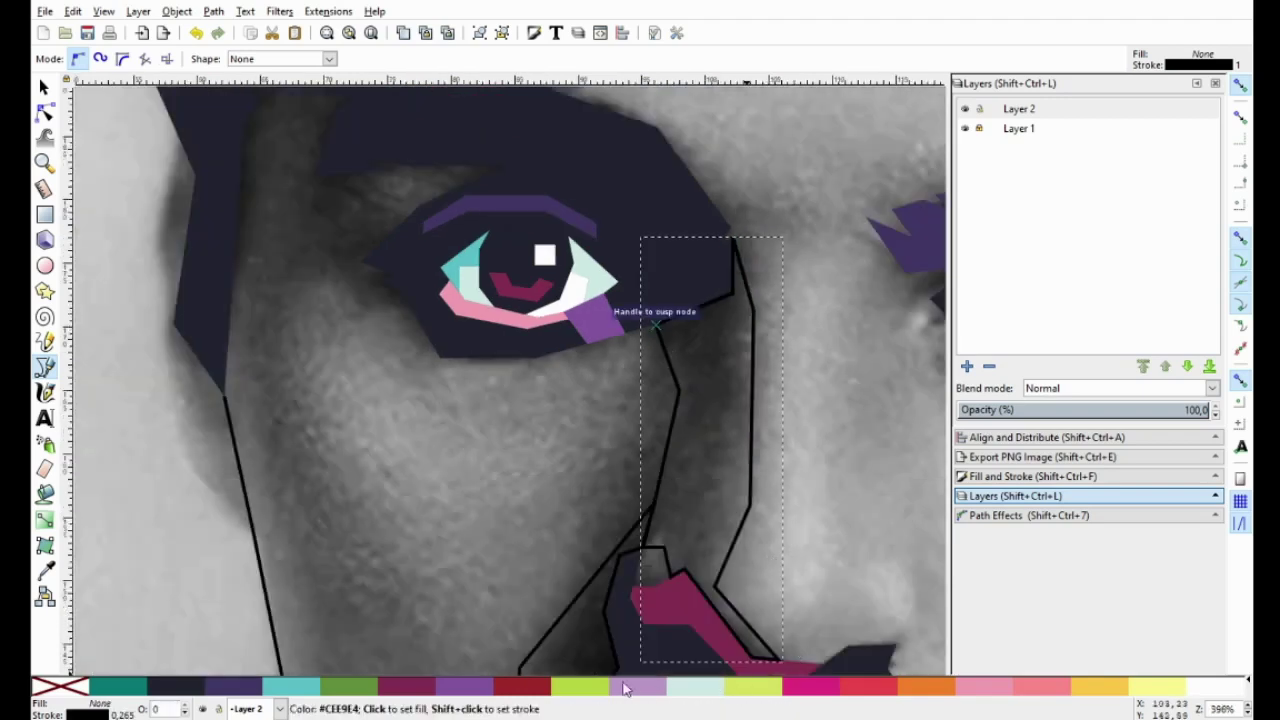
# Set the new shape's fill to none after briefly filling it purple, and begin a dividing line beside the eye.
pyautogui.click(478, 688)
pyautogui.rightClick(82, 690)
pyautogui.click(110, 597)
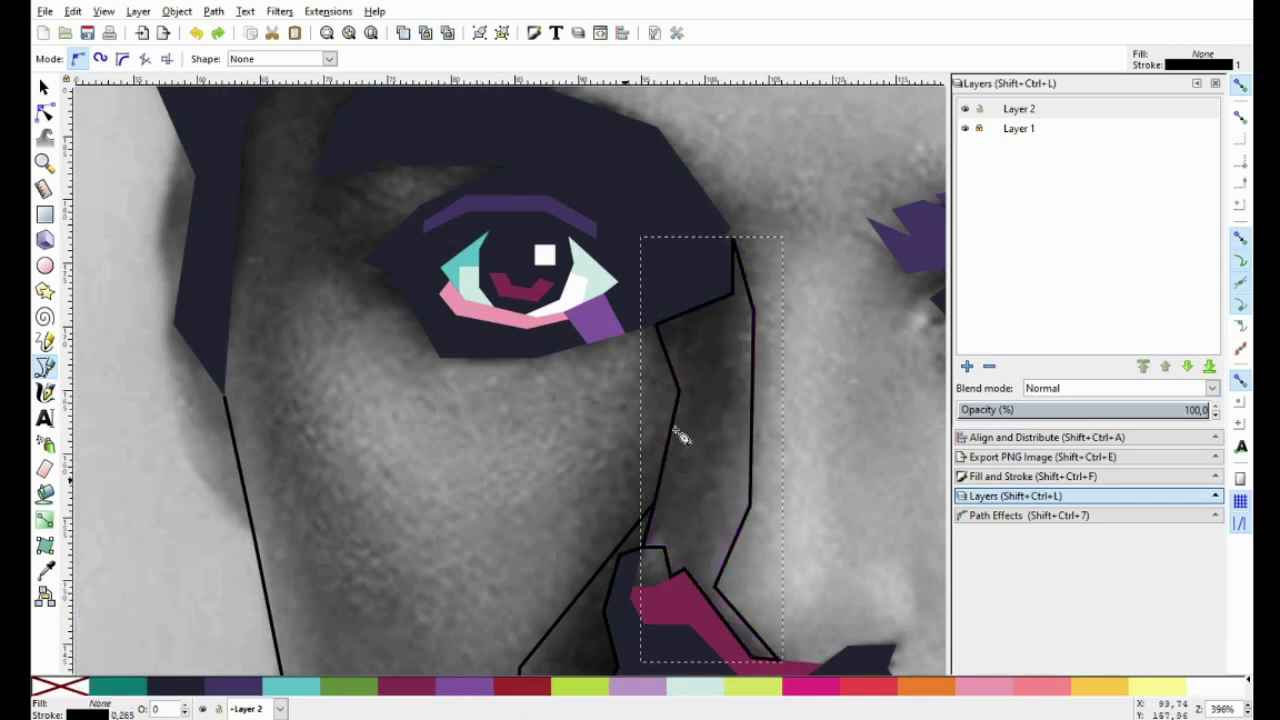
pyautogui.click(757, 218)
# Extend the dividing line down through the nose outline and finish it.
pyautogui.click(699, 541)
pyautogui.scroll(-2, 686, 555)
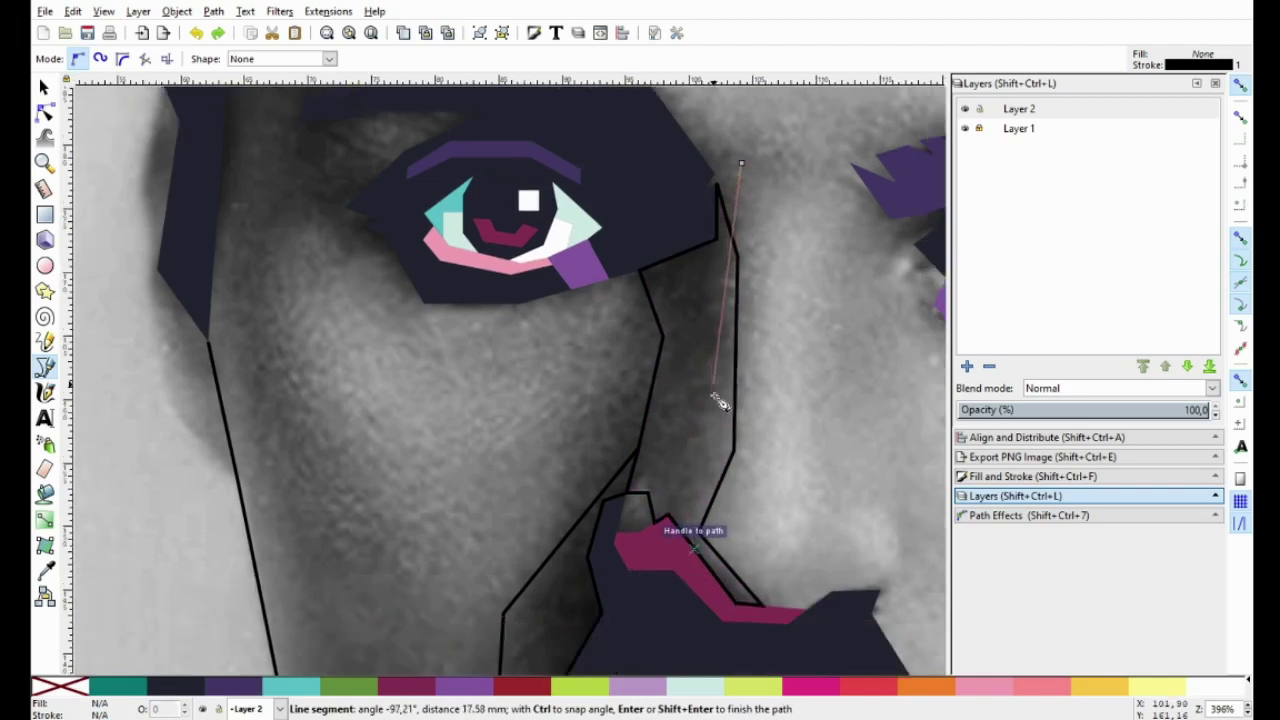
pyautogui.click(690, 491)
pyautogui.click(690, 590)
pyautogui.press('Return')
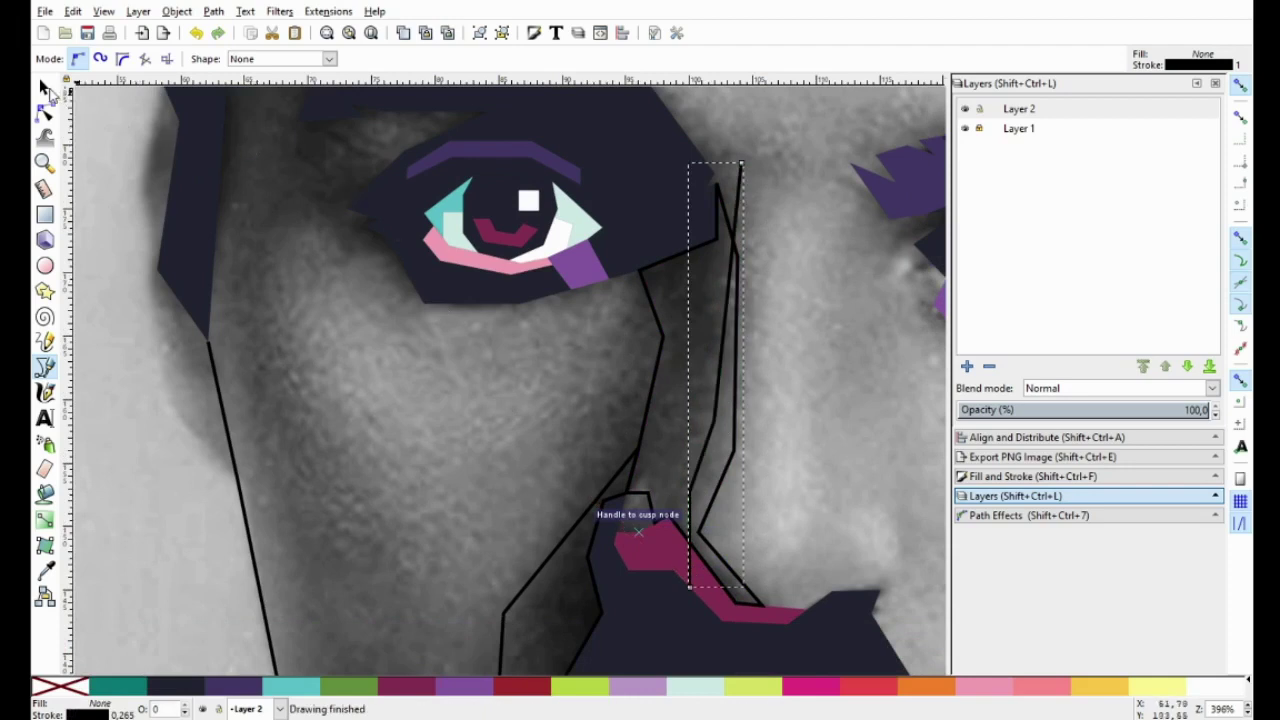
# Select the dividing line with the nose outline and split them with Path > Division.
pyautogui.press('s')
pyautogui.keyDown('shift'); pyautogui.click(662, 345); pyautogui.keyUp('shift')
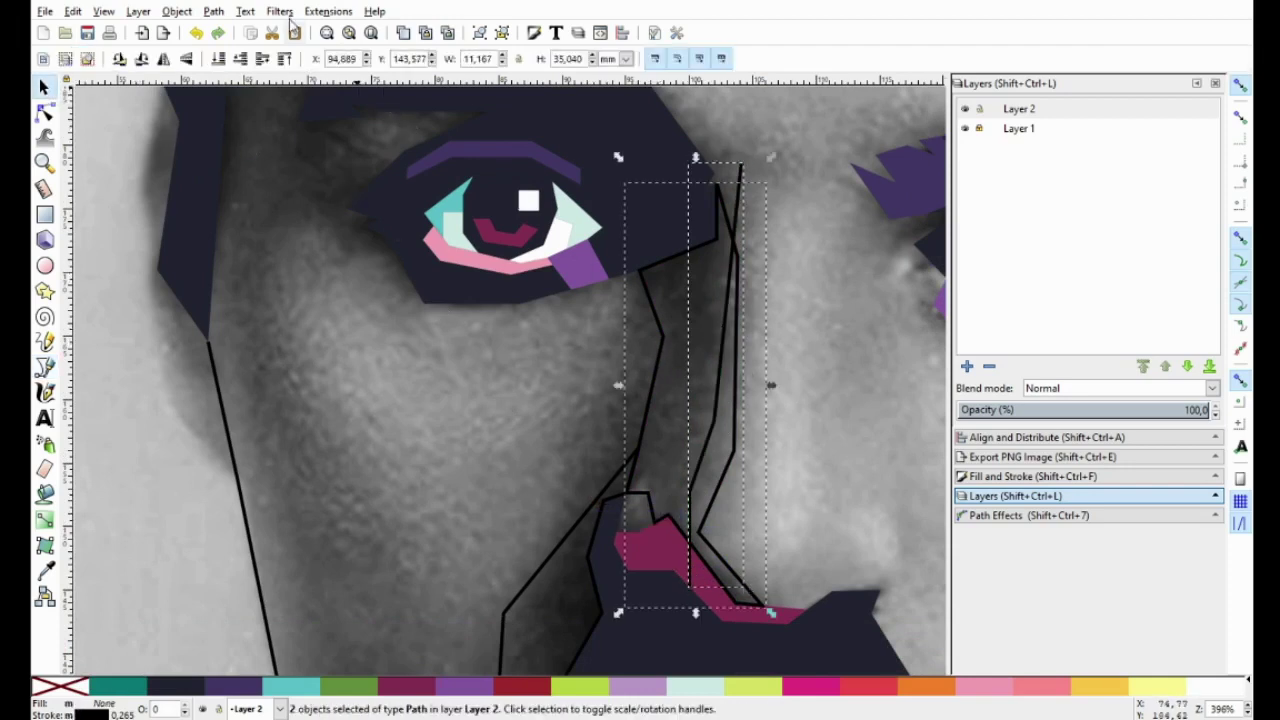
pyautogui.click(214, 11)
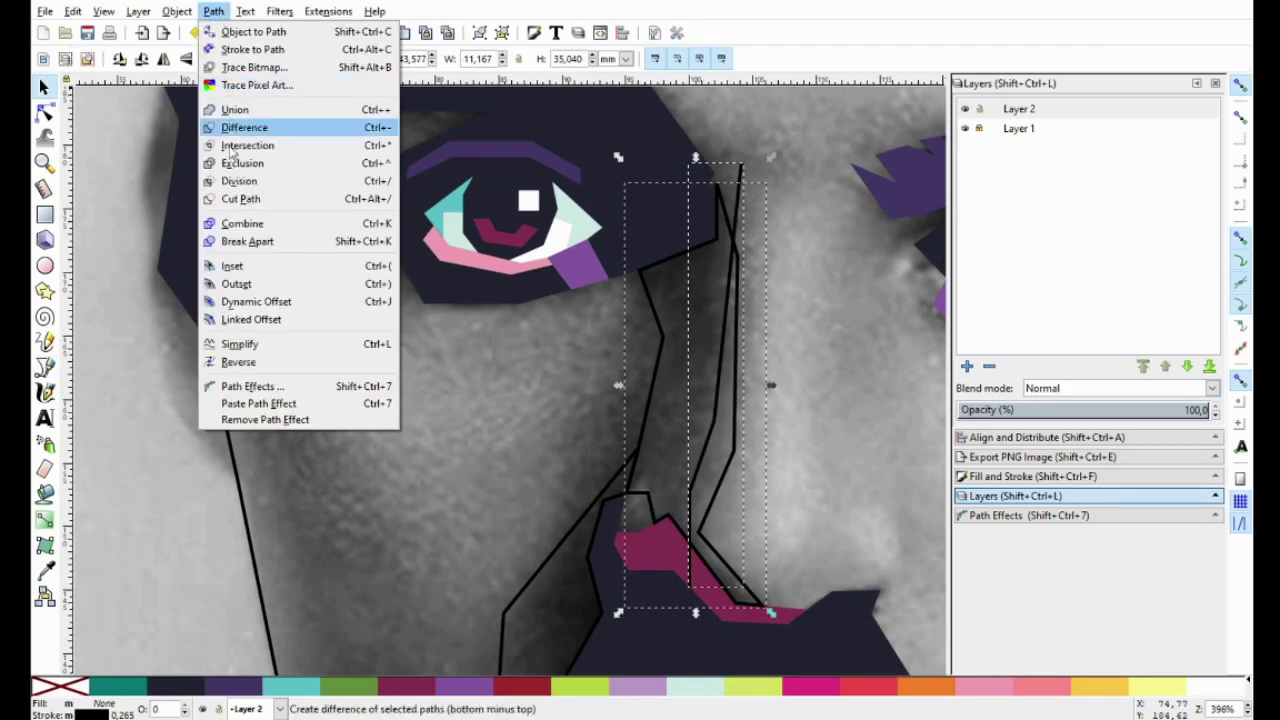
pyautogui.click(245, 177)
# Fill the nose piece purple and the narrower adjoining piece magenta.
pyautogui.click(668, 431)
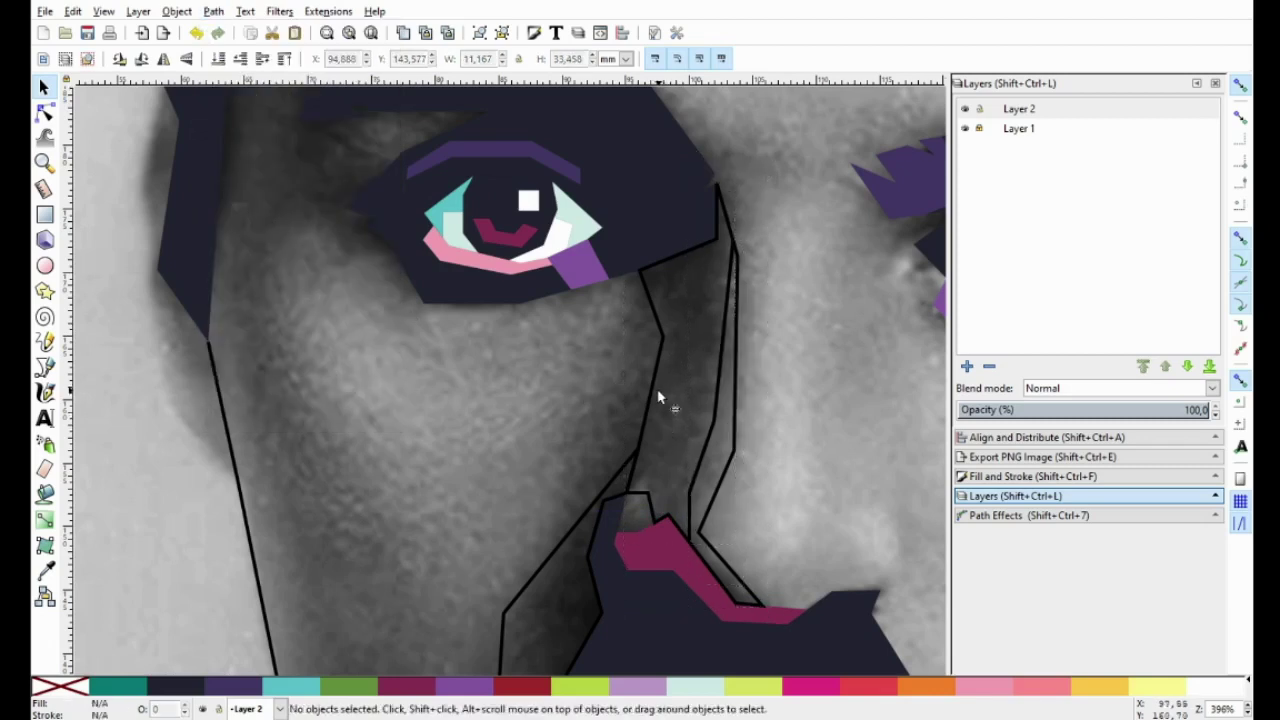
pyautogui.click(658, 397)
pyautogui.click(463, 686)
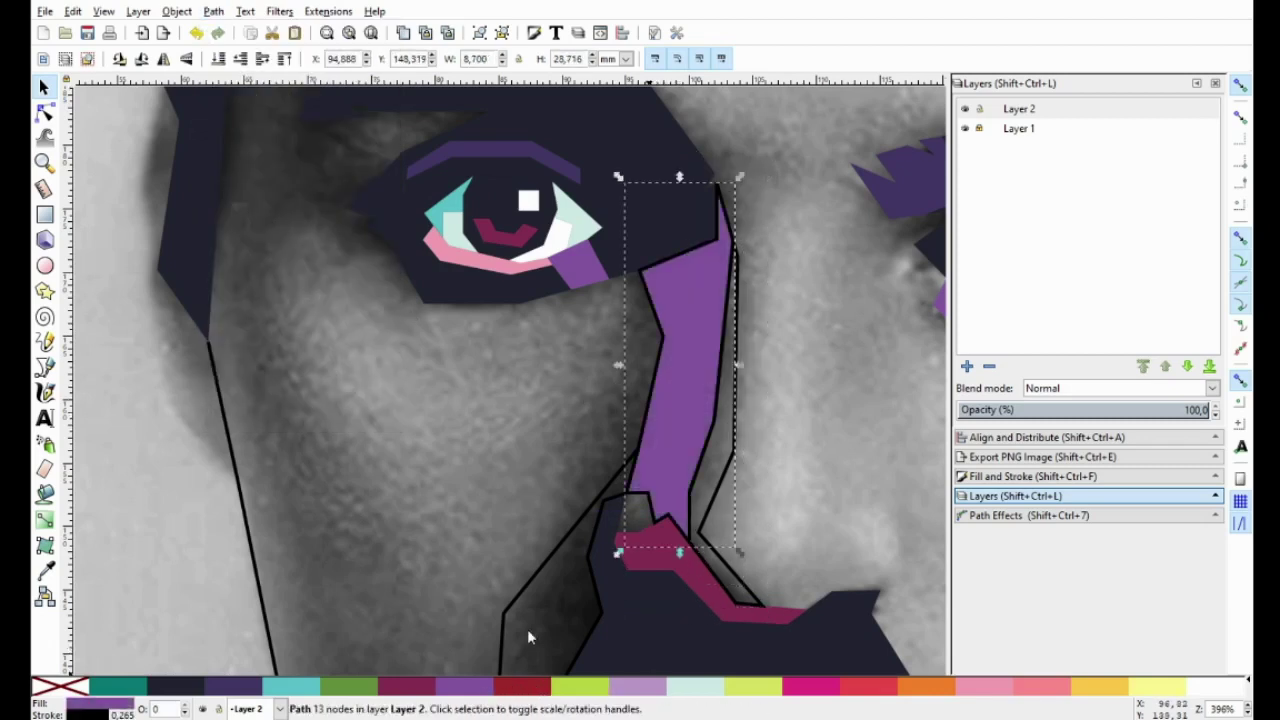
pyautogui.click(719, 493)
pyautogui.click(870, 688)
pyautogui.click(826, 688)
pyautogui.keyDown('shift'); pyautogui.click(658, 466); pyautogui.keyUp('shift')
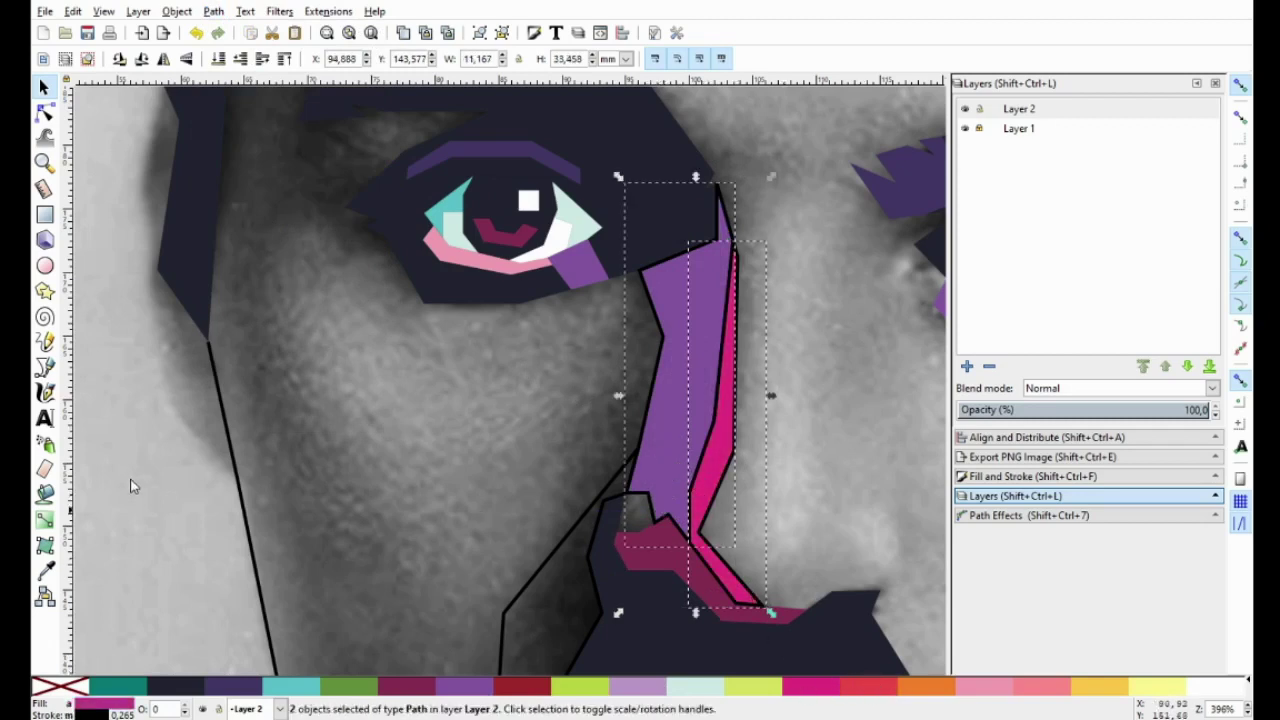
pyautogui.rightClick(84, 686)
# With the Pen tool, trace a closed four-cornered patch where the purple nose strip meets the dark red shape.
pyautogui.click(44, 366)
pyautogui.scroll(4, 660, 540)
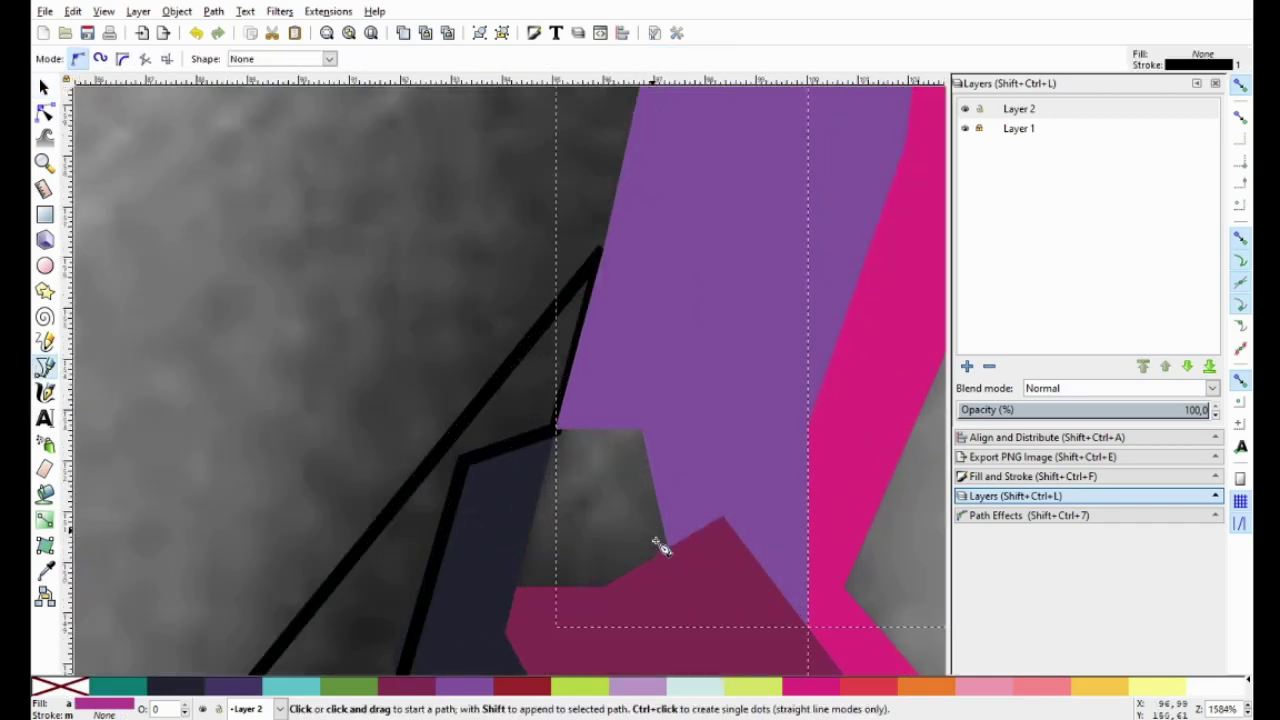
pyautogui.click(668, 548)
pyautogui.click(642, 431)
pyautogui.click(556, 431)
pyautogui.click(517, 586)
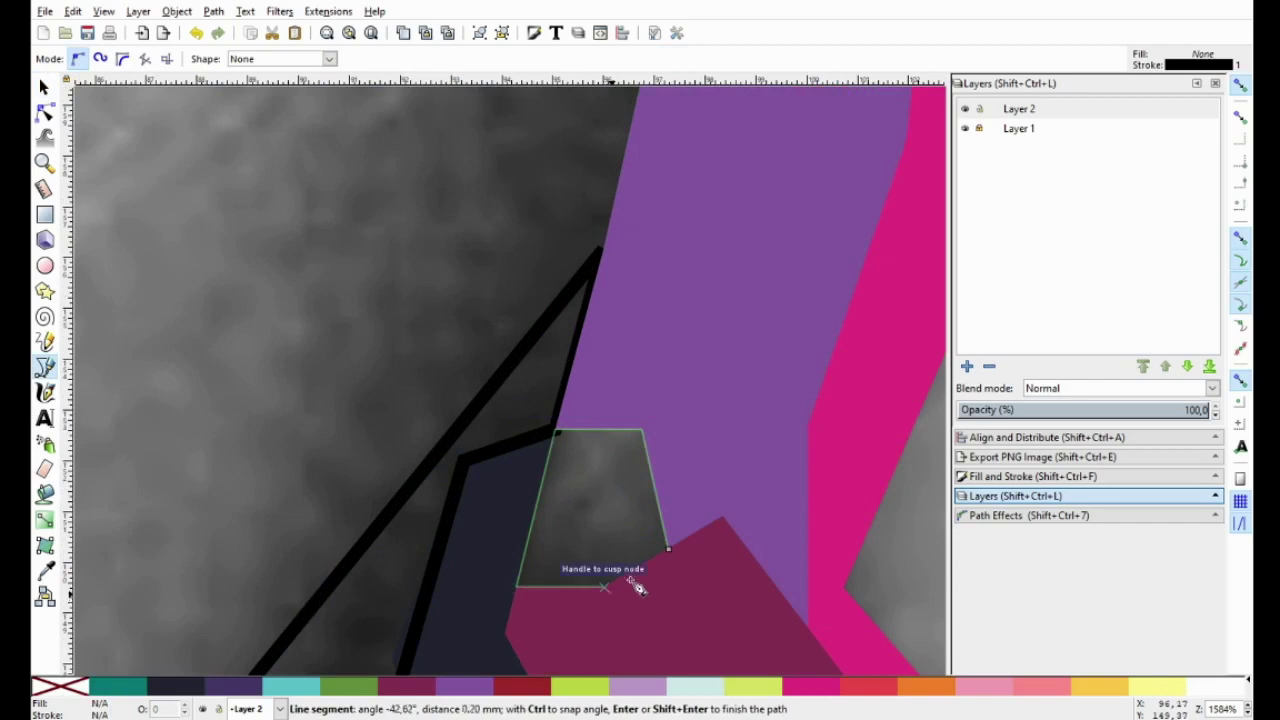
pyautogui.click(670, 550)
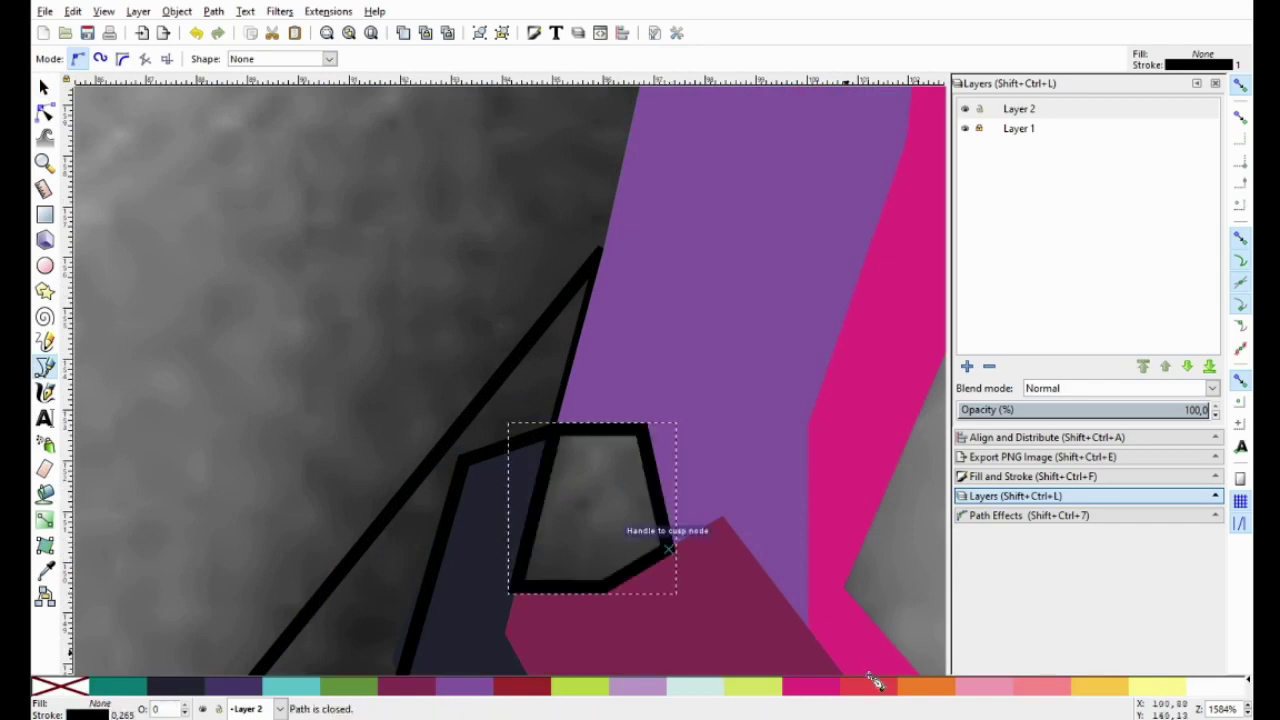
# Fill the patch orange (#EF812A) and set its stroke to none.
pyautogui.click(925, 688)
pyautogui.rightClick(67, 690)
pyautogui.click(110, 620)
pyautogui.scroll(-4, 606, 486)
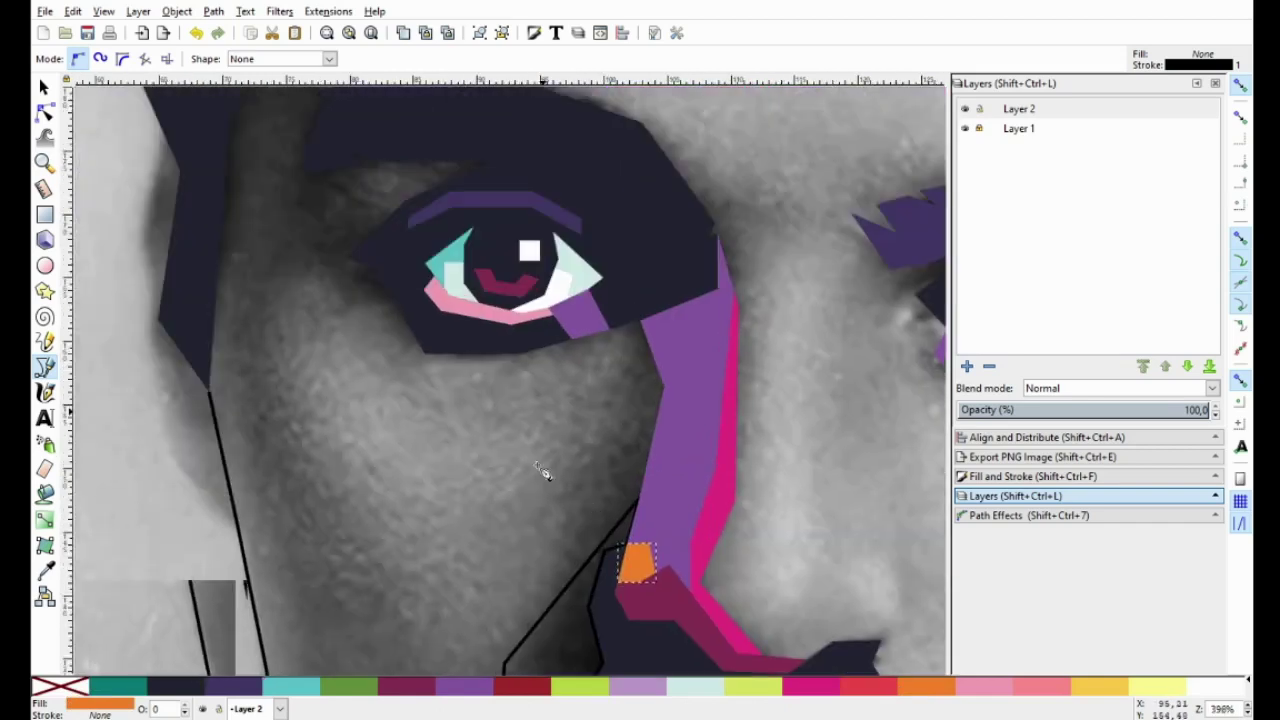
pyautogui.scroll(1, 508, 457)
pyautogui.scroll(1, 466, 400)
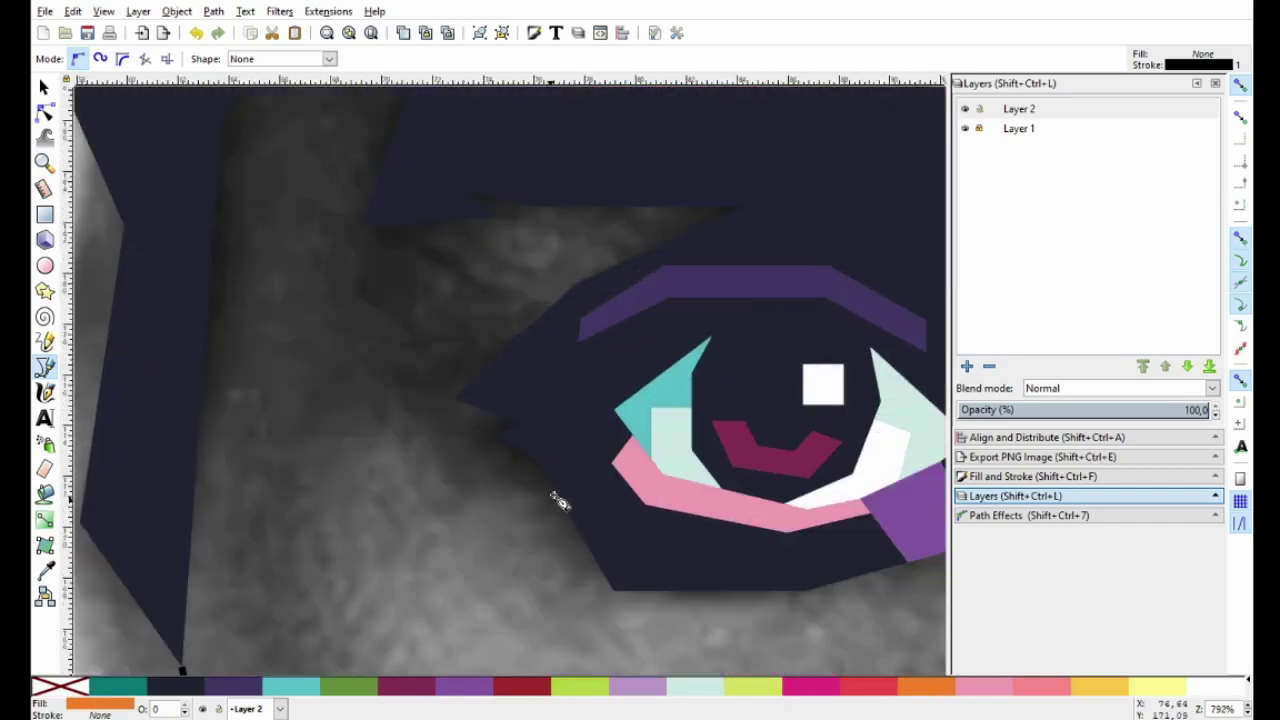
# Trace a closed outline beside the left eye along the eyebrow's lower edge, hiding the photo layer.
pyautogui.click(552, 486)
pyautogui.click(430, 486)
pyautogui.moveTo(386, 434); pyautogui.dragTo(497, 560)
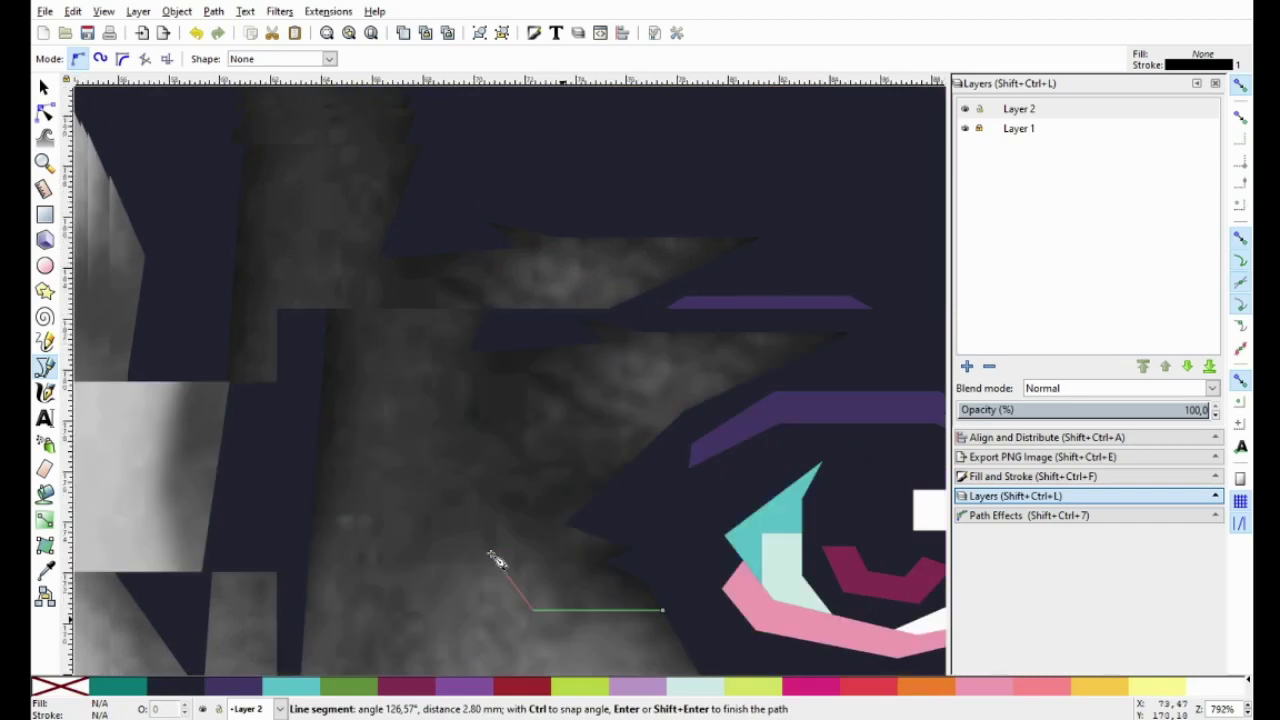
pyautogui.click(452, 493)
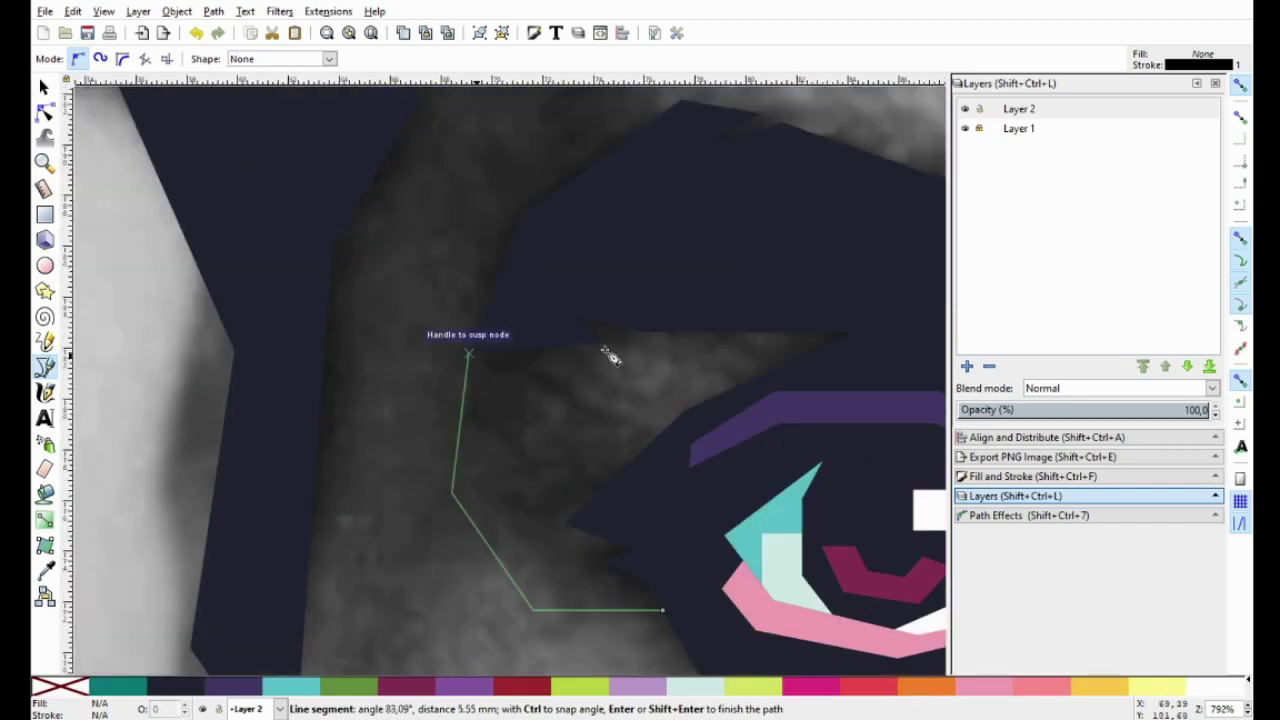
pyautogui.click(607, 341)
pyautogui.click(577, 318)
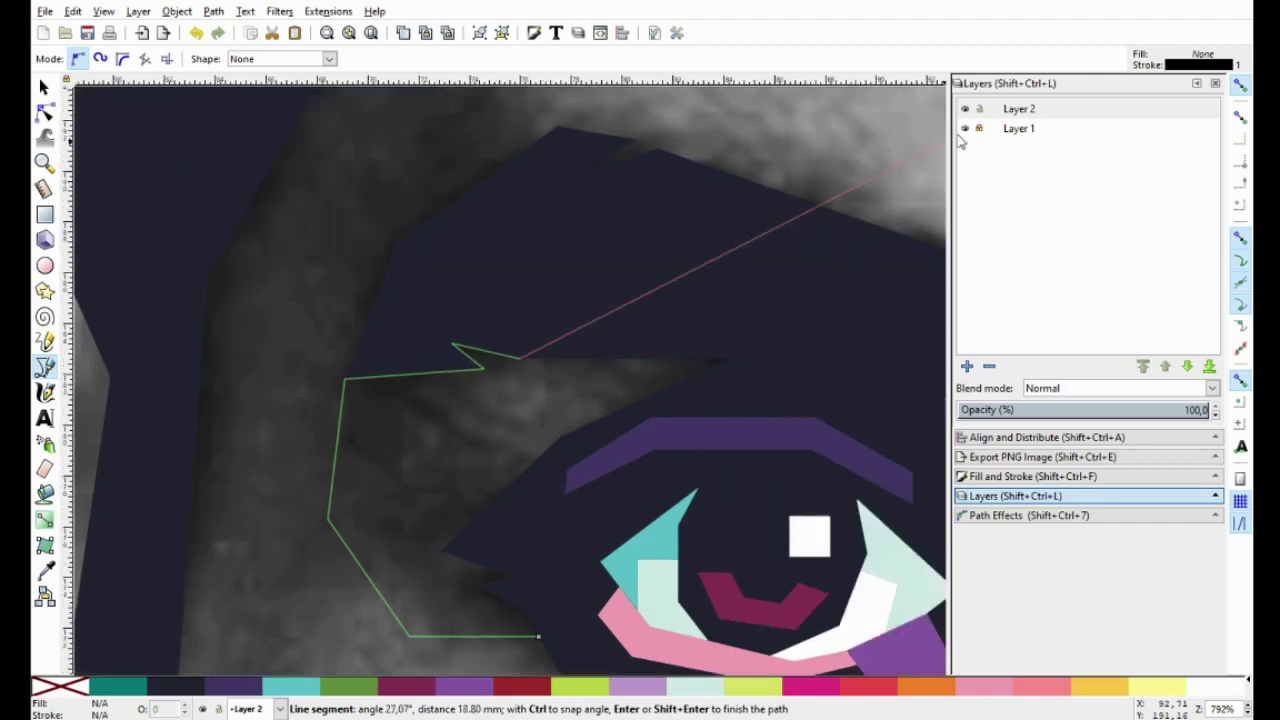
pyautogui.click(965, 128)
pyautogui.click(726, 360)
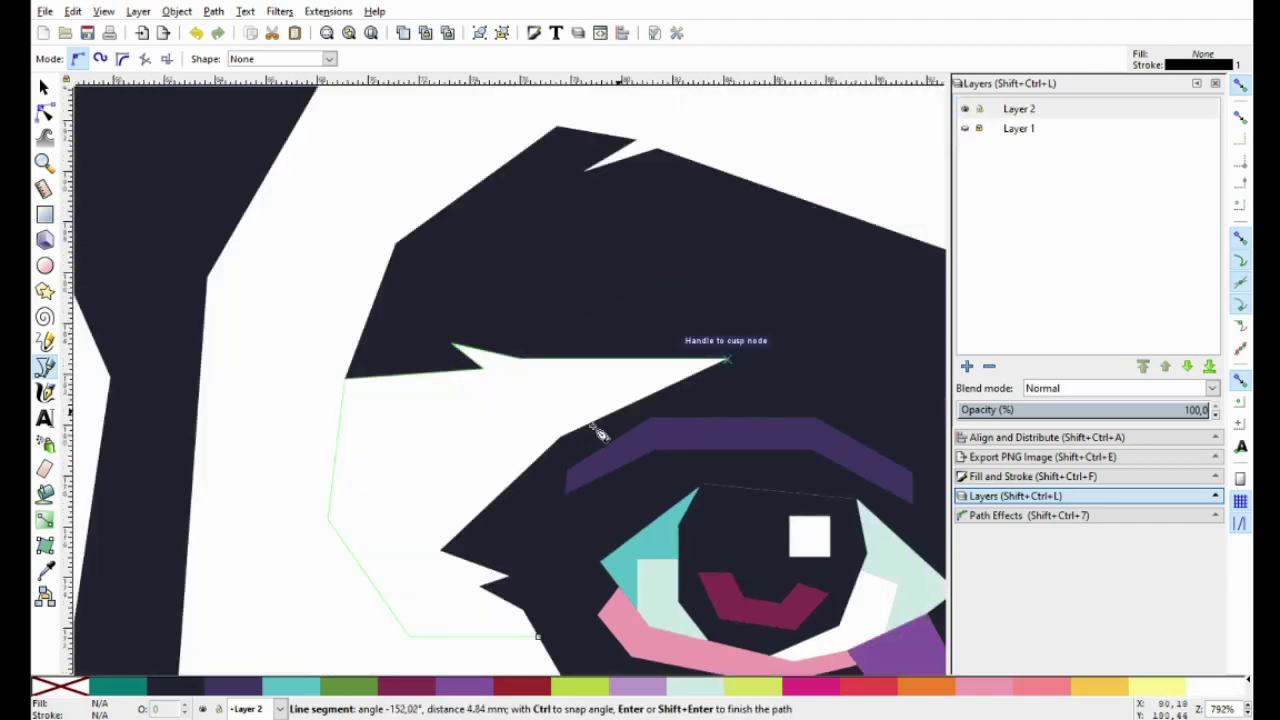
pyautogui.click(558, 436)
pyautogui.click(438, 550)
pyautogui.click(478, 585)
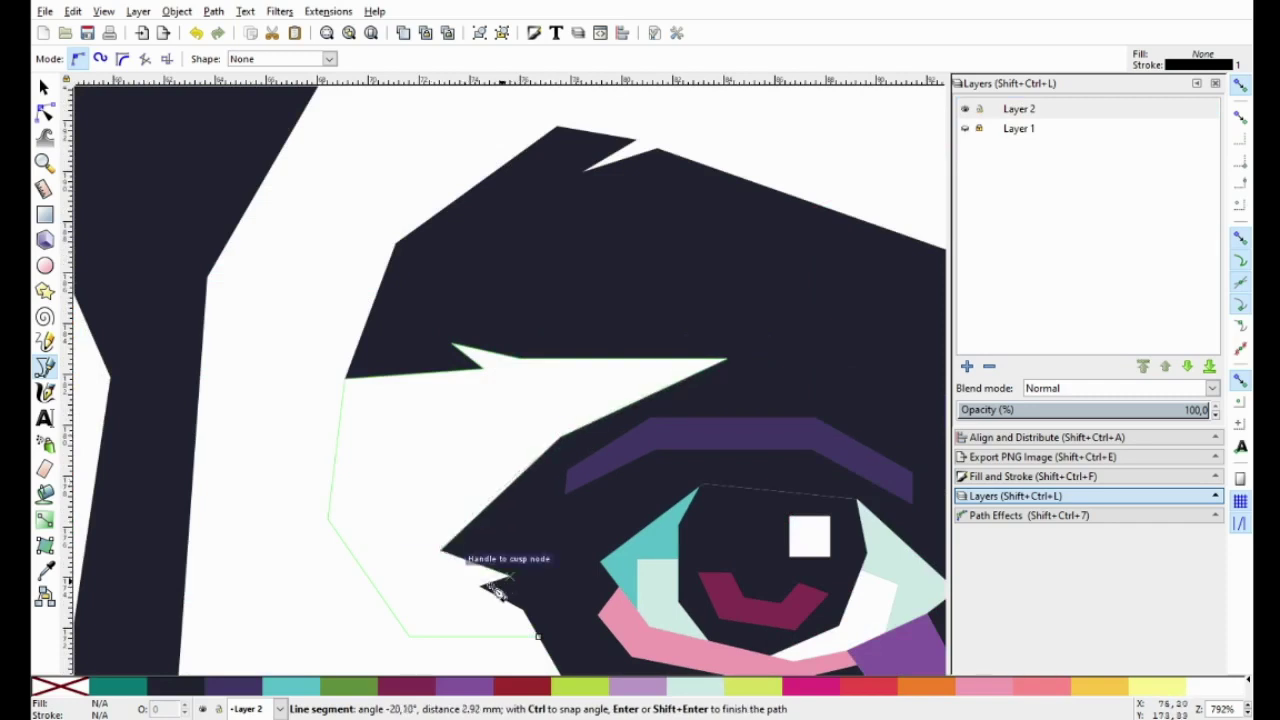
pyautogui.click(538, 636)
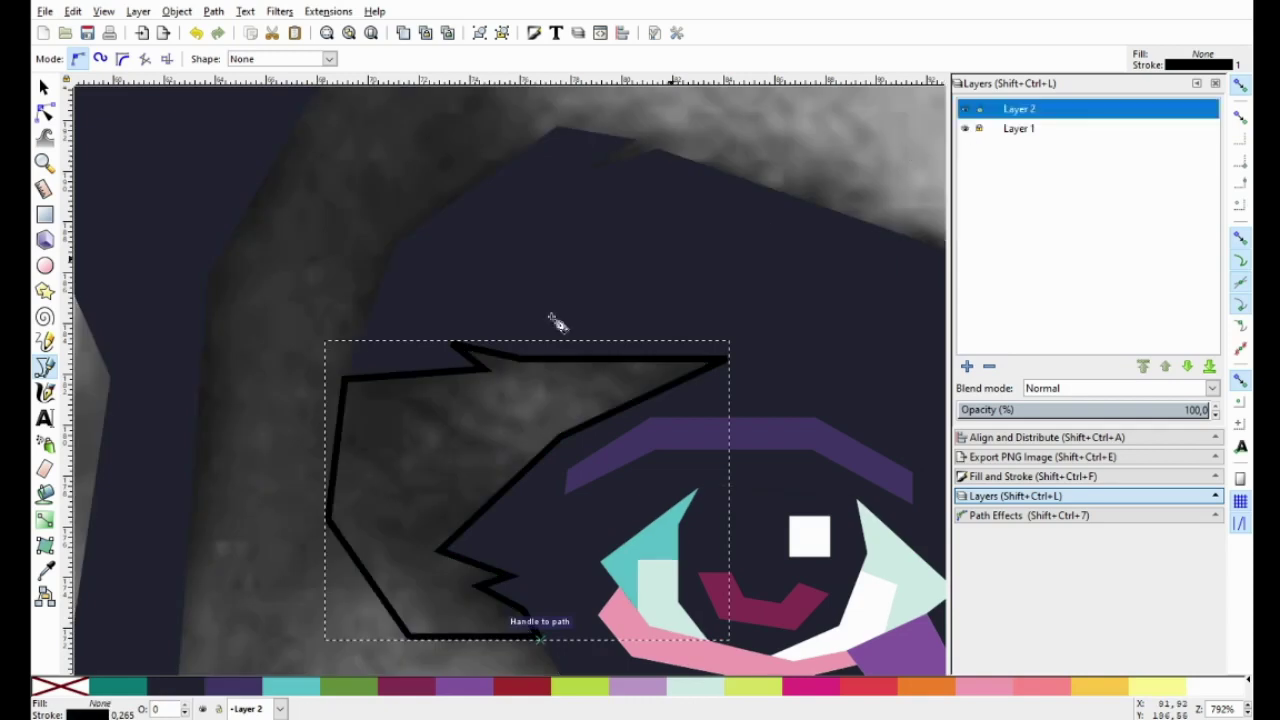
# Draw a second outline over the first, then split both with Path > Division.
pyautogui.click(425, 261)
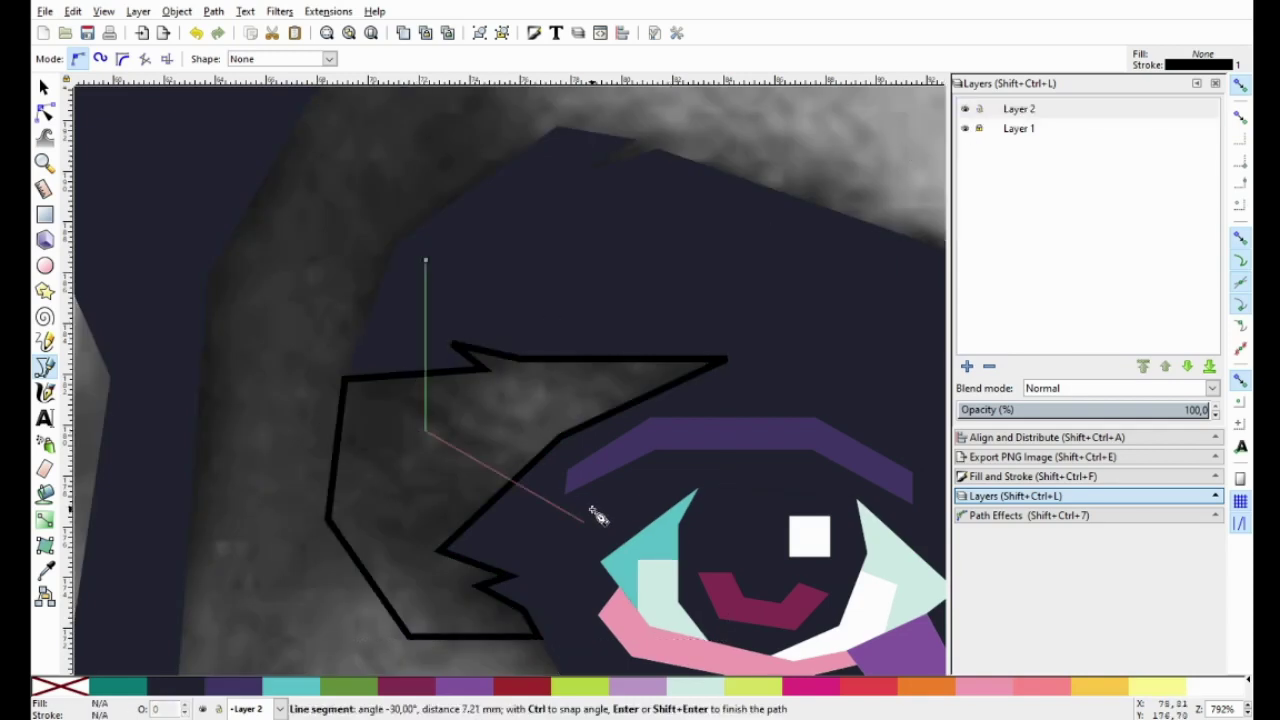
pyautogui.click(588, 517)
pyautogui.click(650, 422)
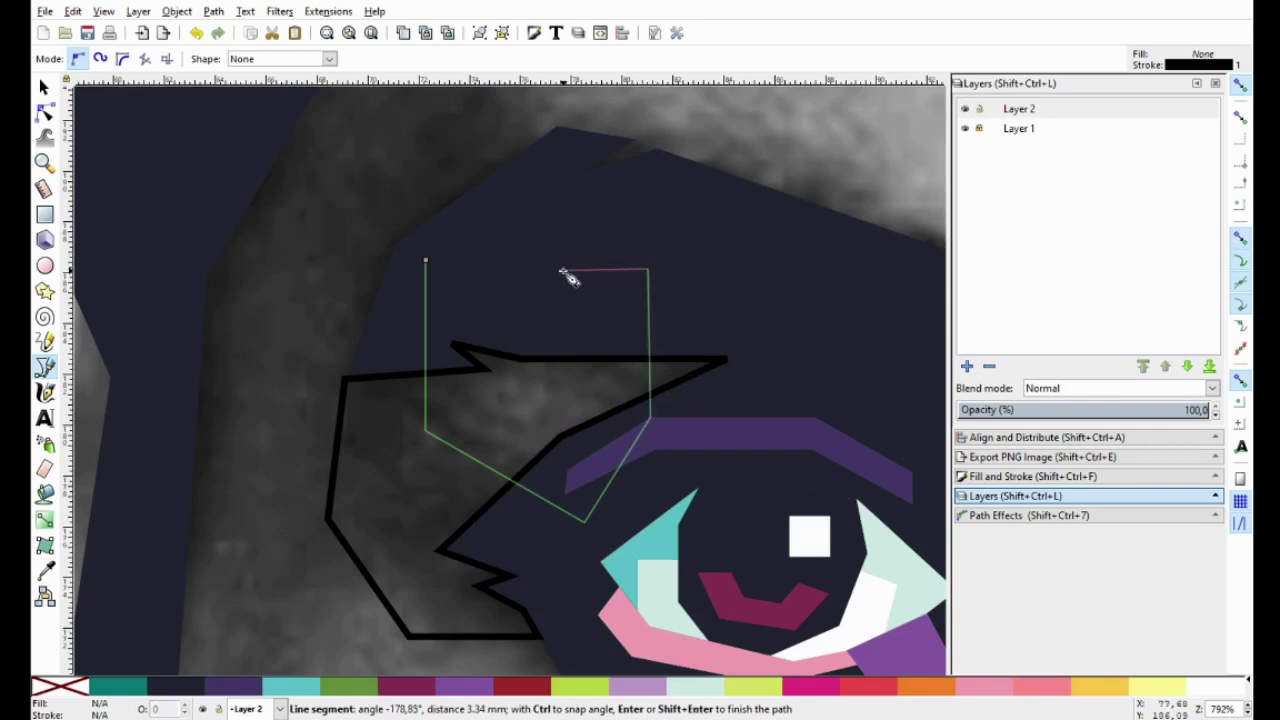
pyautogui.press('Return')
pyautogui.click(44, 88)
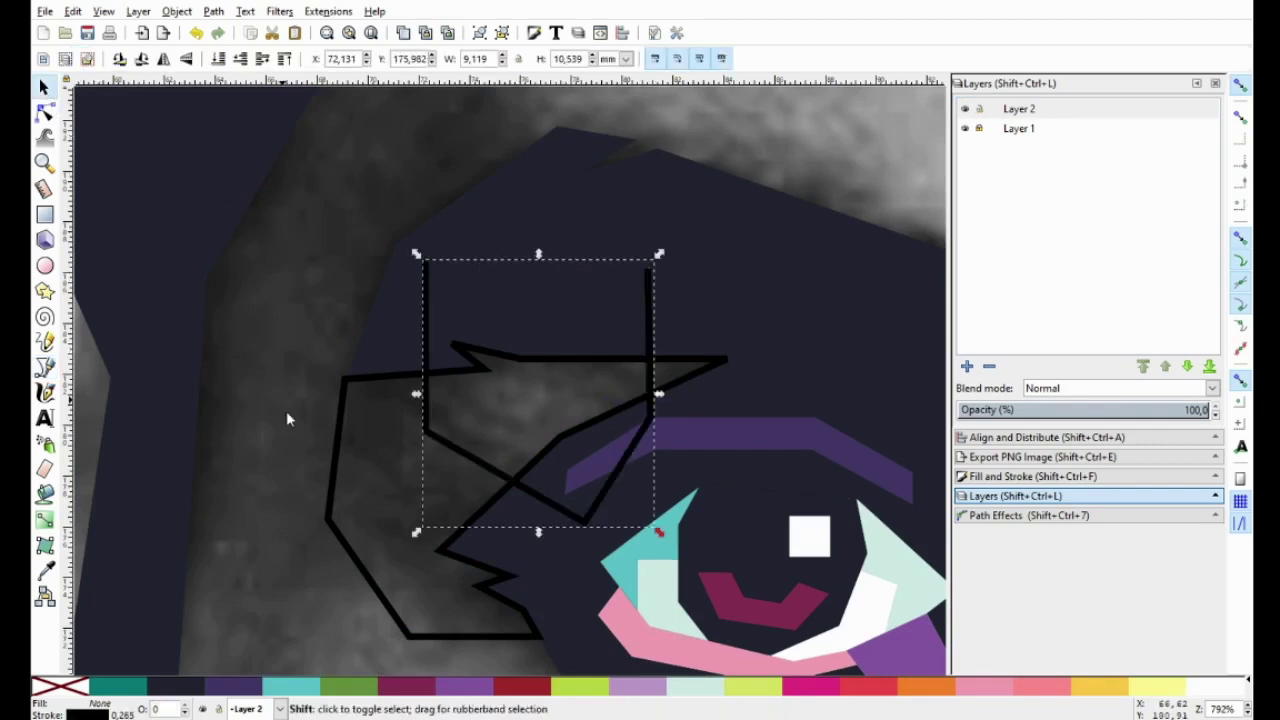
pyautogui.keyDown('shift'); pyautogui.click(335, 432); pyautogui.keyUp('shift')
pyautogui.click(213, 11)
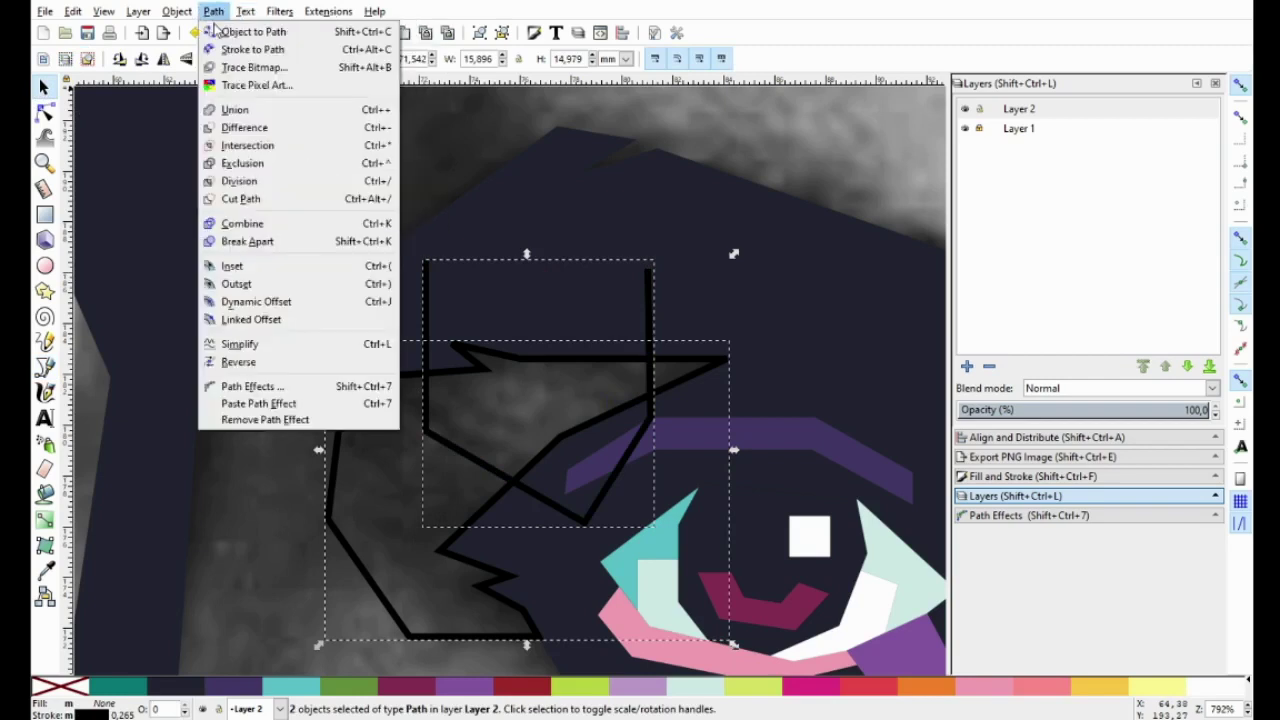
pyautogui.click(250, 177)
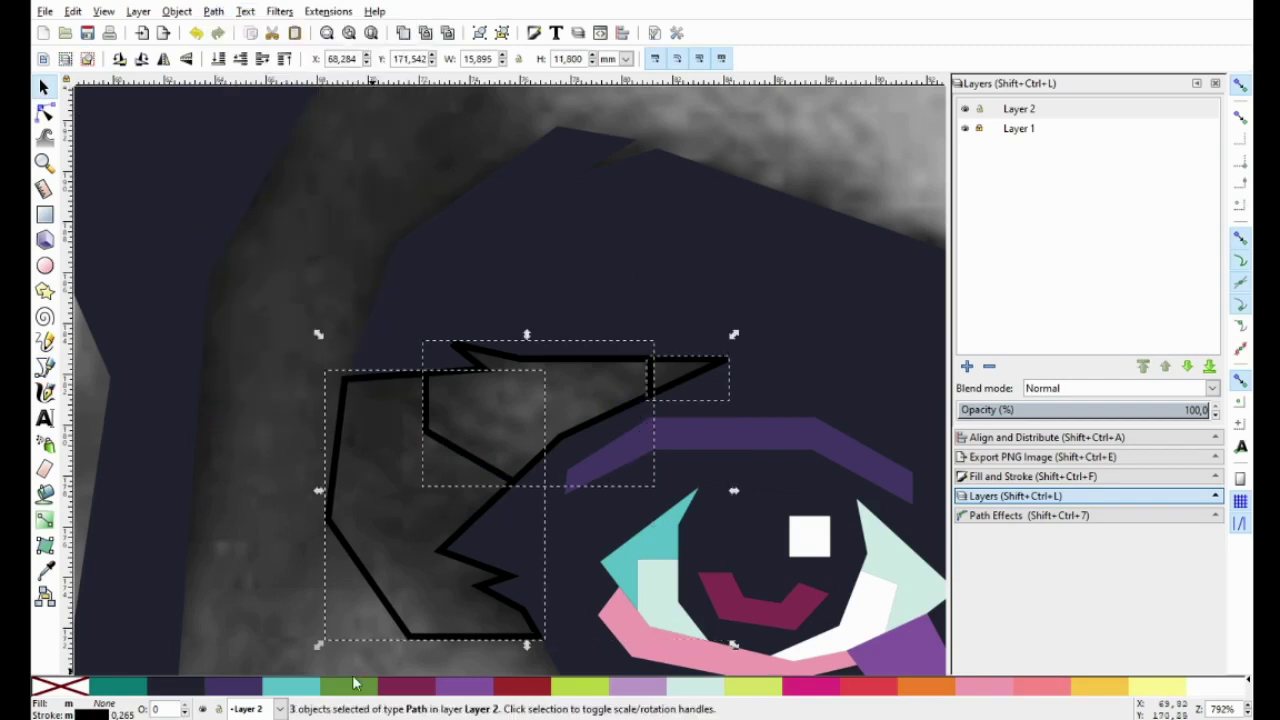
# Fill the divided pieces purple, the top one lighter purple, and remove their black outlines.
pyautogui.click(233, 685)
pyautogui.press('Escape')
pyautogui.click(509, 443)
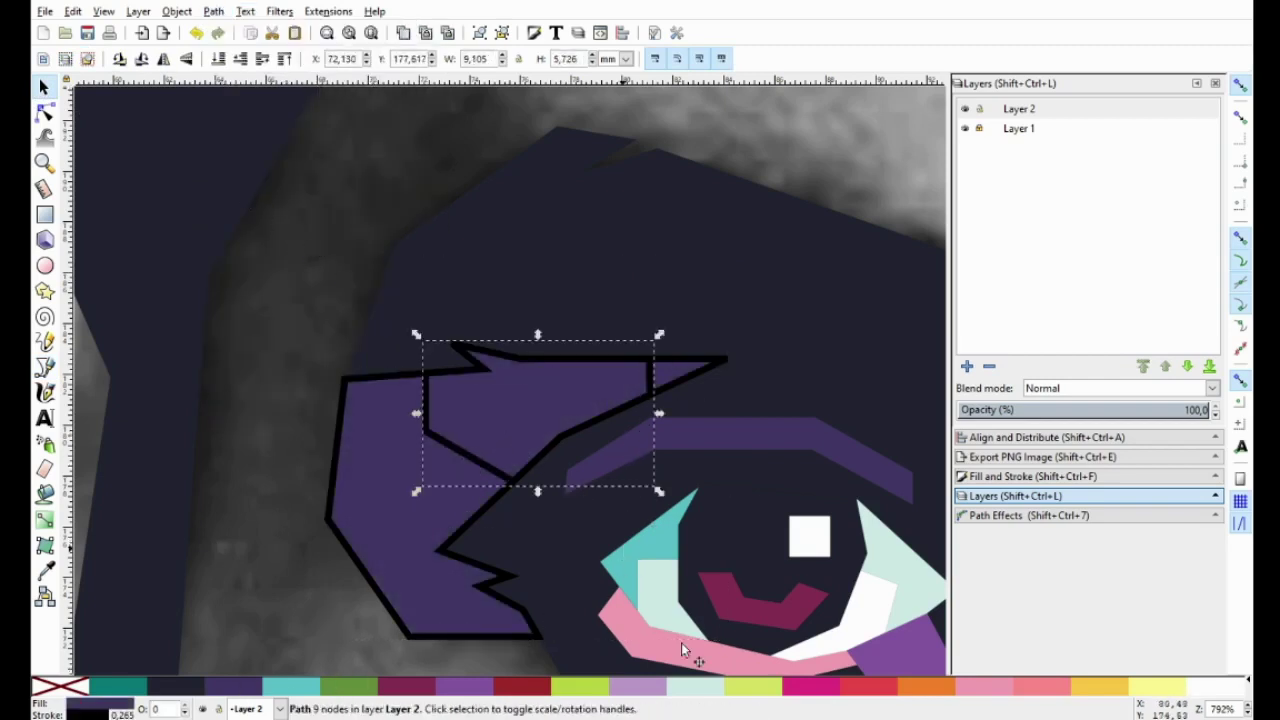
pyautogui.click(475, 686)
pyautogui.keyDown('shift'); pyautogui.click(392, 526); pyautogui.keyUp('shift')
pyautogui.keyDown('shift'); pyautogui.click(688, 372); pyautogui.keyUp('shift')
pyautogui.rightClick(70, 686)
pyautogui.click(105, 612)
pyautogui.scroll(-2, 312, 558)
# Give the purple piece at the left eye's outer corner a dark magenta fill.
pyautogui.scroll(-2, 312, 558)
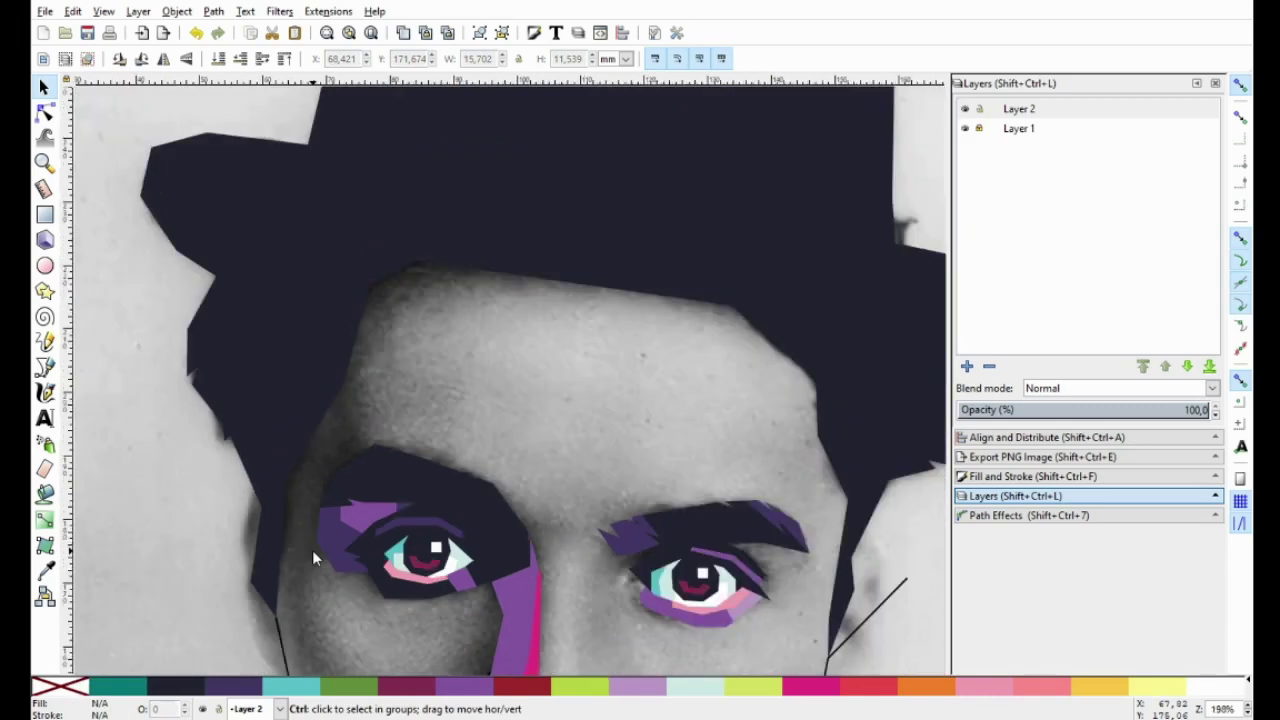
pyautogui.scroll(1, 366, 519)
pyautogui.press('Escape')
pyautogui.click(366, 519)
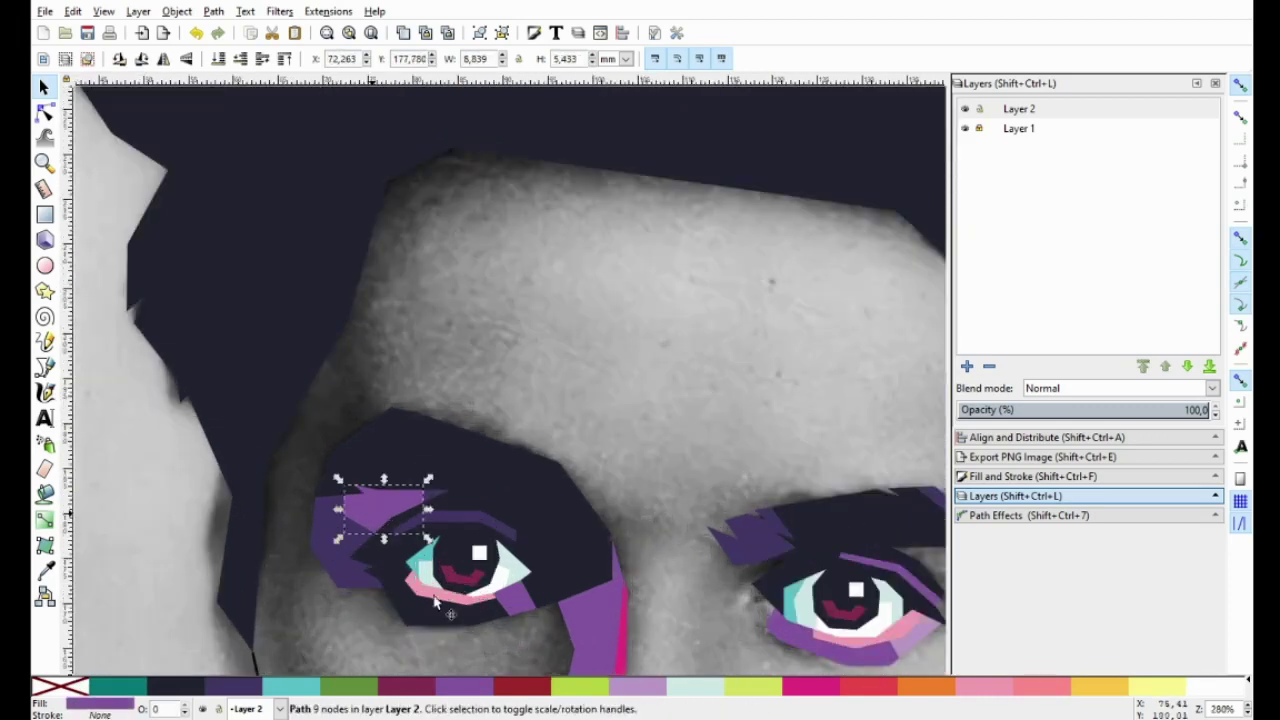
pyautogui.click(409, 686)
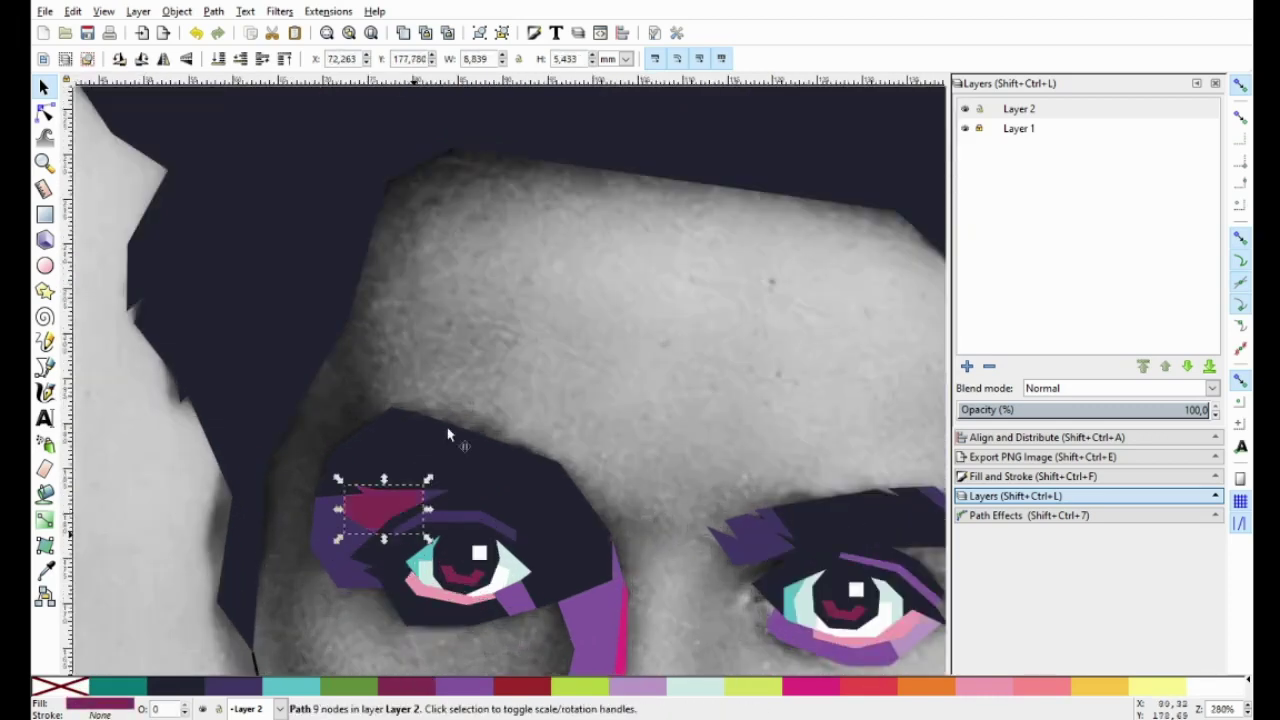
pyautogui.click(44, 392)
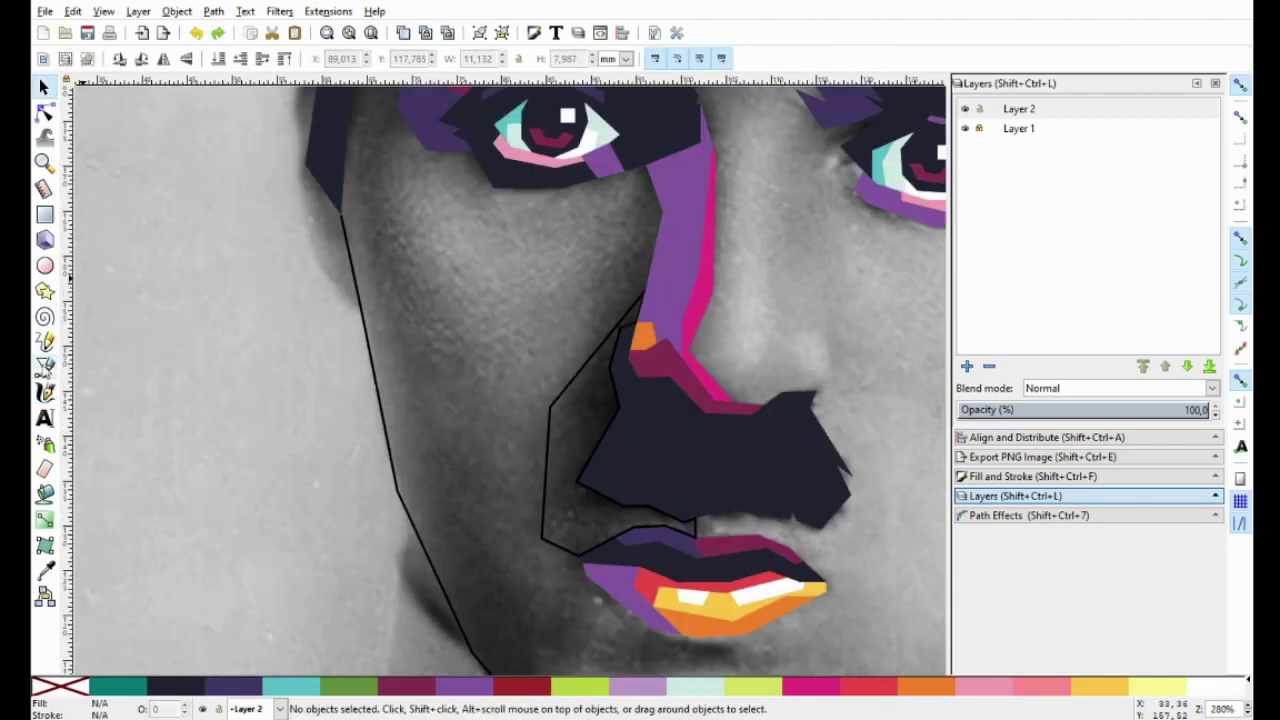
pyautogui.press('b')
pyautogui.scroll(3, 478, 295)
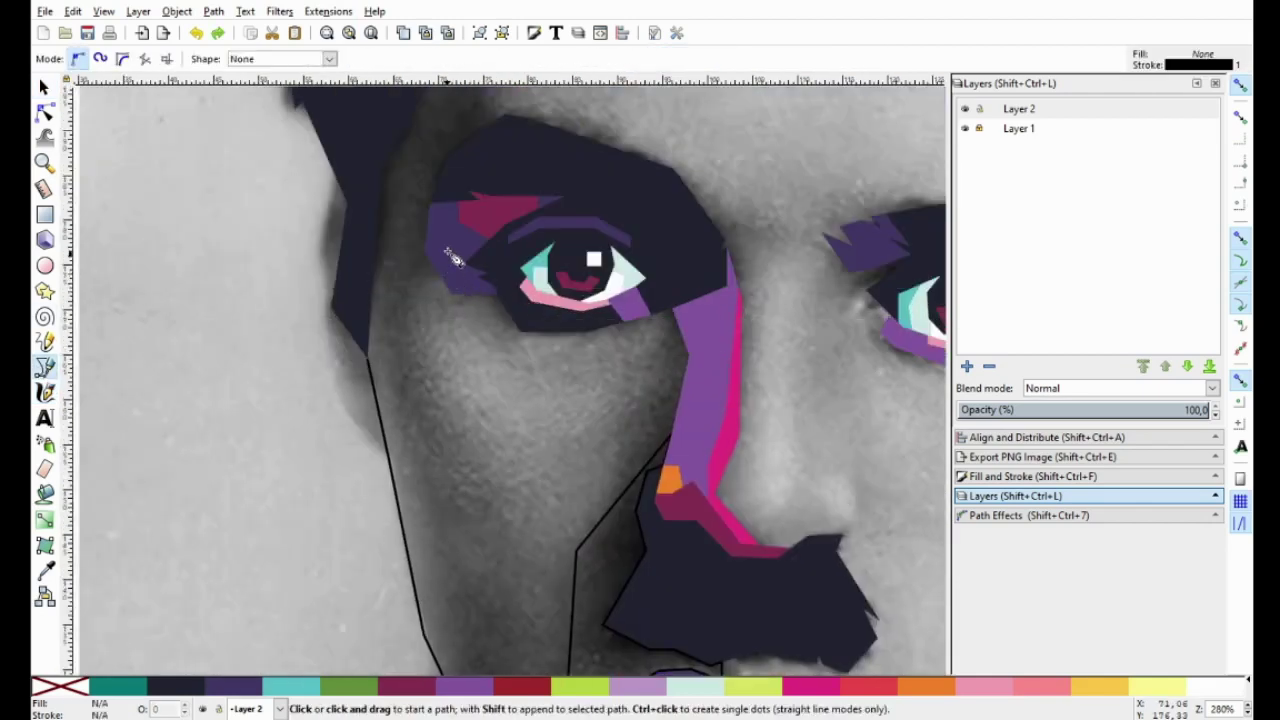
# Trace a straight-line path from above the left brow, past the eye and mouth, to the nose shape's corner.
pyautogui.scroll(5, 453, 340)
pyautogui.scroll(2, 520, 290)
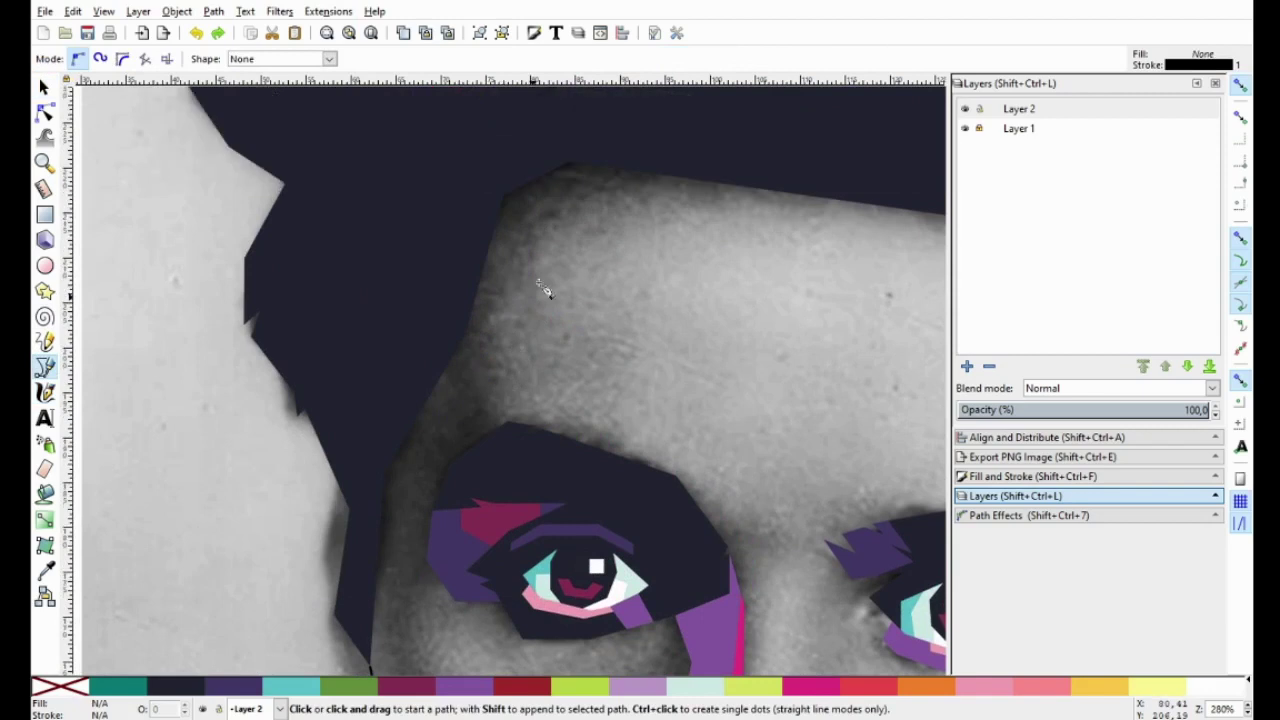
pyautogui.click(632, 128)
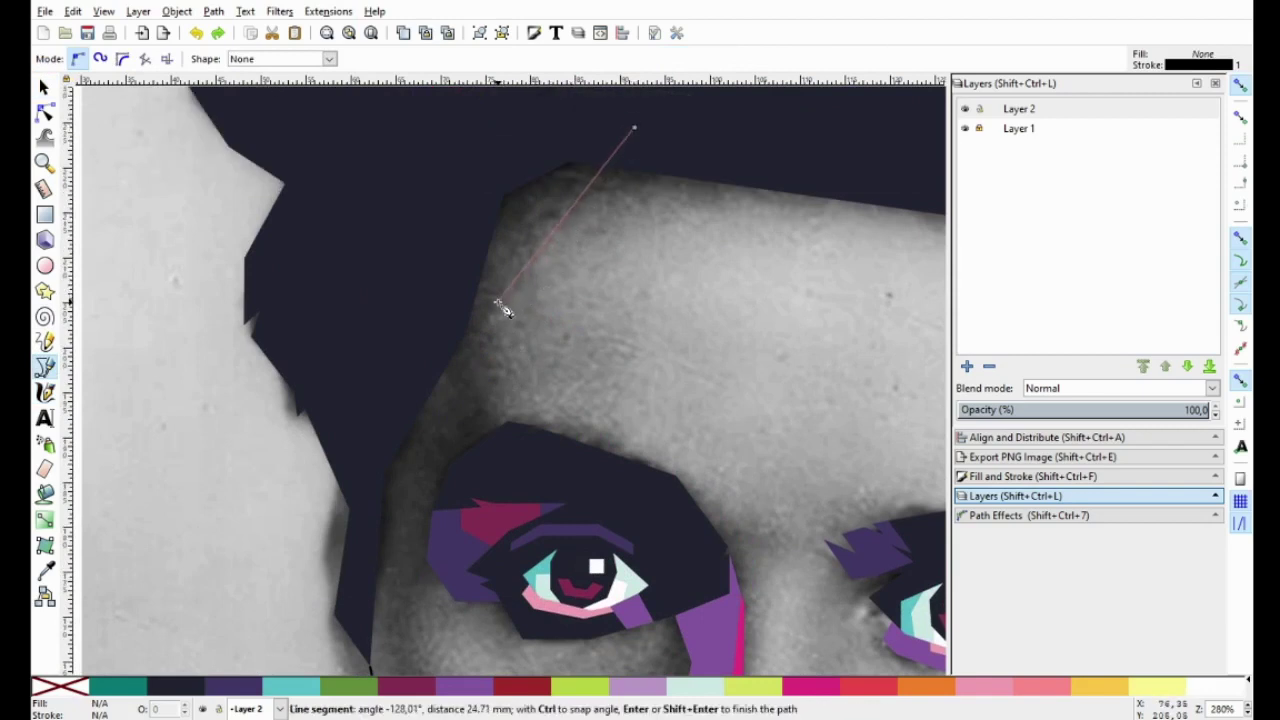
pyautogui.click(540, 476)
pyautogui.scroll(-4, 500, 335)
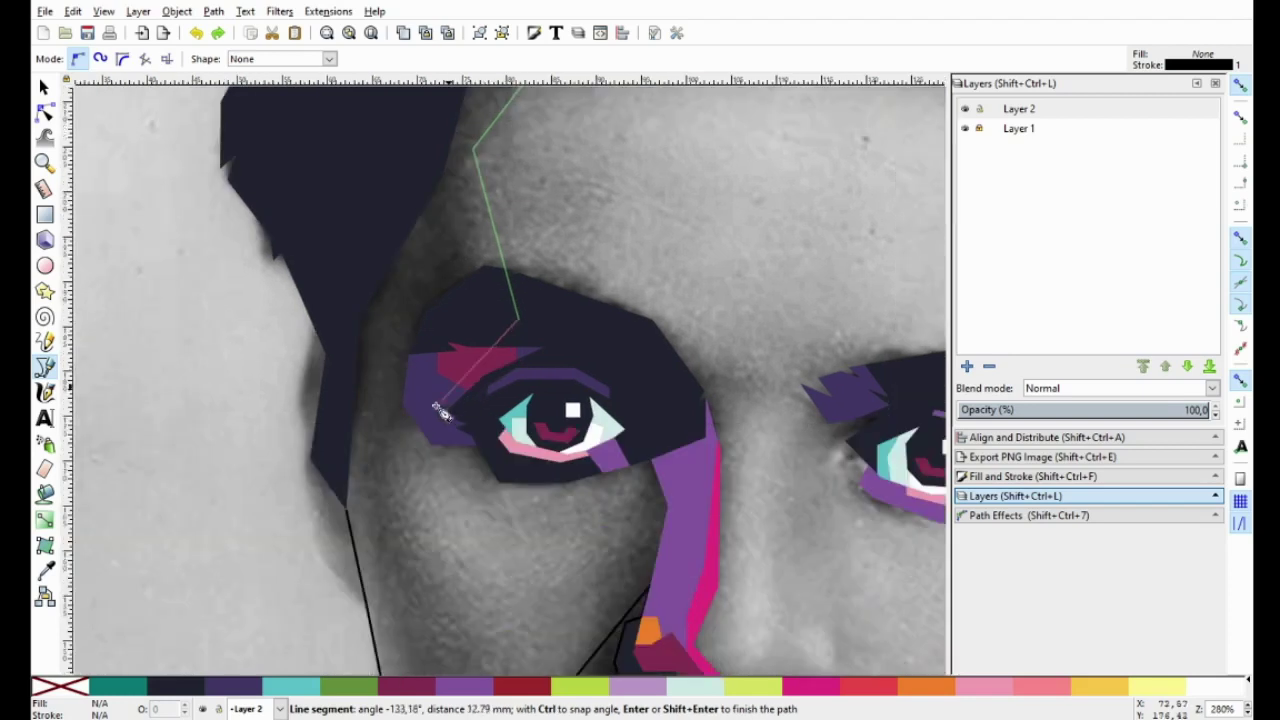
pyautogui.click(396, 440)
pyautogui.scroll(-3, 392, 440)
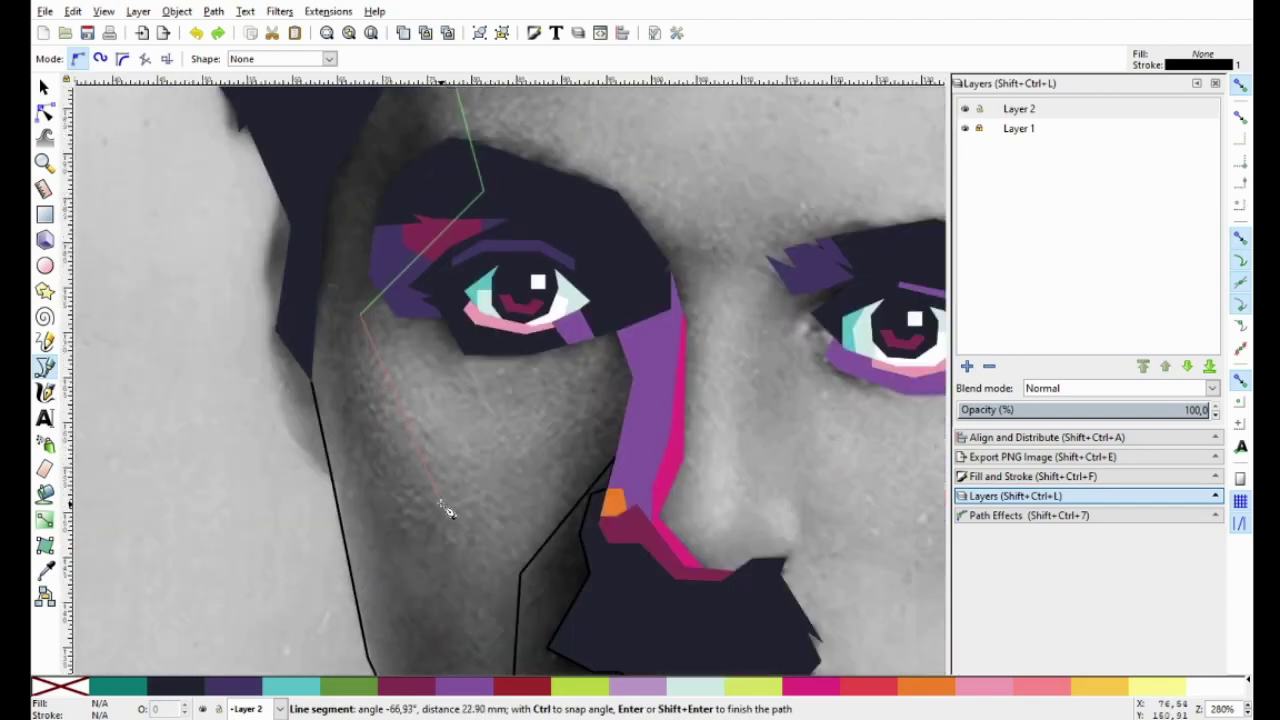
pyautogui.scroll(-5, 363, 363)
pyautogui.hscroll(2, 363, 363)
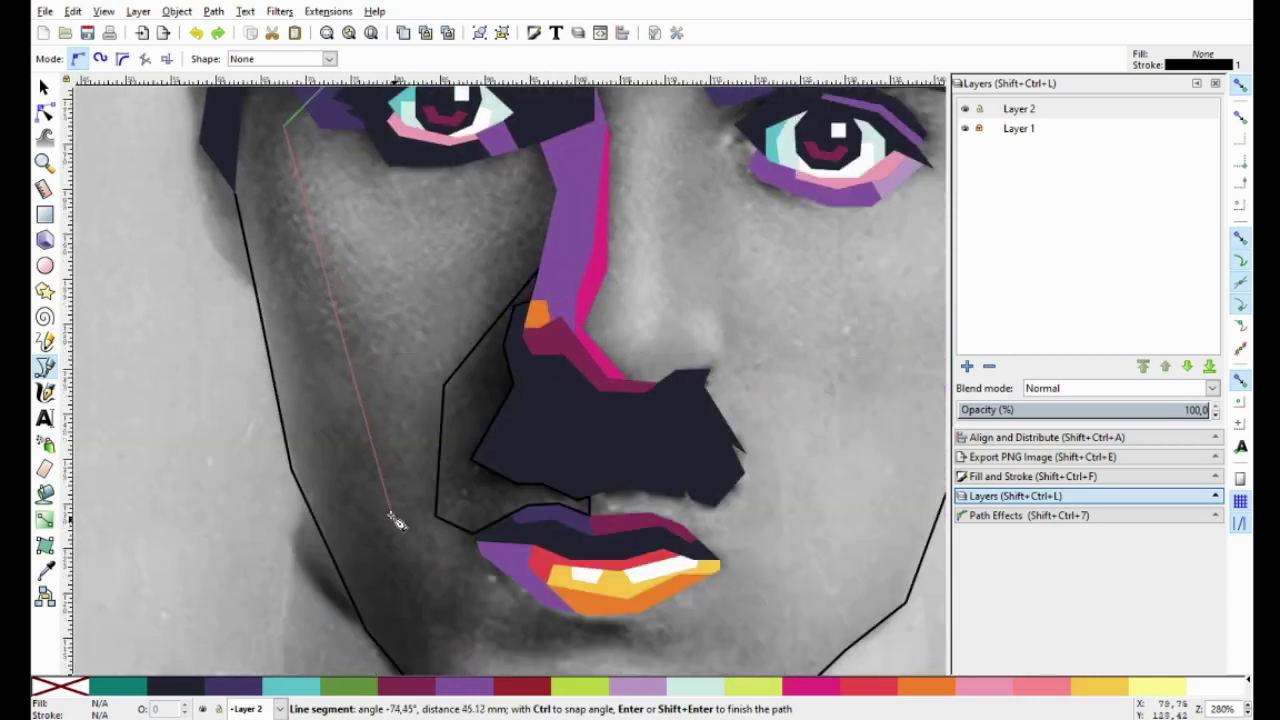
pyautogui.click(389, 506)
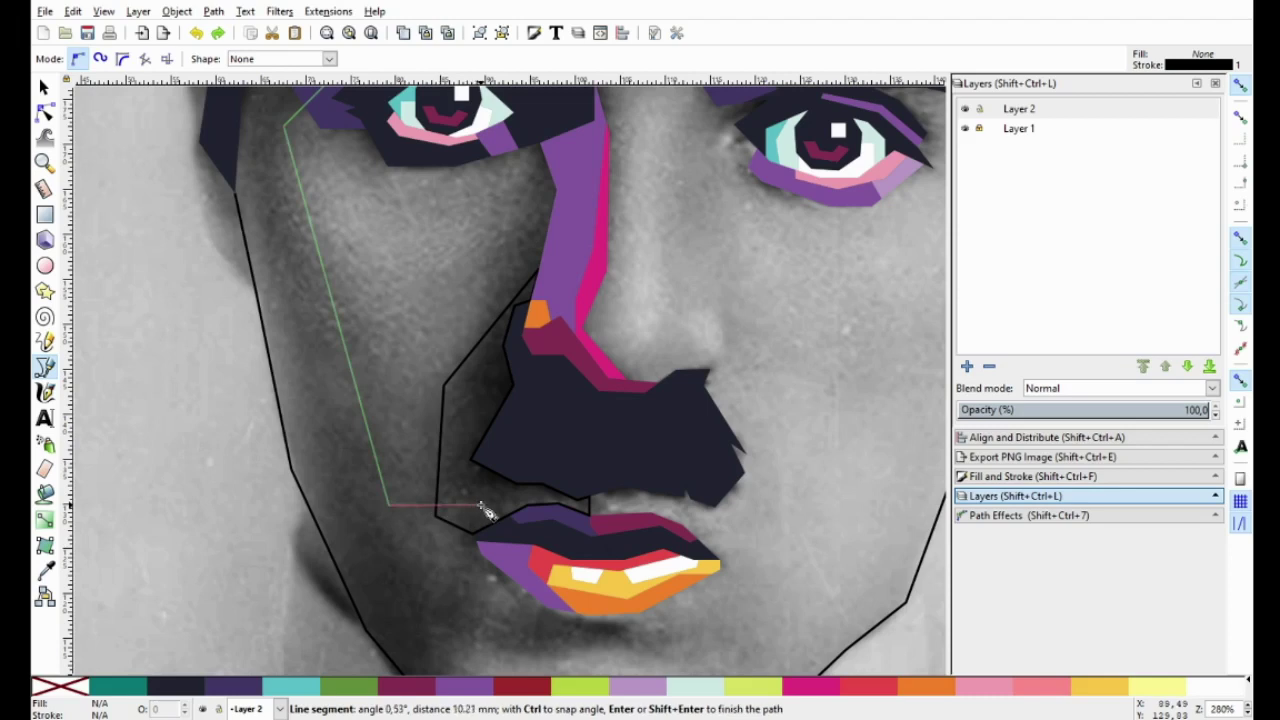
pyautogui.doubleClick(473, 465)
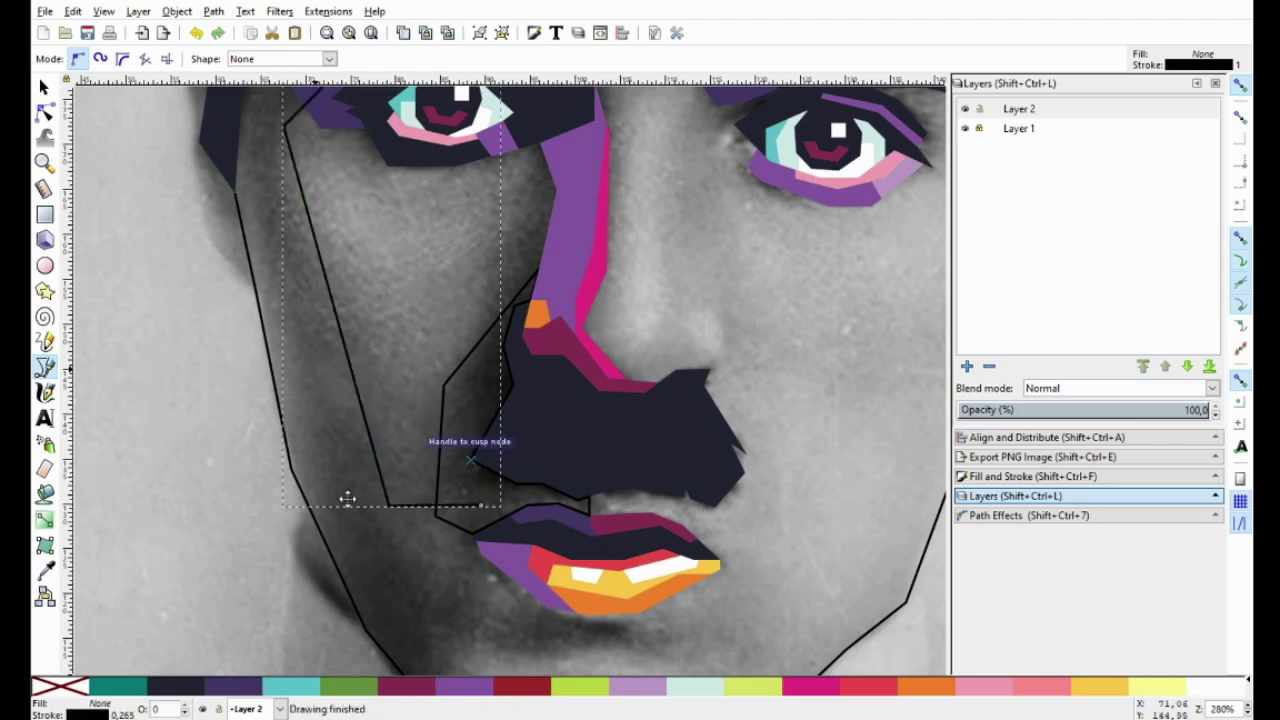
# Trace a second path along the face edge from the left temple down to the jaw.
pyautogui.scroll(4, 346, 500)
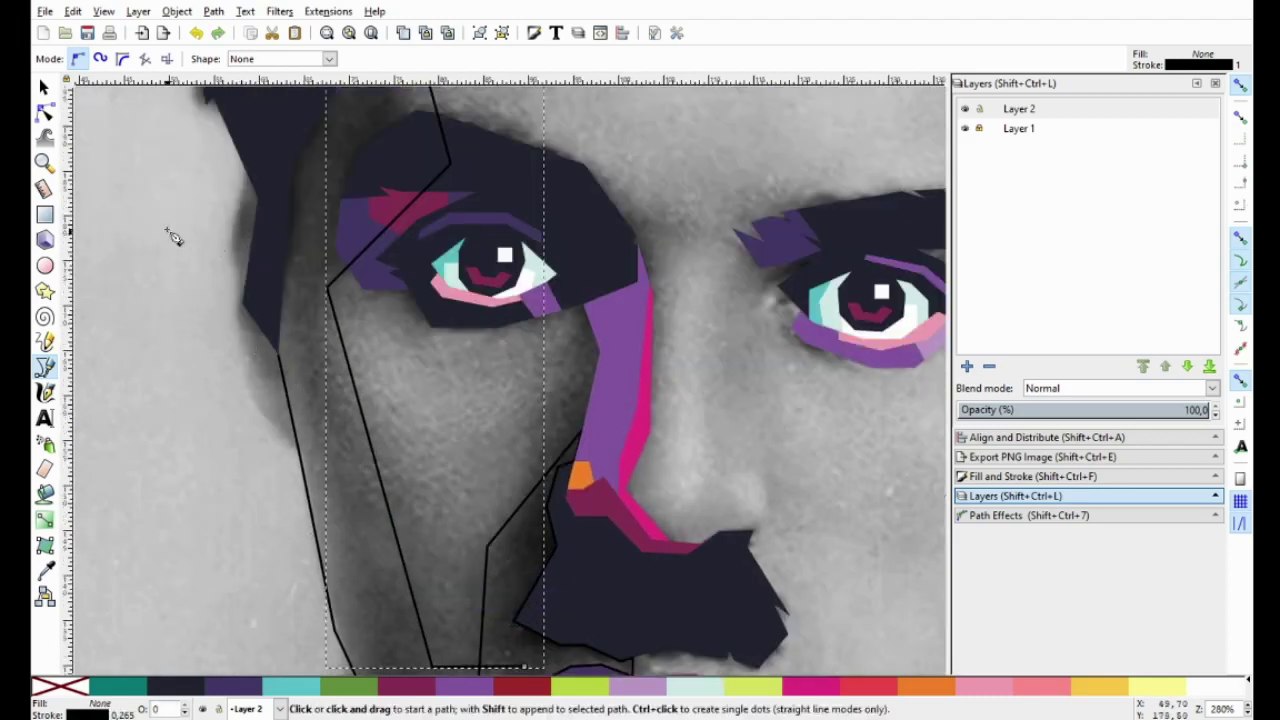
pyautogui.click(160, 288)
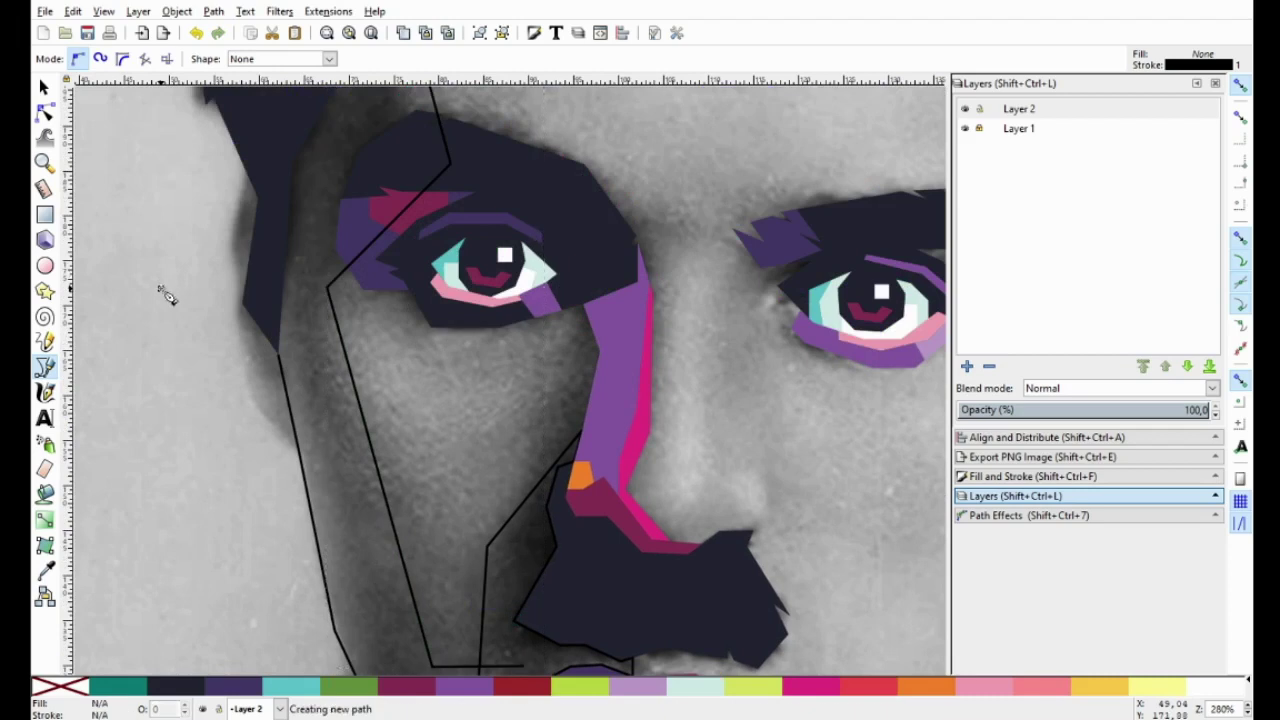
pyautogui.click(301, 340)
pyautogui.scroll(-3, 305, 360)
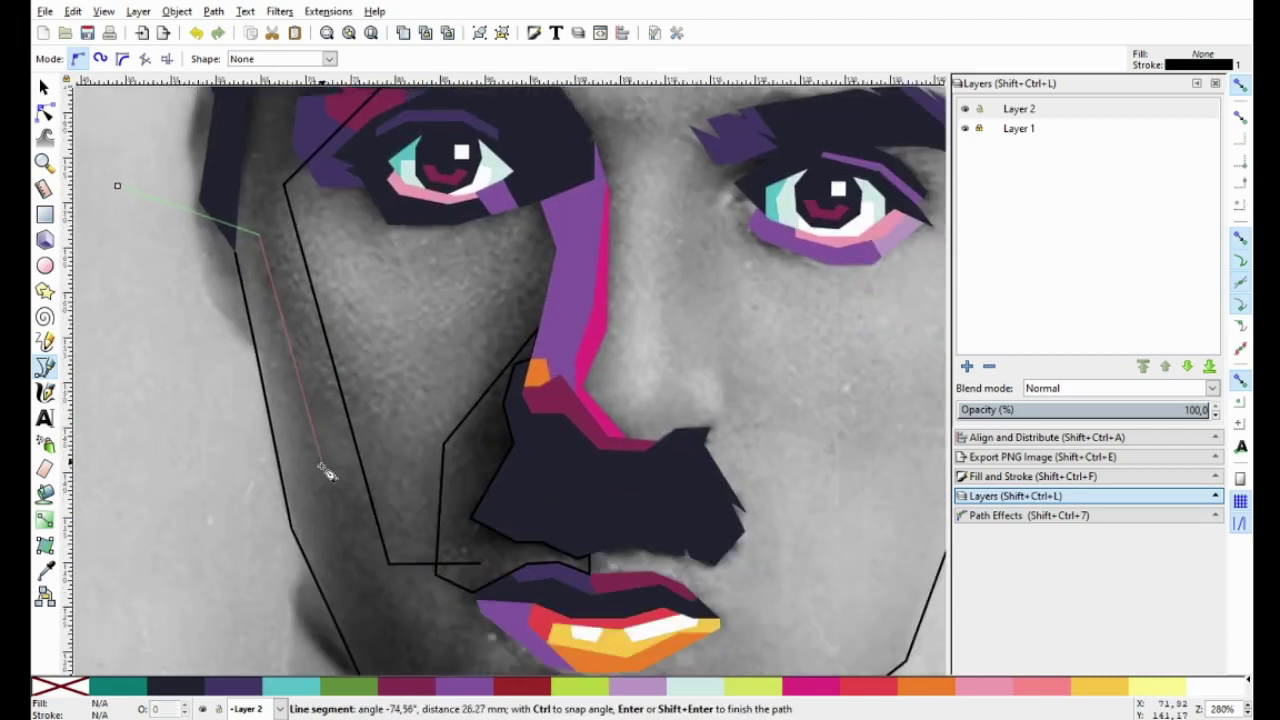
pyautogui.click(316, 512)
pyautogui.click(295, 587)
pyautogui.press('Return')
# Trace a line across the cheek below the eye, up beside the nose to the inner eye corner.
pyautogui.scroll(3, 256, 354)
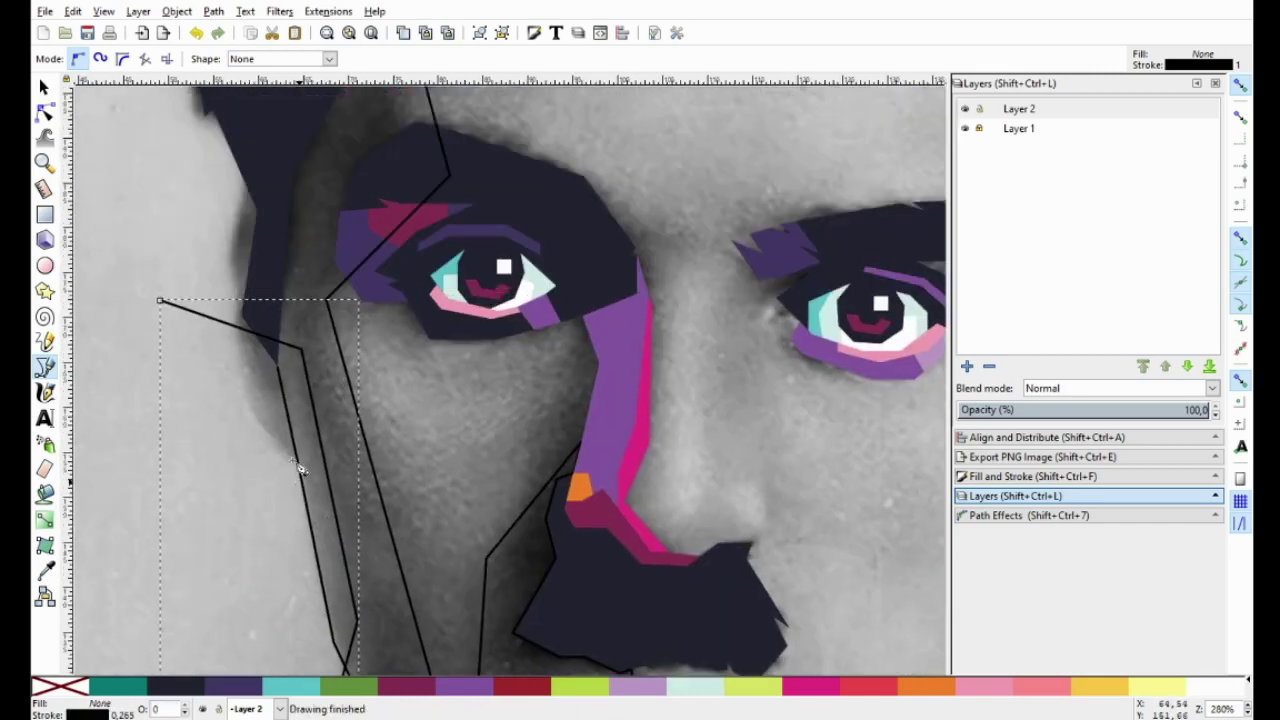
pyautogui.click(260, 455)
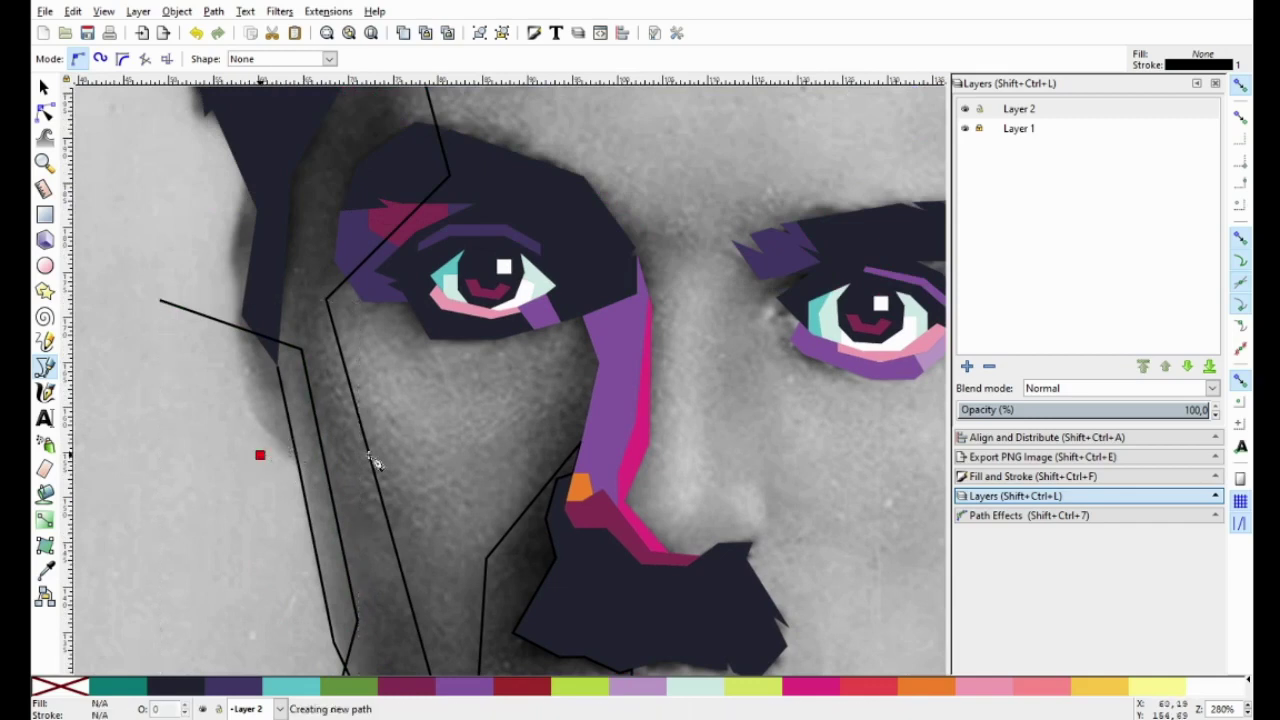
pyautogui.click(514, 455)
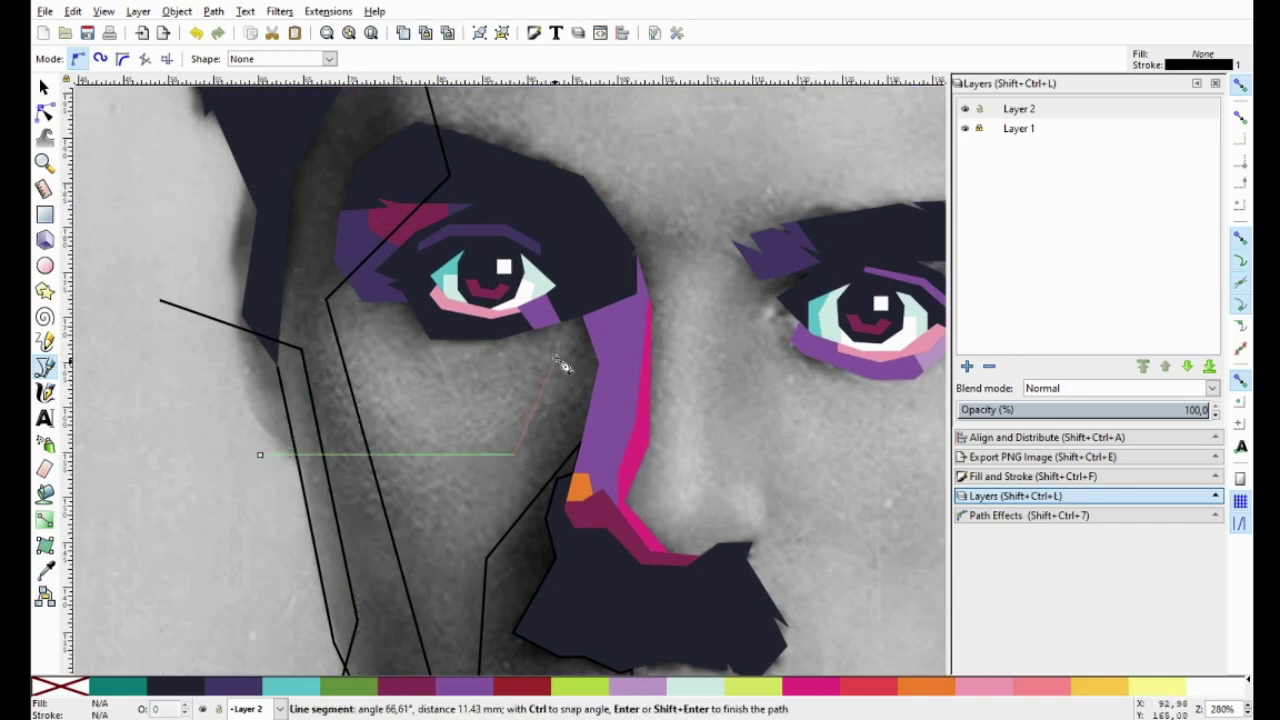
pyautogui.click(555, 373)
pyautogui.click(540, 245)
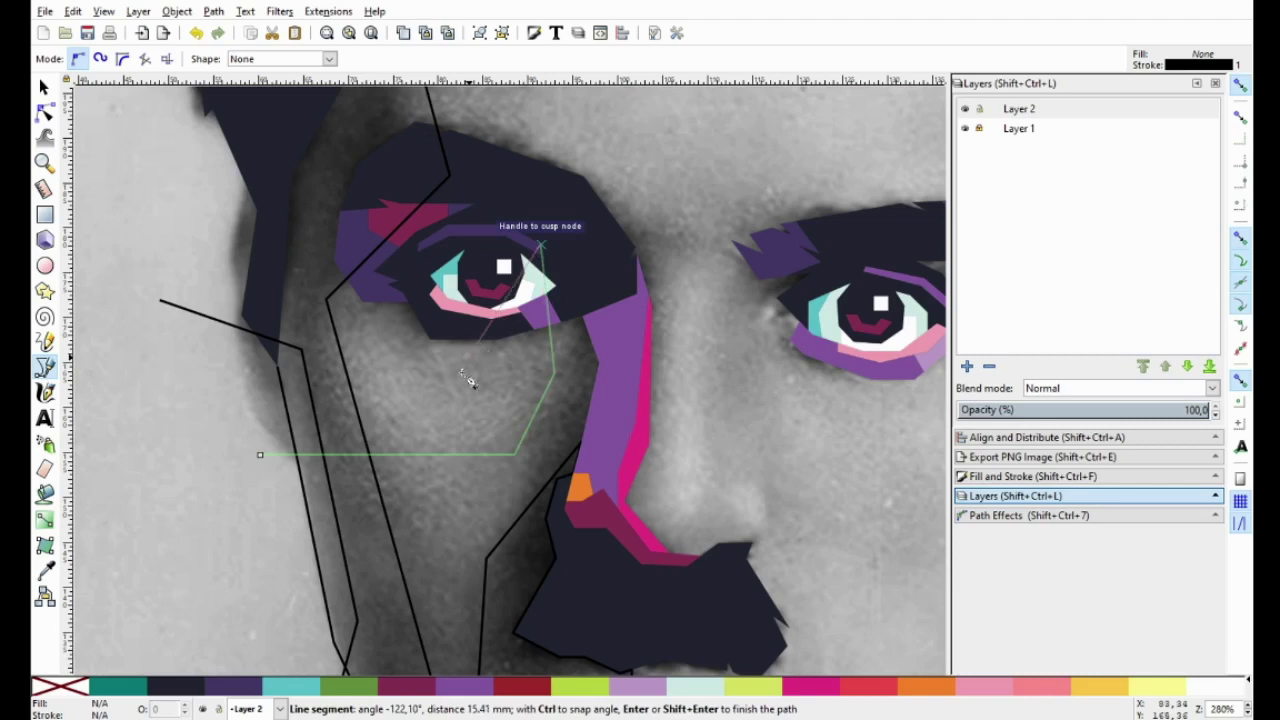
pyautogui.press('Return')
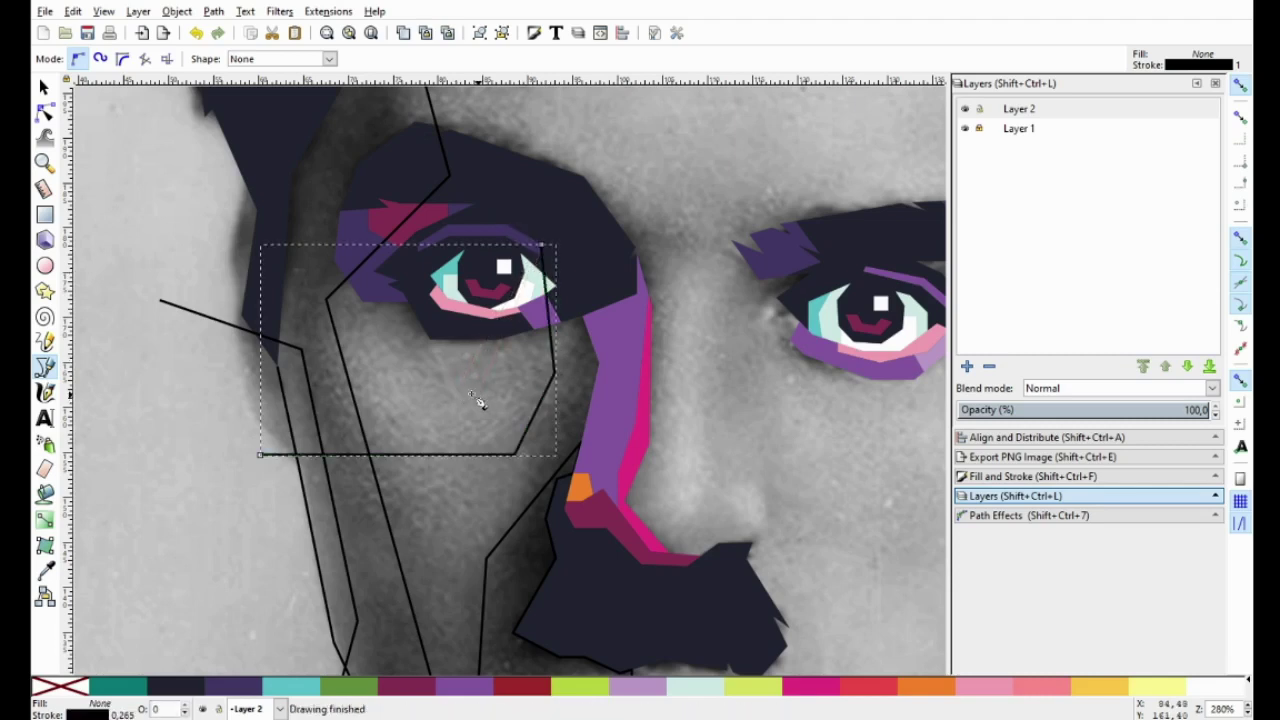
# Trace another four-point line under the left eye and down the cheek.
pyautogui.scroll(-2, 418, 388)
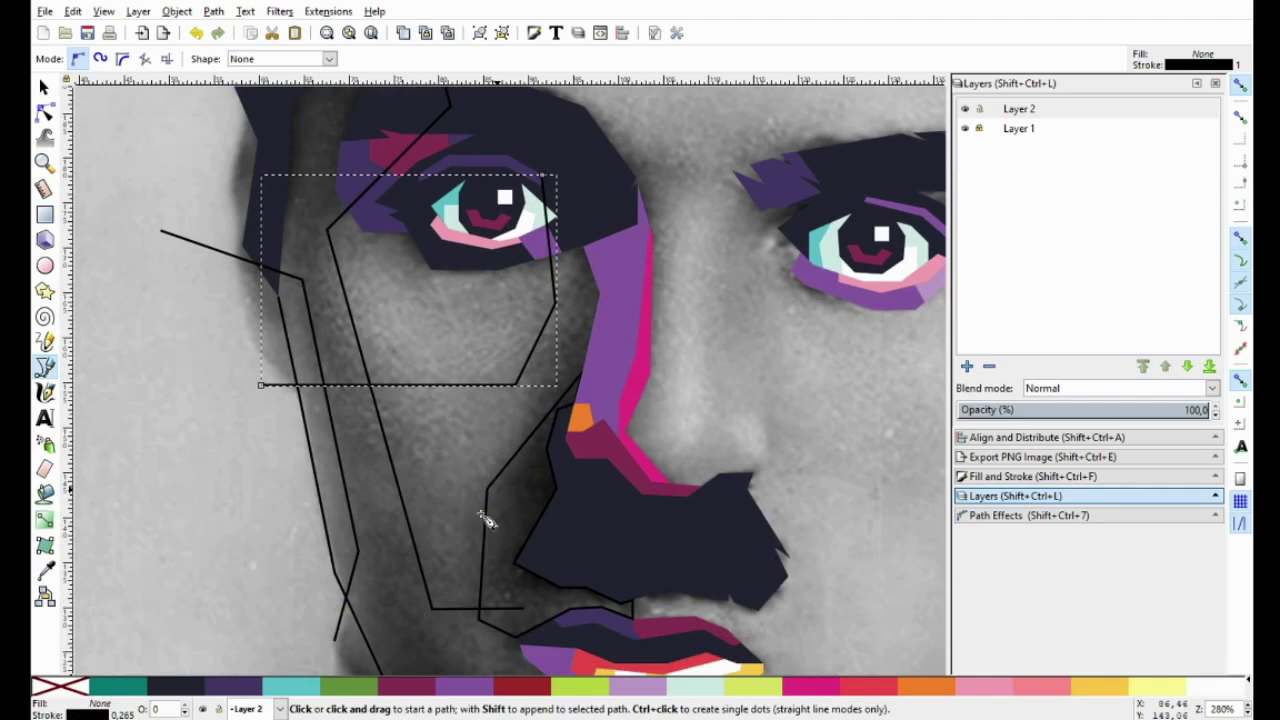
pyautogui.moveTo(486, 521); pyautogui.dragTo(472, 500)
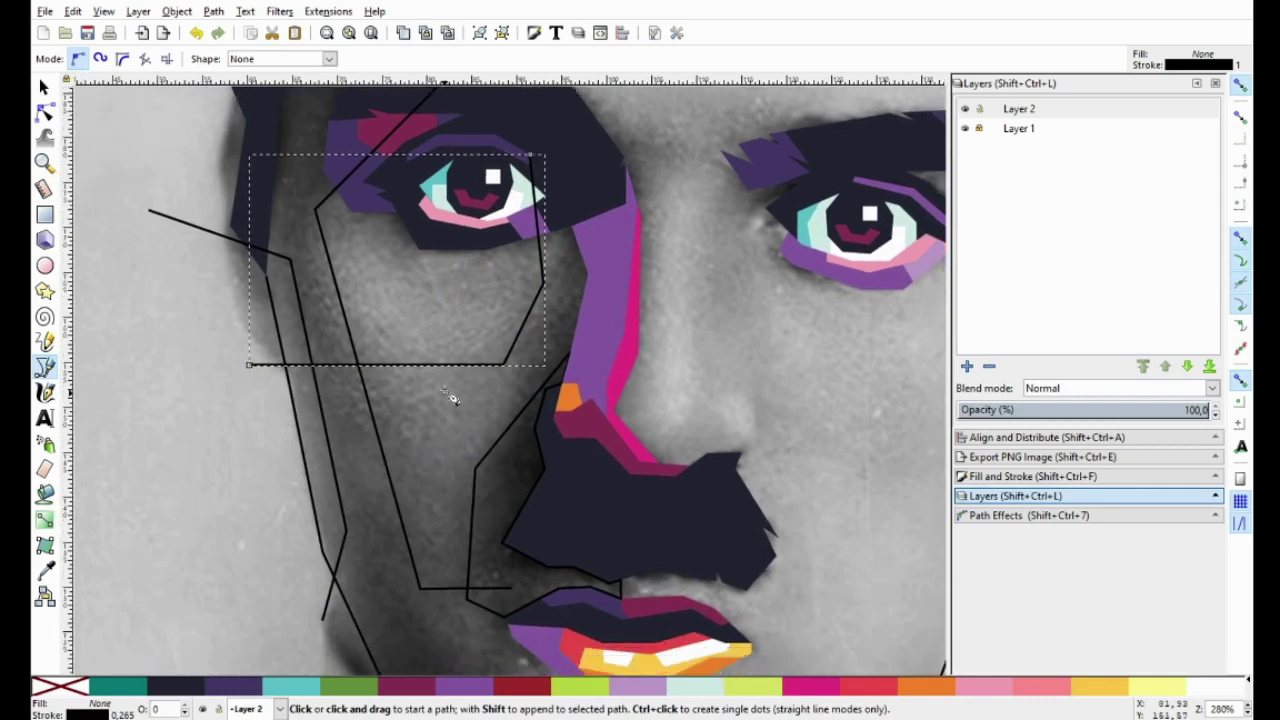
pyautogui.click(332, 268)
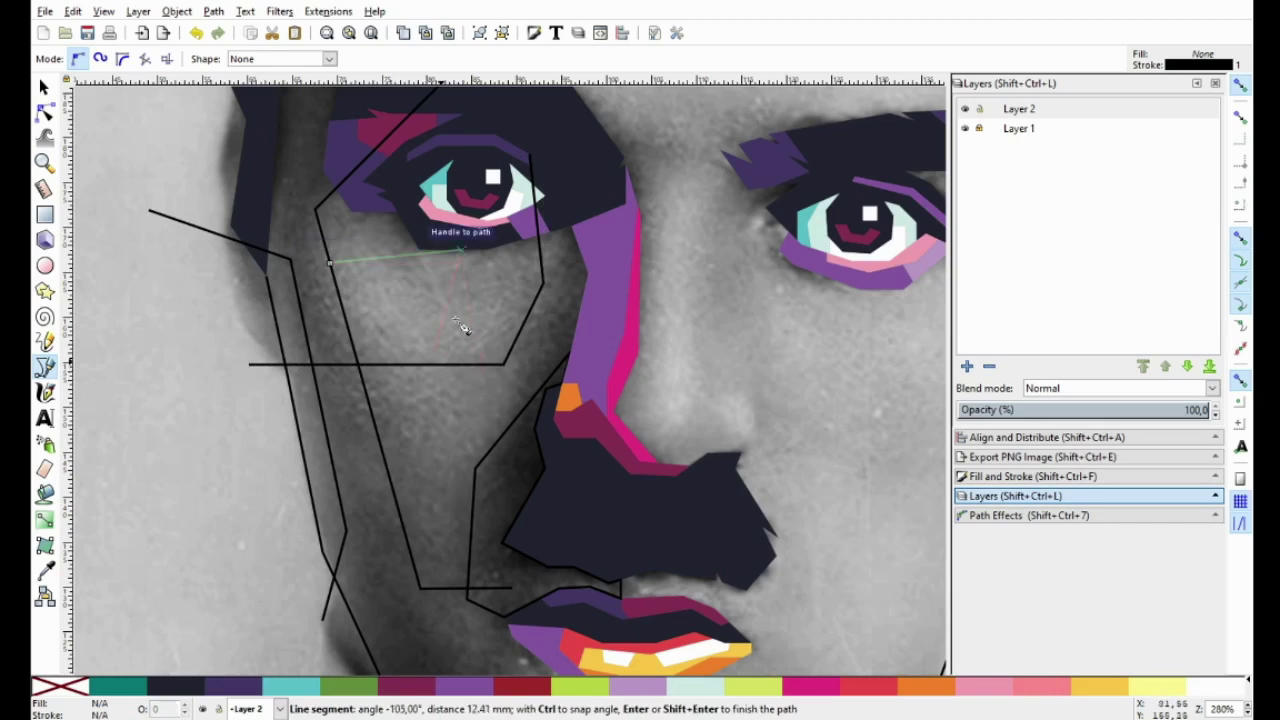
pyautogui.click(468, 264)
pyautogui.click(468, 425)
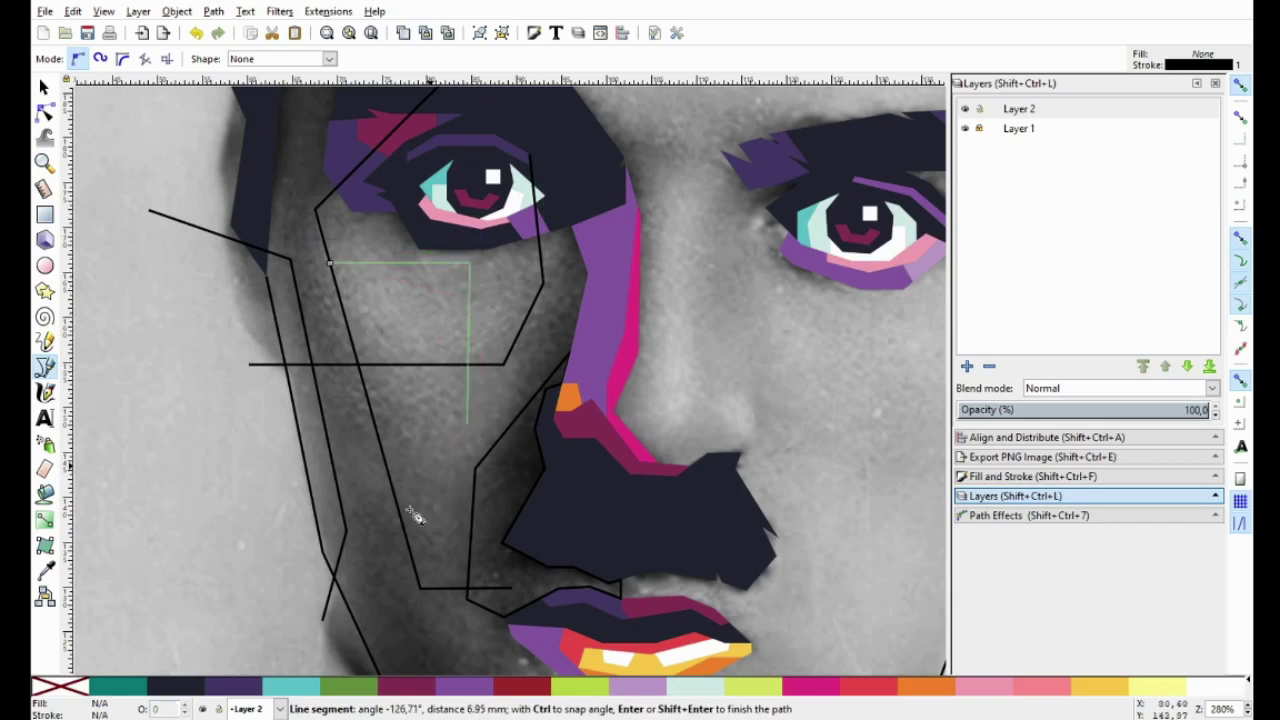
pyautogui.click(323, 613)
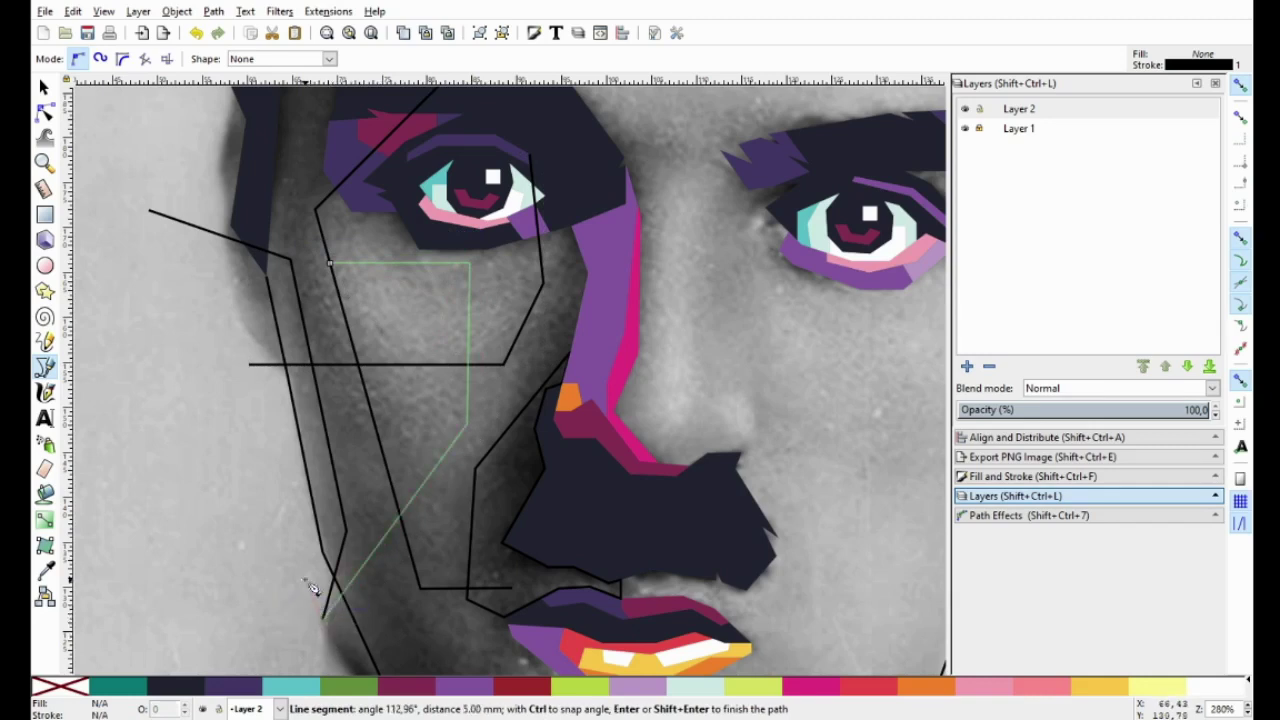
pyautogui.press('Return')
# Trace an outline from below the lower lip around the chin and down the jaw.
pyautogui.scroll(-1, 532, 368)
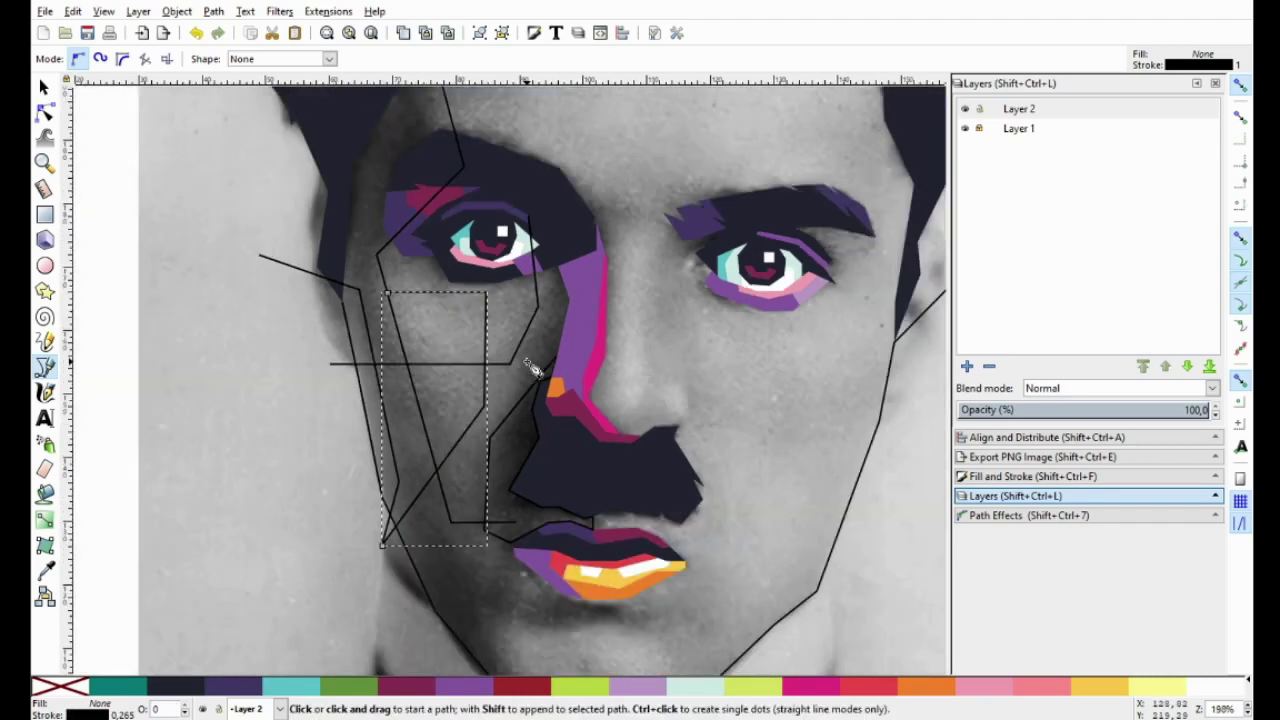
pyautogui.scroll(1, 490, 450)
pyautogui.scroll(1, 443, 540)
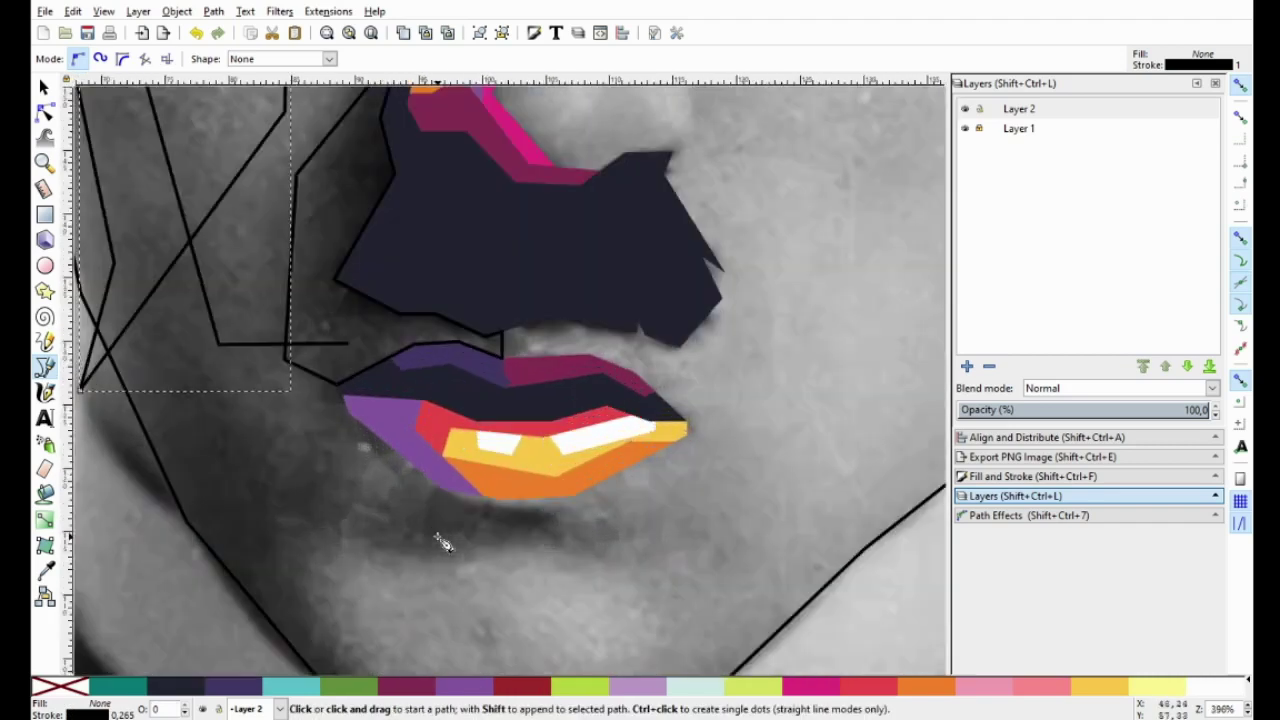
pyautogui.click(574, 495)
pyautogui.click(574, 535)
pyautogui.click(476, 562)
pyautogui.moveTo(390, 566); pyautogui.dragTo(357, 434)
pyautogui.click(302, 411)
pyautogui.click(273, 470)
pyautogui.click(388, 570)
pyautogui.press('Return')
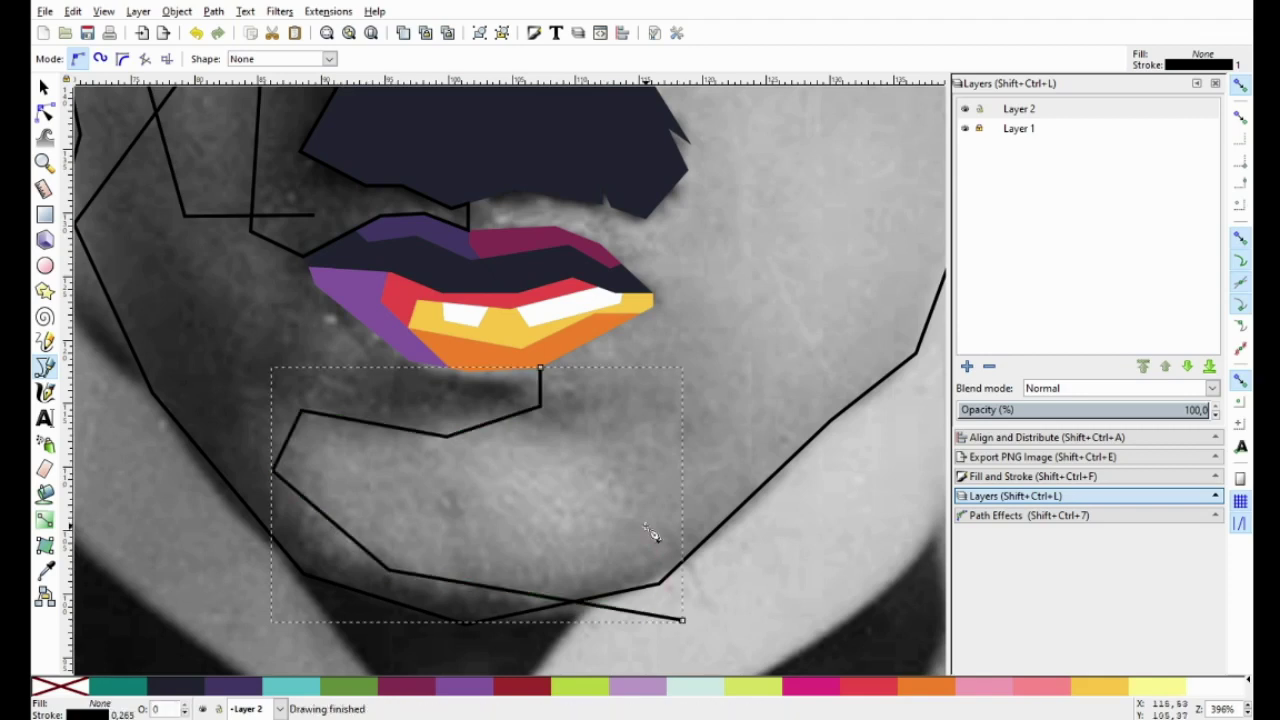
pyautogui.scroll(-2, 400, 443)
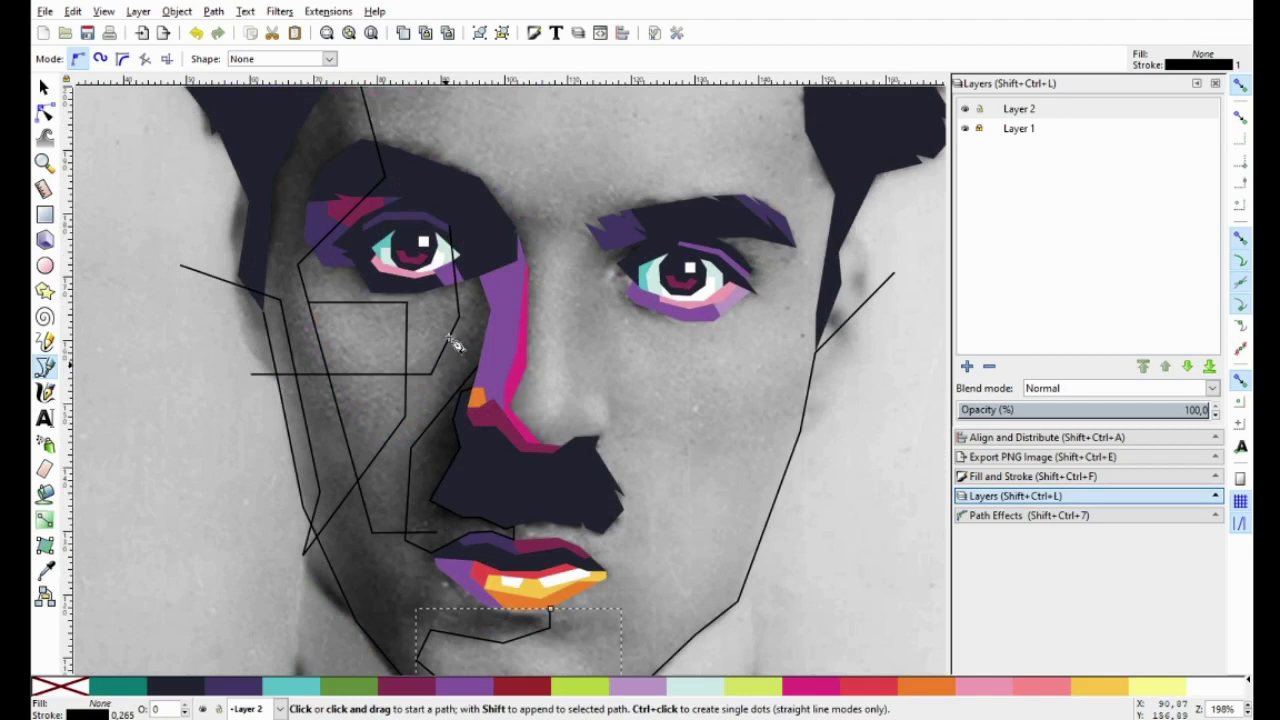
# Draw a straight line across the forehead to the hairline.
pyautogui.scroll(5, 455, 345)
pyautogui.scroll(1, 455, 315)
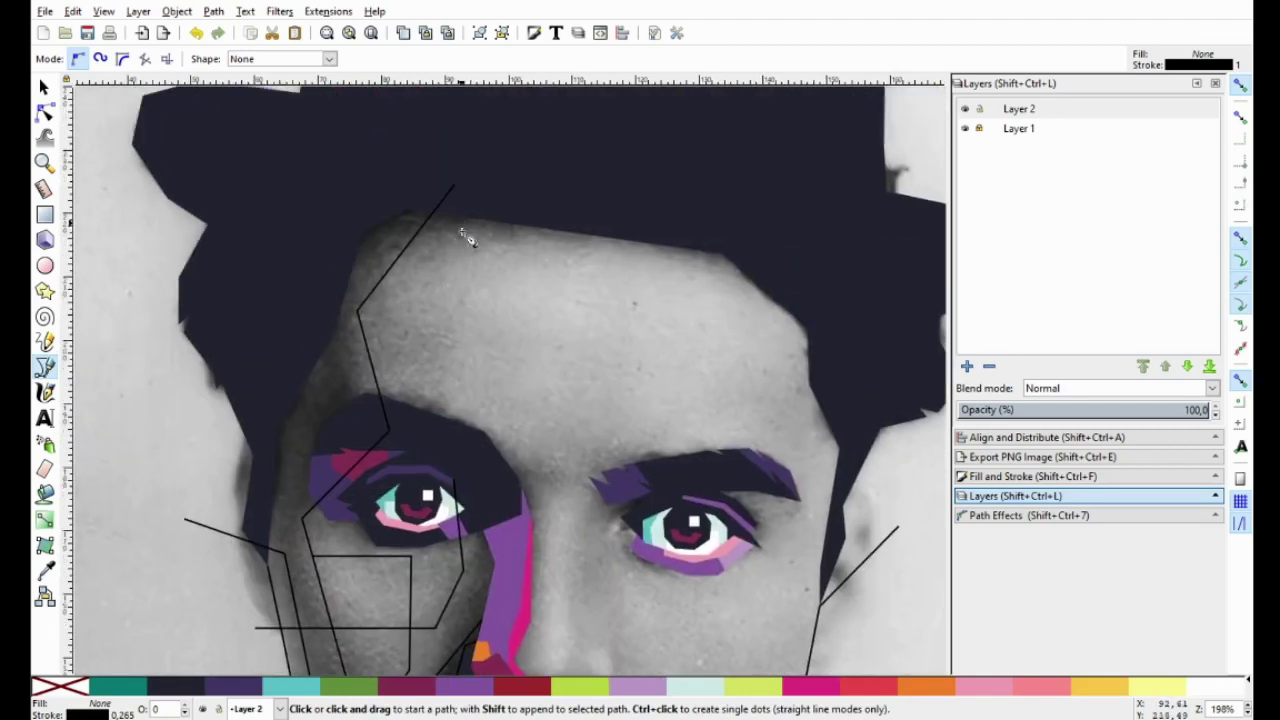
pyautogui.click(326, 245)
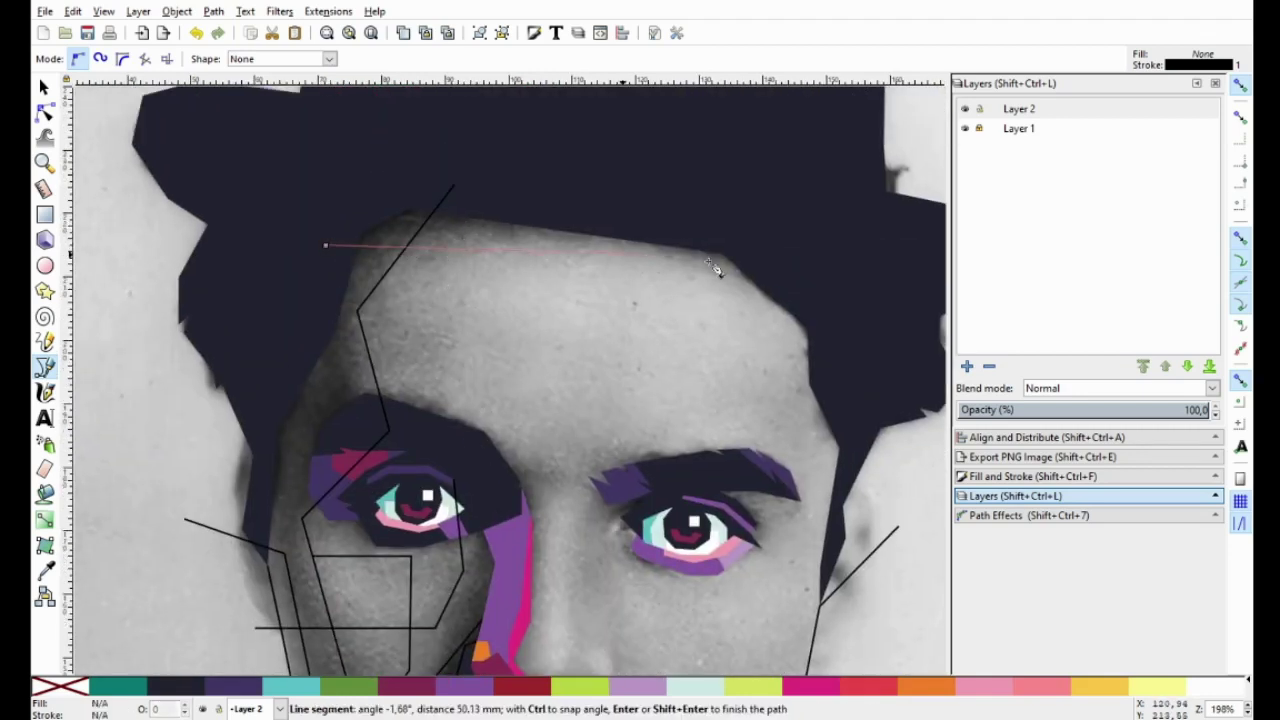
pyautogui.click(809, 282)
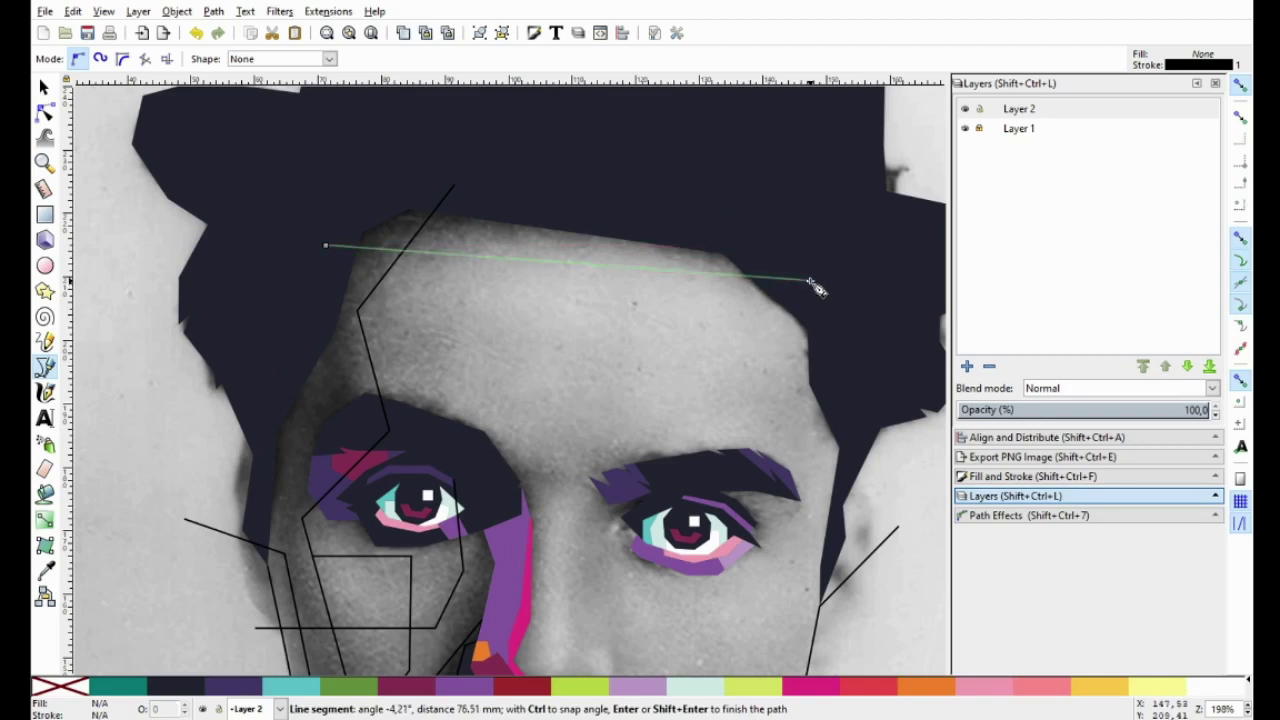
pyautogui.press('Return')
# Draw a line from the hairline down between the eyebrows and along the brow to the right eyebrow.
pyautogui.click(480, 220)
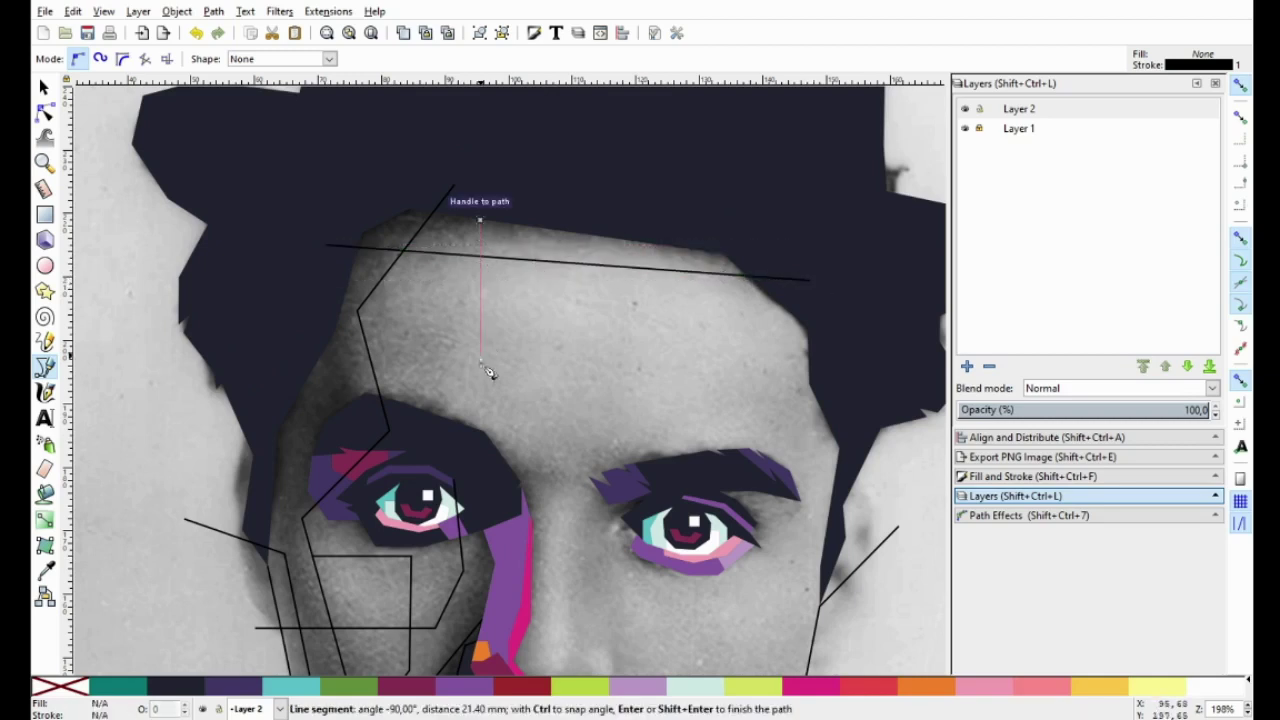
pyautogui.click(477, 447)
pyautogui.keyDown('ctrl'); pyautogui.scroll(1, 528, 451); pyautogui.keyUp('ctrl')
pyautogui.click(583, 465)
pyautogui.click(741, 459)
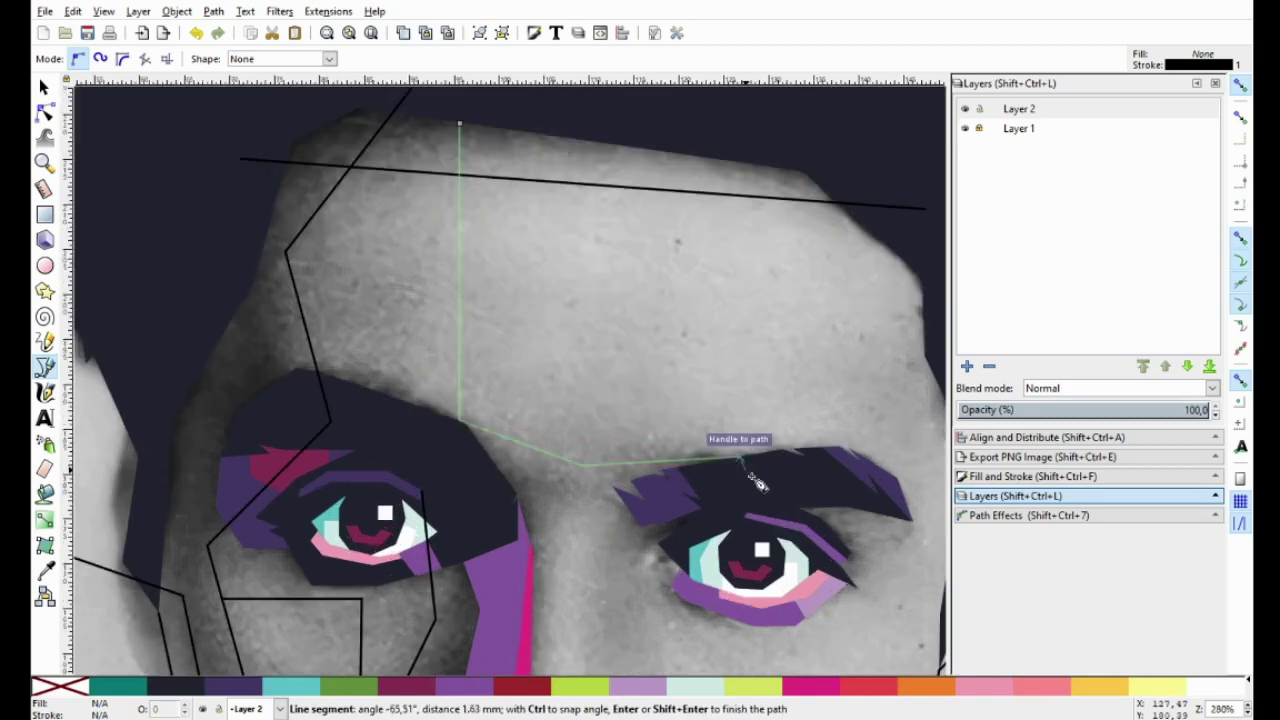
pyautogui.doubleClick(751, 477)
# Draw a zigzag line across the nose bridge over to the right eye.
pyautogui.click(518, 540)
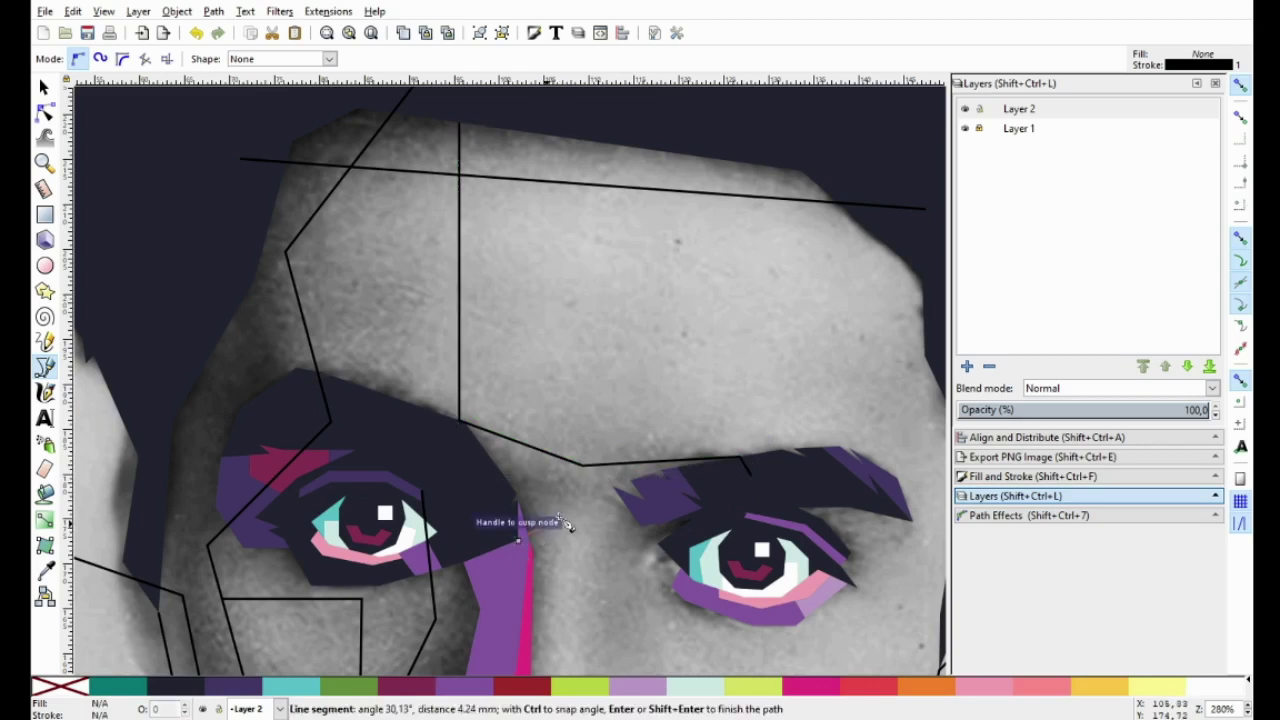
pyautogui.scroll(2, 570, 510)
pyautogui.scroll(1, 540, 490)
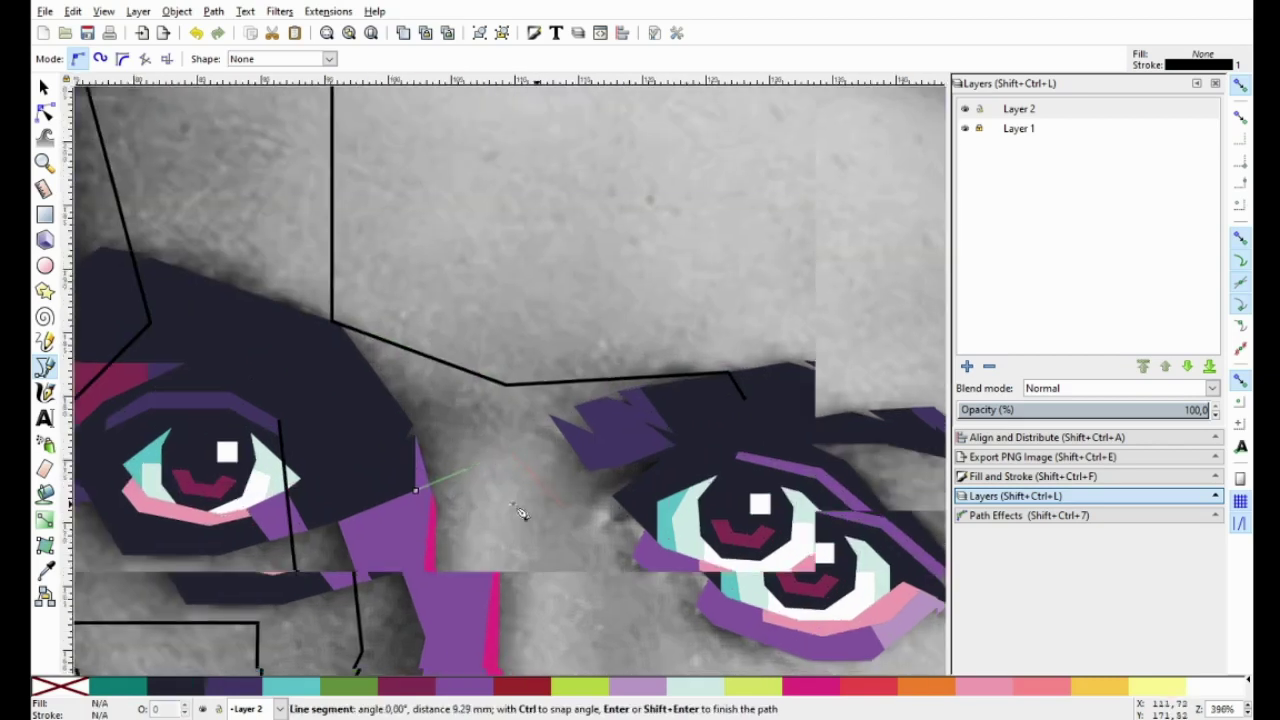
pyautogui.click(505, 458)
pyautogui.click(593, 503)
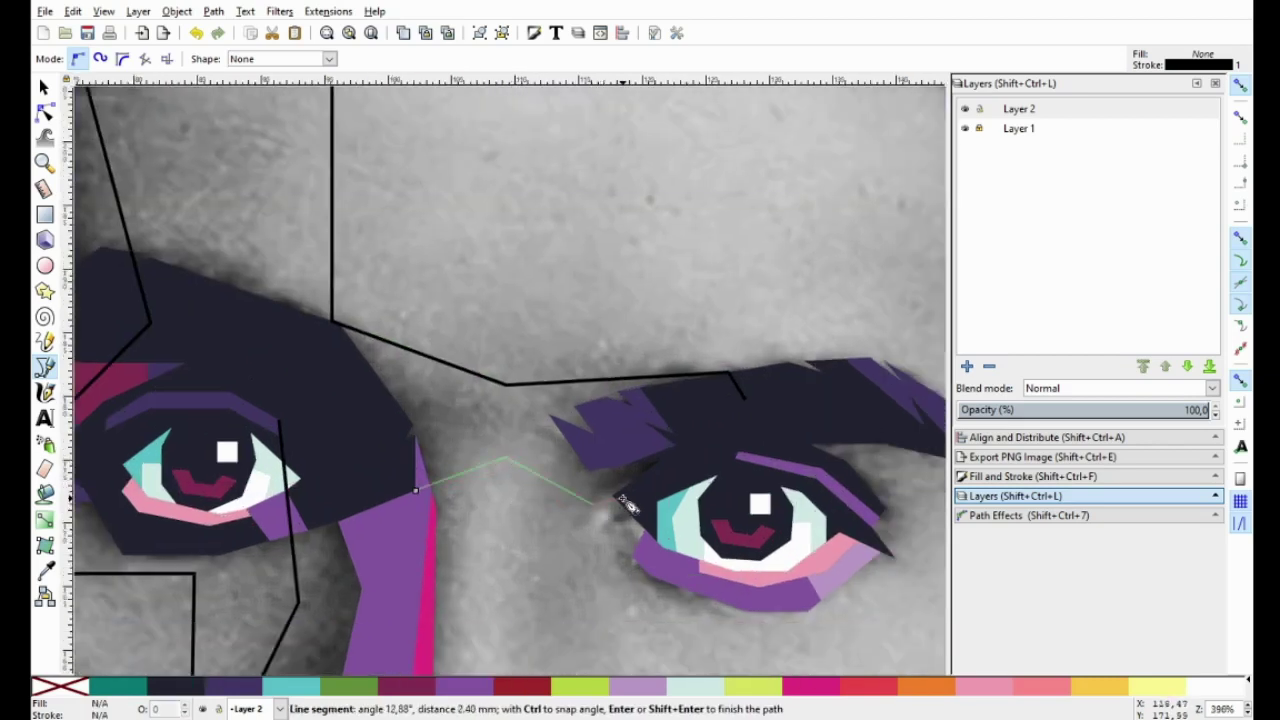
pyautogui.doubleClick(698, 495)
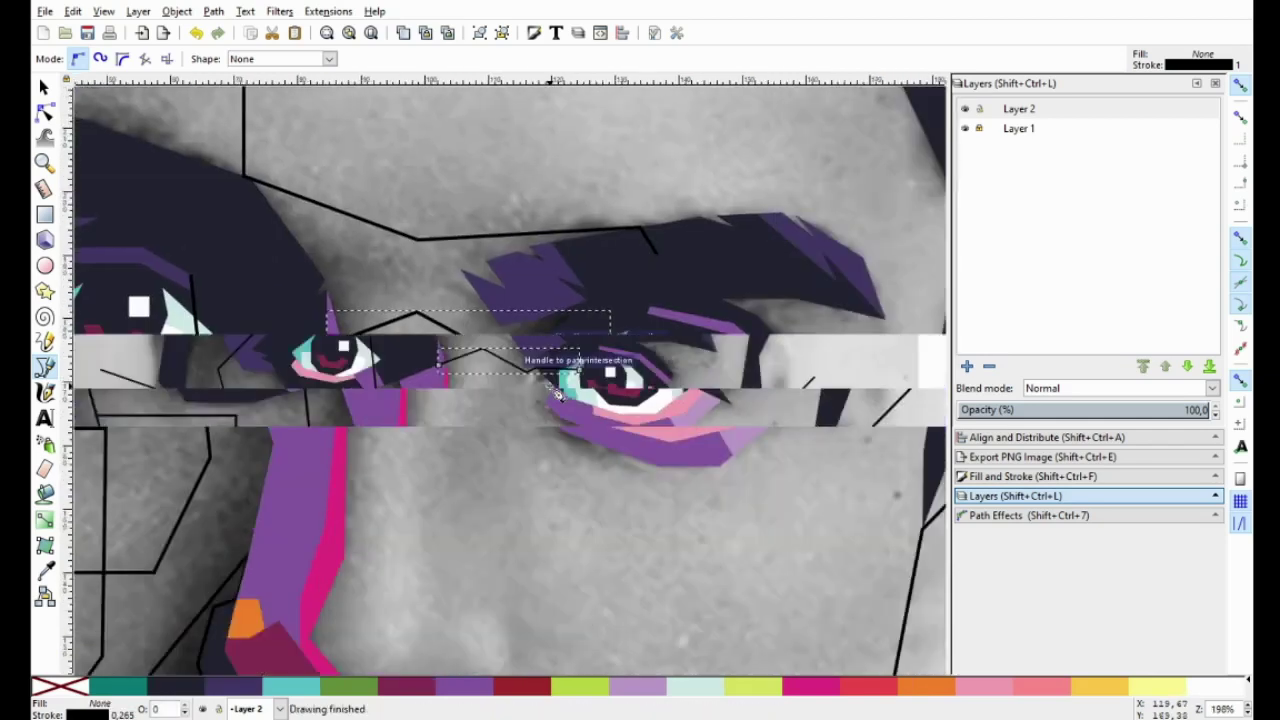
pyautogui.scroll(-3, 540, 420)
pyautogui.scroll(3, 480, 550)
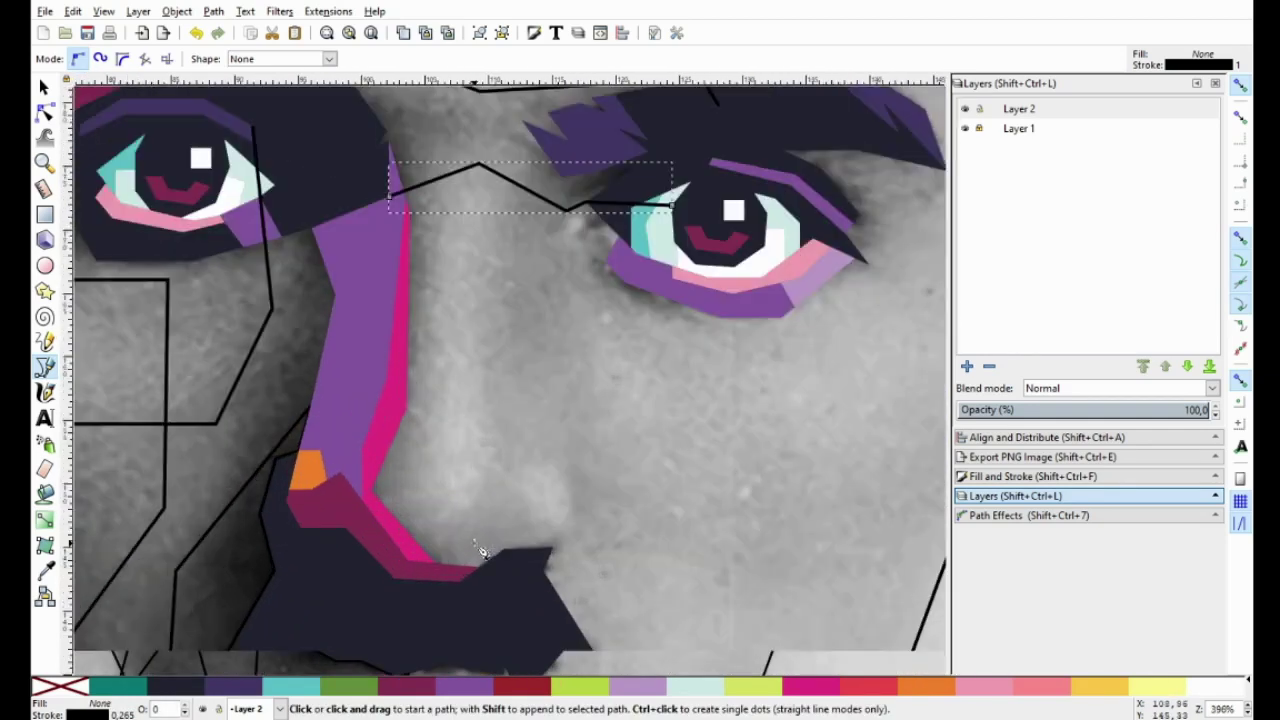
# Trace a closed shape beside the nose tip just above the mustache, fixing one misplaced corner.
pyautogui.click(418, 543)
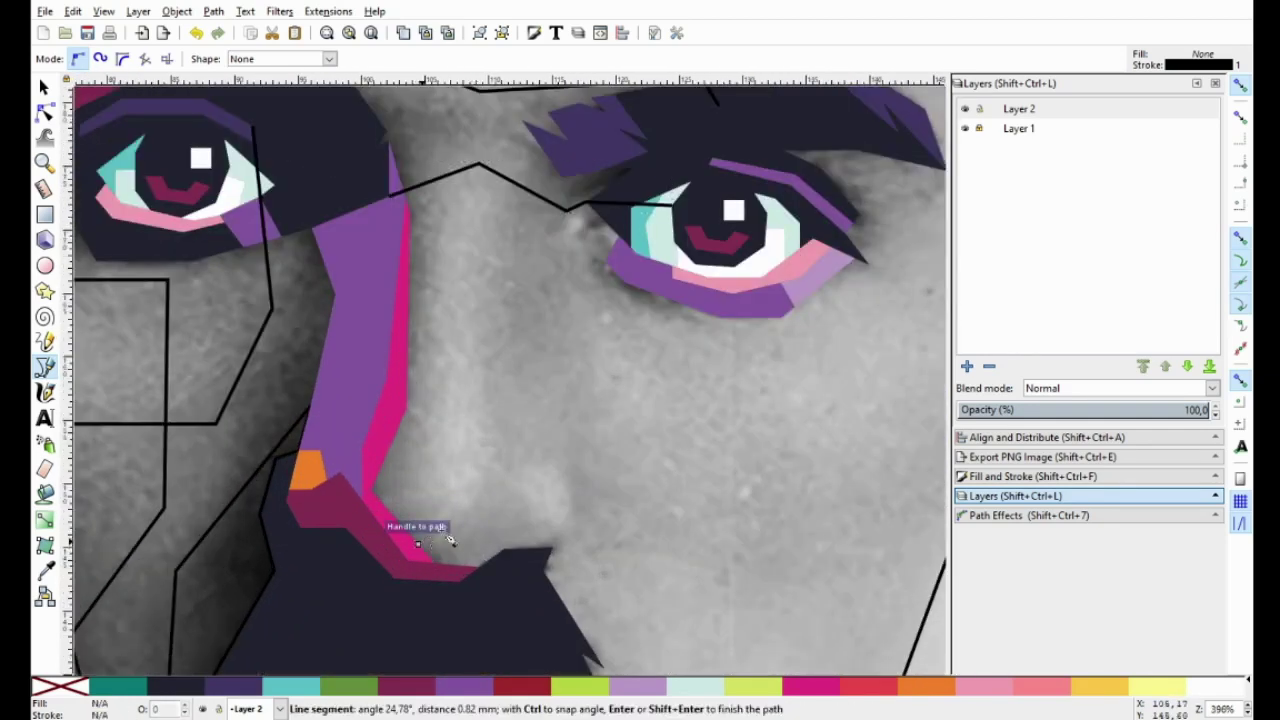
pyautogui.click(495, 486)
pyautogui.press('BackSpace')
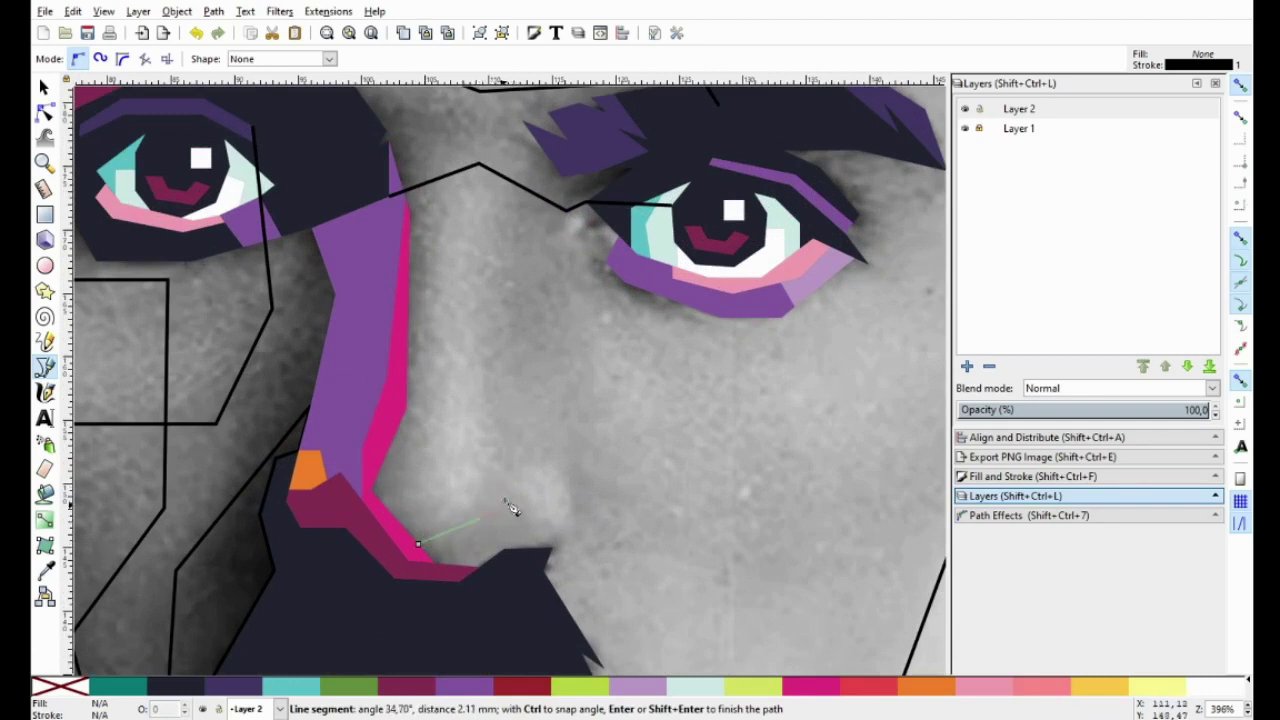
pyautogui.click(506, 490)
pyautogui.click(525, 514)
pyautogui.keyDown('ctrl'); pyautogui.scroll(2, 558, 519); pyautogui.keyUp('ctrl')
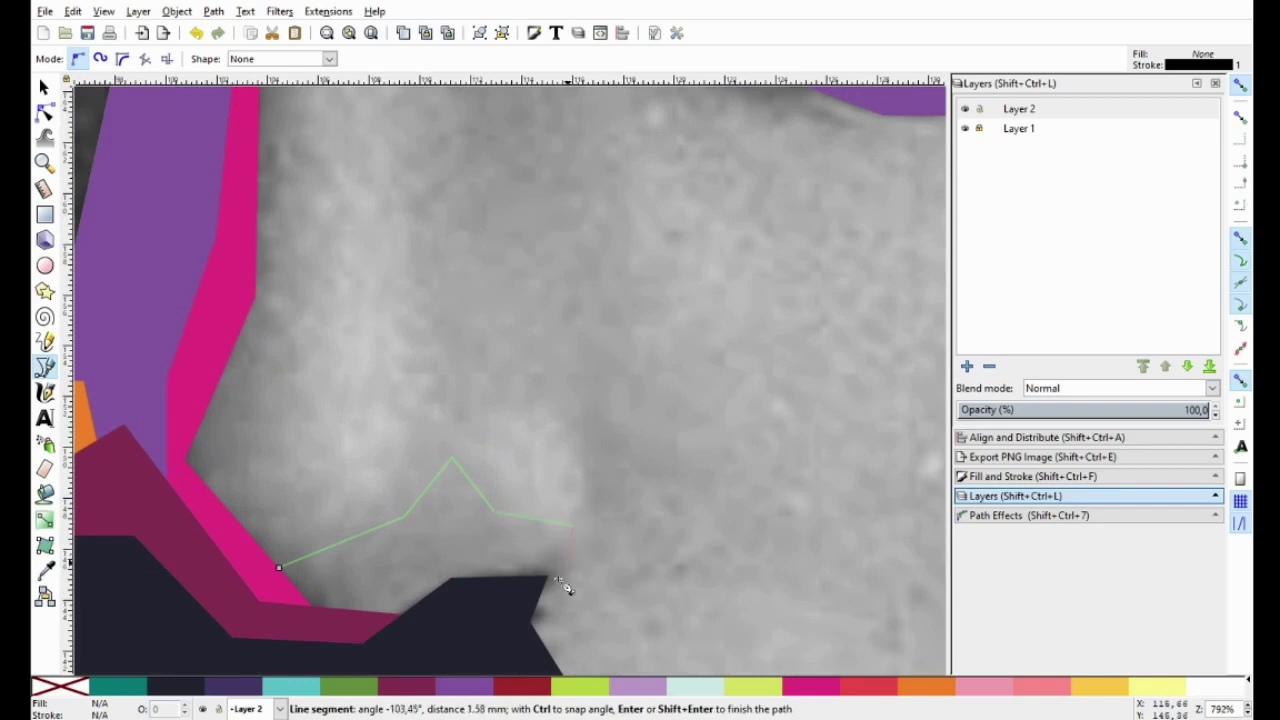
pyautogui.click(405, 612)
pyautogui.click(309, 606)
pyautogui.click(278, 567)
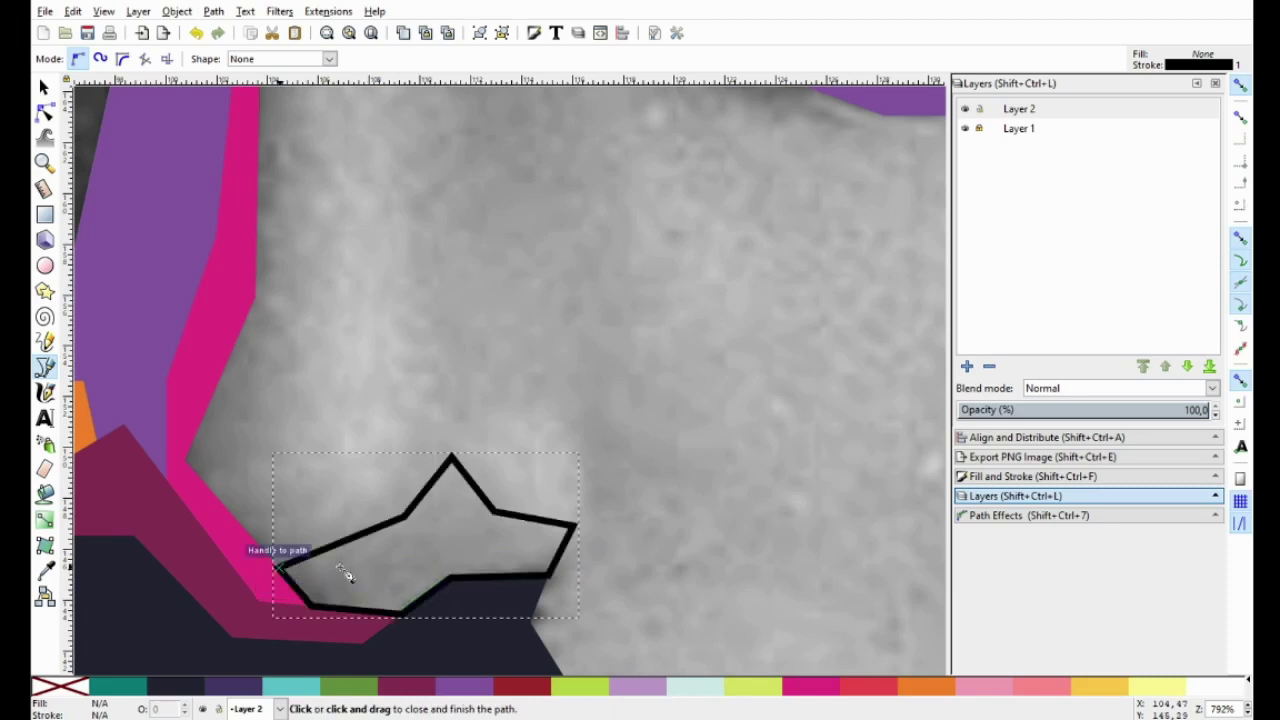
# Fill the shape salmon pink and set its stroke to none.
pyautogui.click(920, 687)
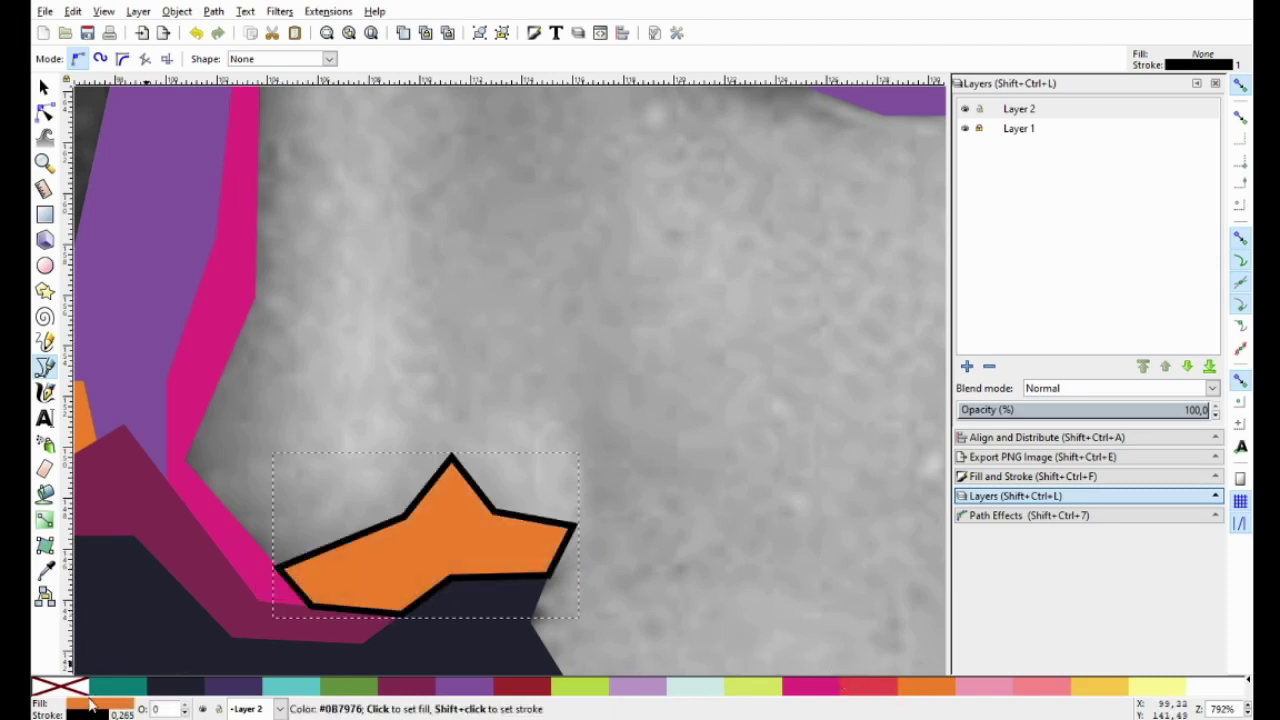
pyautogui.rightClick(84, 686)
pyautogui.click(106, 620)
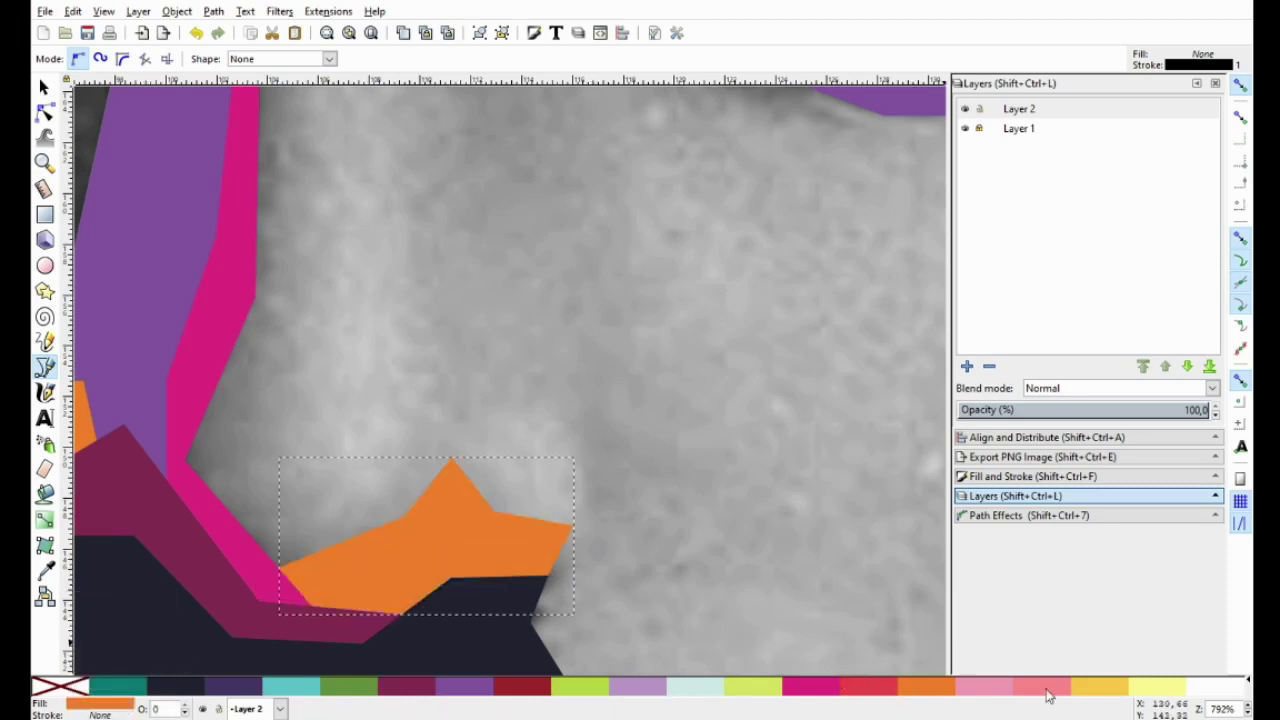
pyautogui.click(1100, 686)
pyautogui.click(1043, 686)
# Trace the lit side of the nose from the bridge down past the nostril to the tip.
pyautogui.keyDown('ctrl'); pyautogui.scroll(-4, 530, 545); pyautogui.keyUp('ctrl')
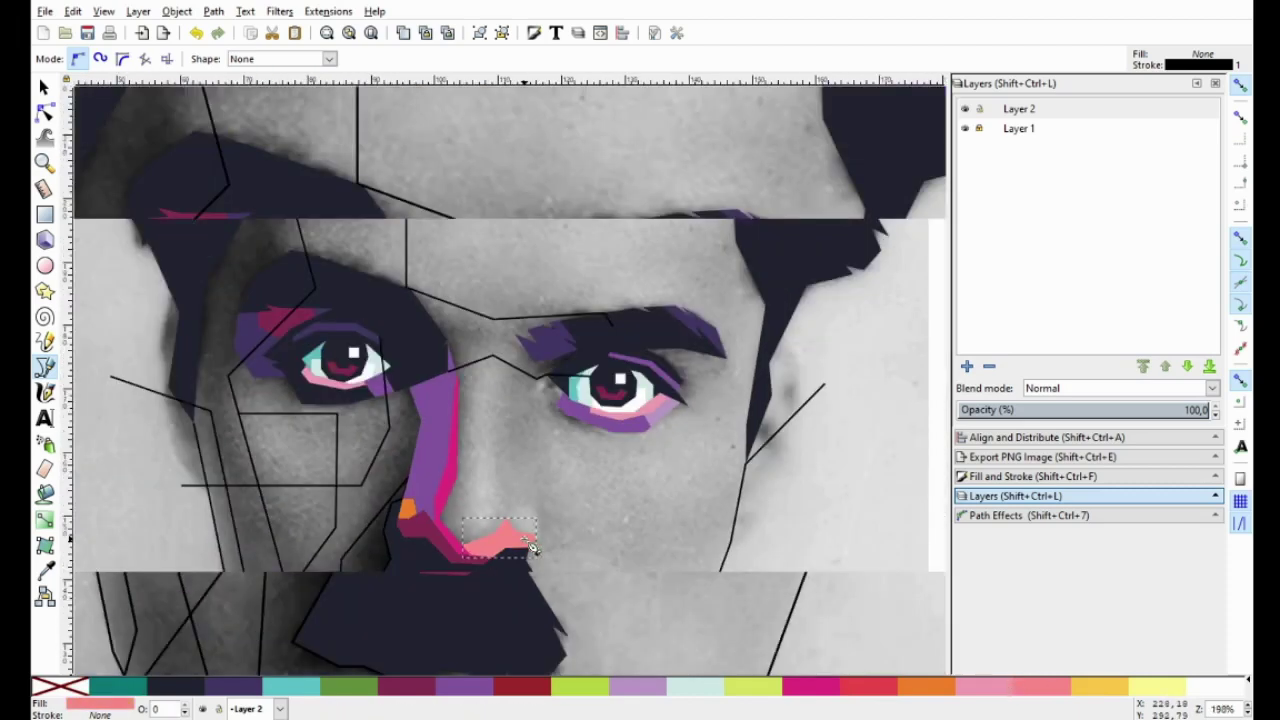
pyautogui.keyDown('ctrl'); pyautogui.scroll(2, 455, 332); pyautogui.keyUp('ctrl')
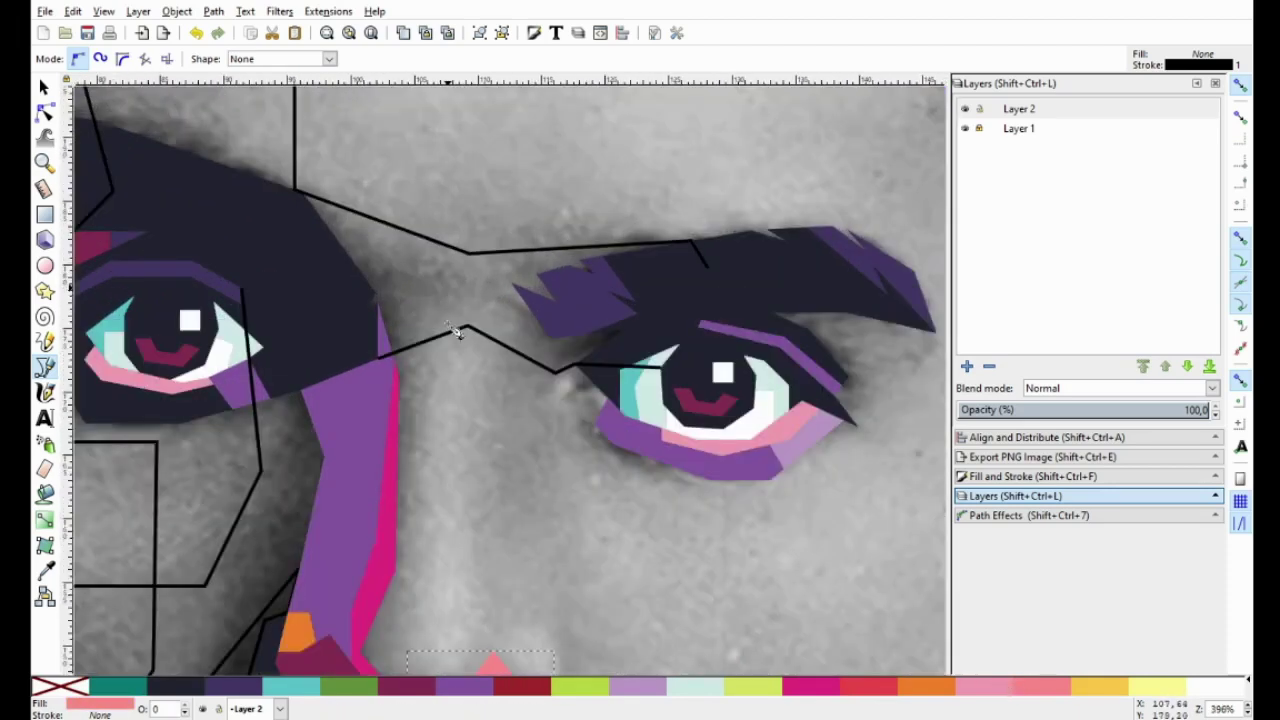
pyautogui.click(412, 396)
pyautogui.press('Escape')
pyautogui.click(398, 440)
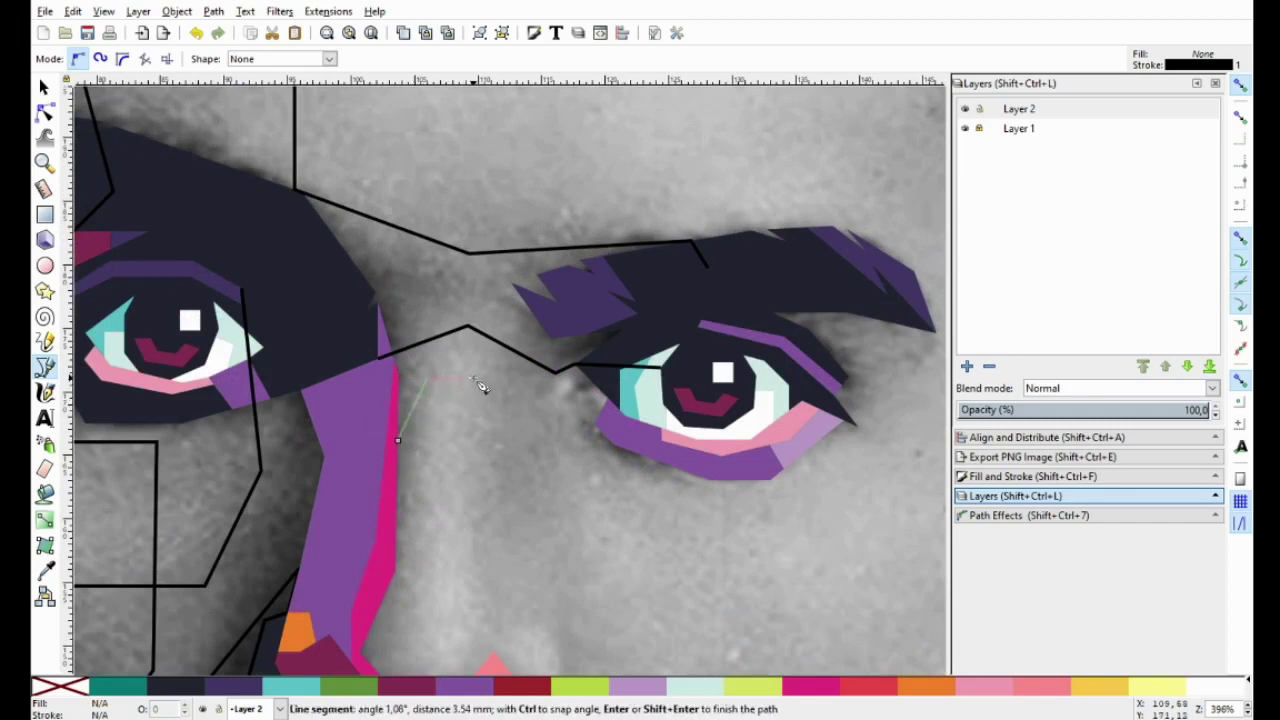
pyautogui.click(420, 383)
pyautogui.click(467, 383)
pyautogui.scroll(-2, 443, 374)
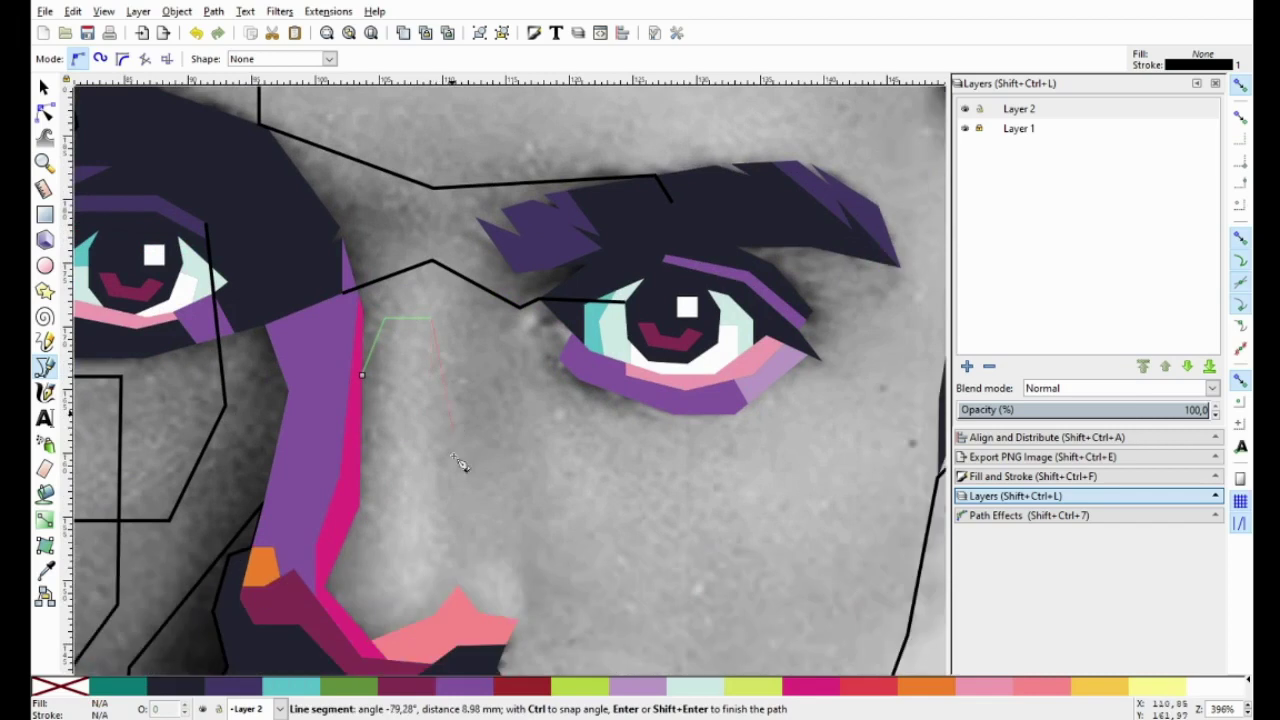
pyautogui.click(457, 551)
pyautogui.click(500, 550)
pyautogui.click(524, 596)
pyautogui.click(547, 568)
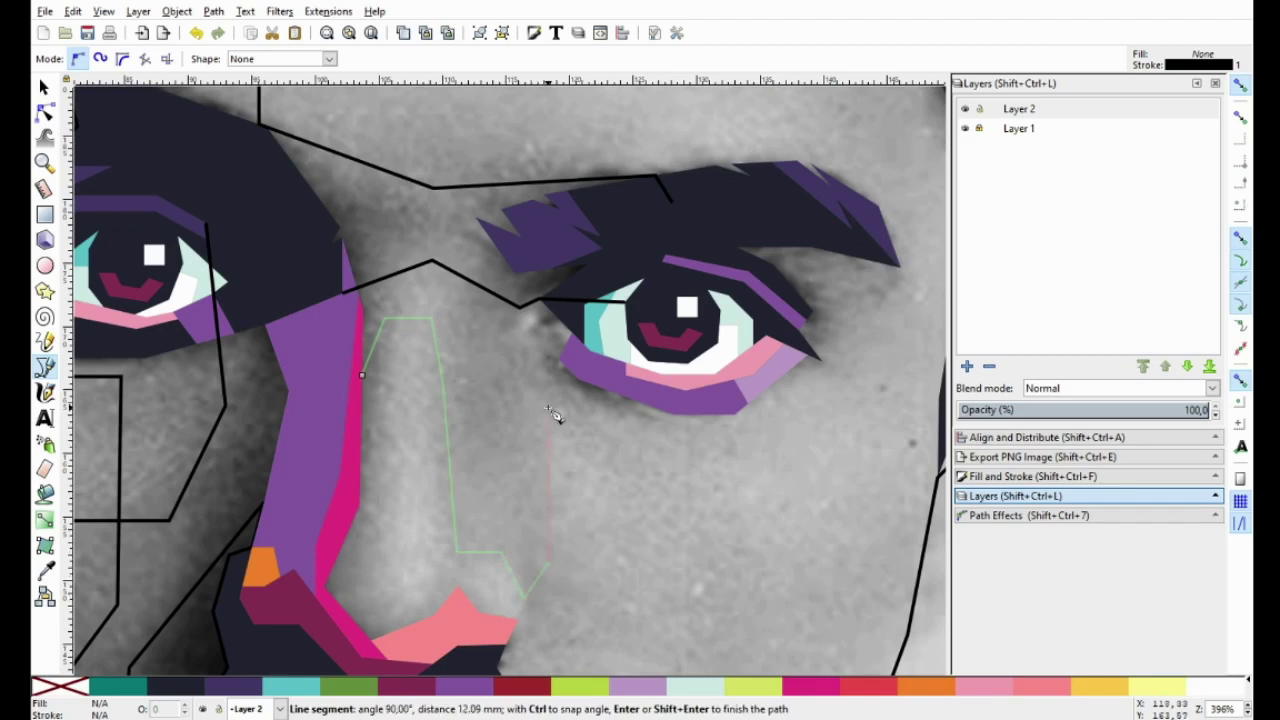
# Run the nose outline up below the right eye and the bridge, then close it.
pyautogui.click(550, 397)
pyautogui.click(578, 378)
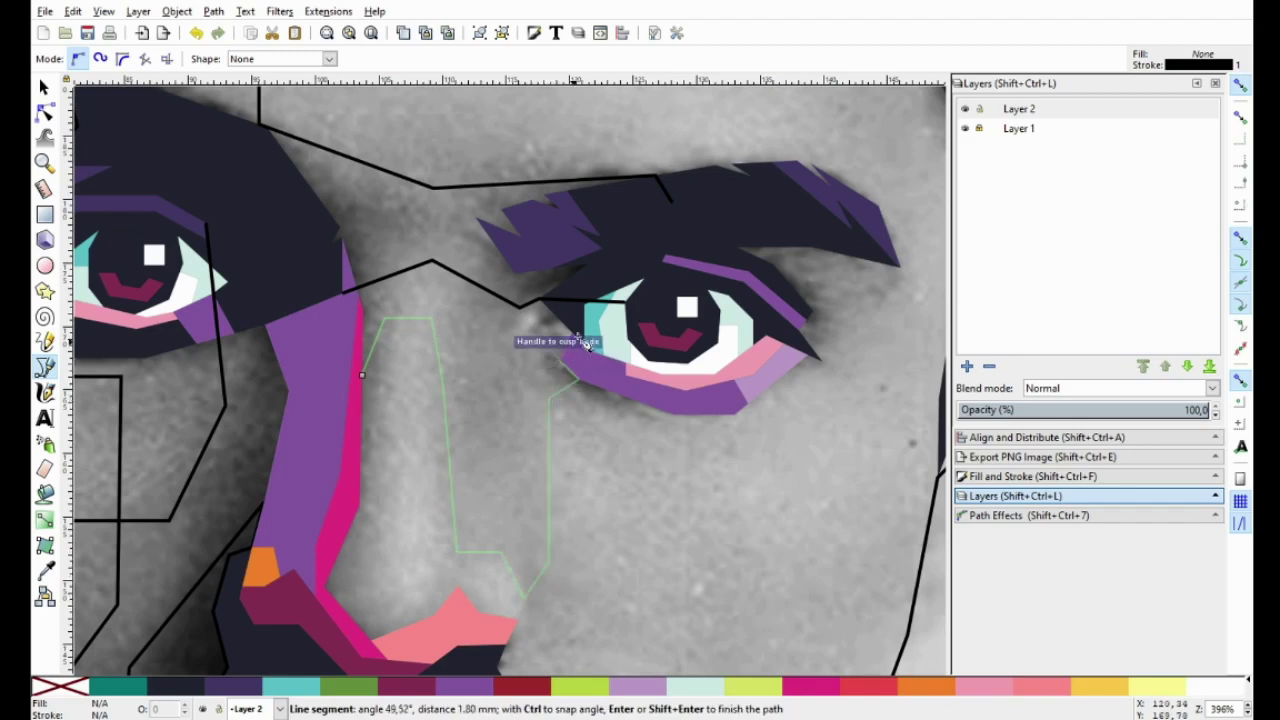
pyautogui.keyDown('ctrl'); pyautogui.scroll(1, 566, 318); pyautogui.keyUp('ctrl')
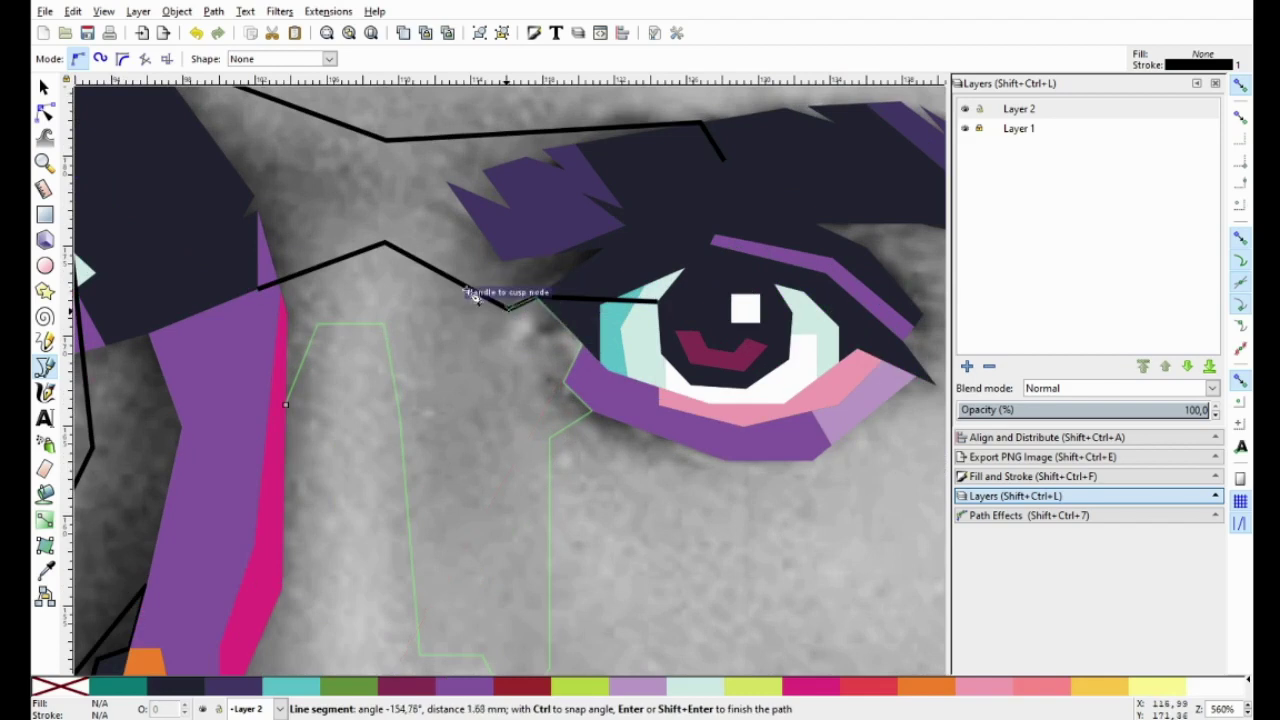
pyautogui.keyDown('ctrl'); pyautogui.scroll(3, 262, 243); pyautogui.keyUp('ctrl')
pyautogui.click(267, 237)
pyautogui.click(292, 322)
pyautogui.keyDown('ctrl'); pyautogui.scroll(-1, 300, 355); pyautogui.keyUp('ctrl')
pyautogui.click(299, 511)
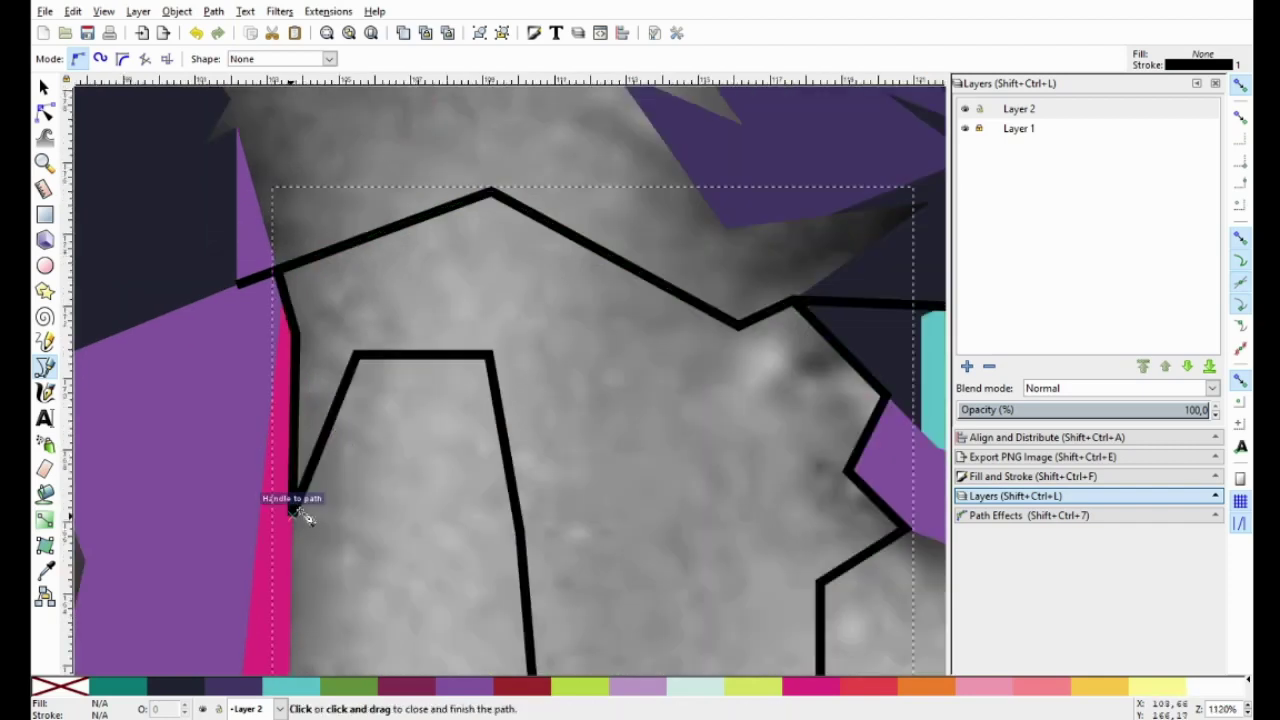
pyautogui.keyDown('ctrl'); pyautogui.scroll(-4, 358, 383); pyautogui.keyUp('ctrl')
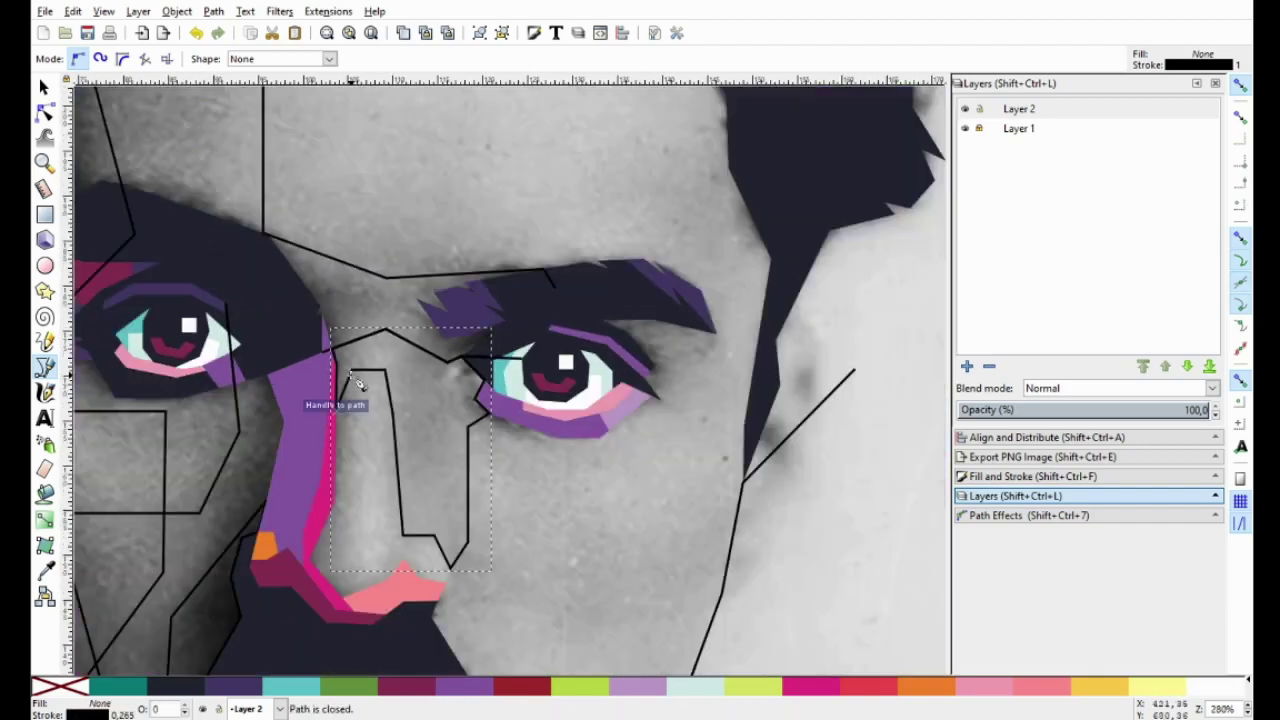
# Fill the nose shape yellow-green, after trying pale yellow and mint, and remove its outline.
pyautogui.click(1150, 688)
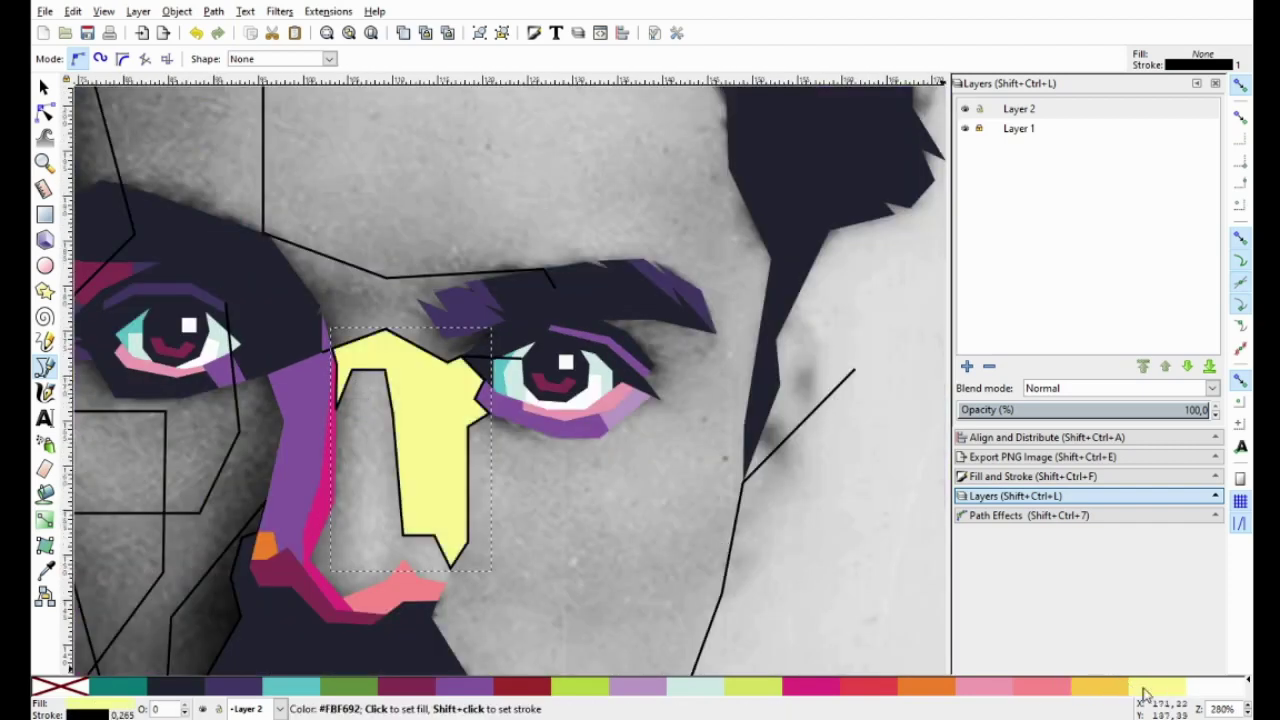
pyautogui.click(706, 688)
pyautogui.rightClick(70, 688)
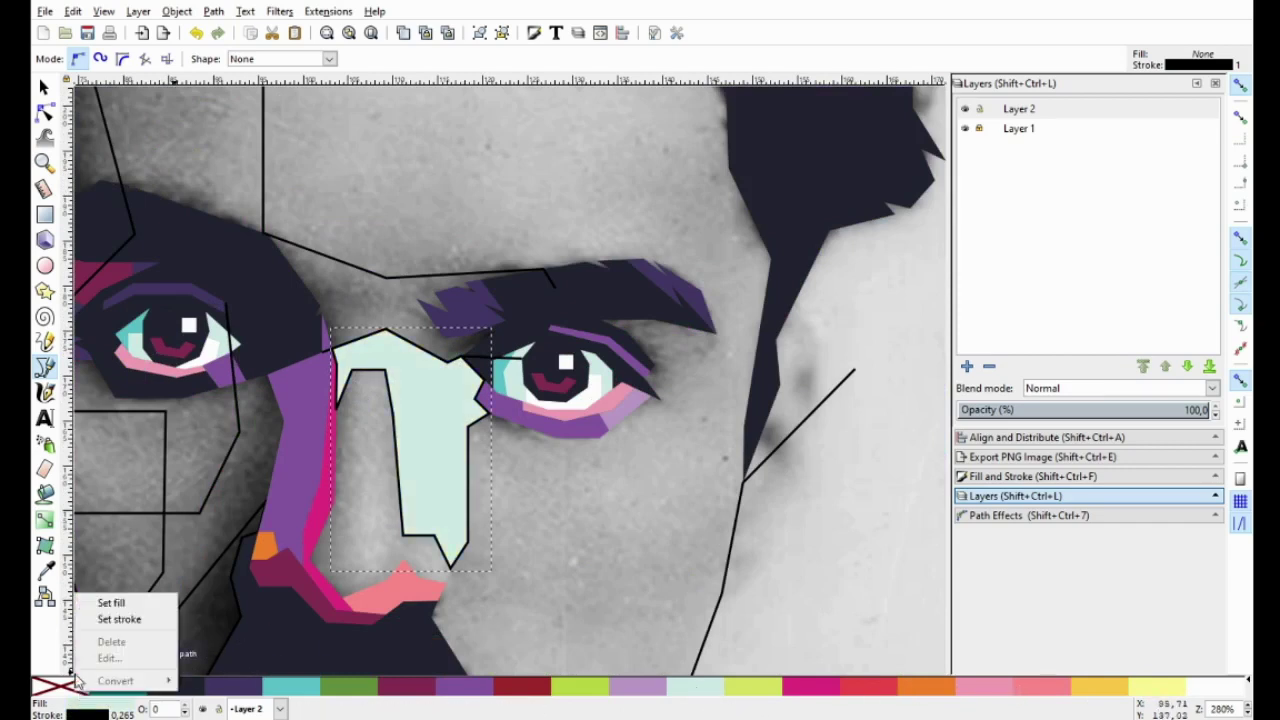
pyautogui.click(115, 625)
pyautogui.scroll(-1, 470, 455)
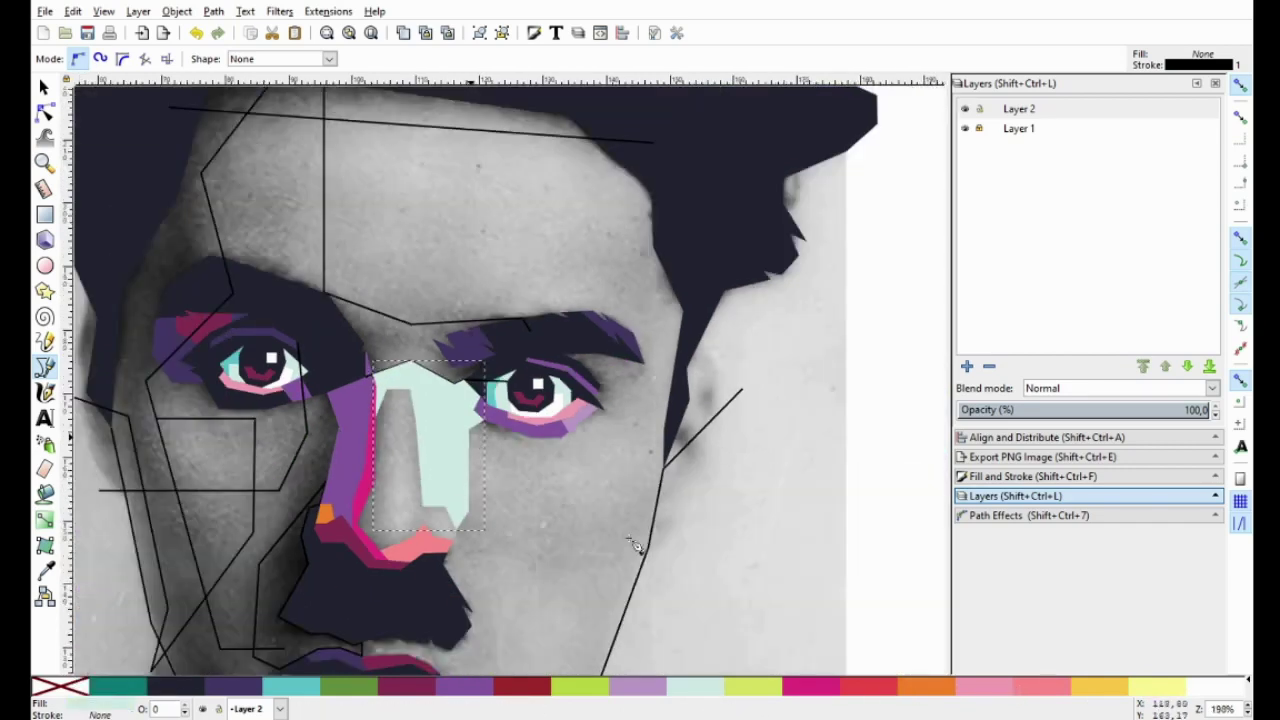
pyautogui.click(767, 688)
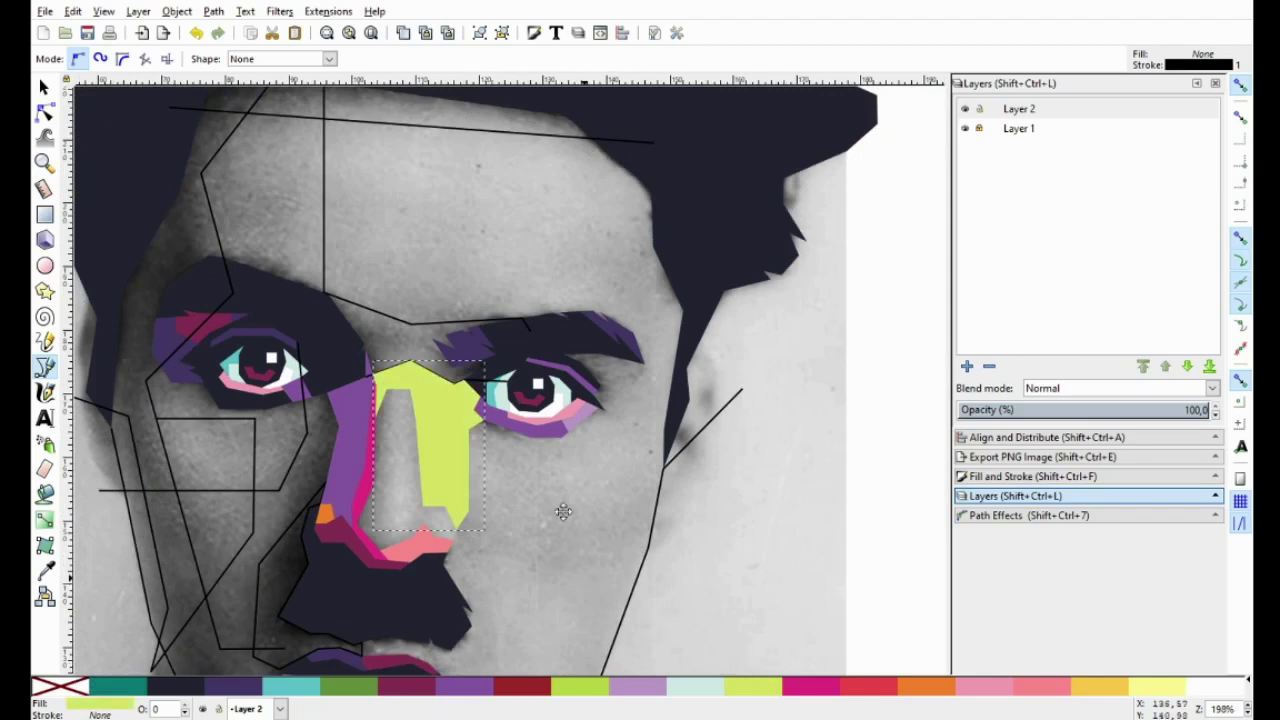
pyautogui.scroll(-1, 563, 512)
pyautogui.scroll(3, 478, 406)
# Trace a cheek line from the nose tip to the mustache's corner.
pyautogui.click(380, 281)
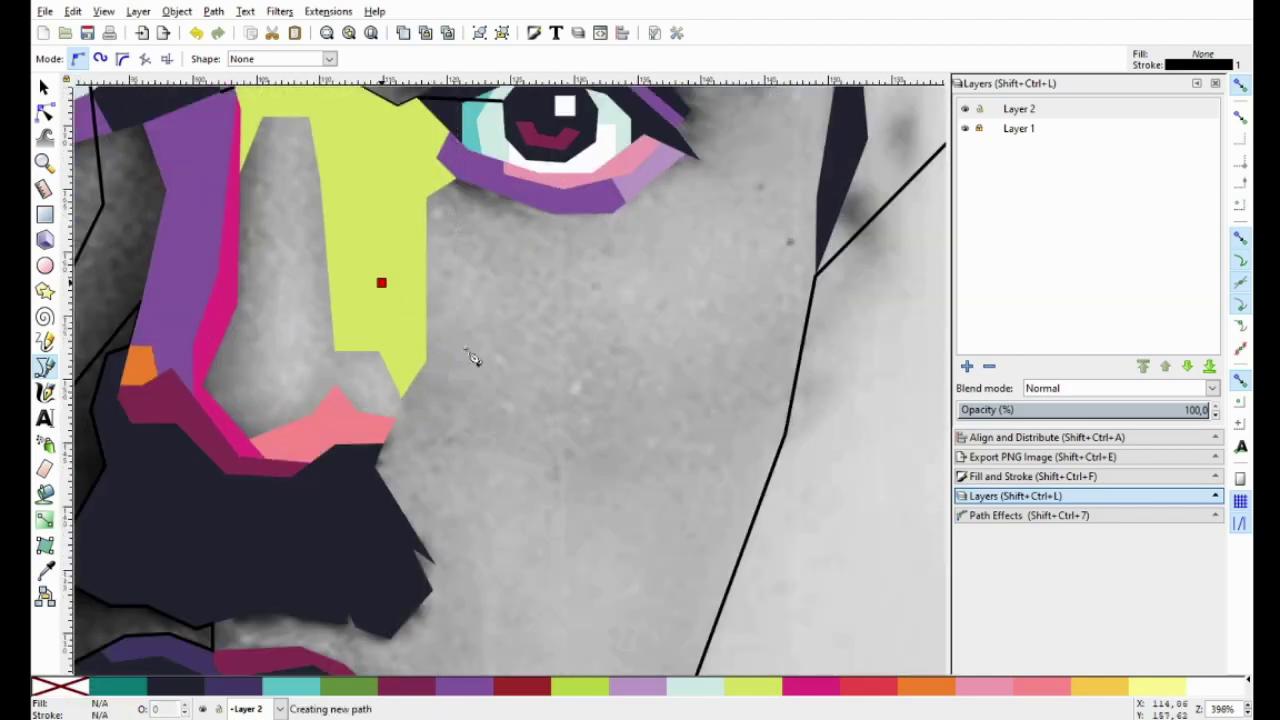
pyautogui.scroll(-2, 517, 413)
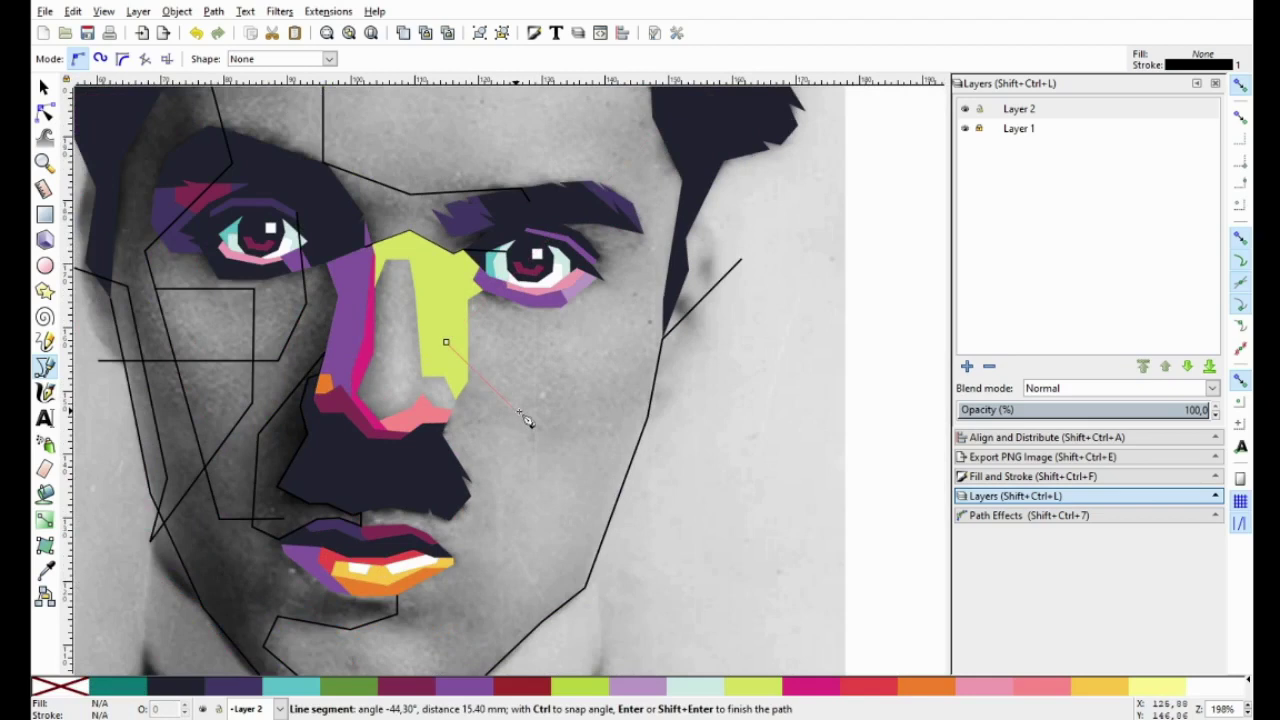
pyautogui.click(523, 415)
pyautogui.press('Escape')
pyautogui.click(445, 324)
pyautogui.click(513, 396)
pyautogui.click(607, 397)
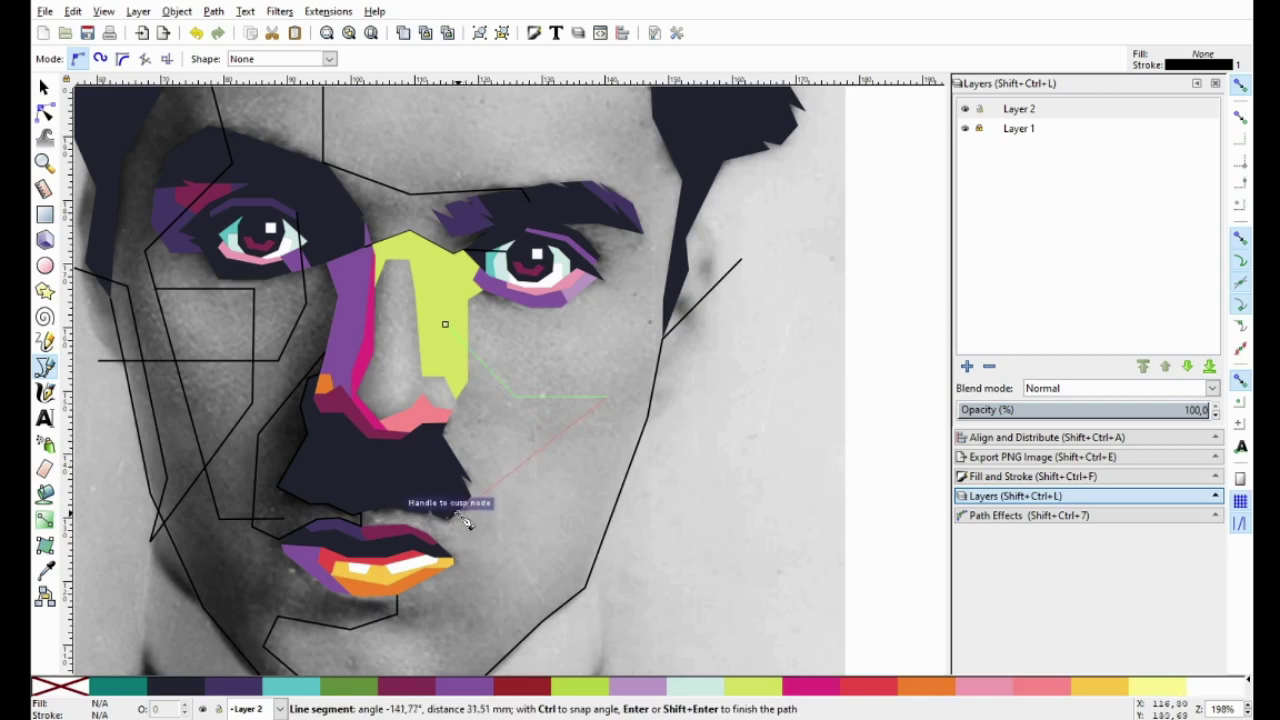
pyautogui.keyDown('ctrl'); pyautogui.scroll(2, 443, 503); pyautogui.keyUp('ctrl')
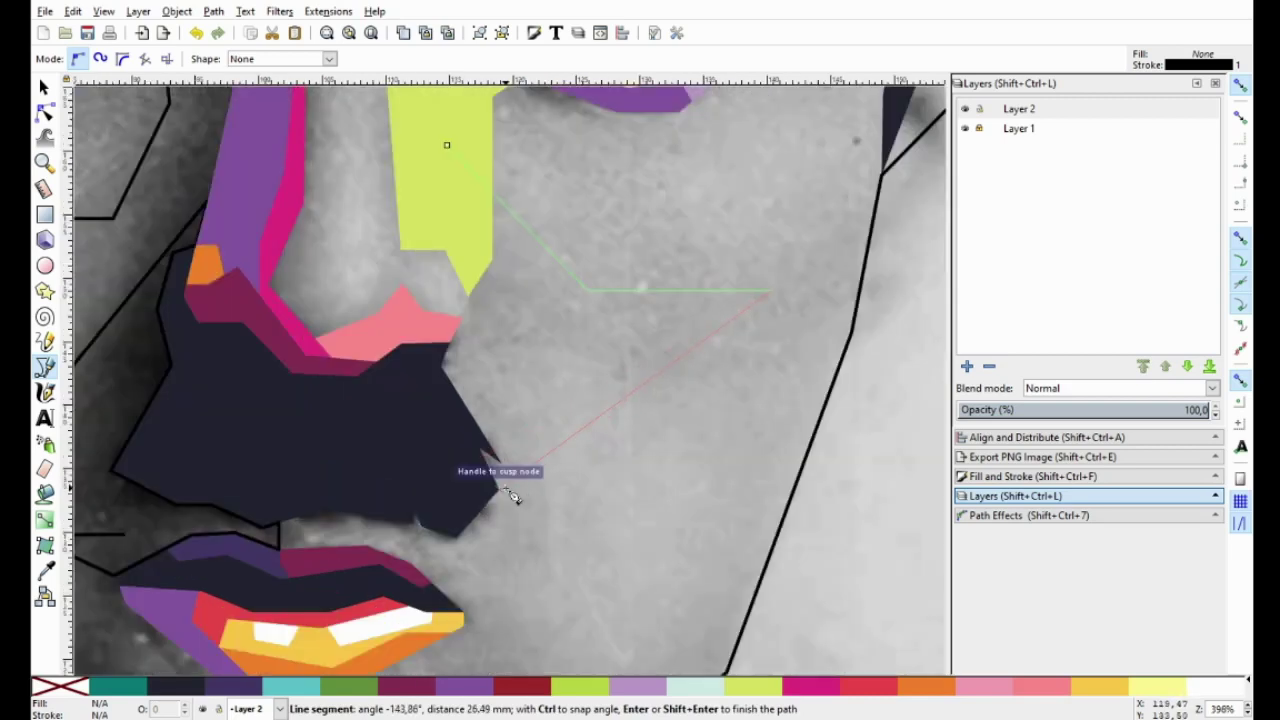
pyautogui.doubleClick(513, 497)
pyautogui.keyDown('ctrl'); pyautogui.scroll(-2, 513, 497); pyautogui.keyUp('ctrl')
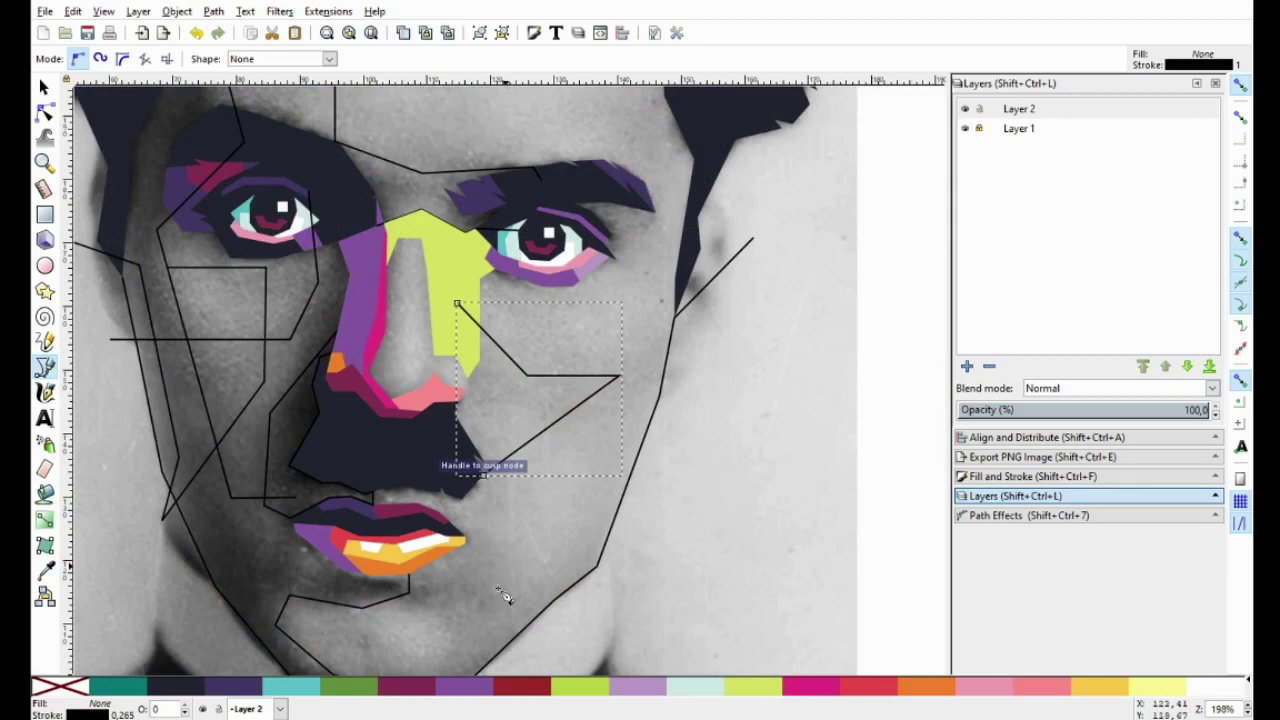
pyautogui.keyDown('ctrl'); pyautogui.scroll(1, 494, 585); pyautogui.keyUp('ctrl')
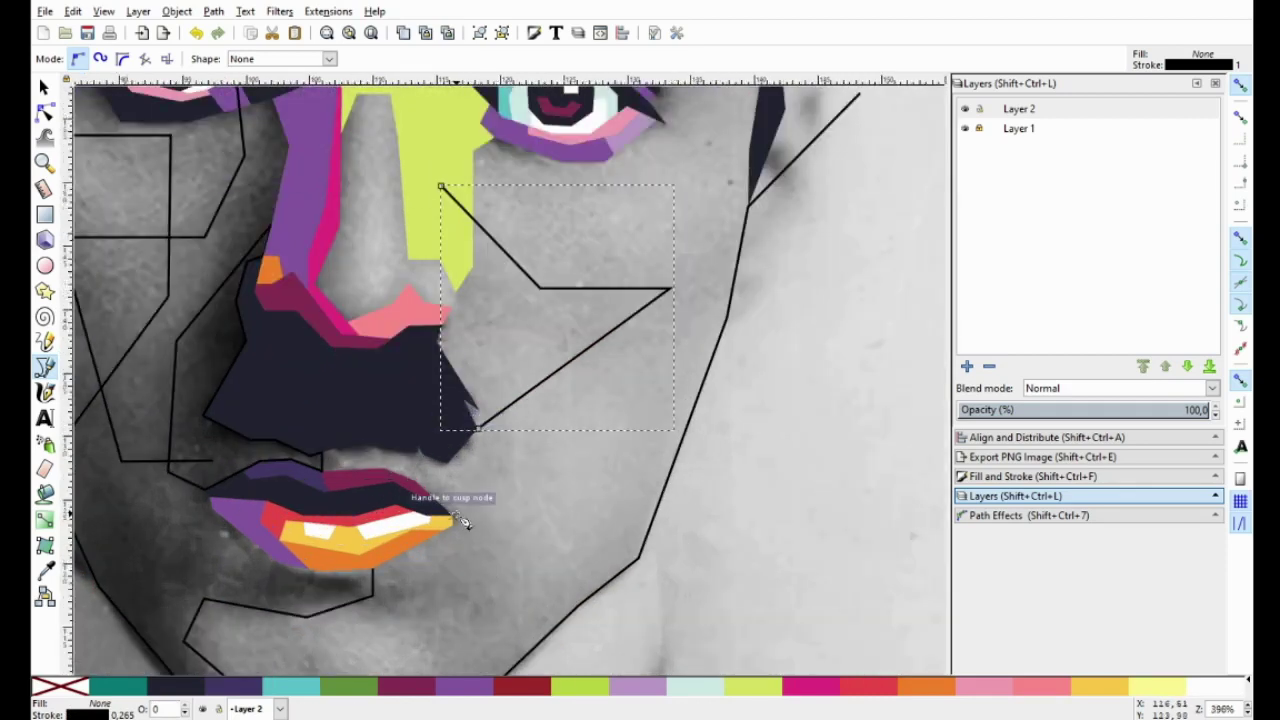
pyautogui.keyDown('ctrl'); pyautogui.scroll(1, 460, 520); pyautogui.keyUp('ctrl')
# Trace the lower cheek line from the lip corner out to the jaw edge.
pyautogui.click(446, 512)
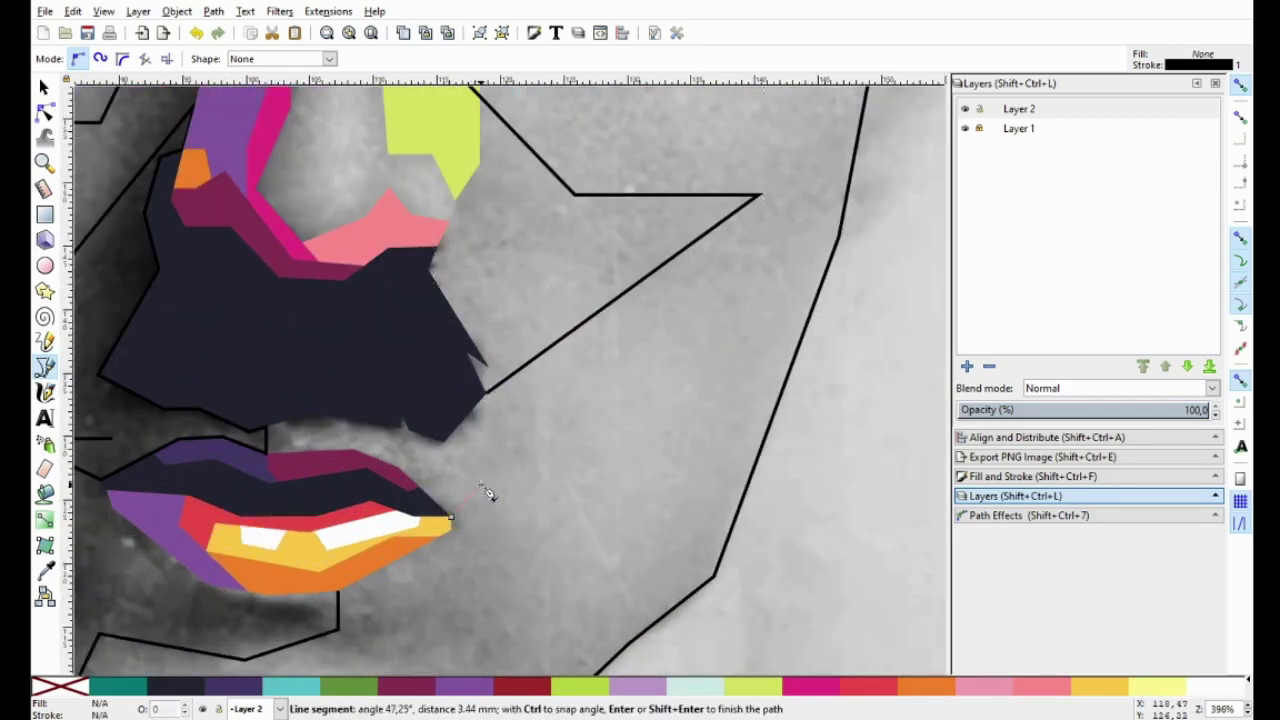
pyautogui.press('Escape')
pyautogui.keyDown('ctrl'); pyautogui.scroll(2, 462, 513); pyautogui.keyUp('ctrl')
pyautogui.scroll(-2, 455, 488)
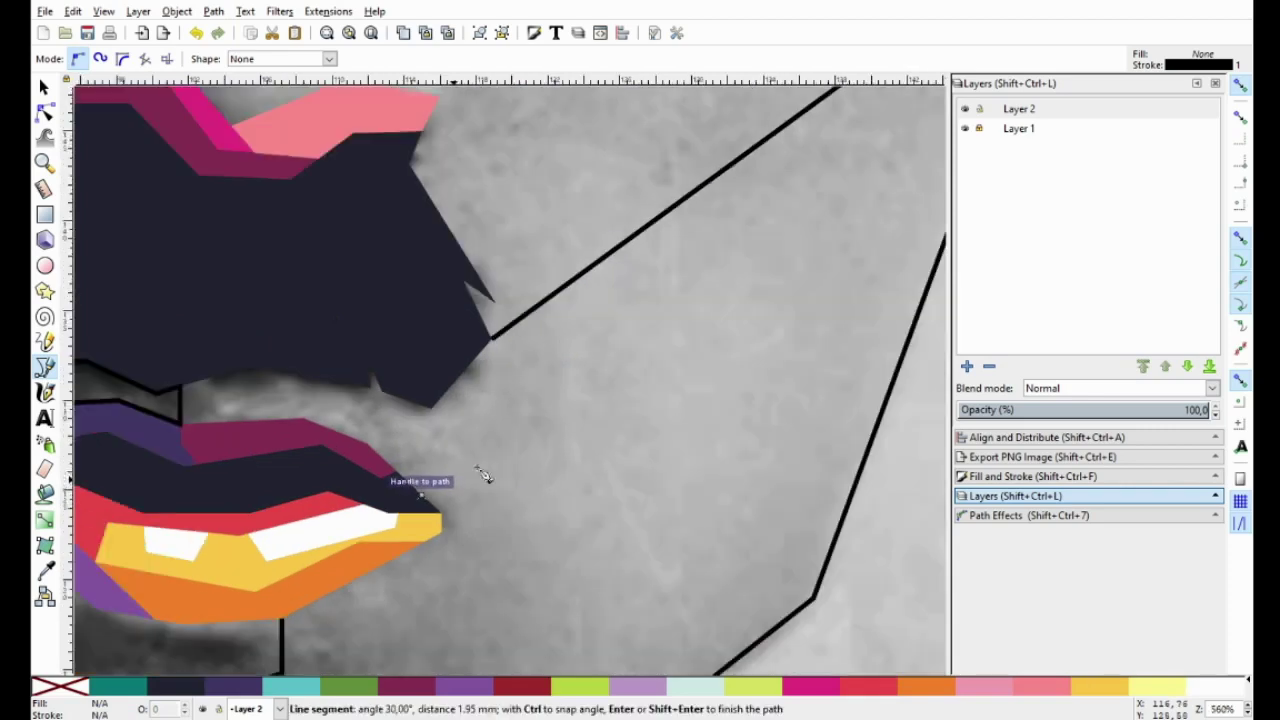
pyautogui.scroll(-2, 555, 535)
pyautogui.click(549, 531)
pyautogui.click(724, 398)
pyautogui.press('Return')
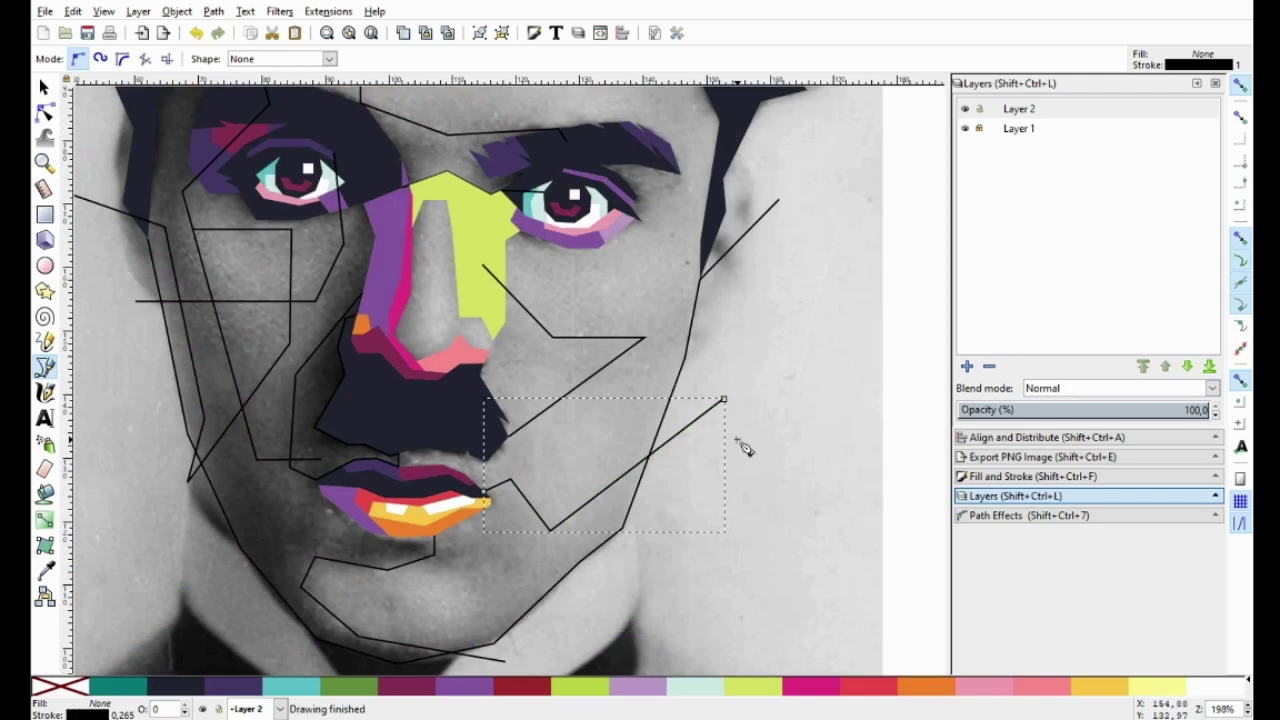
pyautogui.scroll(2, 455, 623)
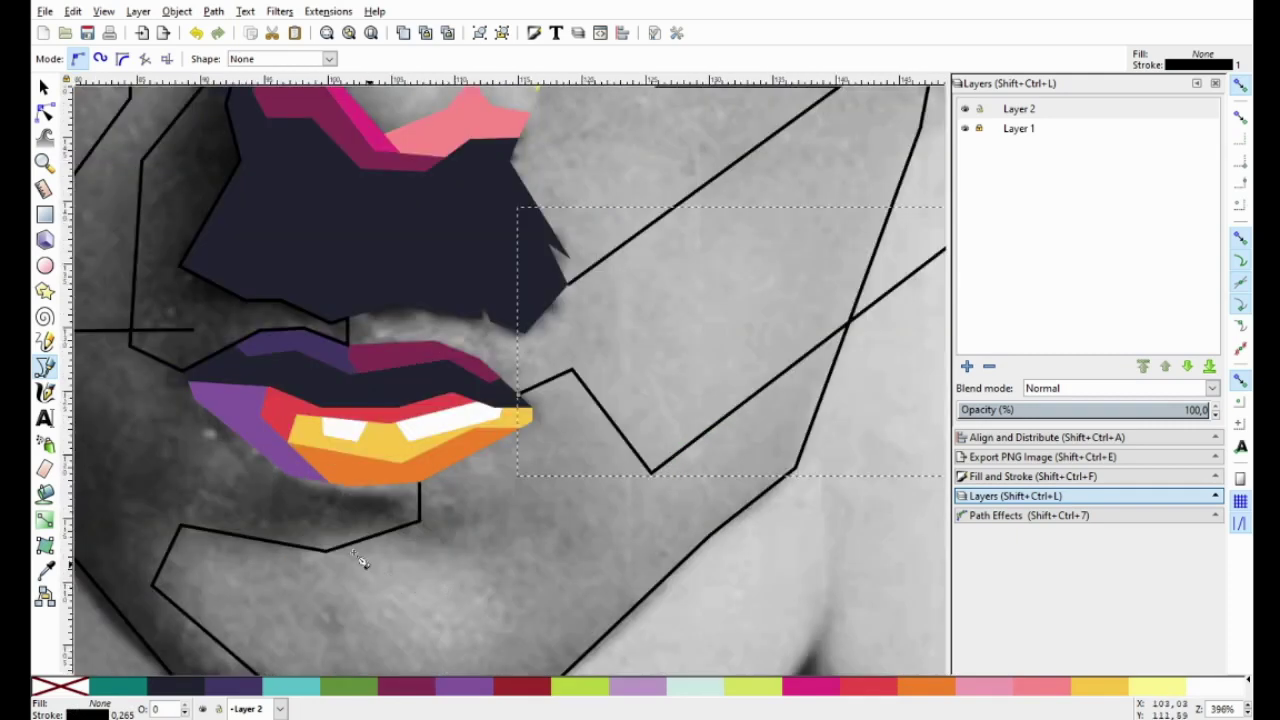
pyautogui.scroll(-3, 425, 507)
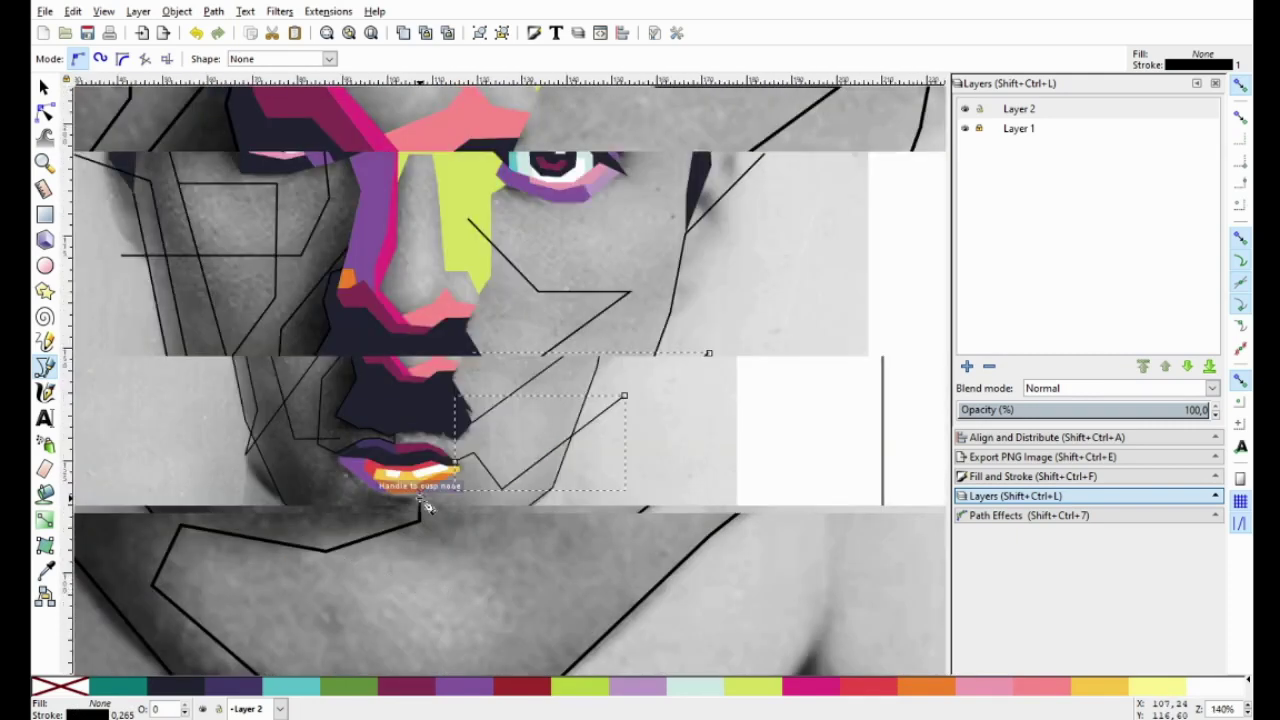
pyautogui.scroll(2, 420, 520)
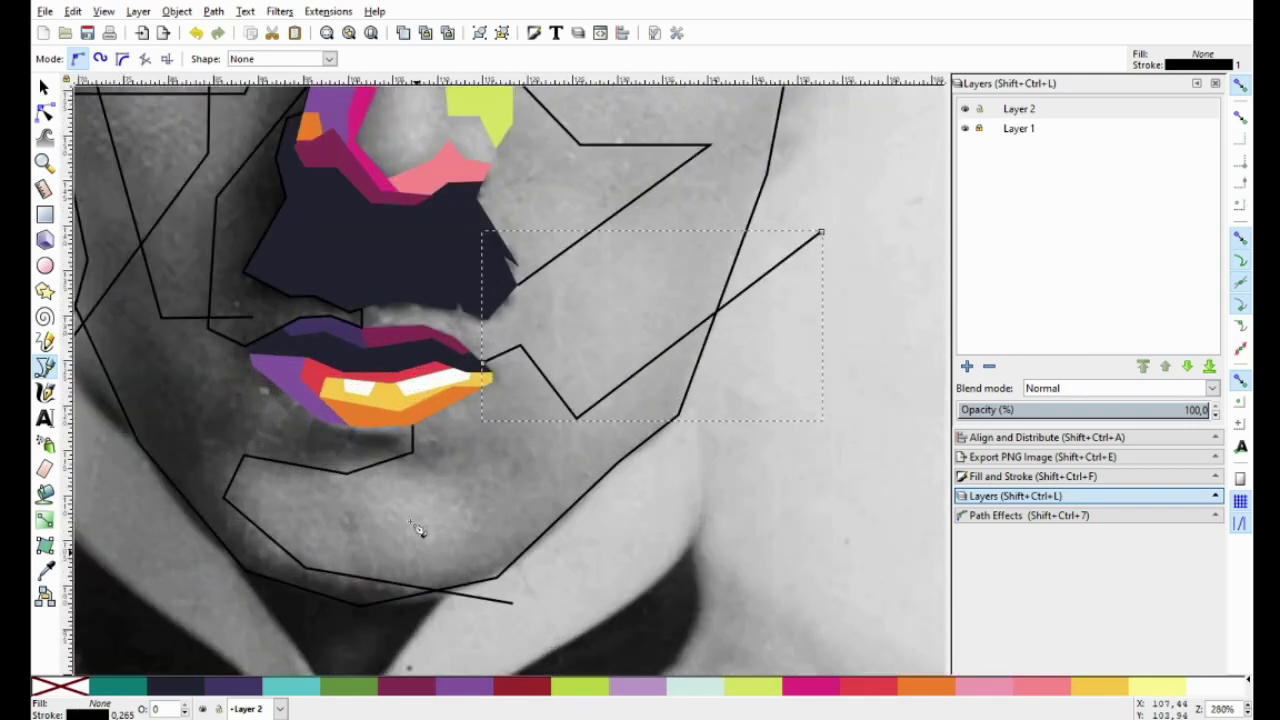
# Trace the chin line from below the lower lip down to the jaw.
pyautogui.click(347, 474)
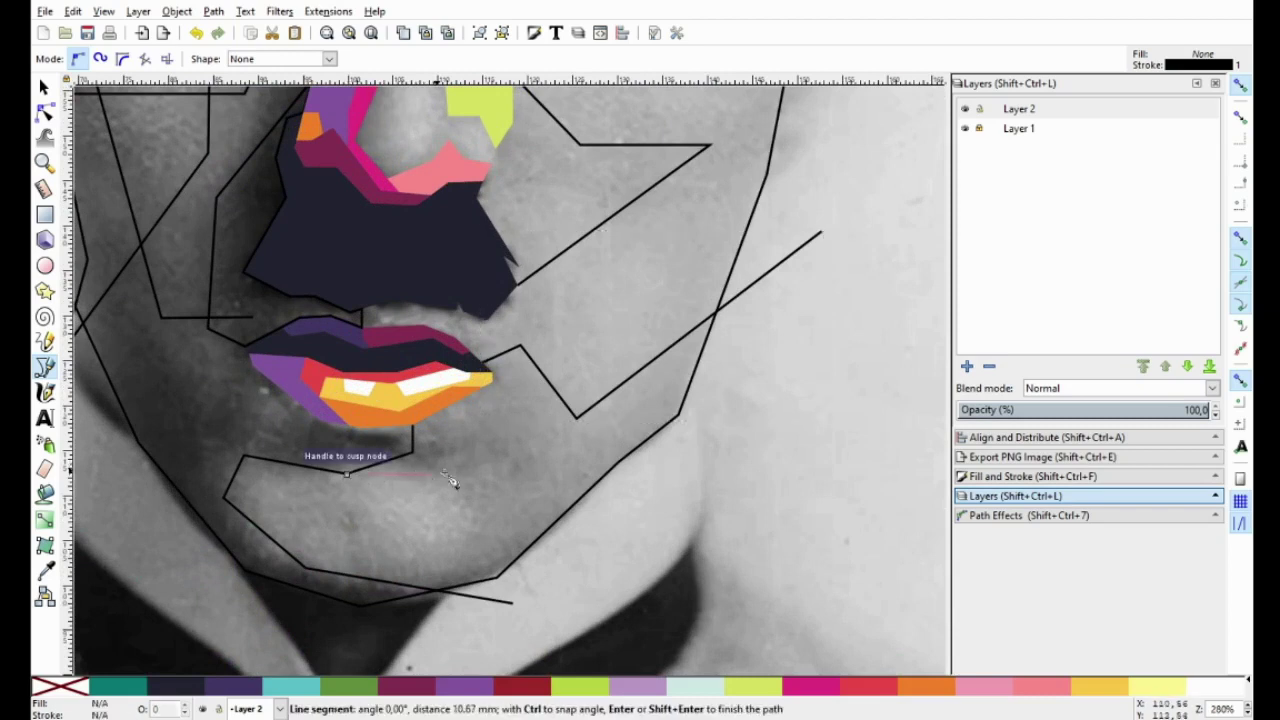
pyautogui.click(475, 541)
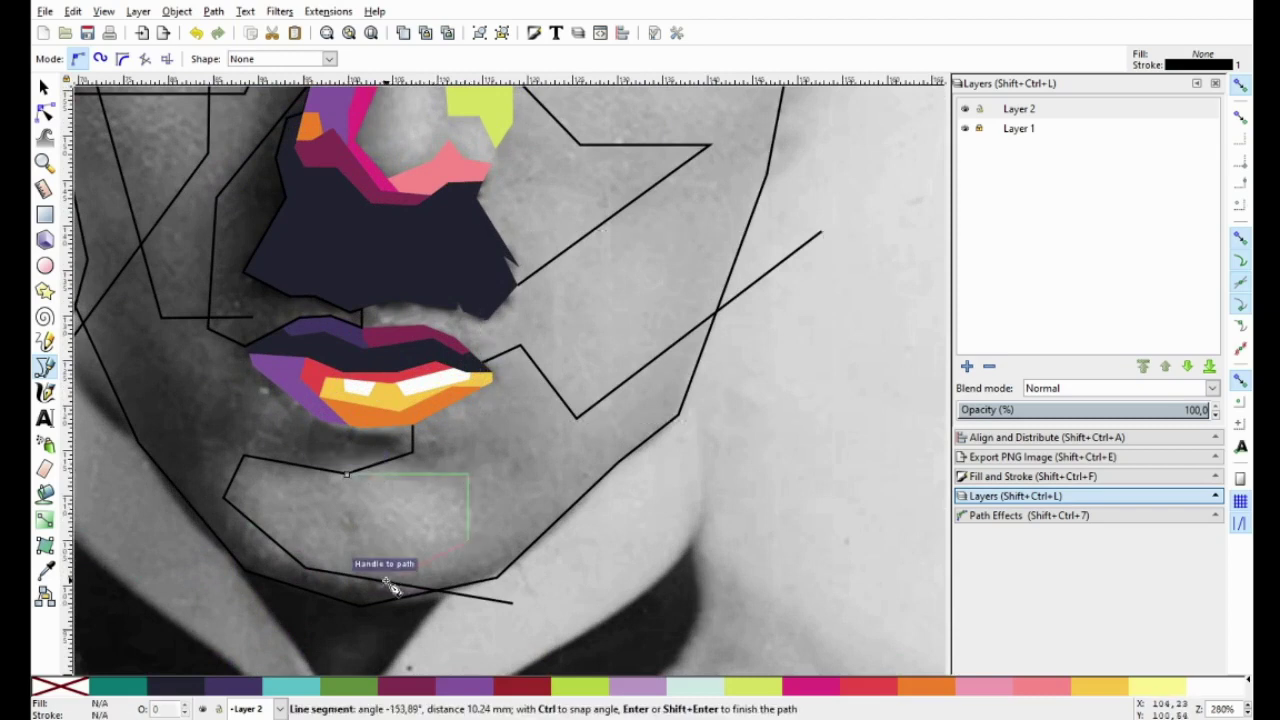
pyautogui.doubleClick(387, 583)
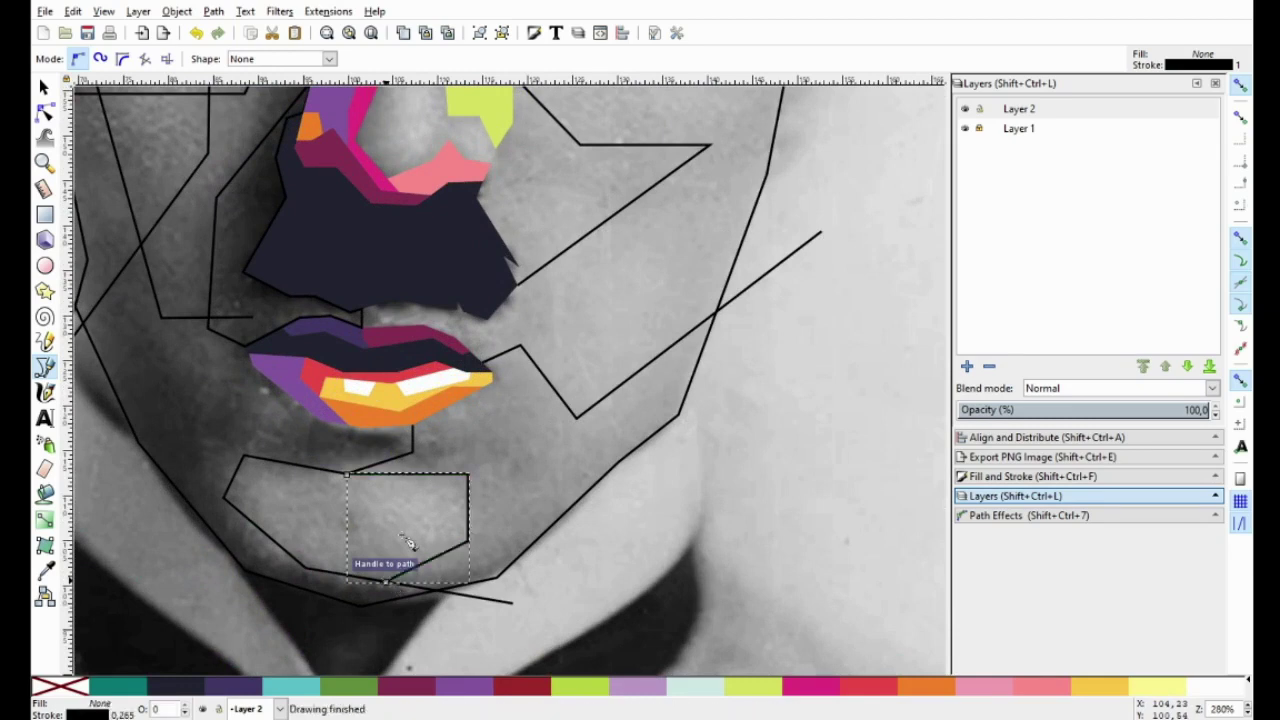
pyautogui.scroll(3, 470, 530)
pyautogui.scroll(3, 524, 512)
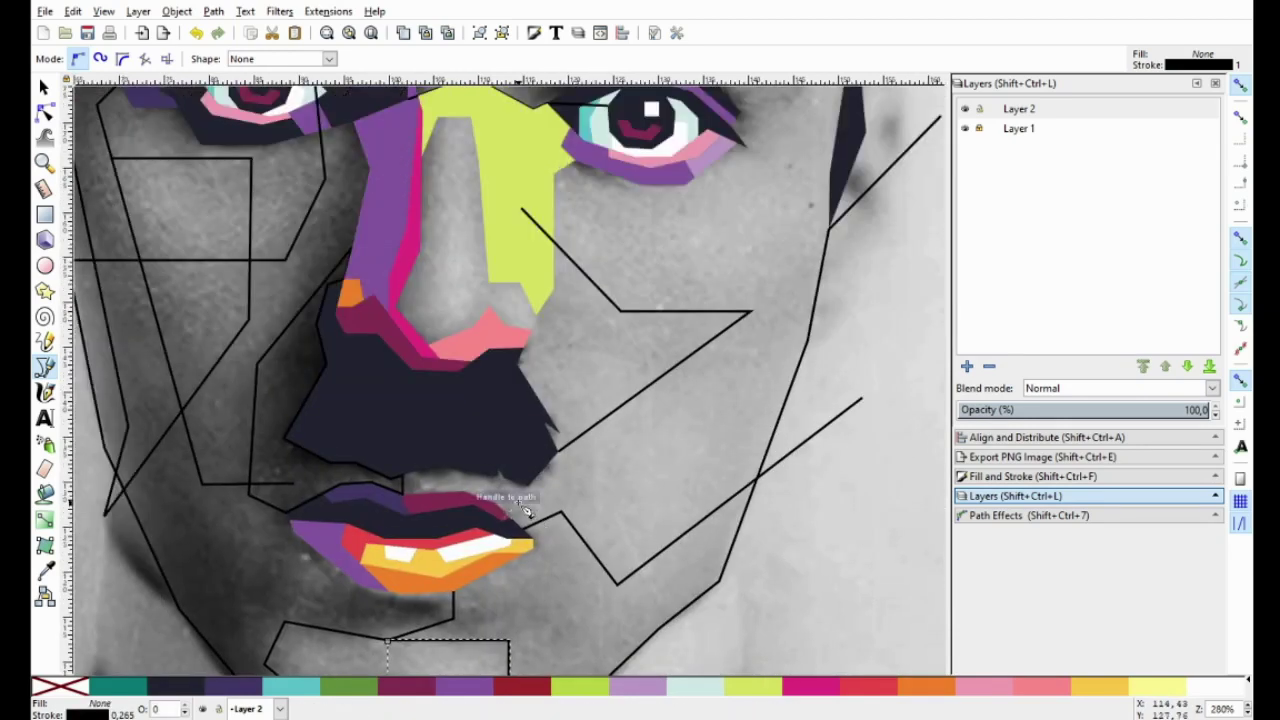
pyautogui.keyDown('ctrl'); pyautogui.scroll(2, 525, 510); pyautogui.keyUp('ctrl')
pyautogui.keyDown('ctrl'); pyautogui.scroll(-2, 500, 490); pyautogui.keyUp('ctrl')
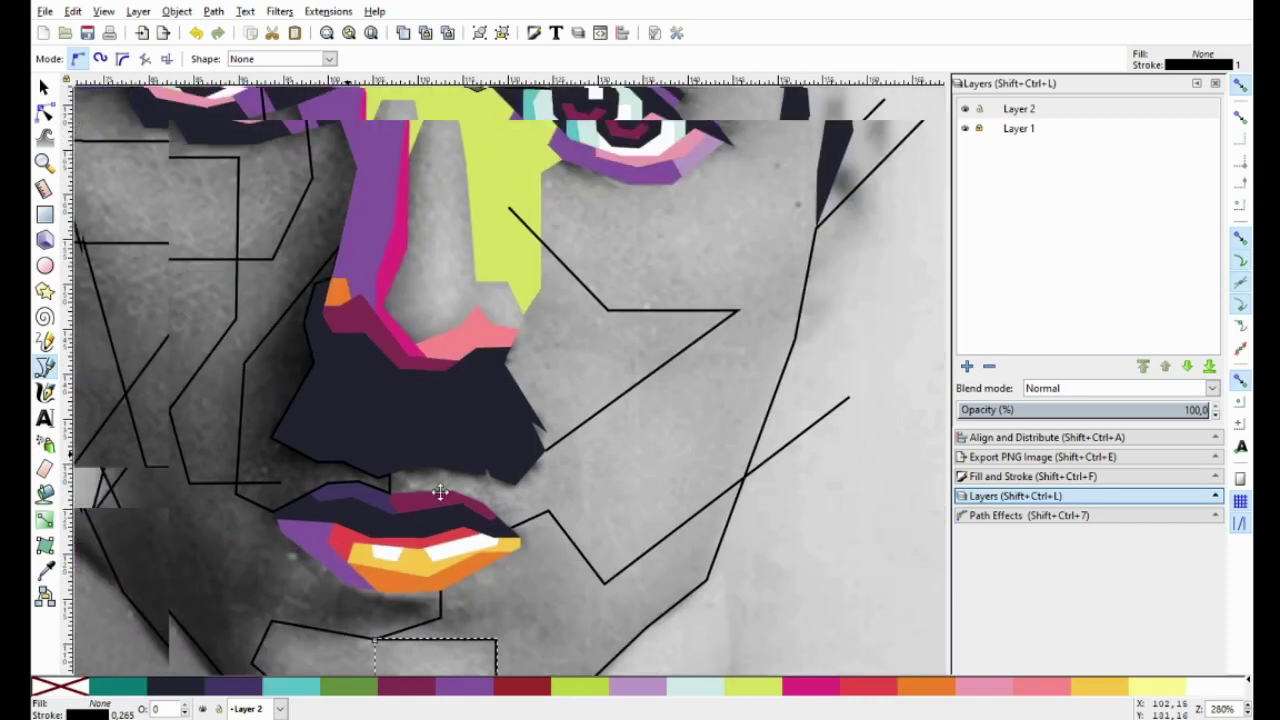
pyautogui.scroll(1, 420, 493)
# Begin a new cheek-shape path near the lip corner at the nose tip.
pyautogui.click(320, 529)
pyautogui.keyDown('ctrl'); pyautogui.scroll(1, 548, 325); pyautogui.keyUp('ctrl')
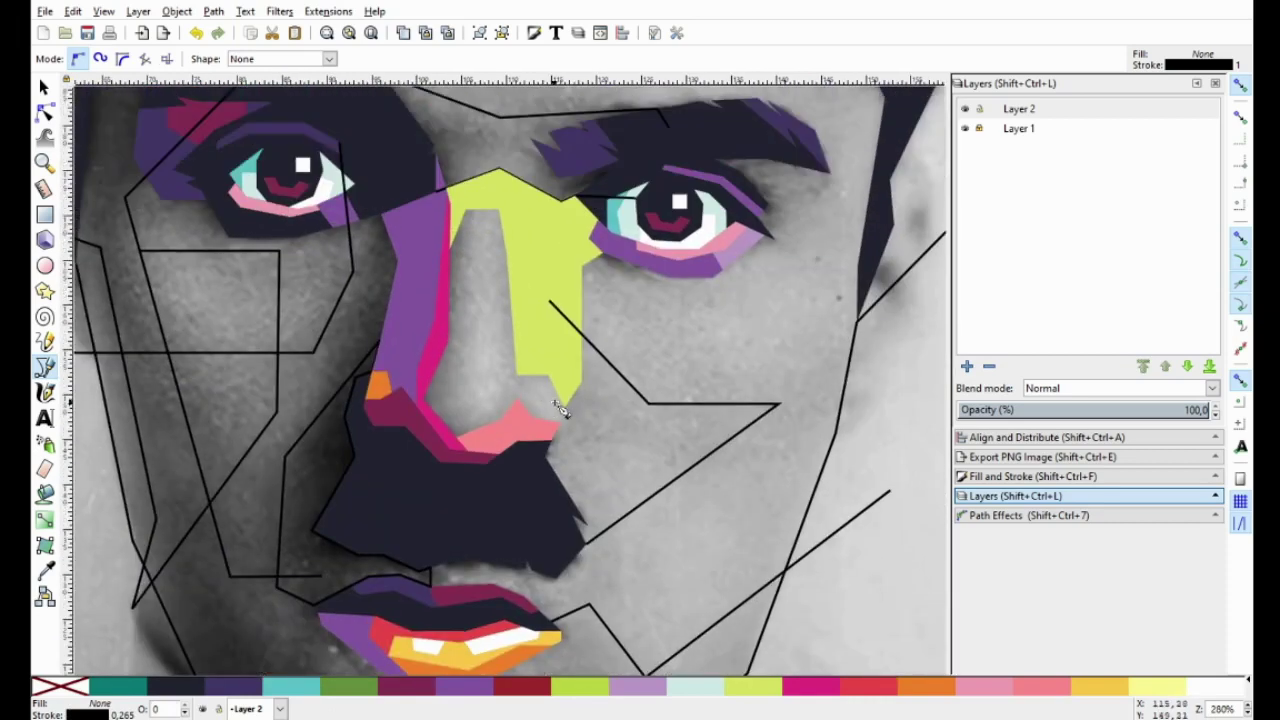
pyautogui.keyDown('ctrl'); pyautogui.scroll(1, 562, 410); pyautogui.keyUp('ctrl')
pyautogui.click(571, 411)
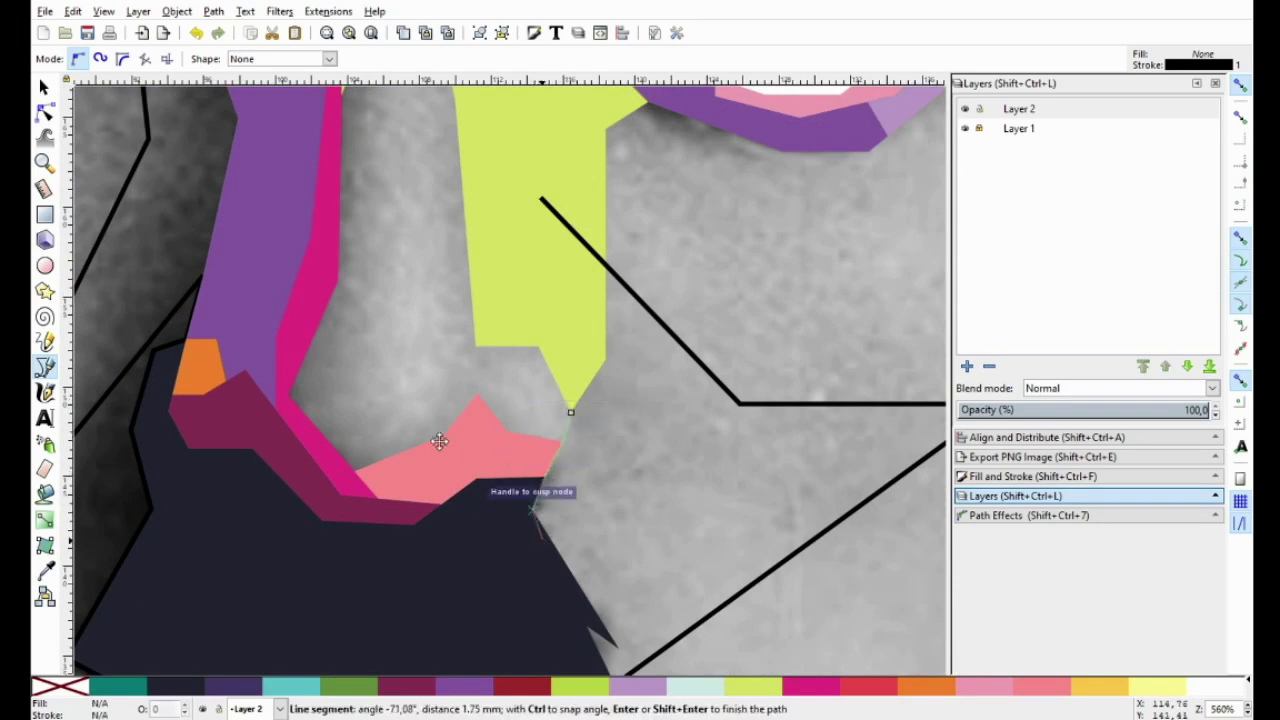
# Close the cheek shape along the mustache edge and the guide's outer and inner corners.
pyautogui.scroll(-2, 543, 523)
pyautogui.hscroll(3, 543, 523)
pyautogui.click(514, 552)
pyautogui.click(510, 588)
pyautogui.click(897, 311)
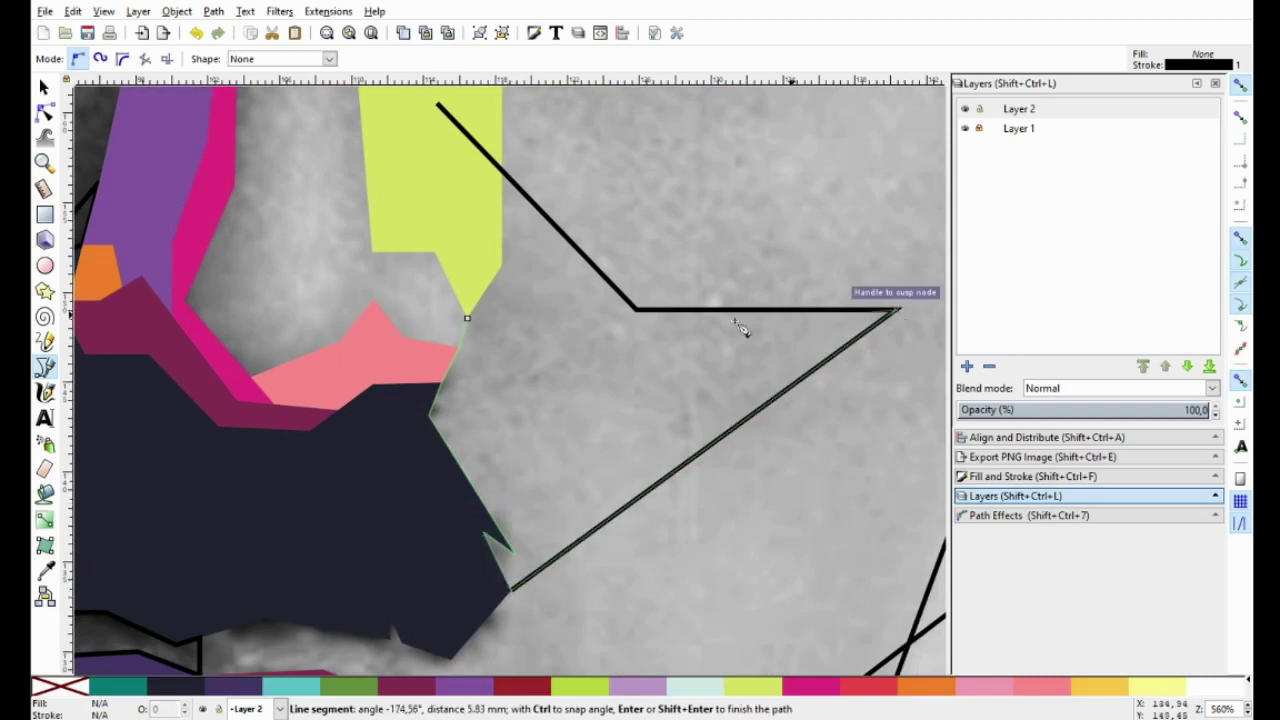
pyautogui.click(635, 309)
pyautogui.click(503, 172)
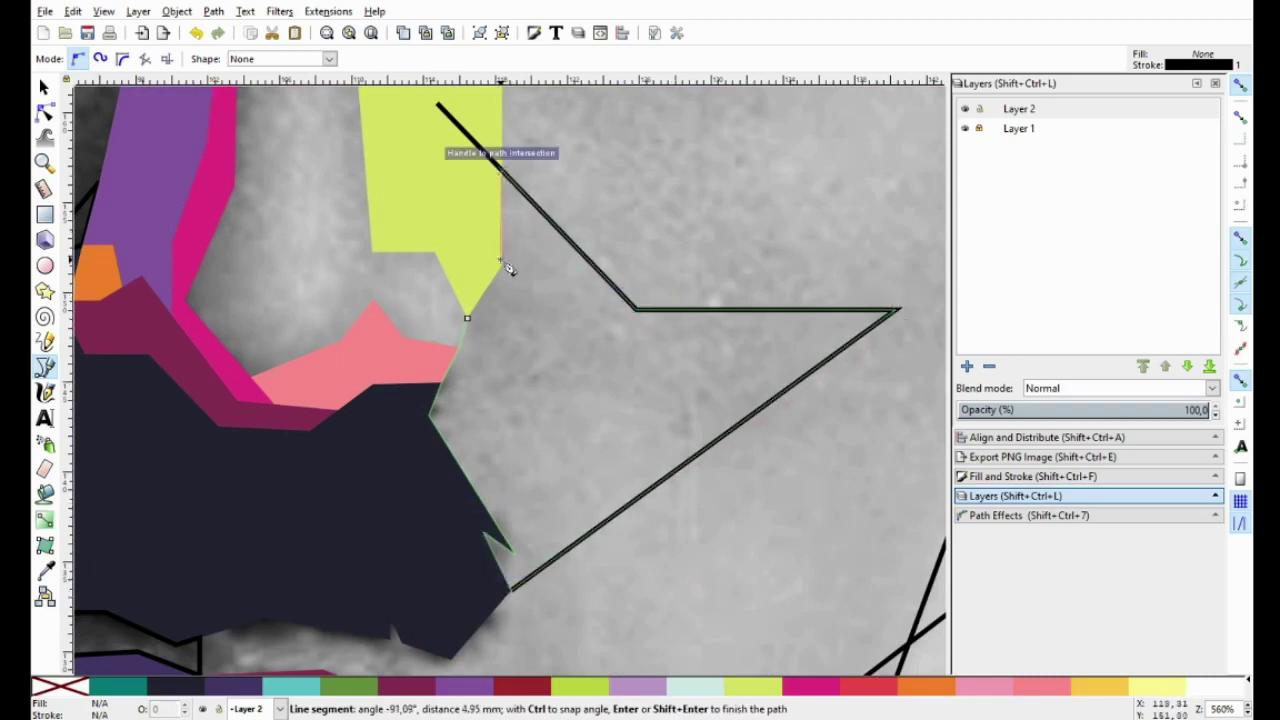
pyautogui.click(467, 315)
# Fill the cheek shape orange-yellow with no outline.
pyautogui.keyDown('ctrl'); pyautogui.scroll(-1, 652, 443); pyautogui.keyUp('ctrl')
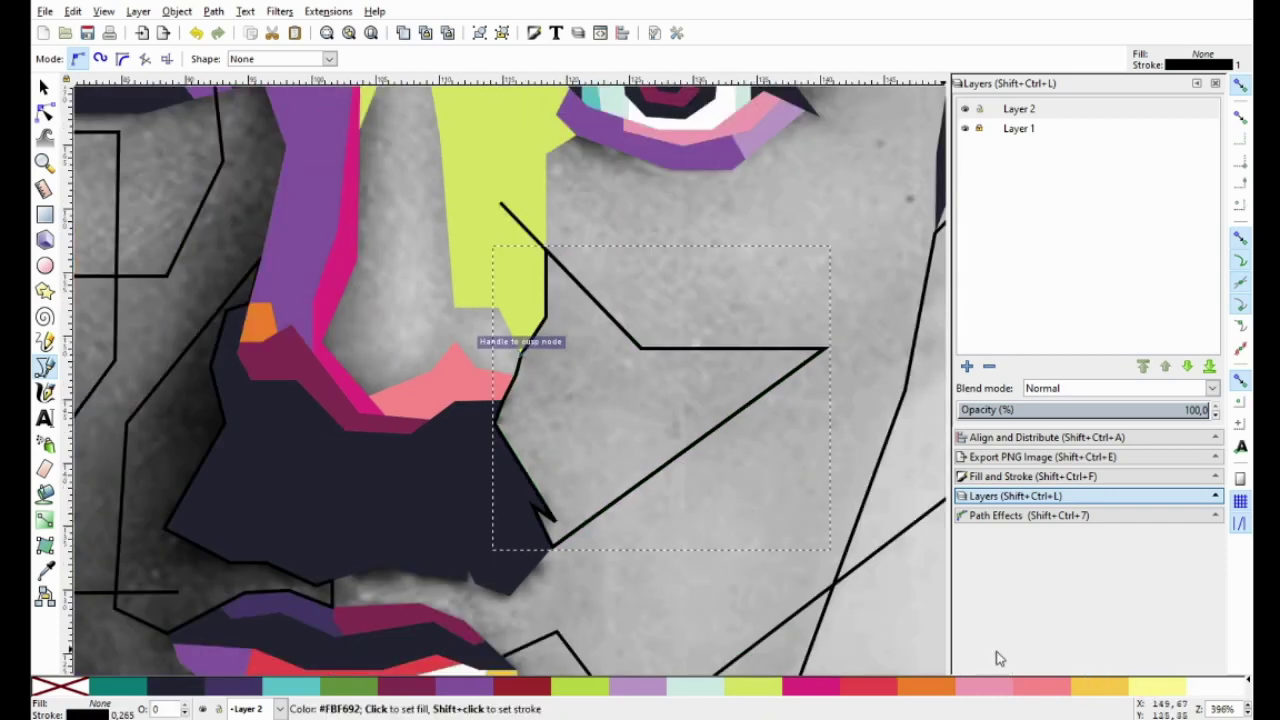
pyautogui.click(1146, 688)
pyautogui.rightClick(68, 688)
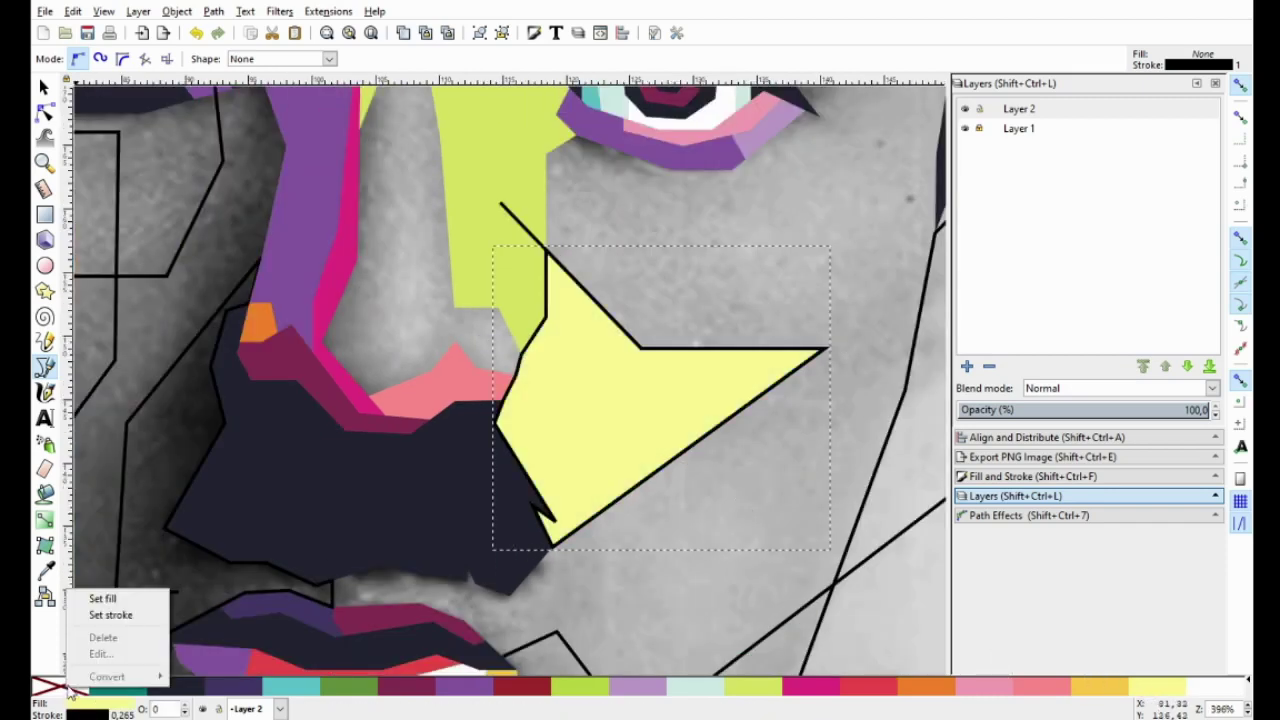
pyautogui.click(110, 615)
pyautogui.click(1082, 688)
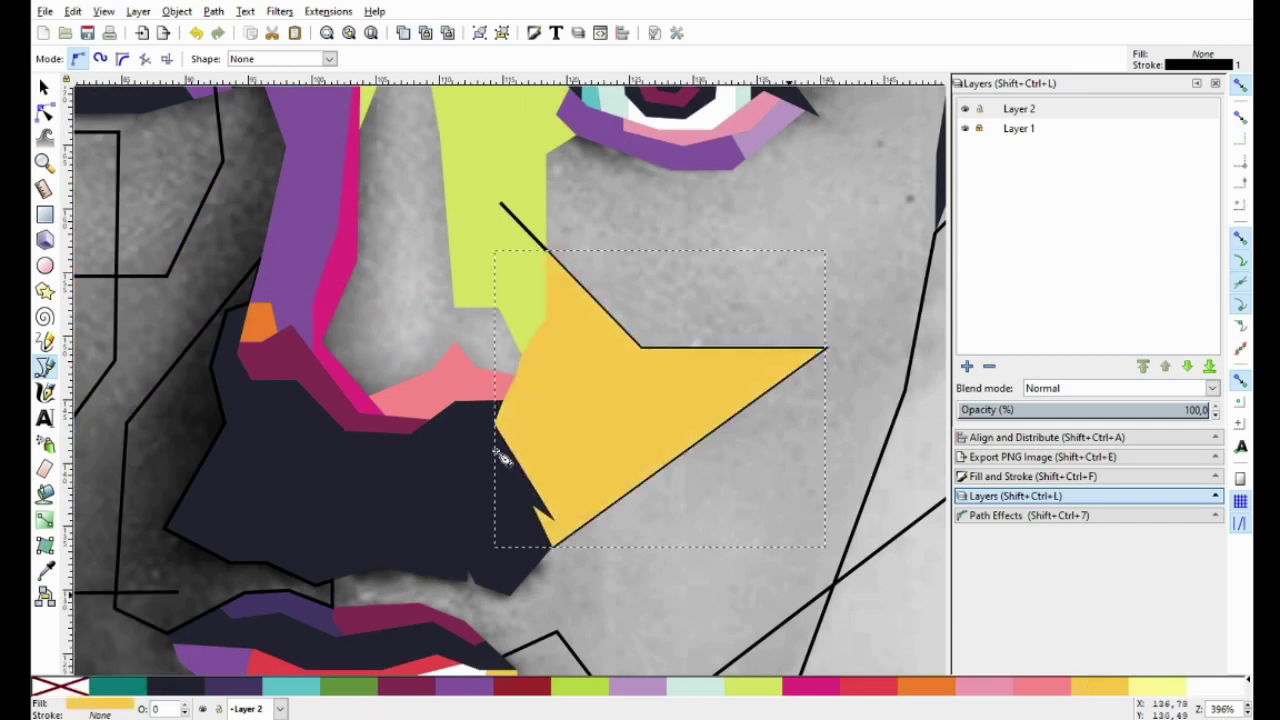
# Delete the leftover guide line above the cheek.
pyautogui.click(44, 88)
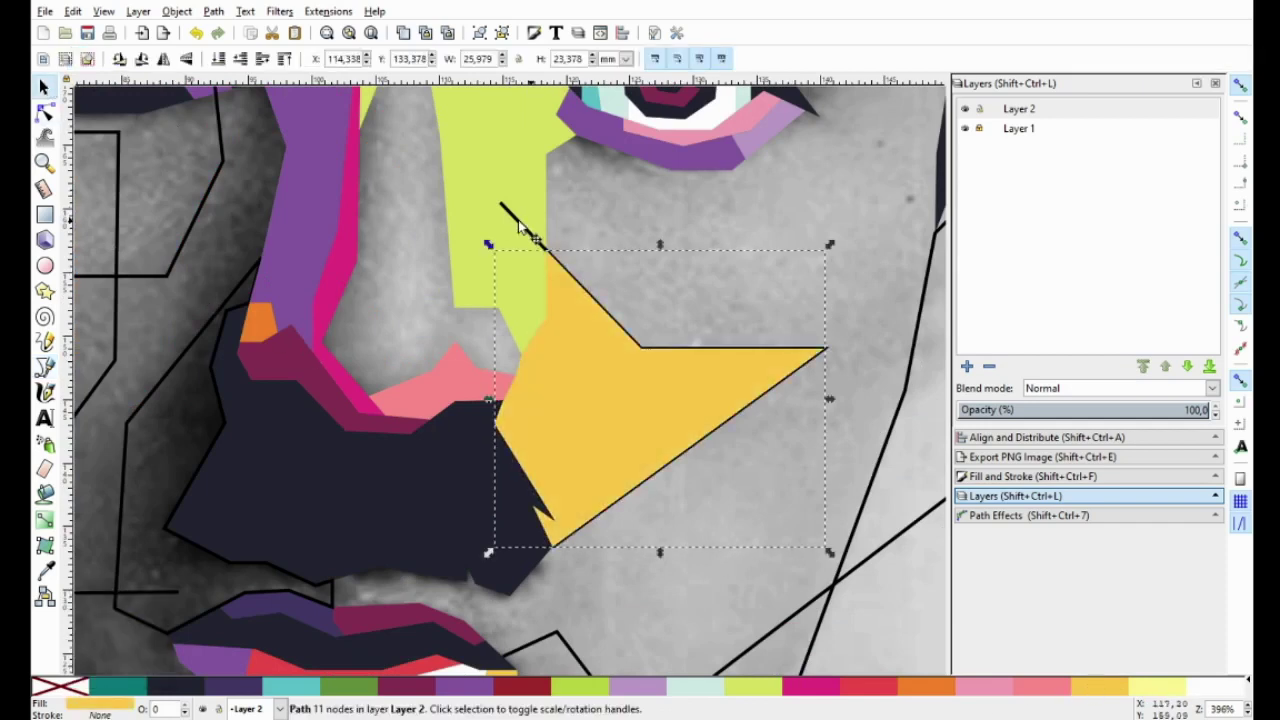
pyautogui.click(518, 228)
pyautogui.press('Delete')
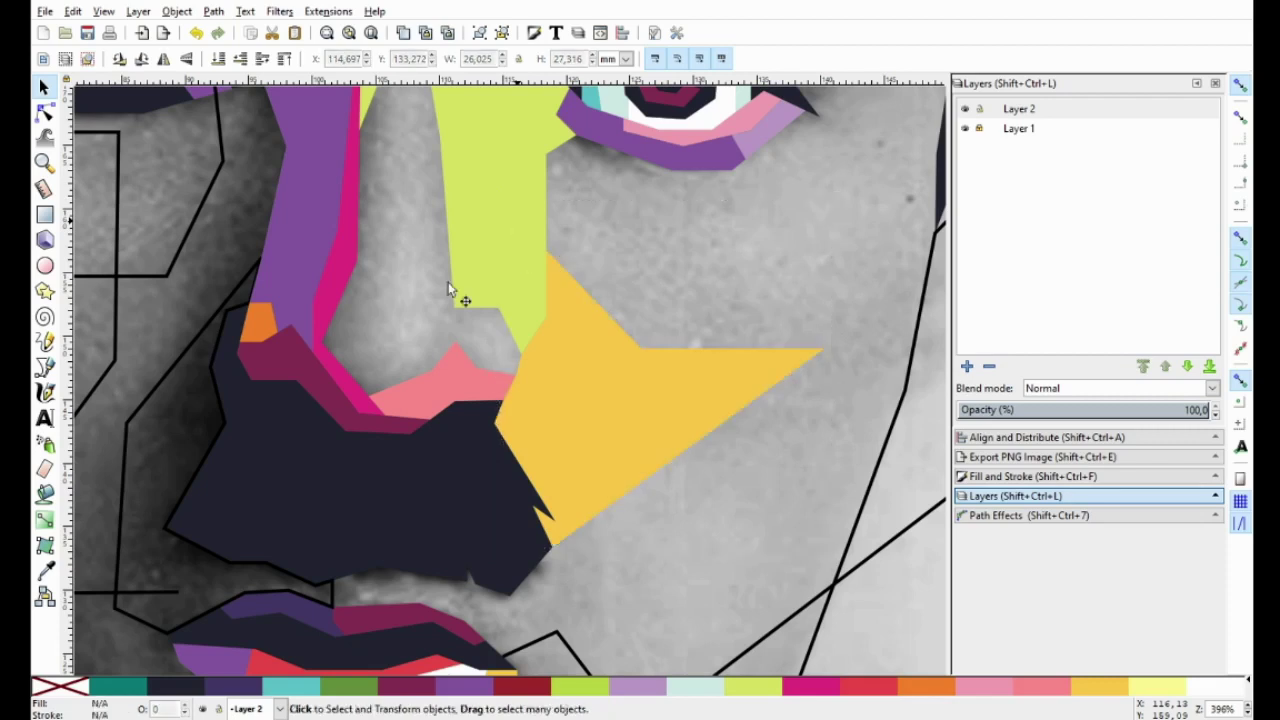
# Draw a small closed shape along the mustache's lower edge above the lip and fill it orange.
pyautogui.click(44, 366)
pyautogui.scroll(2, 378, 585)
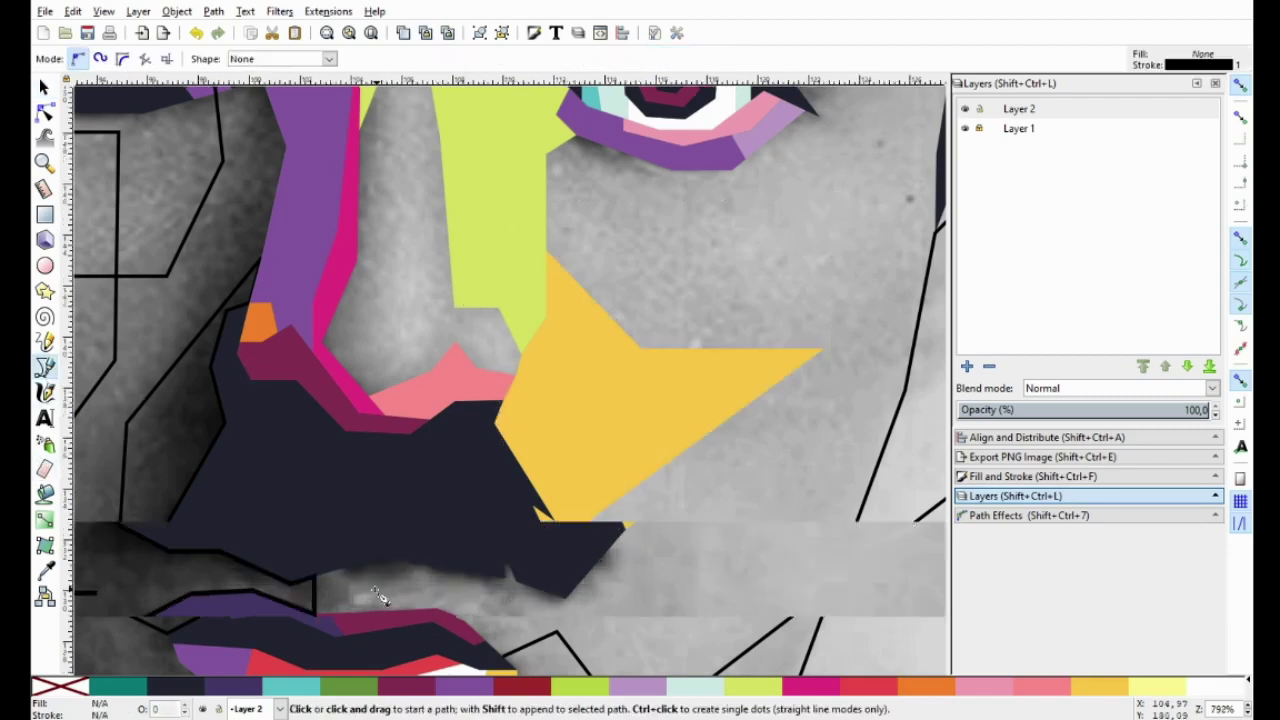
pyautogui.click(290, 572)
pyautogui.click(380, 545)
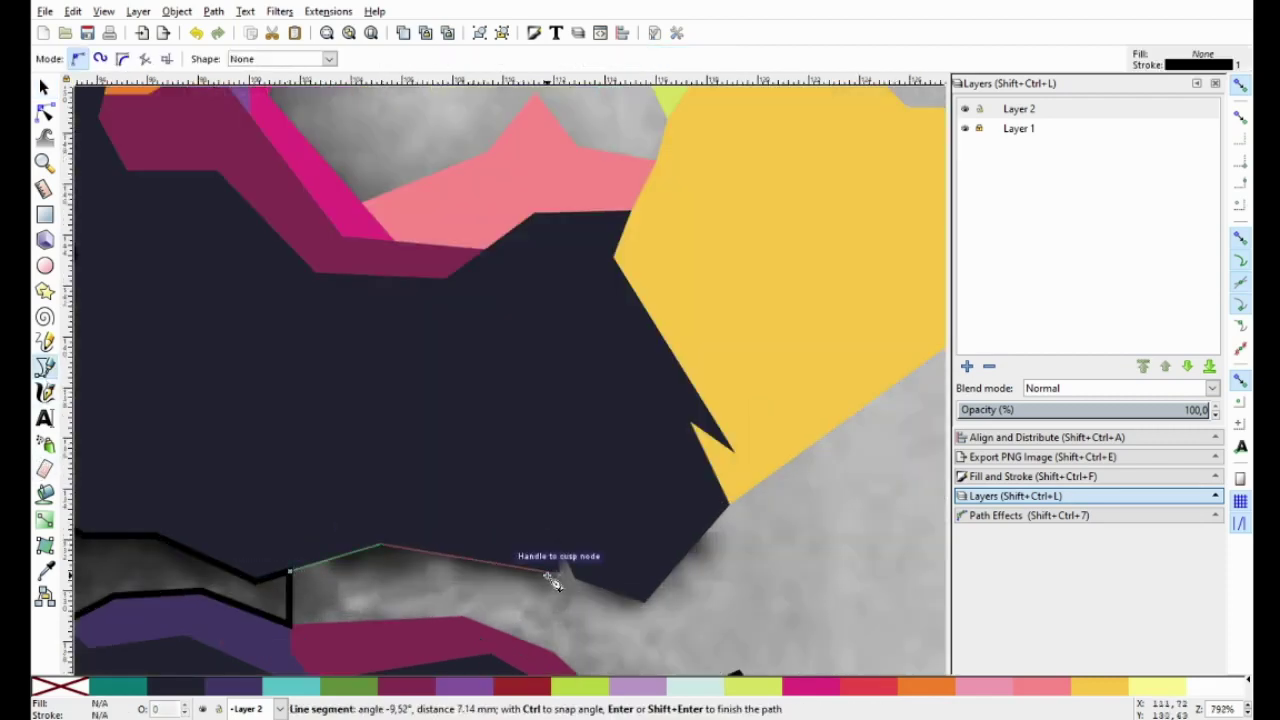
pyautogui.scroll(-2, 451, 531)
pyautogui.hscroll(2, 451, 531)
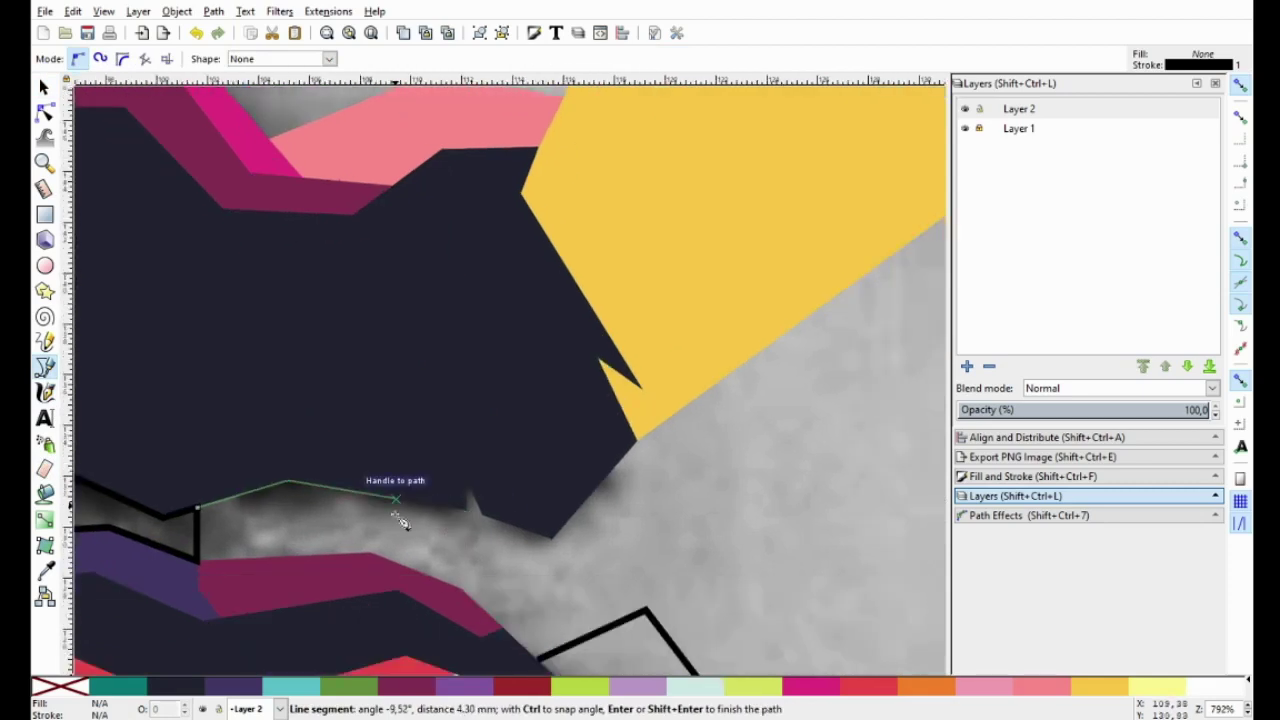
pyautogui.click(395, 557)
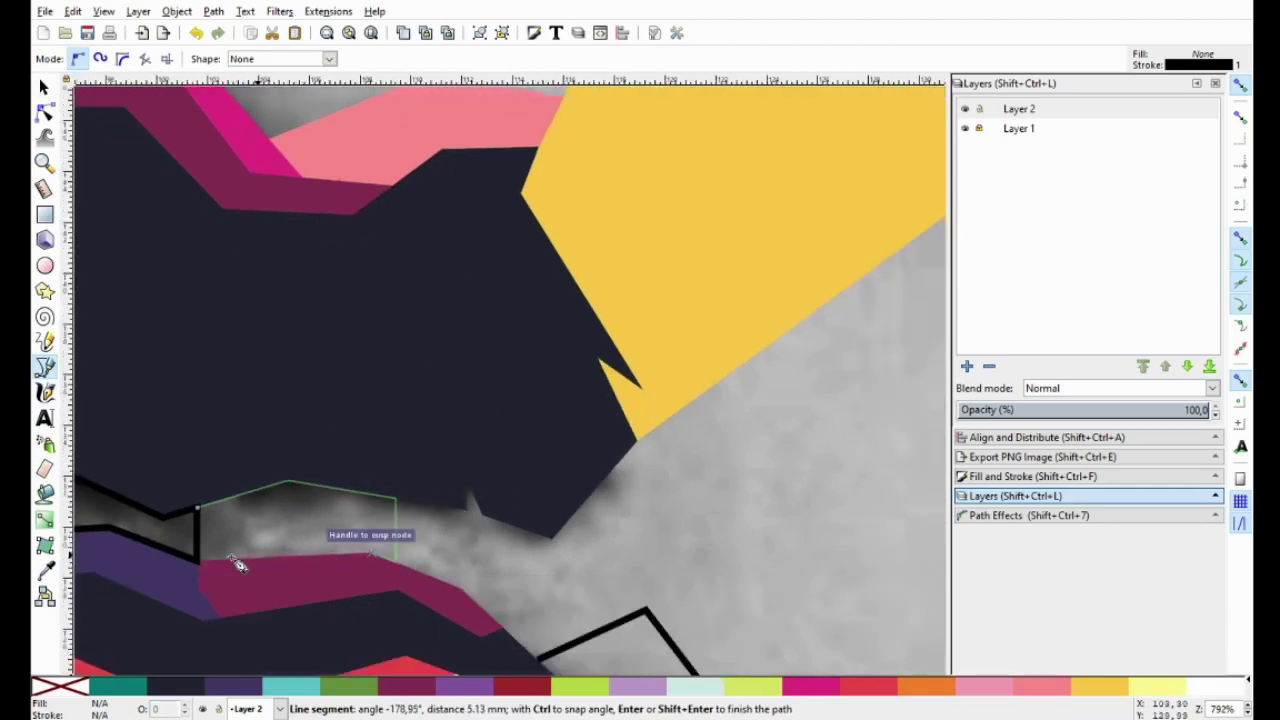
pyautogui.click(197, 557)
pyautogui.click(196, 508)
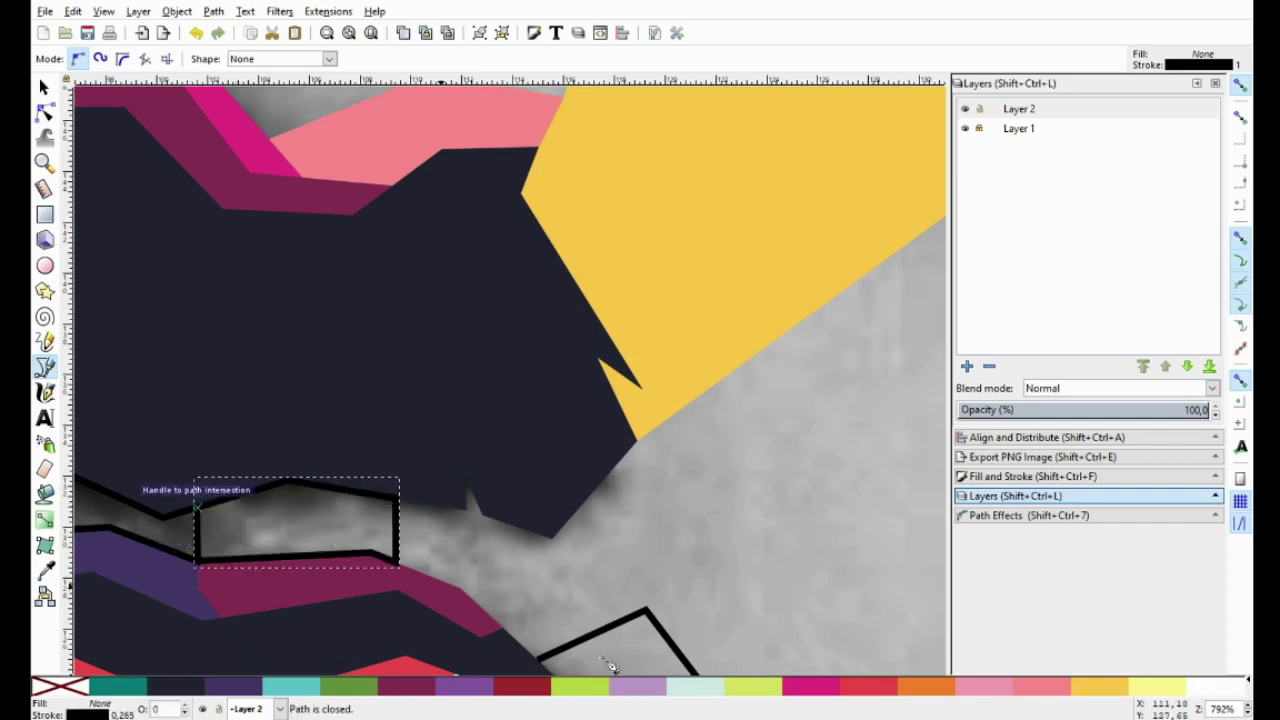
pyautogui.click(906, 688)
pyautogui.keyDown('ctrl'); pyautogui.scroll(-3, 481, 595); pyautogui.keyUp('ctrl')
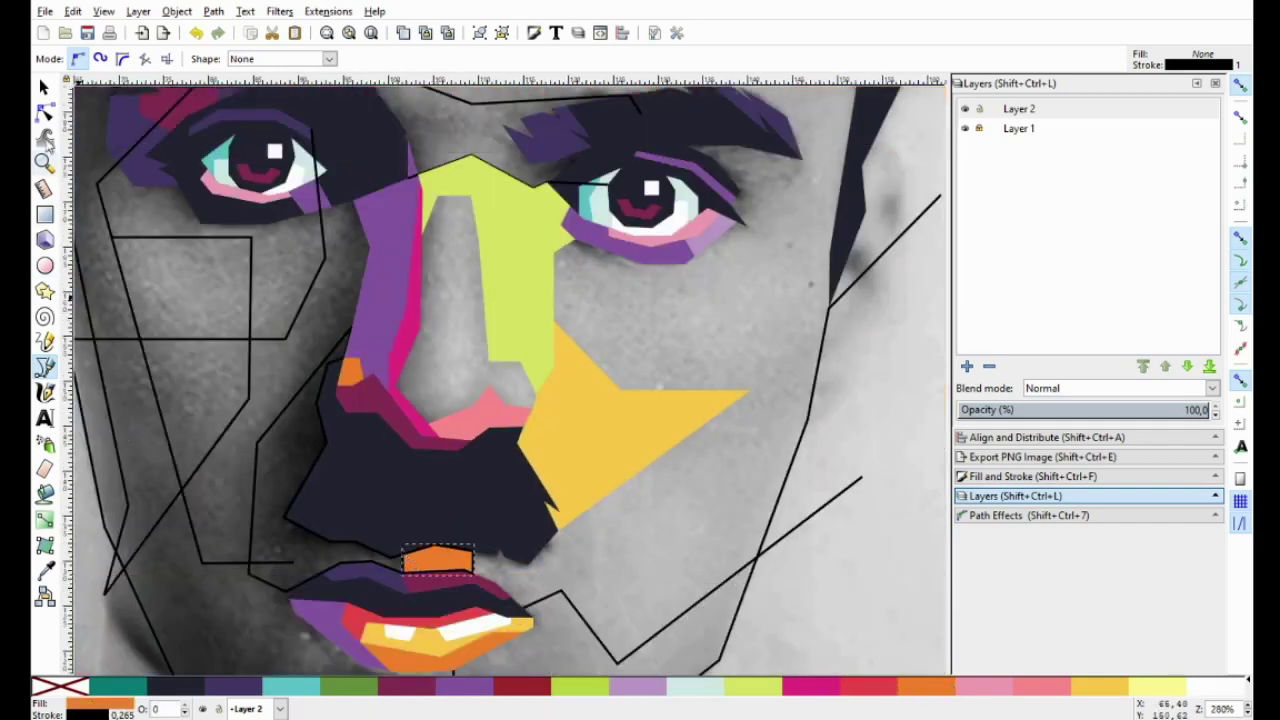
# Draw a dividing line across the left cheek outline.
pyautogui.click(44, 87)
pyautogui.click(256, 468)
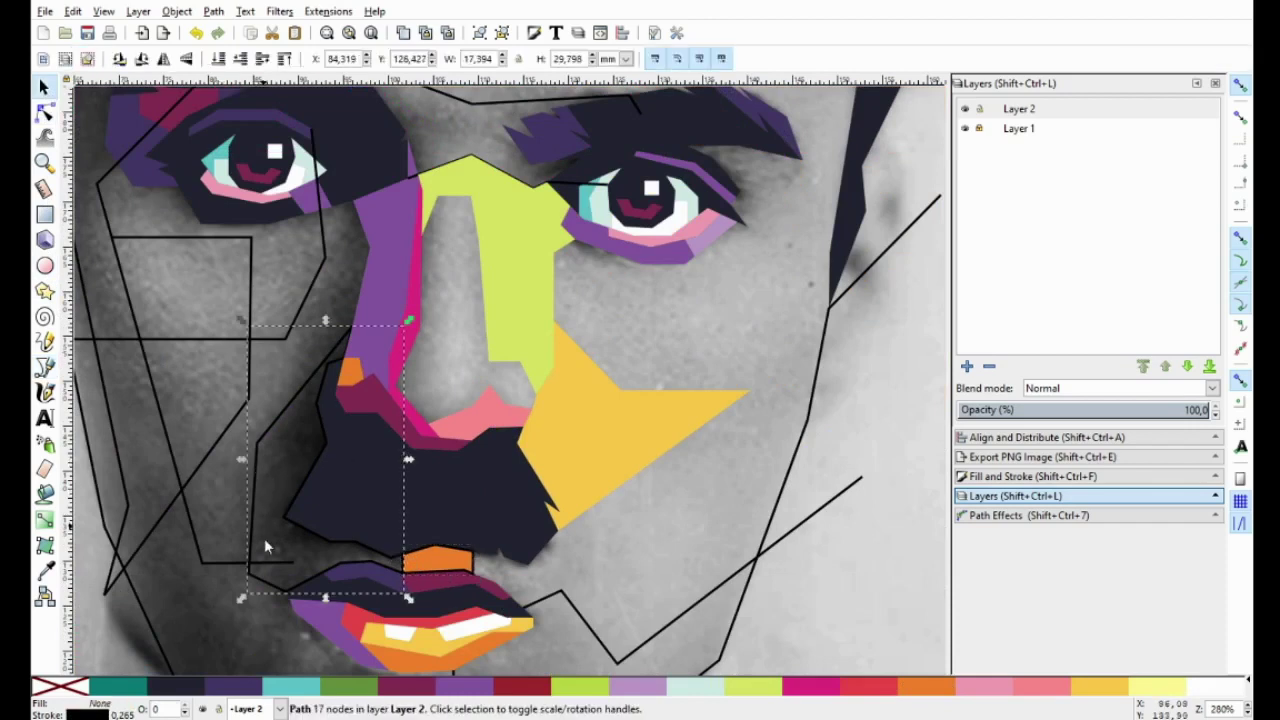
pyautogui.click(44, 366)
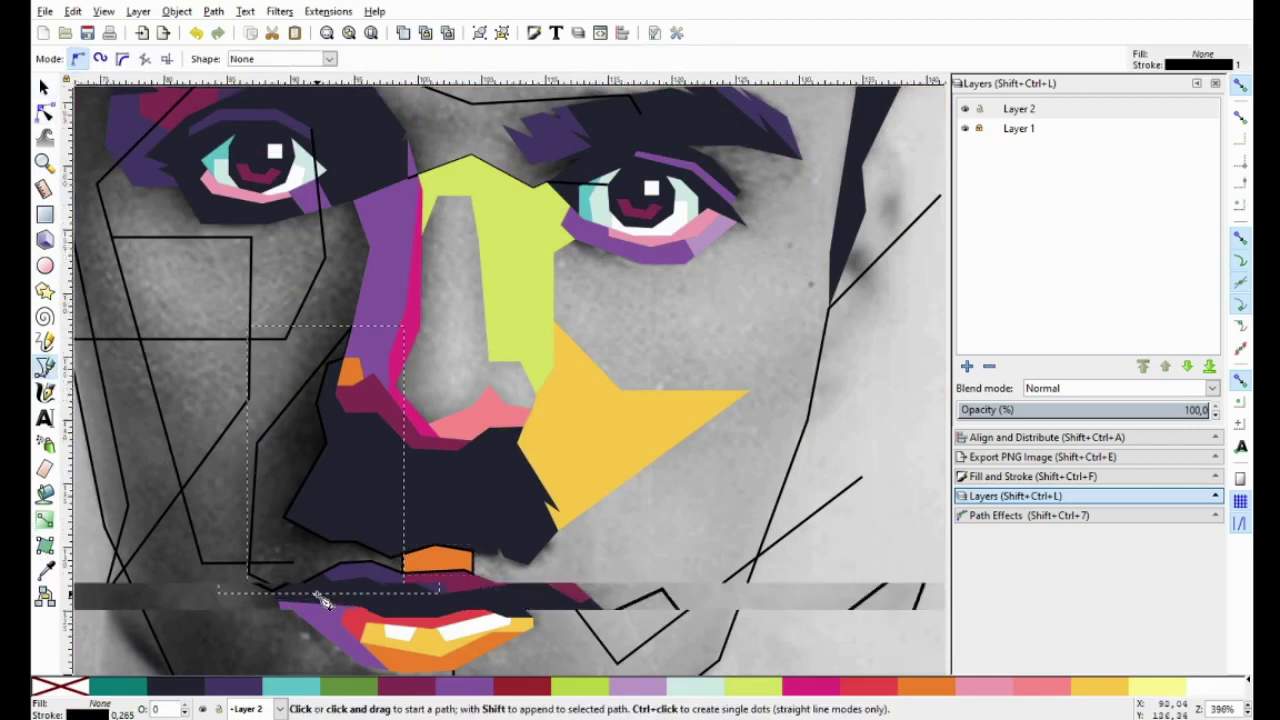
pyautogui.keyDown('ctrl'); pyautogui.scroll(2, 318, 588); pyautogui.keyUp('ctrl')
pyautogui.click(395, 406)
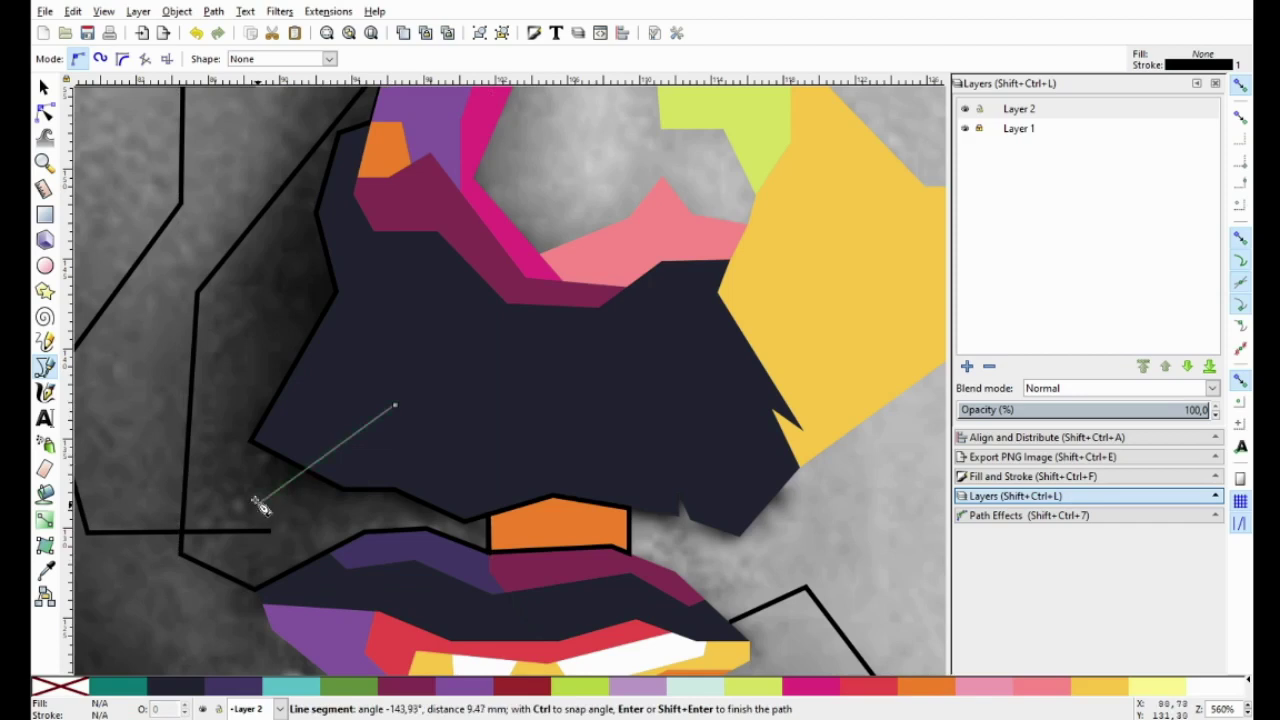
pyautogui.click(244, 505)
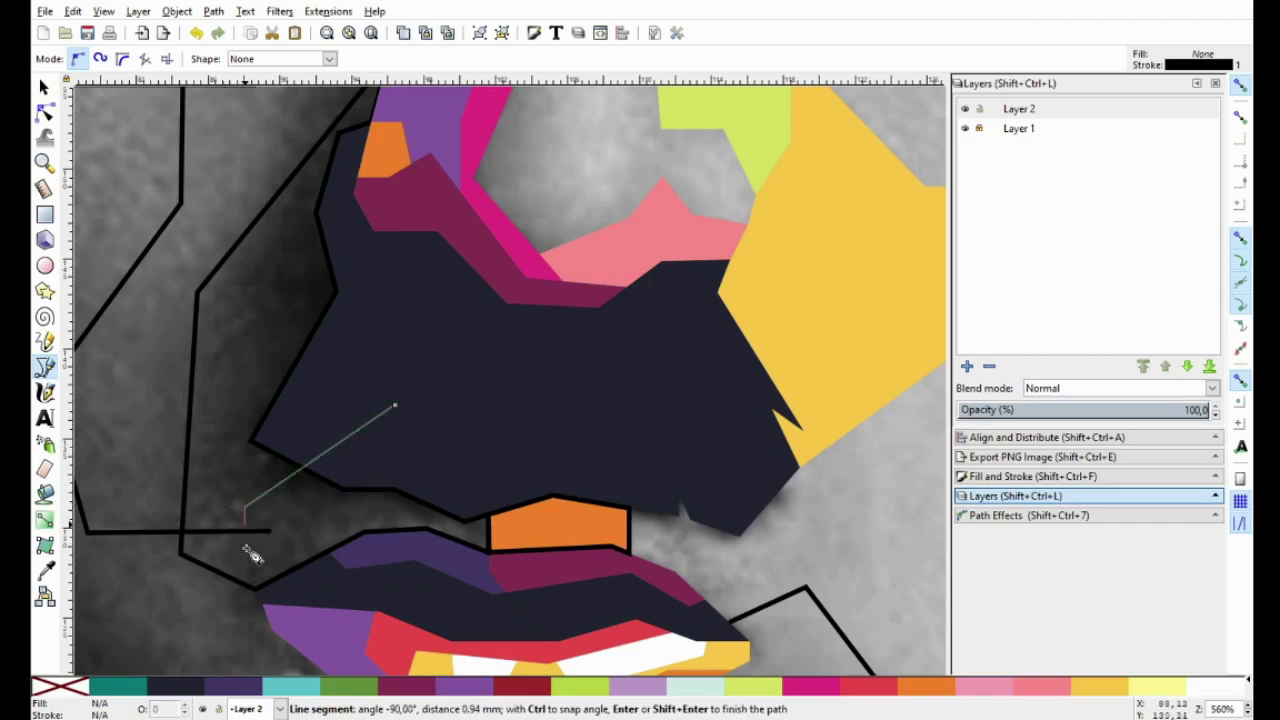
pyautogui.press('Return')
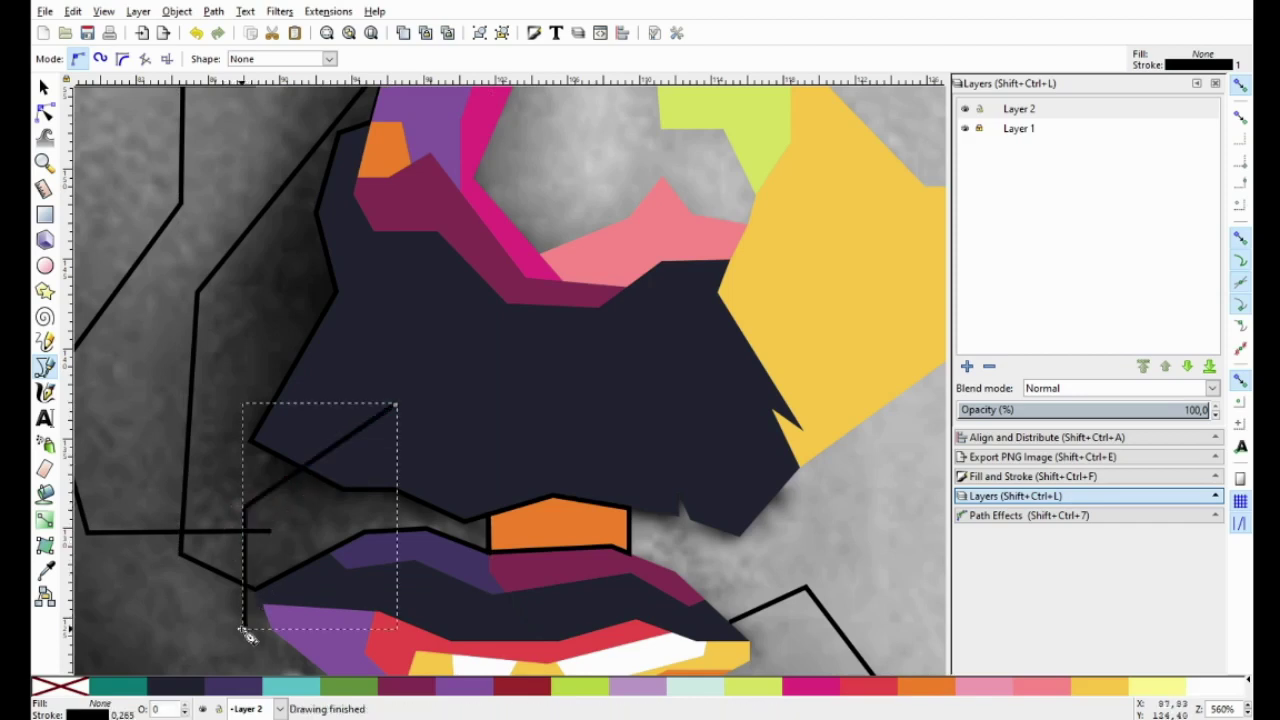
# Divide the cheek outline along the line with Path > Division and fill it dark purple.
pyautogui.press('s')
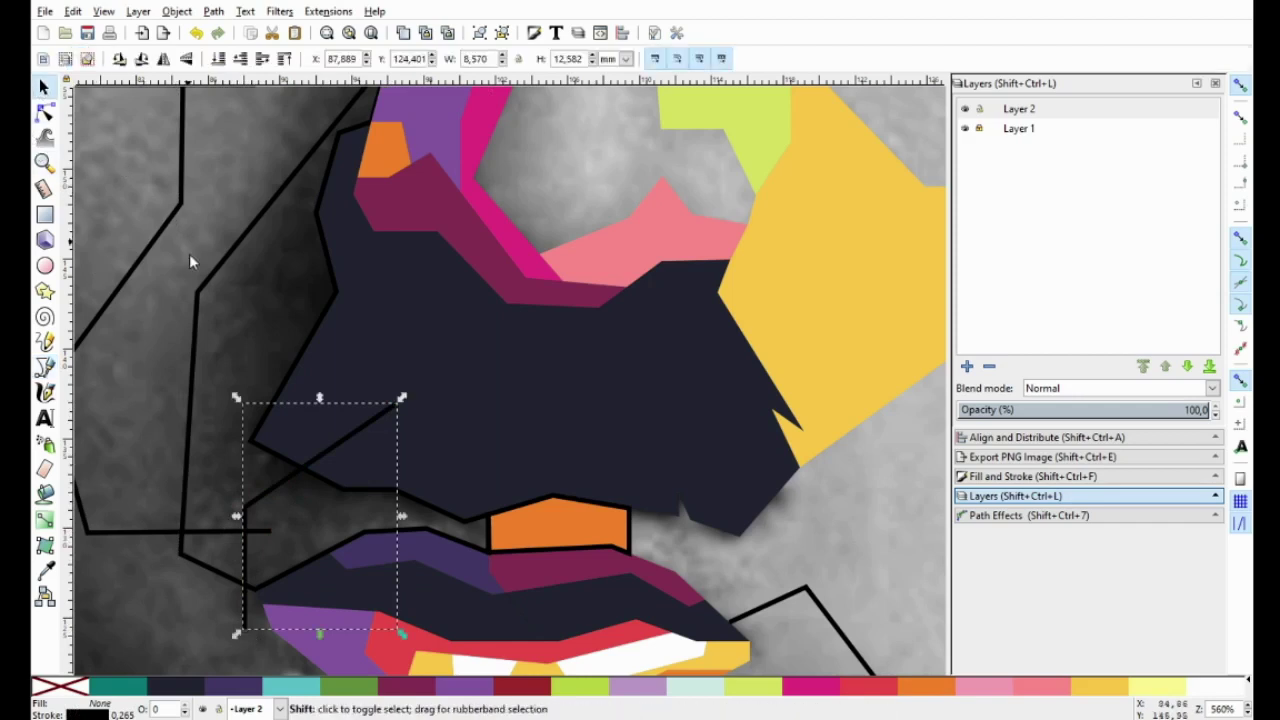
pyautogui.keyDown('shift'); pyautogui.click(206, 291); pyautogui.keyUp('shift')
pyautogui.click(228, 12)
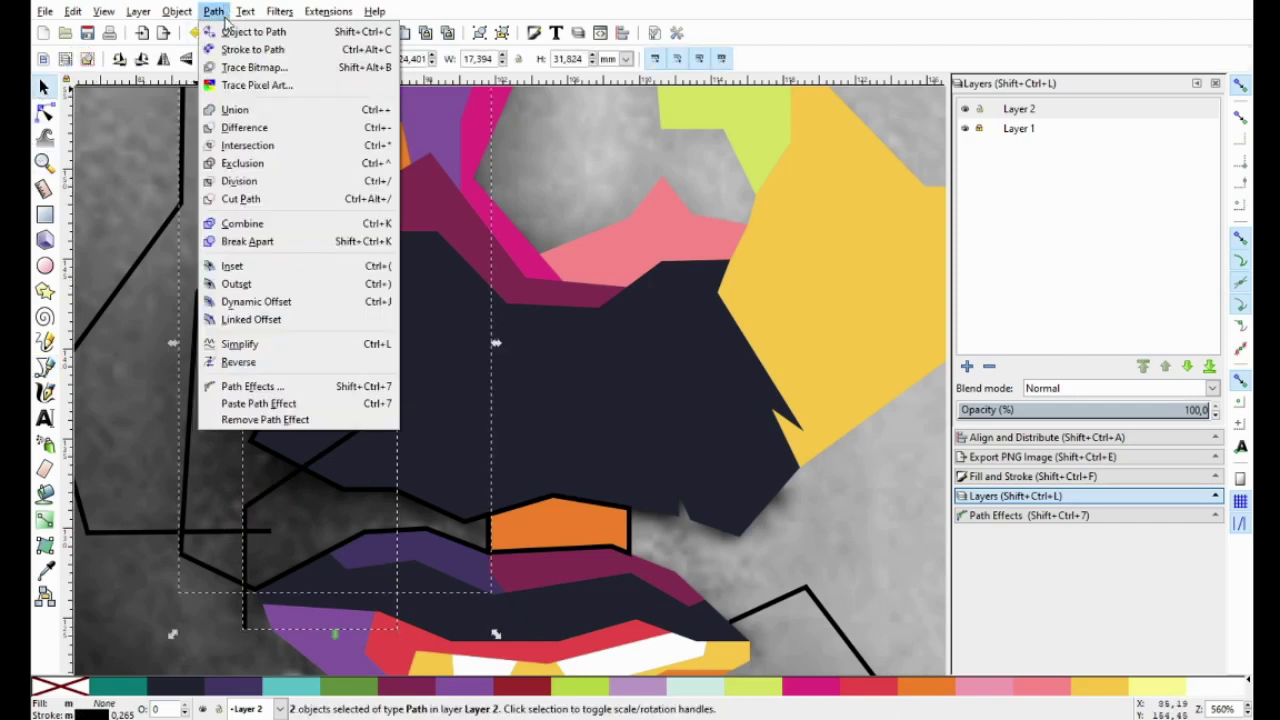
pyautogui.click(265, 177)
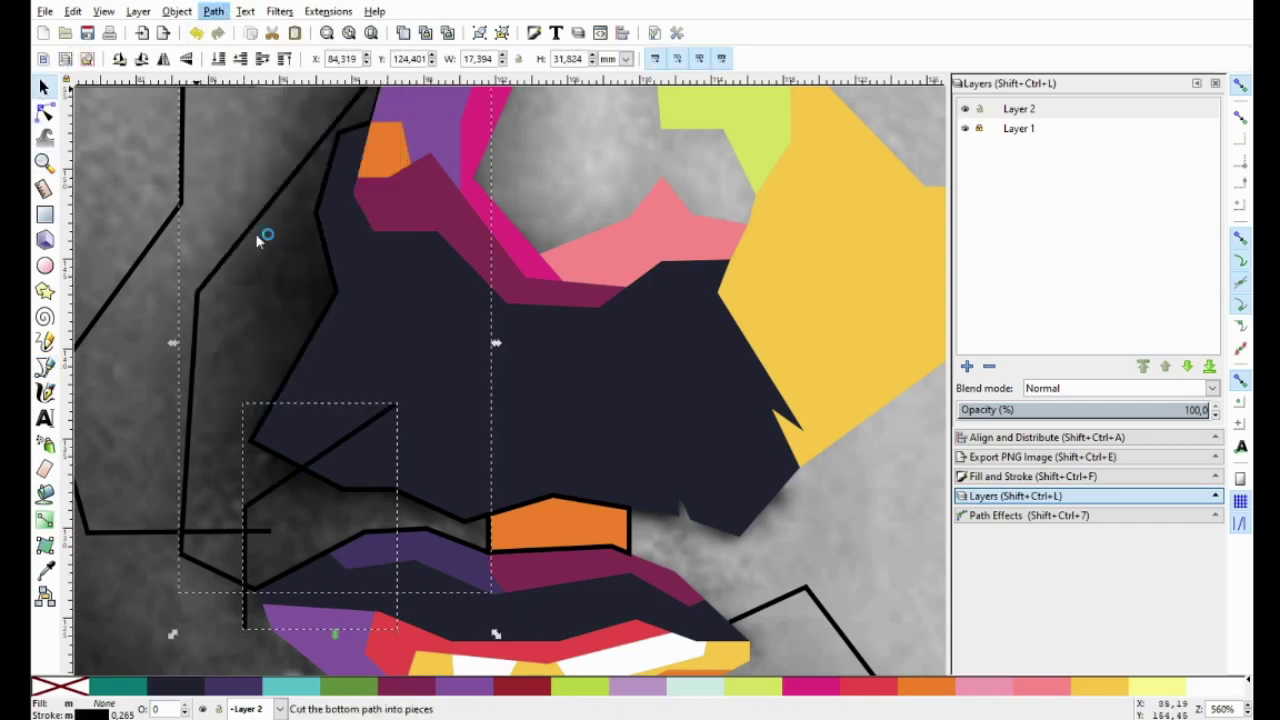
pyautogui.click(252, 685)
# Fill the lower cheek piece light purple #8456A1 and remove both pieces' outlines.
pyautogui.click(106, 477)
pyautogui.click(240, 415)
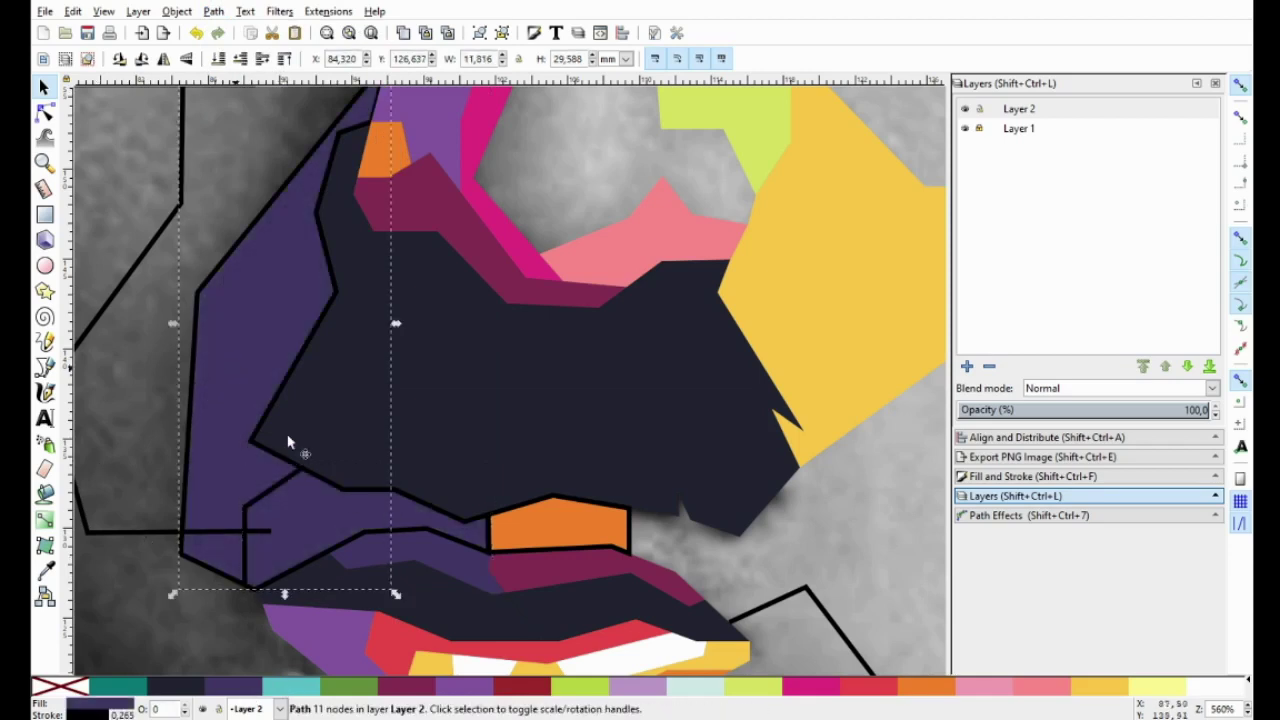
pyautogui.click(298, 511)
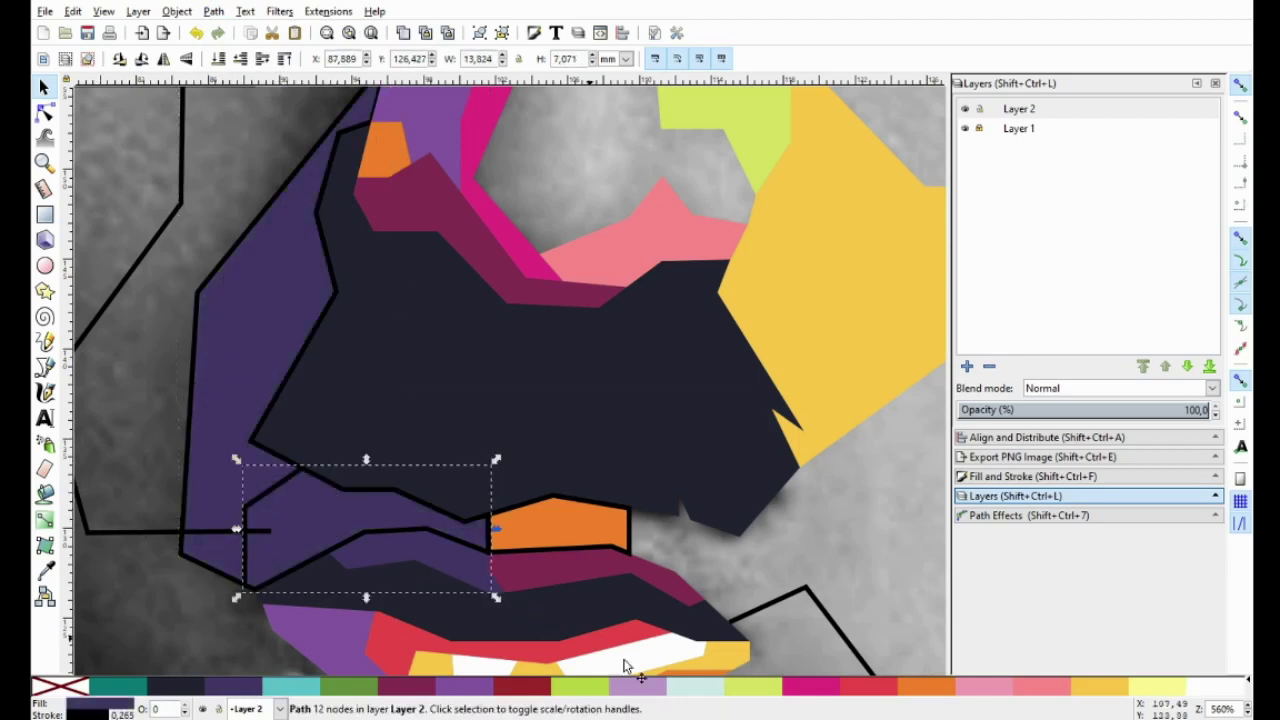
pyautogui.click(472, 690)
pyautogui.keyDown('shift'); pyautogui.click(232, 371); pyautogui.keyUp('shift')
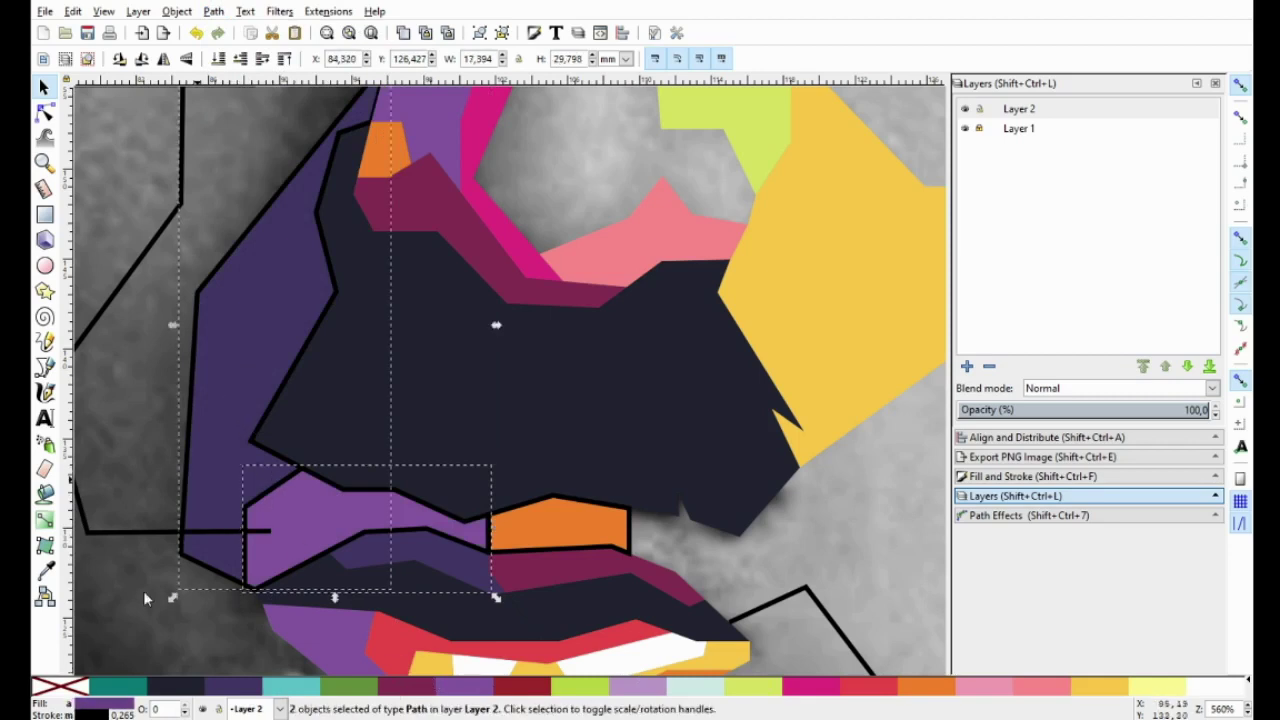
pyautogui.rightClick(80, 687)
pyautogui.click(112, 609)
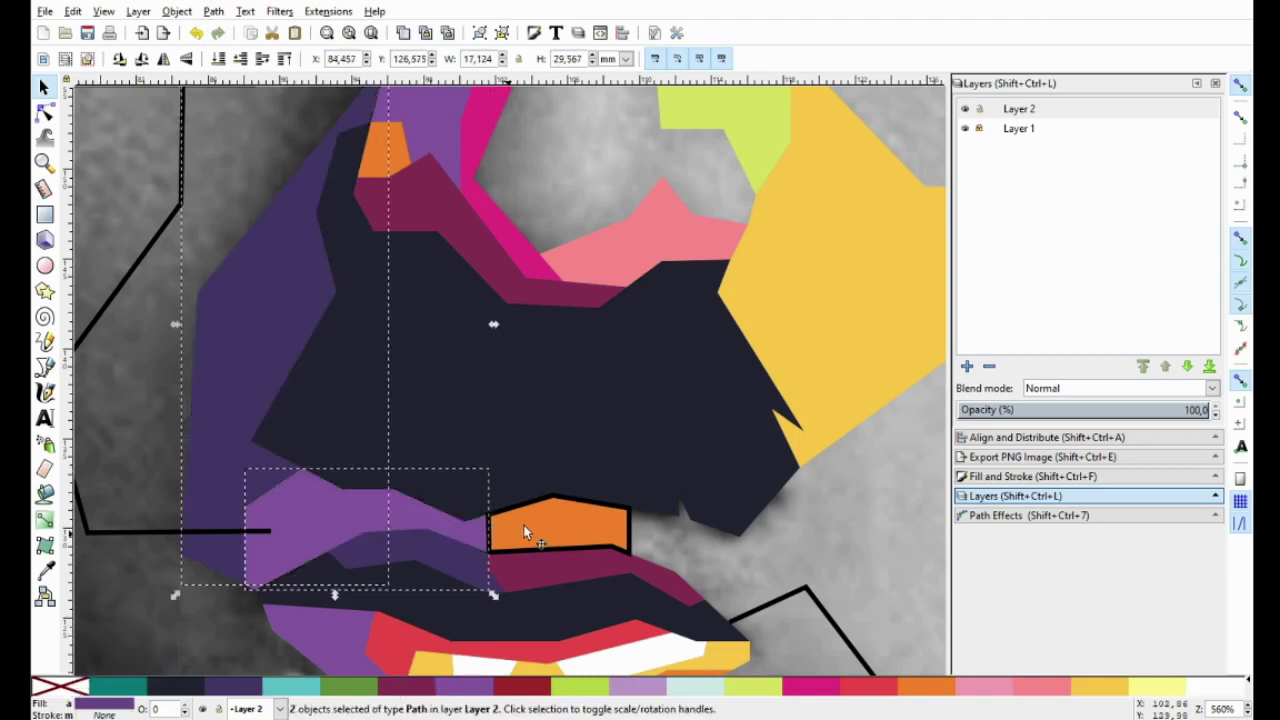
# Remove the outline from the orange shape above the lip.
pyautogui.click(523, 524)
pyautogui.rightClick(75, 687)
pyautogui.click(112, 608)
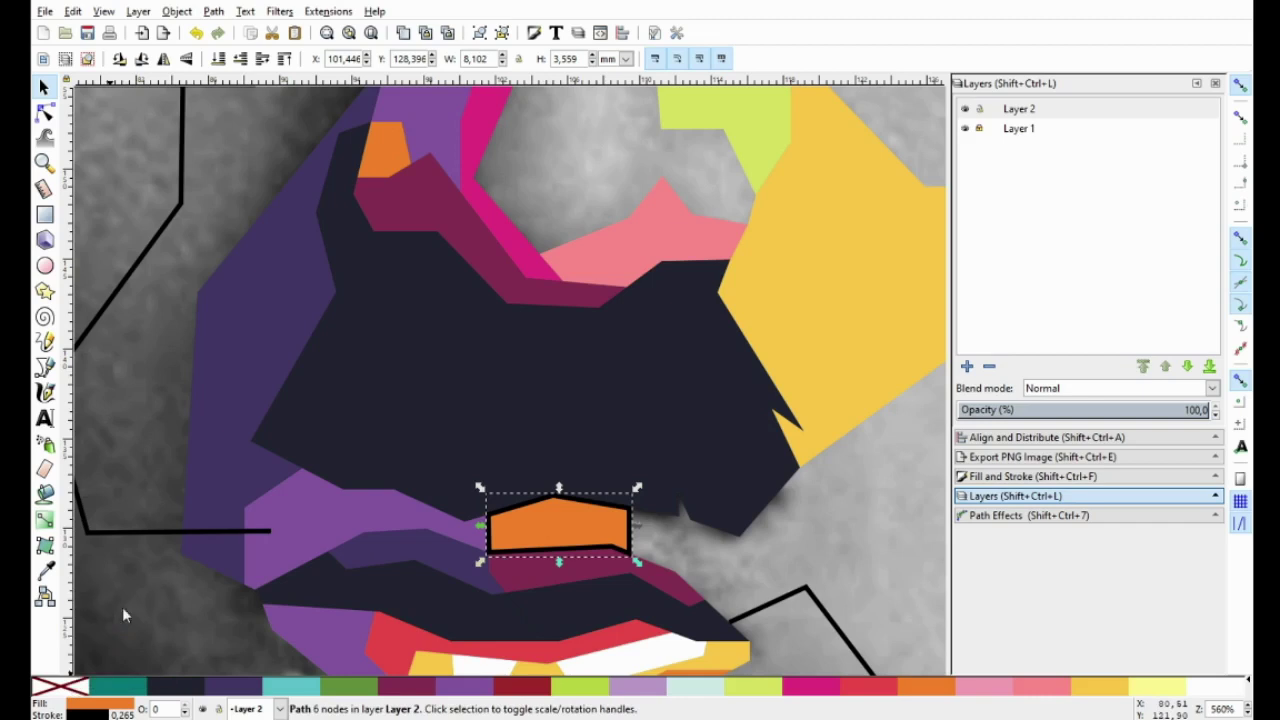
pyautogui.scroll(-3, 196, 561)
pyautogui.click(451, 544)
pyautogui.scroll(1, 320, 553)
pyautogui.scroll(-2, 440, 461)
pyautogui.scroll(-1, 636, 448)
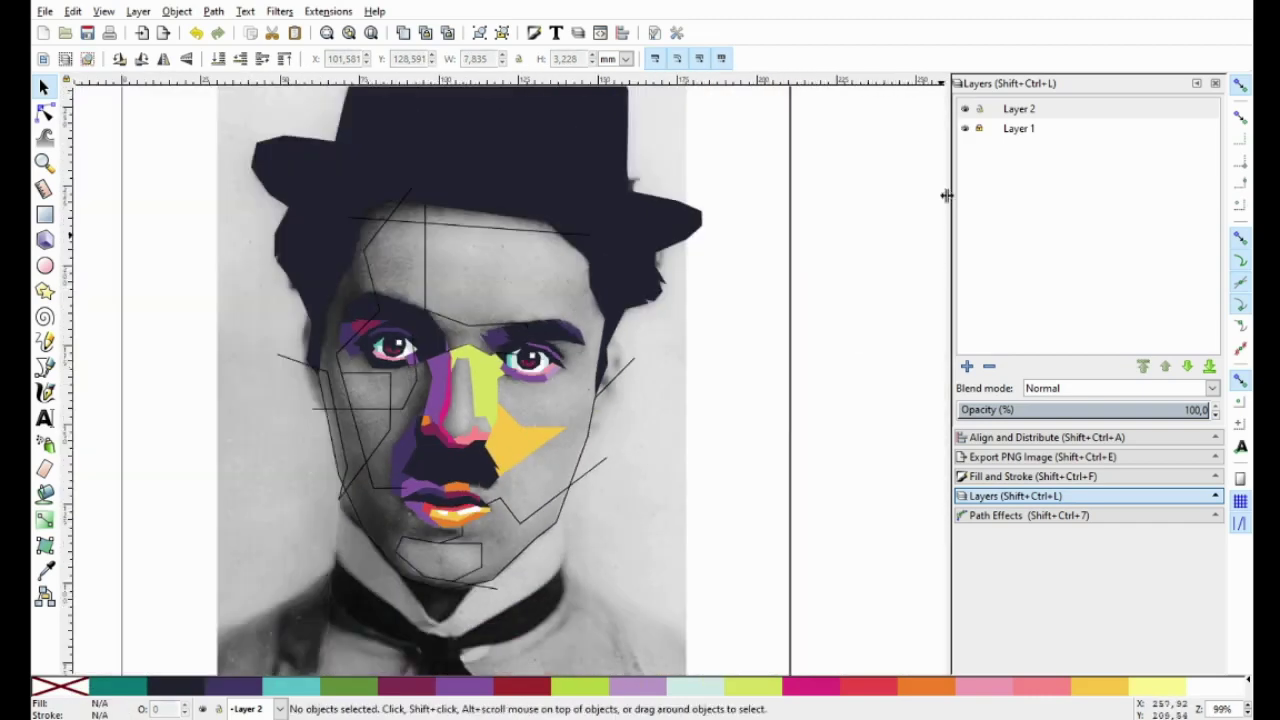
pyautogui.click(968, 130)
pyautogui.click(966, 129)
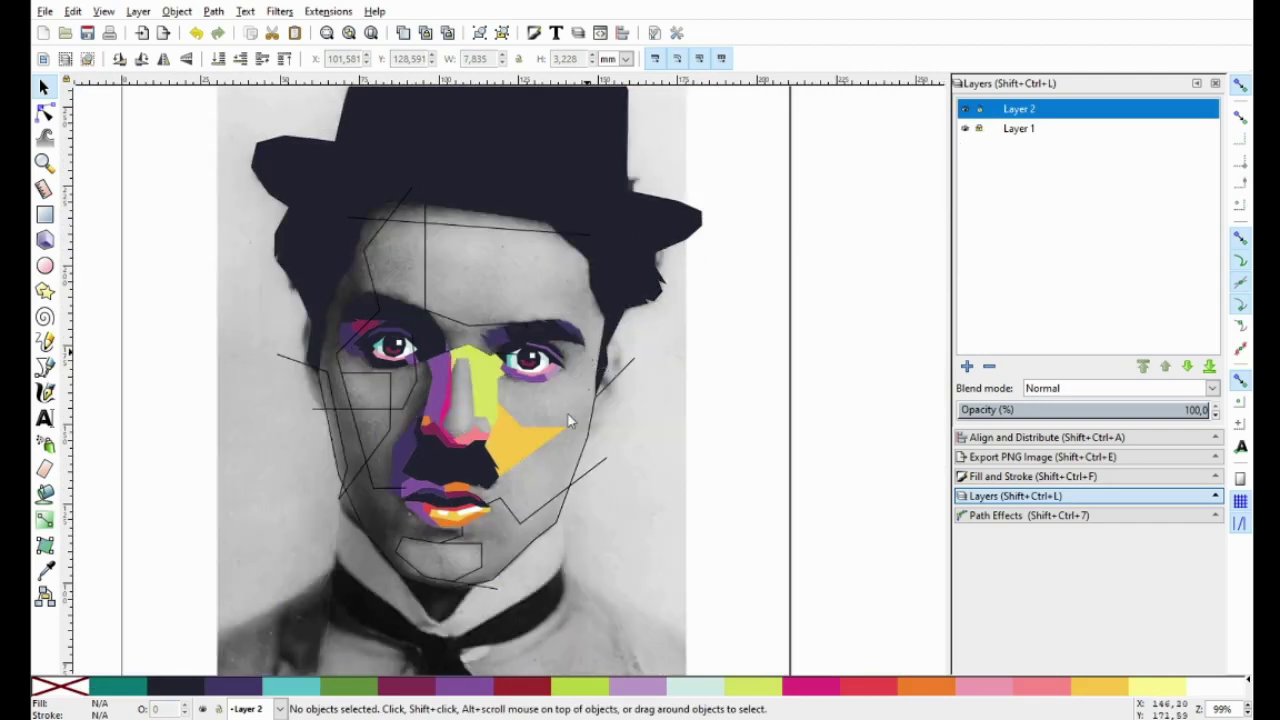
pyautogui.scroll(1, 476, 517)
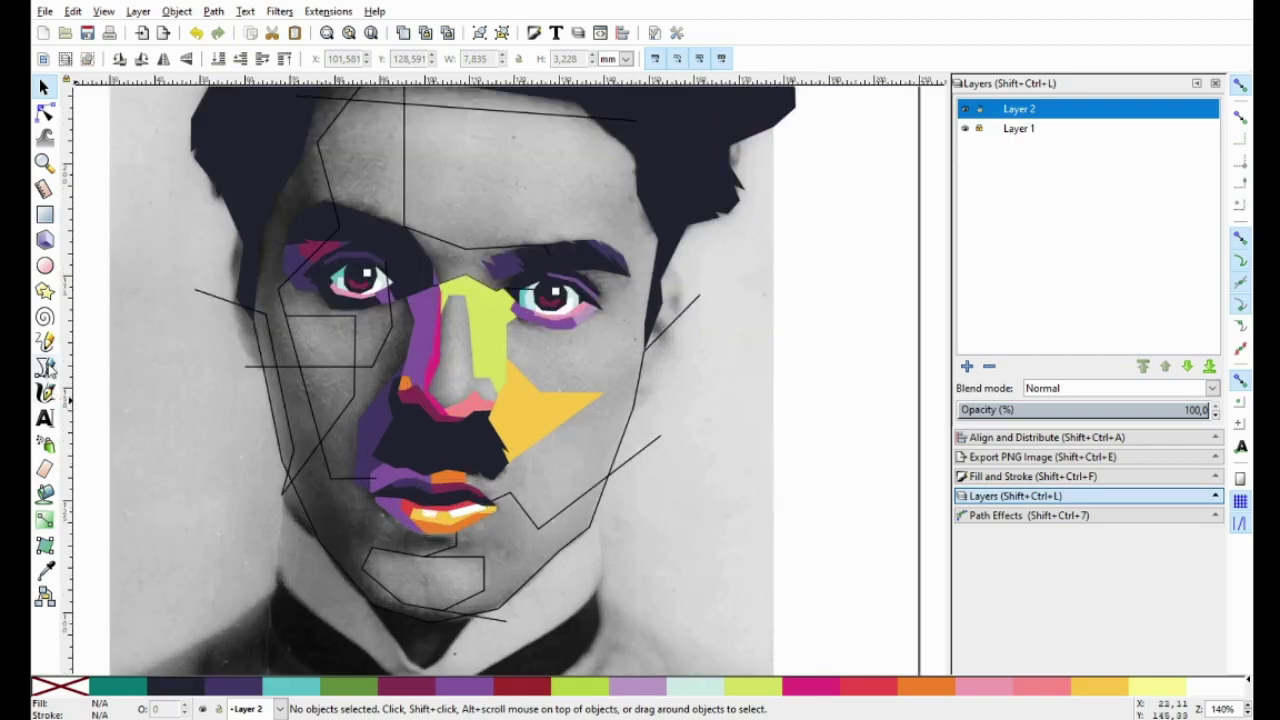
pyautogui.click(45, 367)
pyautogui.scroll(3, 540, 311)
pyautogui.scroll(1, 557, 314)
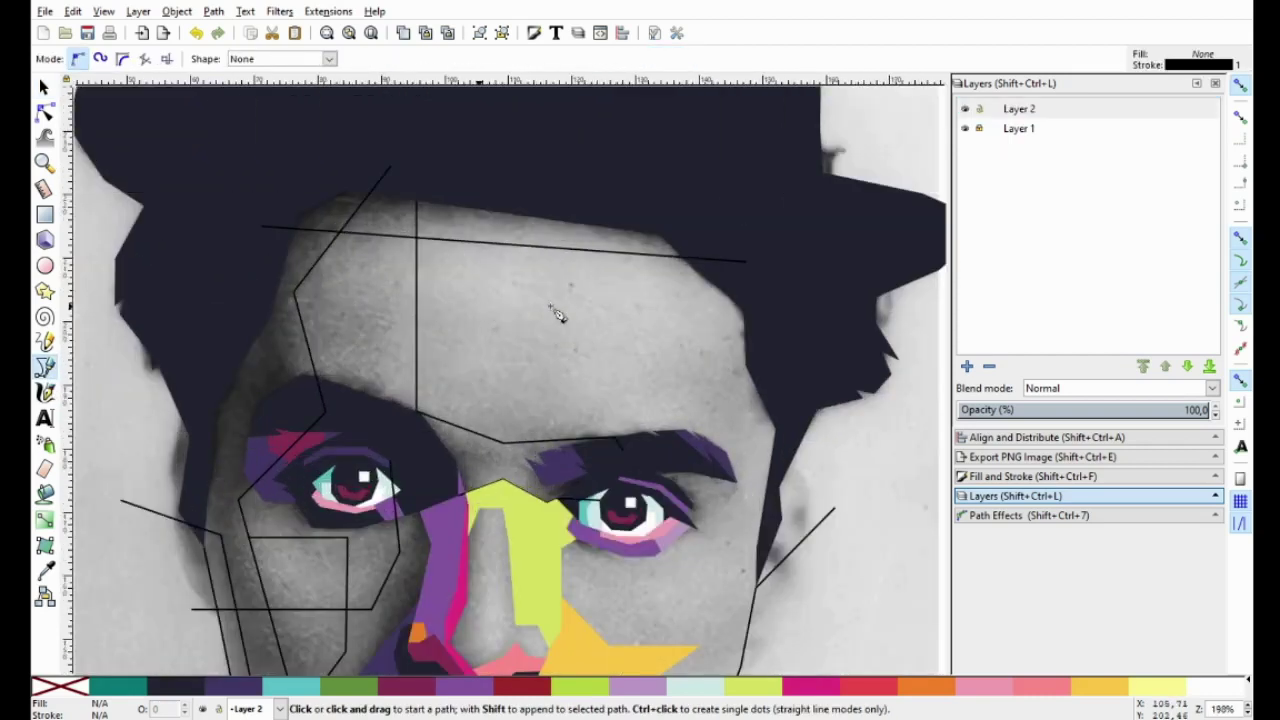
pyautogui.click(759, 286)
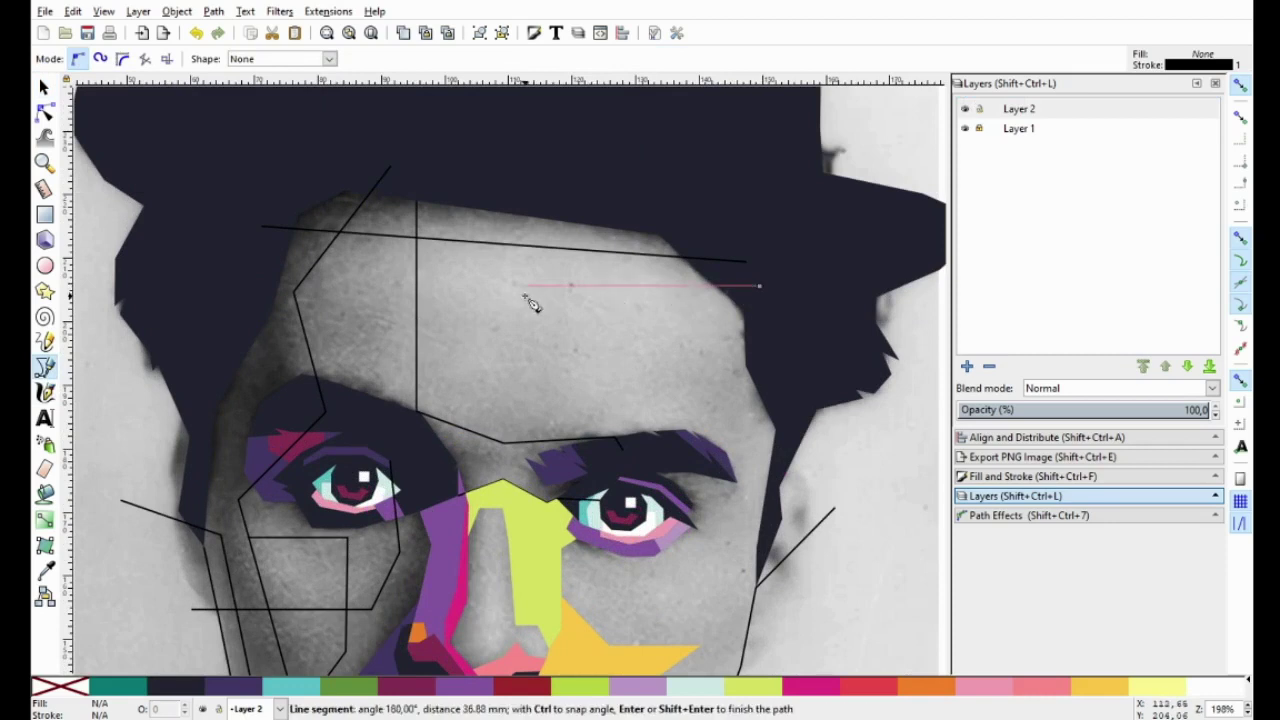
pyautogui.press('Escape')
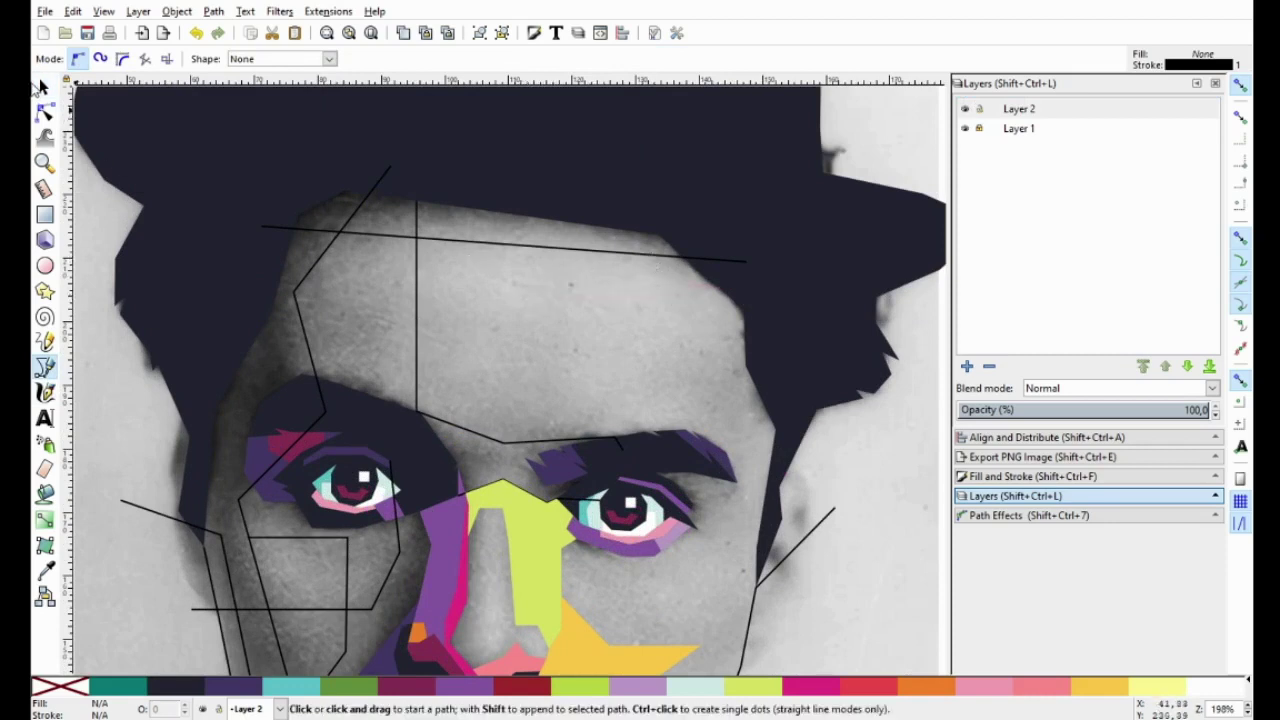
pyautogui.click(44, 87)
pyautogui.click(496, 250)
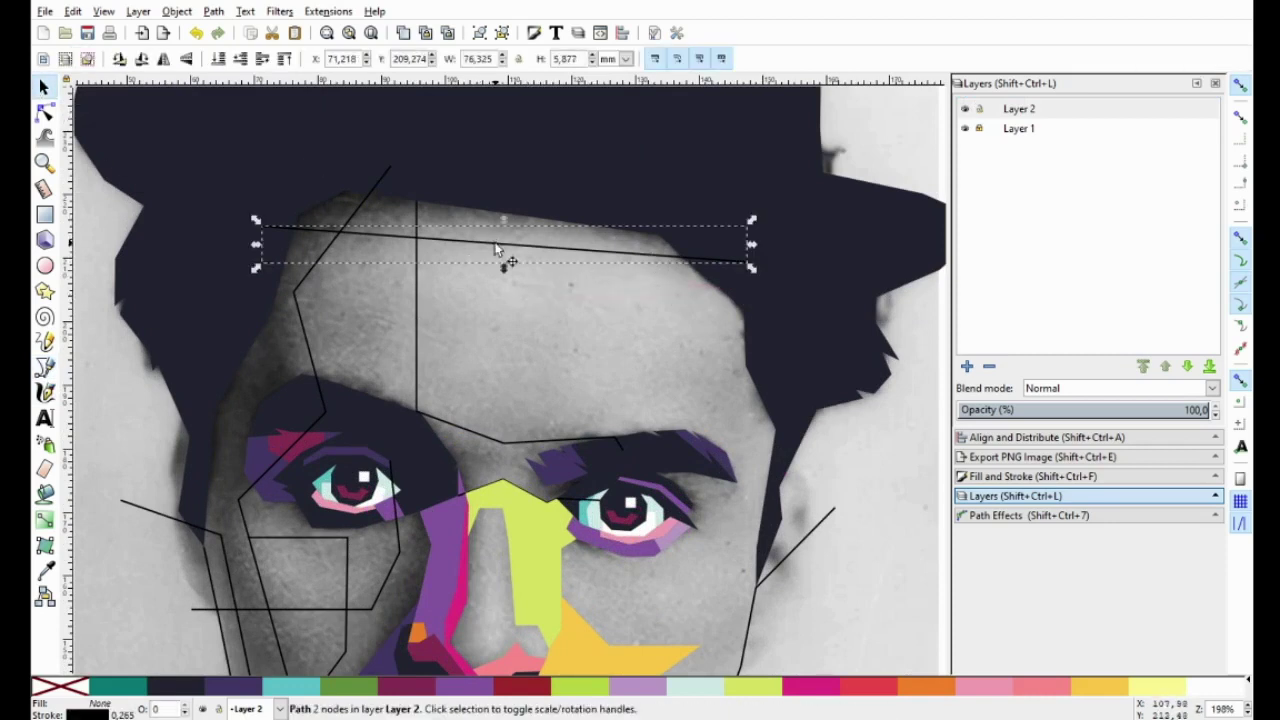
pyautogui.press('Delete')
pyautogui.click(44, 366)
pyautogui.click(735, 241)
pyautogui.click(492, 265)
pyautogui.press('BackSpace')
pyautogui.click(512, 286)
pyautogui.click(510, 410)
pyautogui.click(581, 411)
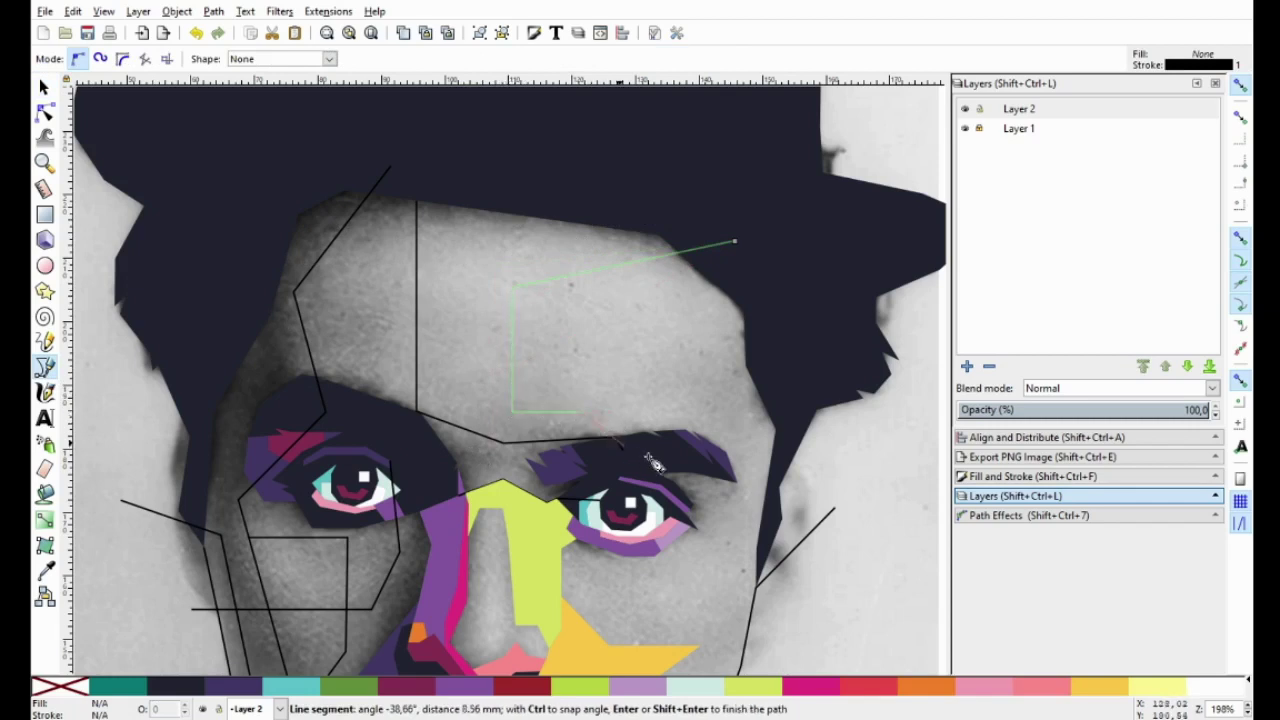
pyautogui.doubleClick(646, 460)
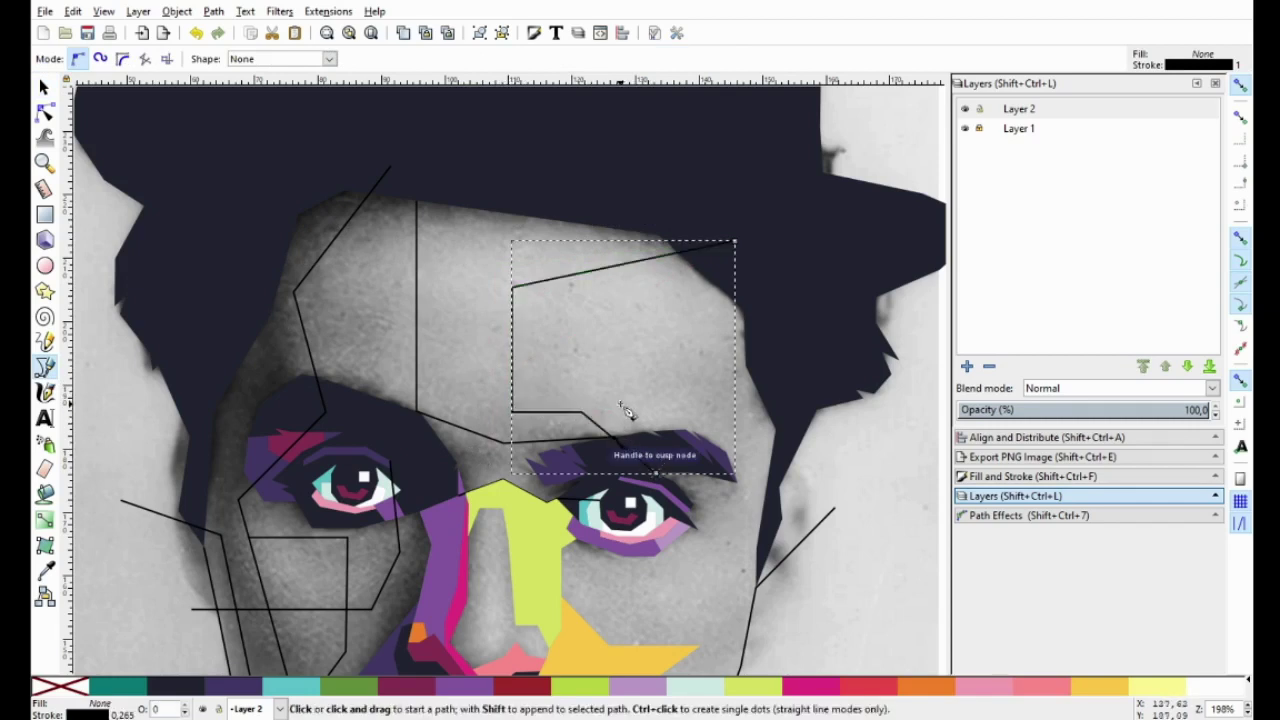
pyautogui.hotkey('ctrl', 'z')
pyautogui.hotkey('ctrl', 'z')
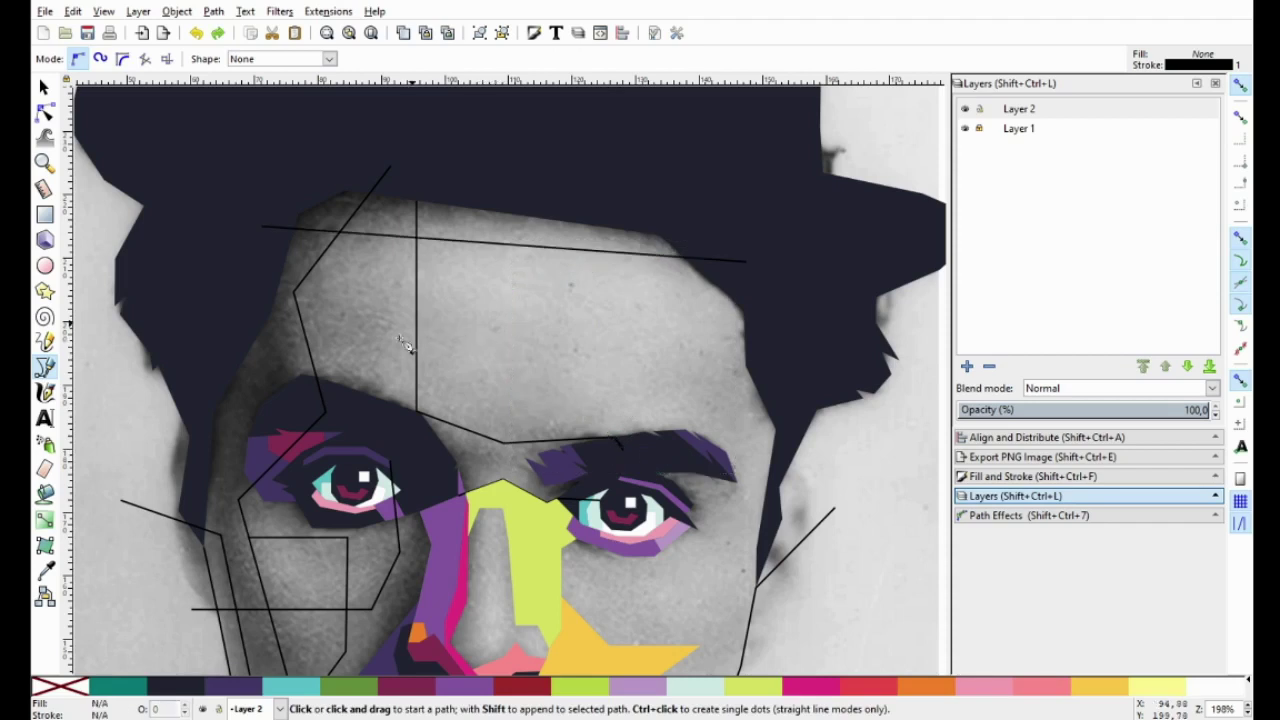
pyautogui.scroll(-2, 405, 345)
pyautogui.scroll(-1, 420, 420)
pyautogui.scroll(-3, 428, 330)
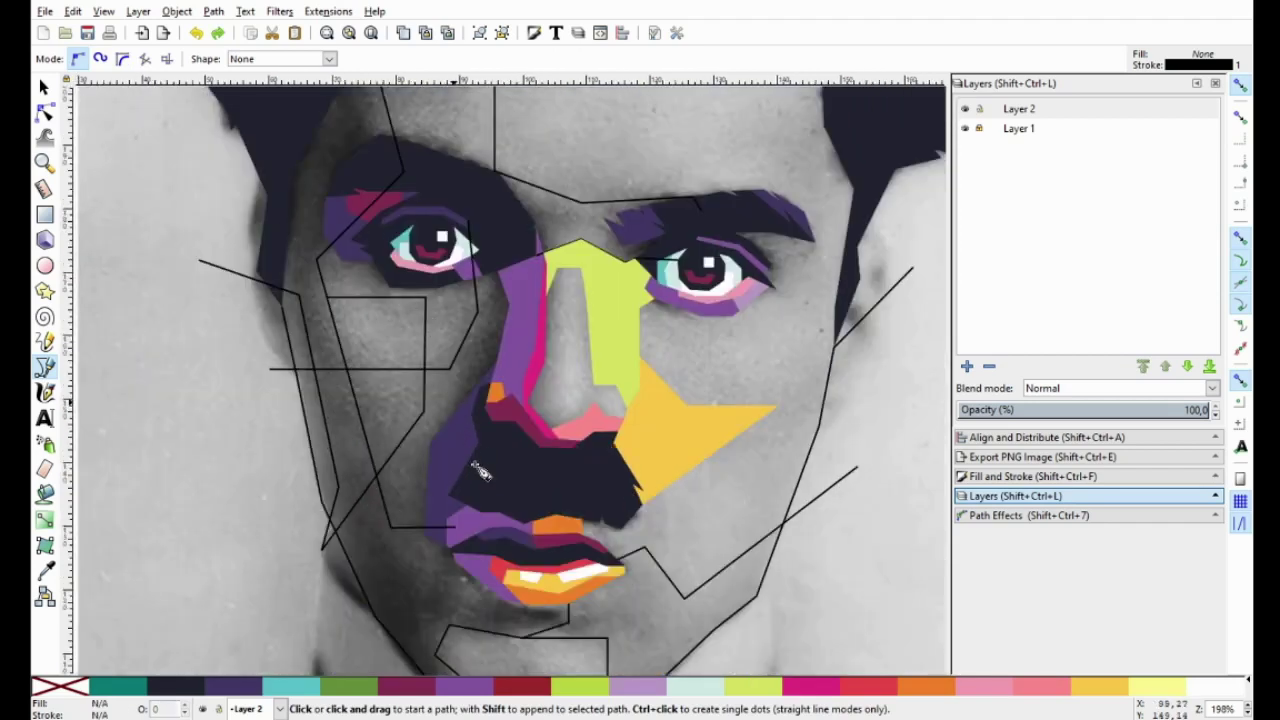
# Draw a closed four-corner shape beside the lower lip and fill it salmon pink.
pyautogui.moveTo(481, 473); pyautogui.dragTo(435, 398)
pyautogui.scroll(1, 443, 548)
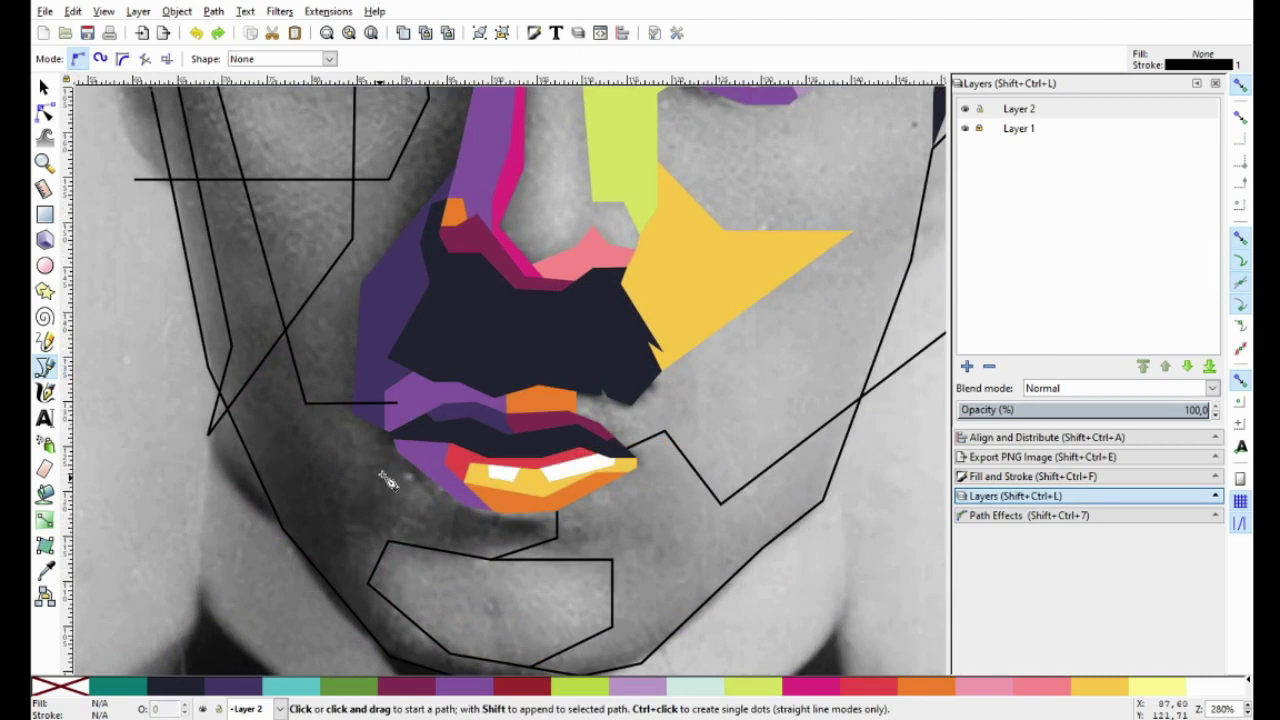
pyautogui.scroll(2, 388, 480)
pyautogui.click(413, 430)
pyautogui.click(381, 474)
pyautogui.click(451, 550)
pyautogui.click(520, 515)
pyautogui.click(418, 432)
pyautogui.scroll(-1, 418, 432)
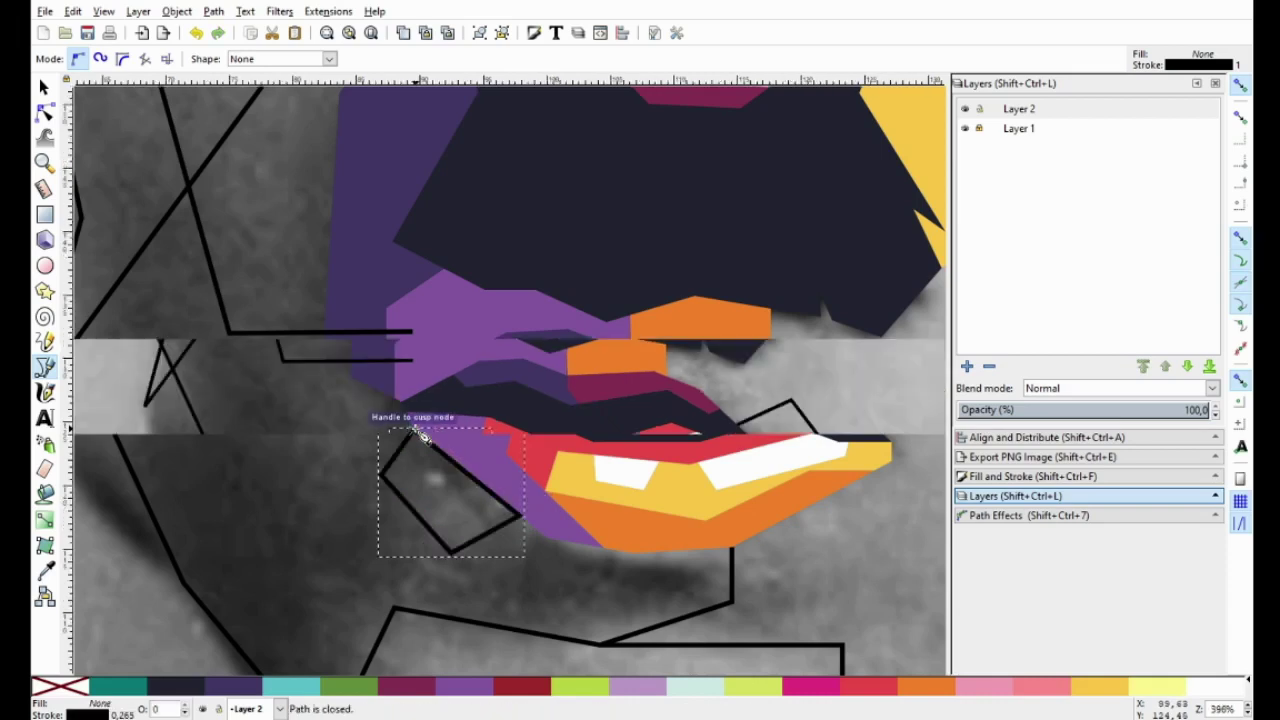
pyautogui.click(1043, 696)
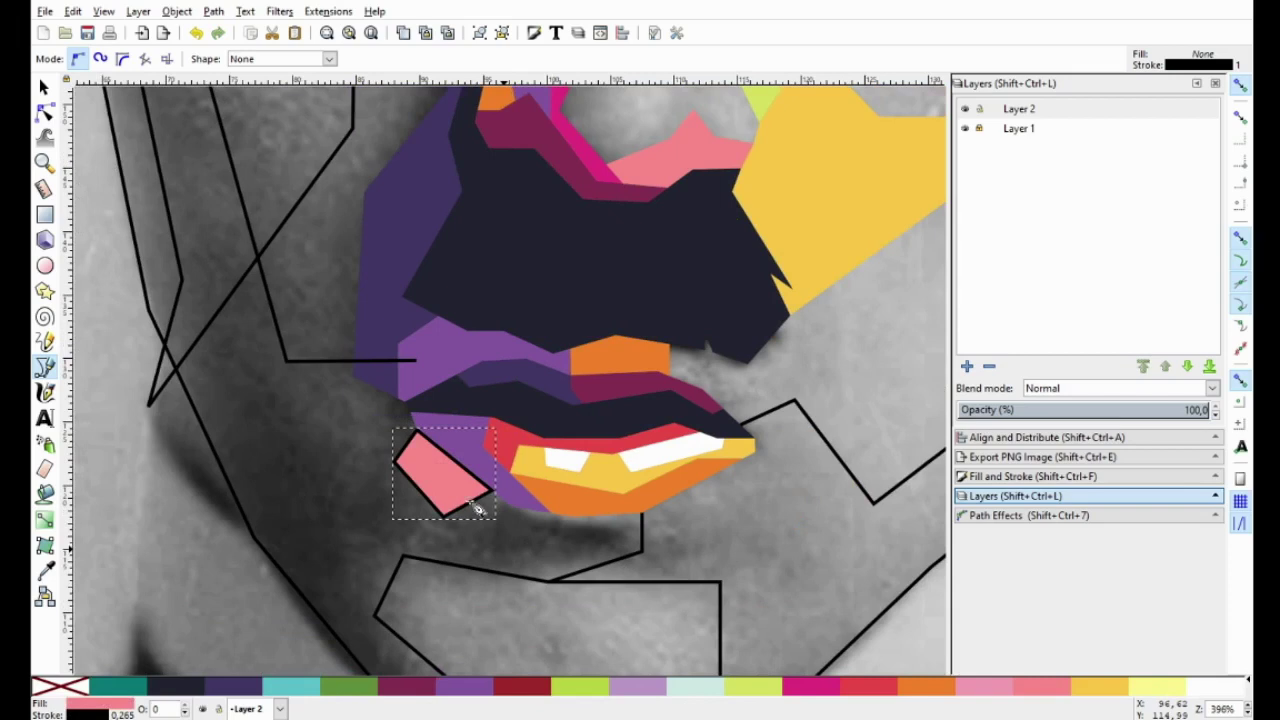
# Begin a new path from the cheek line to the mouth shape's edge.
pyautogui.hscroll(-1, 420, 450)
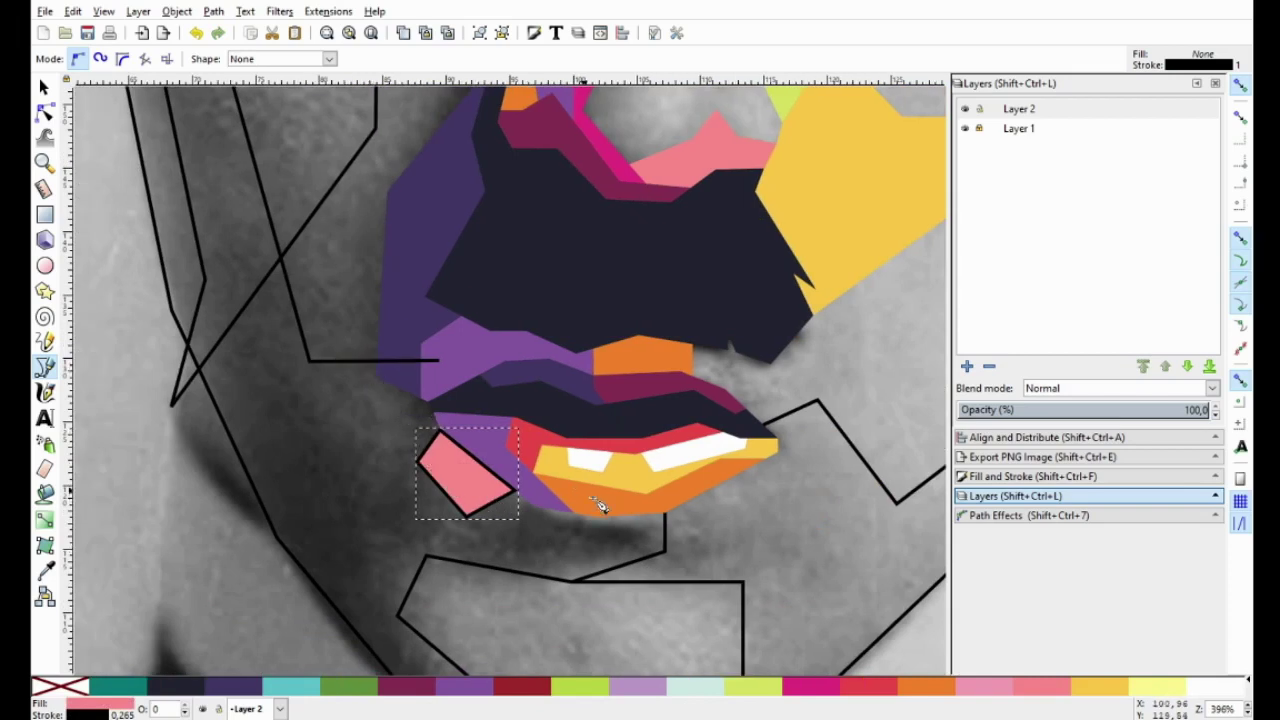
pyautogui.keyDown('ctrl'); pyautogui.scroll(1, 503, 528); pyautogui.keyUp('ctrl')
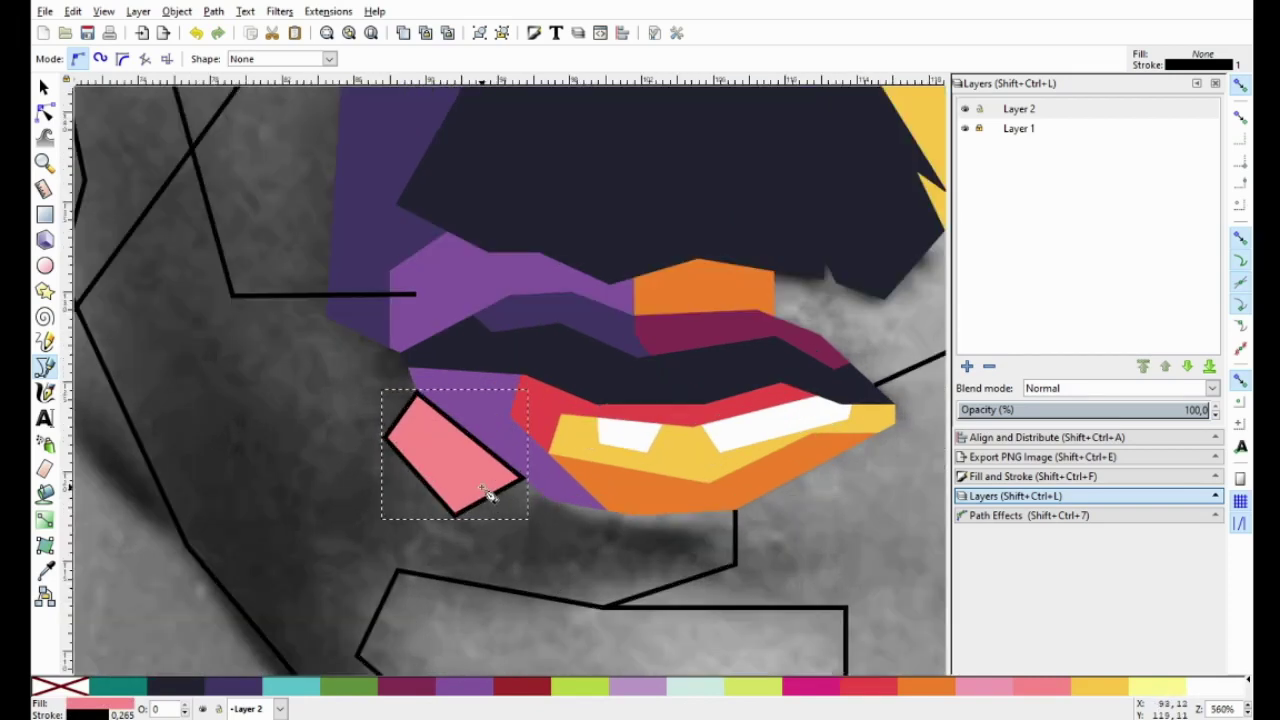
pyautogui.click(330, 294)
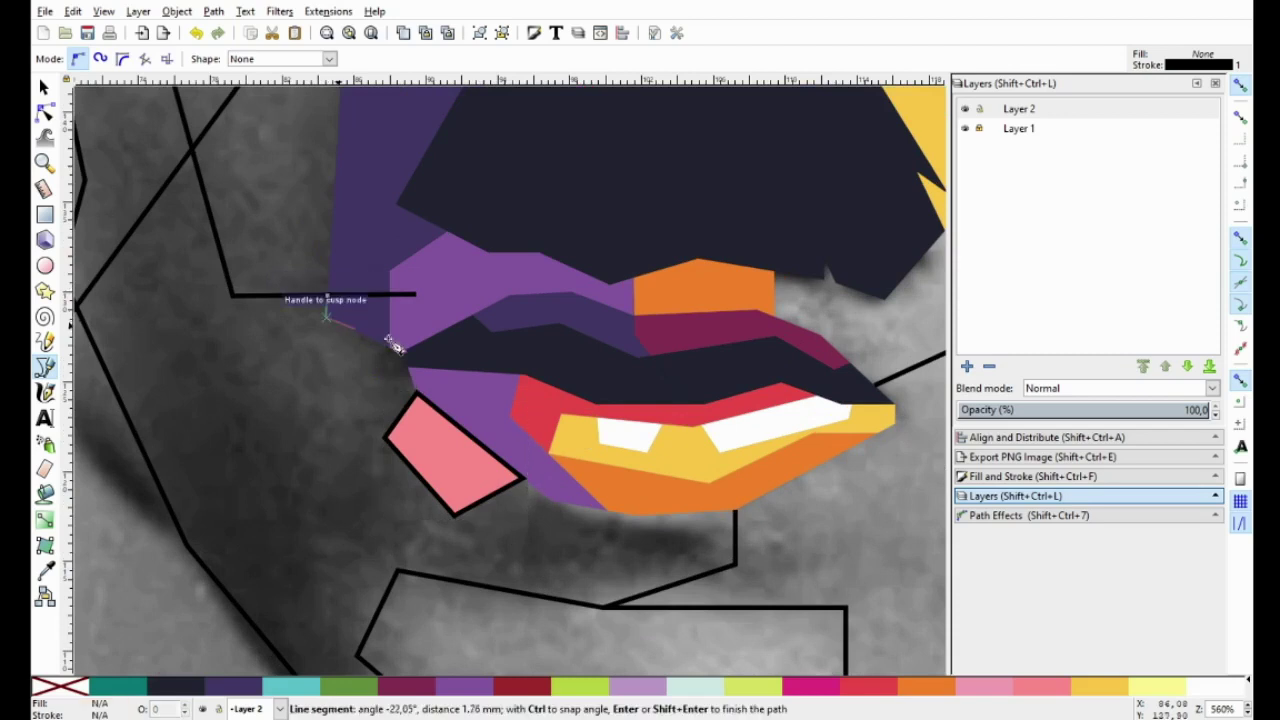
pyautogui.keyDown('ctrl'); pyautogui.scroll(3, 397, 347); pyautogui.keyUp('ctrl')
pyautogui.click(400, 364)
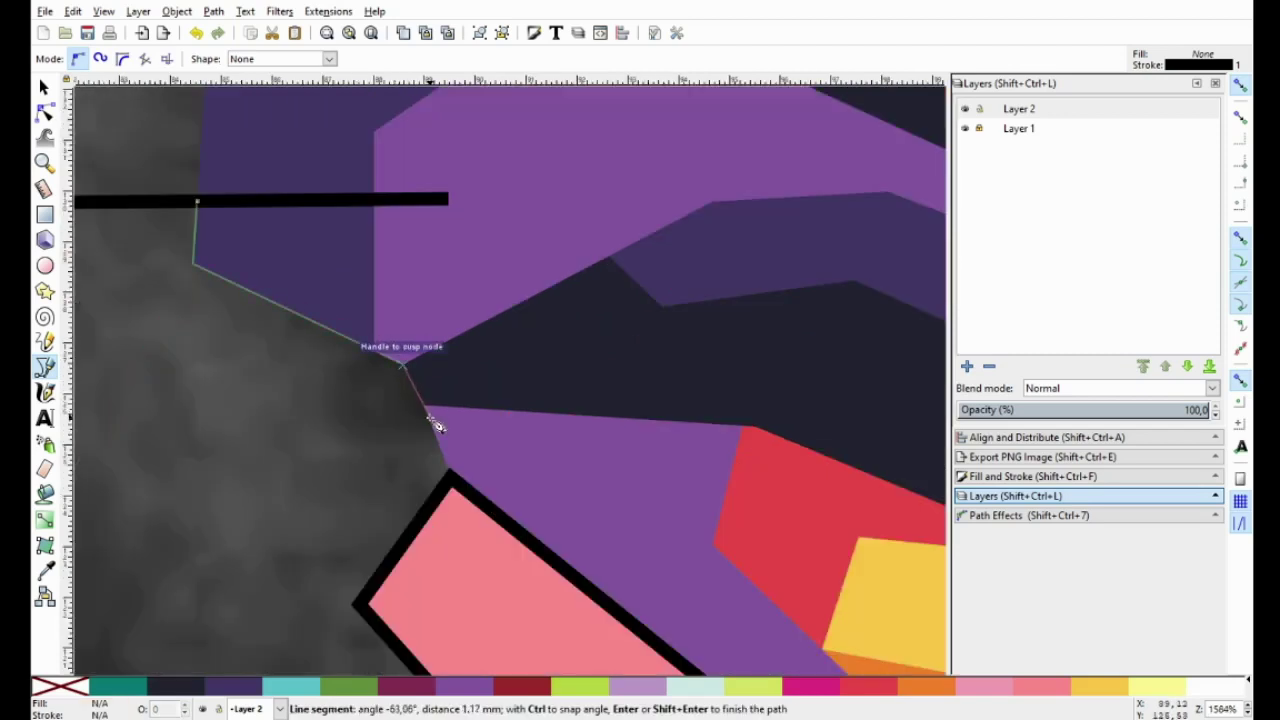
# Trace outline corners around the pink patch, along the lower lip edge and down the chin.
pyautogui.keyDown('ctrl'); pyautogui.scroll(-2, 438, 474); pyautogui.keyUp('ctrl')
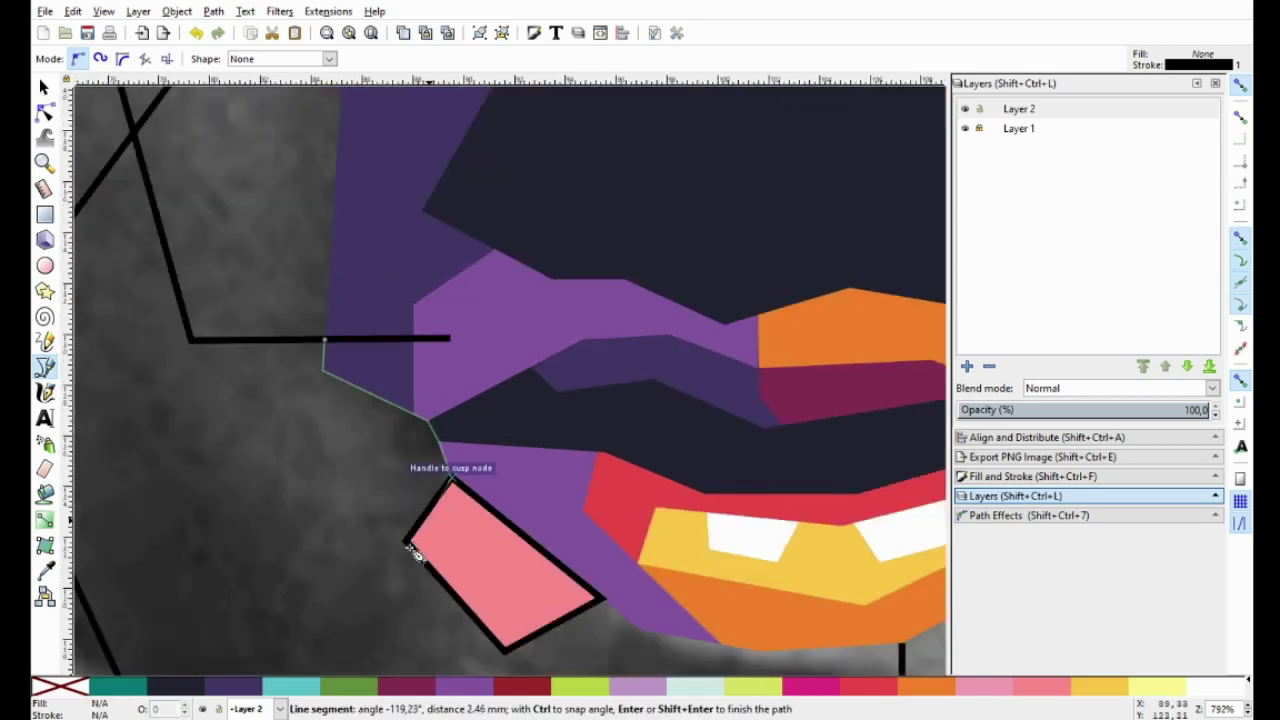
pyautogui.scroll(-3, 443, 508)
pyautogui.click(345, 421)
pyautogui.click(445, 530)
pyautogui.click(540, 479)
pyautogui.click(580, 513)
pyautogui.click(656, 522)
pyautogui.click(703, 530)
pyautogui.click(840, 527)
pyautogui.click(843, 603)
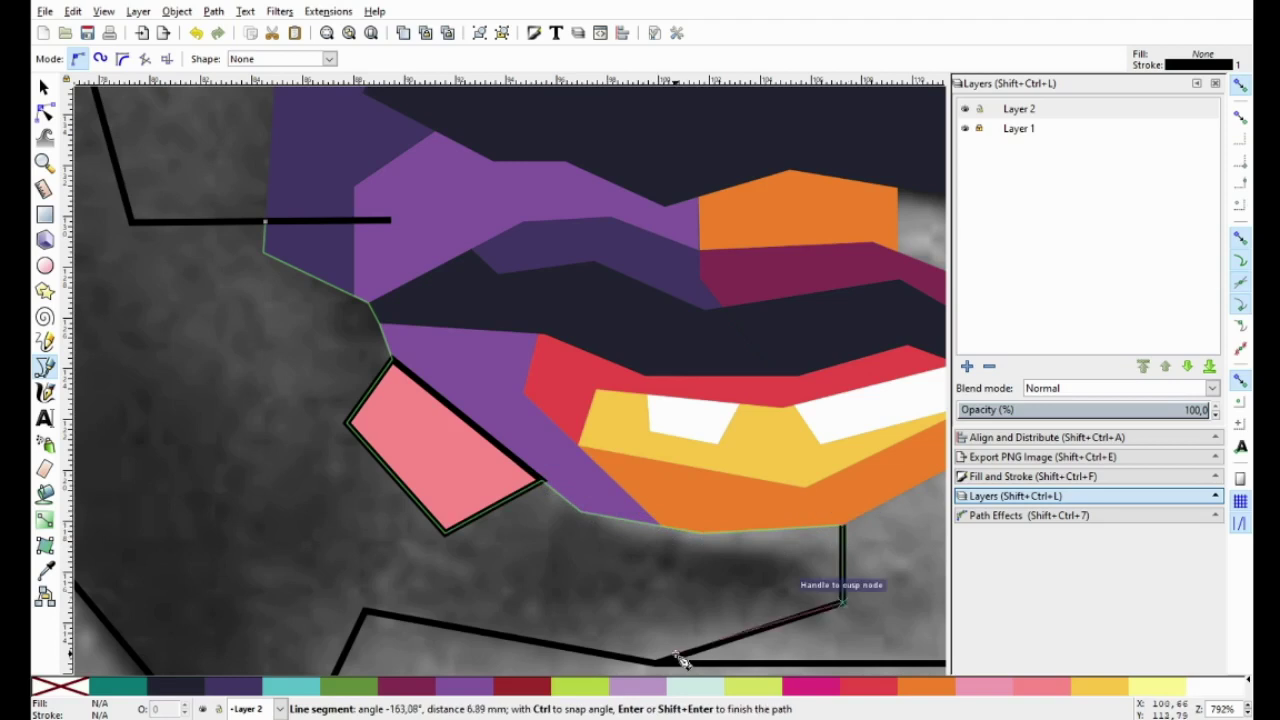
pyautogui.click(655, 660)
pyautogui.click(366, 610)
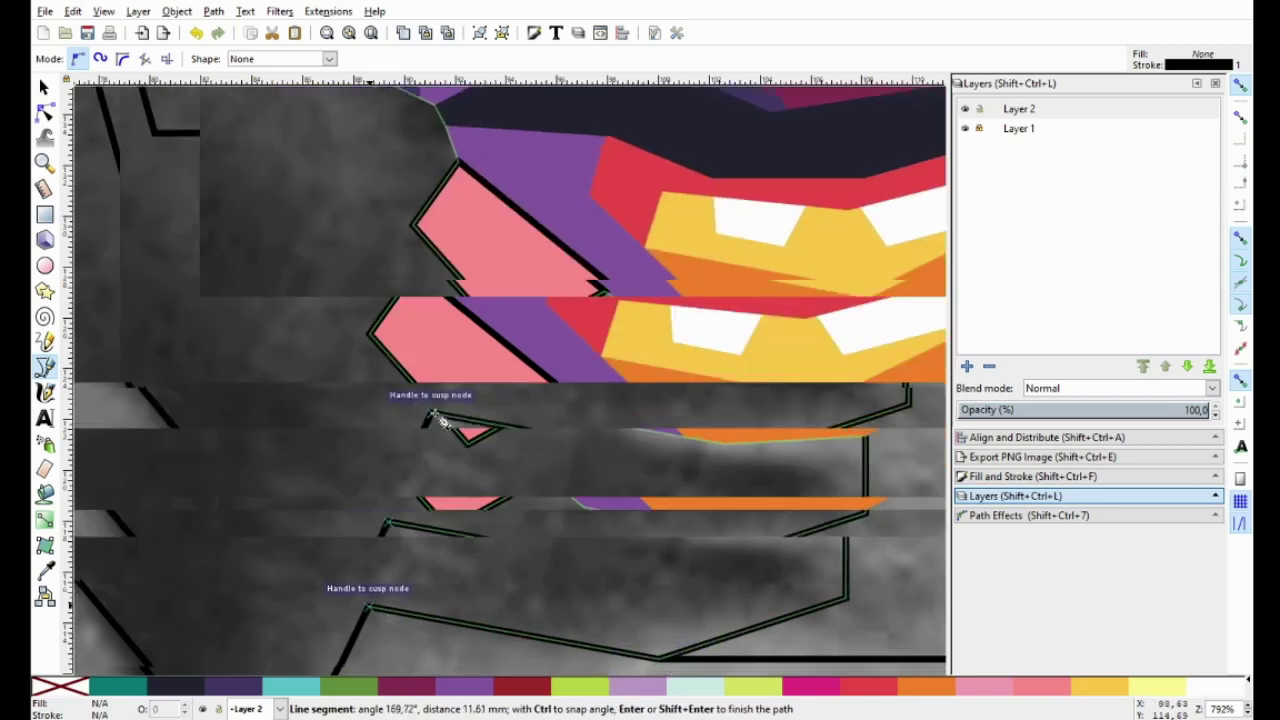
# Add corners along the left jawline up to the line crossing and close the chin outline.
pyautogui.scroll(-5, 380, 600)
pyautogui.hscroll(-2, 380, 600)
pyautogui.click(379, 528)
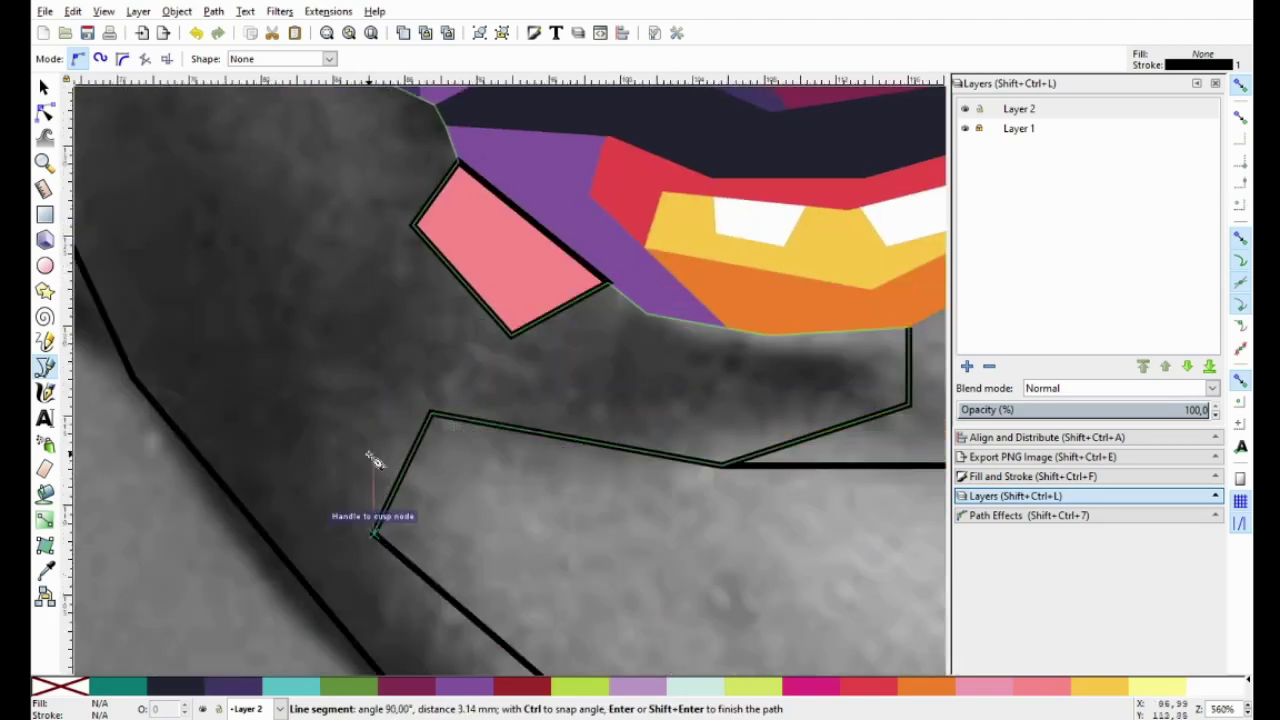
pyautogui.scroll(-3, 371, 457)
pyautogui.click(450, 555)
pyautogui.scroll(1, 455, 558)
pyautogui.scroll(2, 534, 571)
pyautogui.click(705, 578)
pyautogui.click(491, 626)
pyautogui.hscroll(-5, 290, 555)
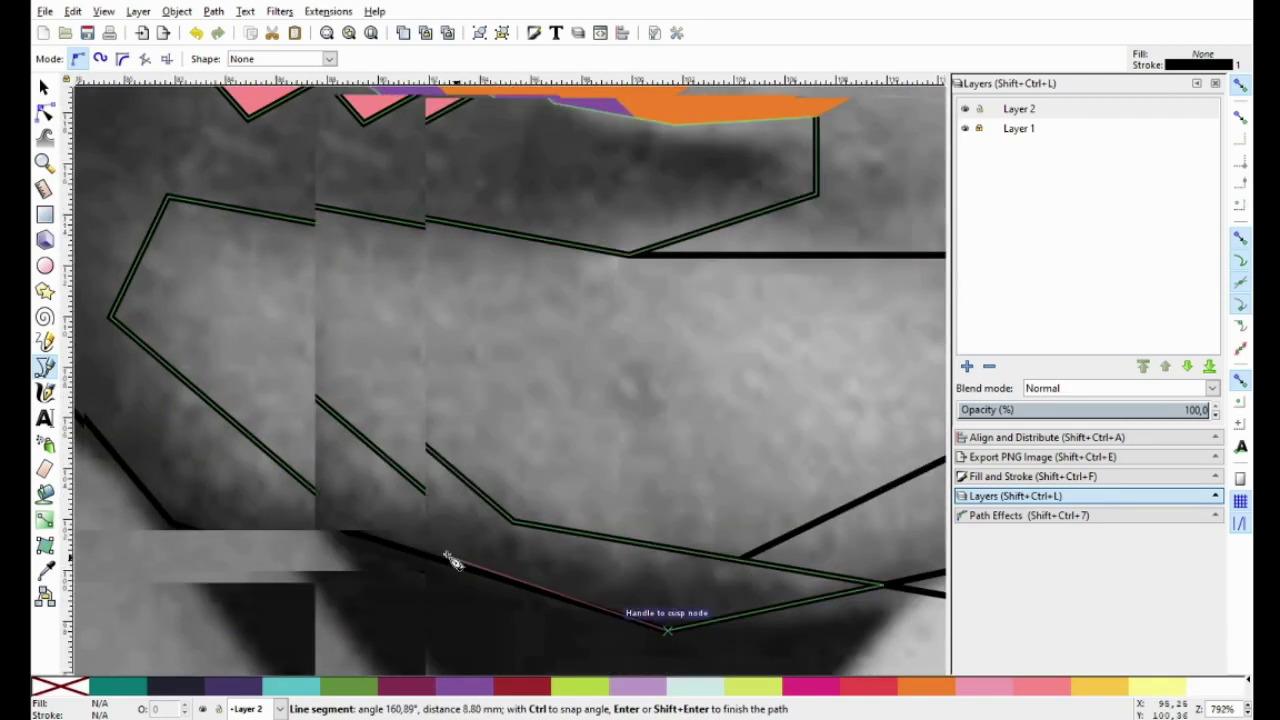
pyautogui.click(343, 530)
pyautogui.scroll(-2, 380, 520)
pyautogui.scroll(1, 423, 534)
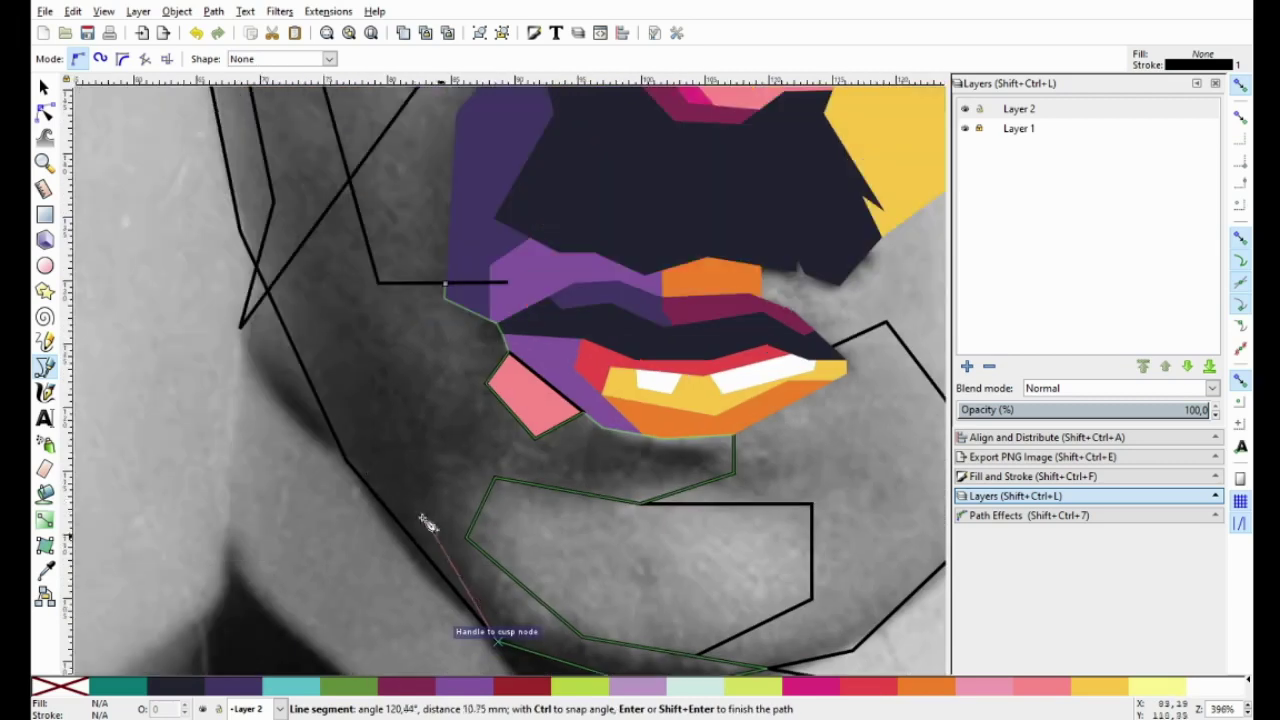
pyautogui.click(268, 290)
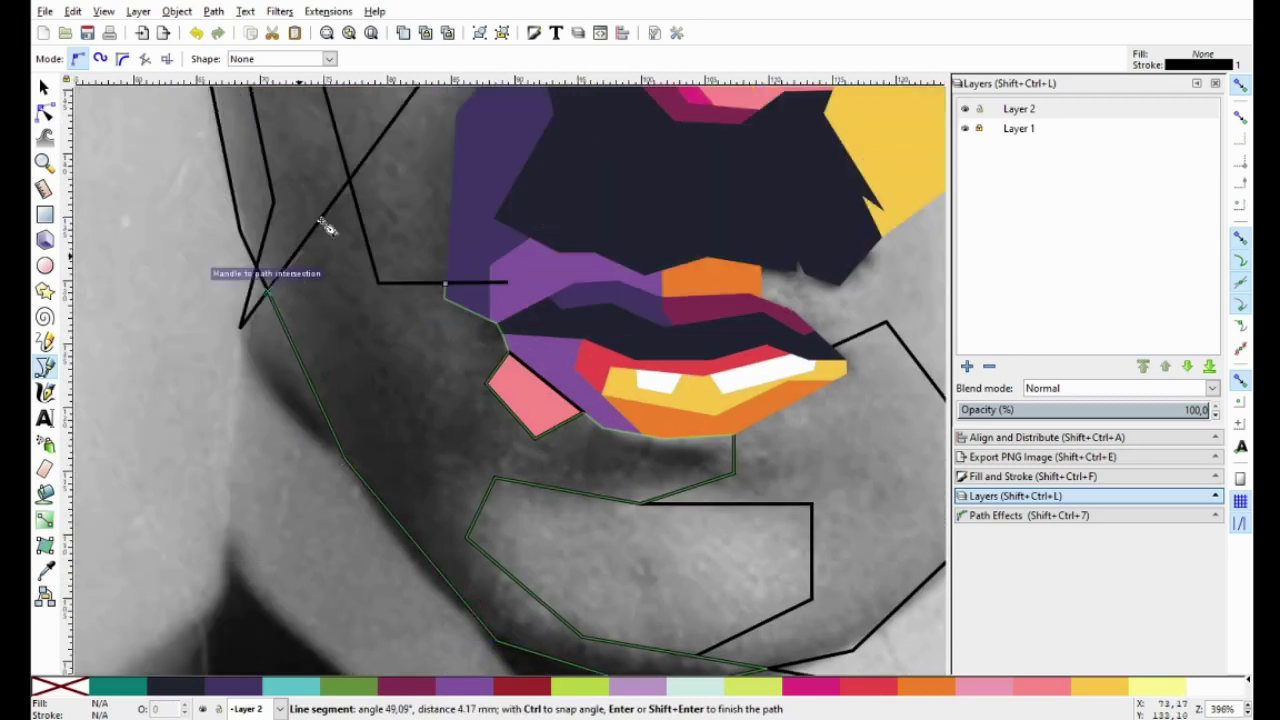
pyautogui.click(350, 180)
pyautogui.click(418, 296)
pyautogui.click(445, 288)
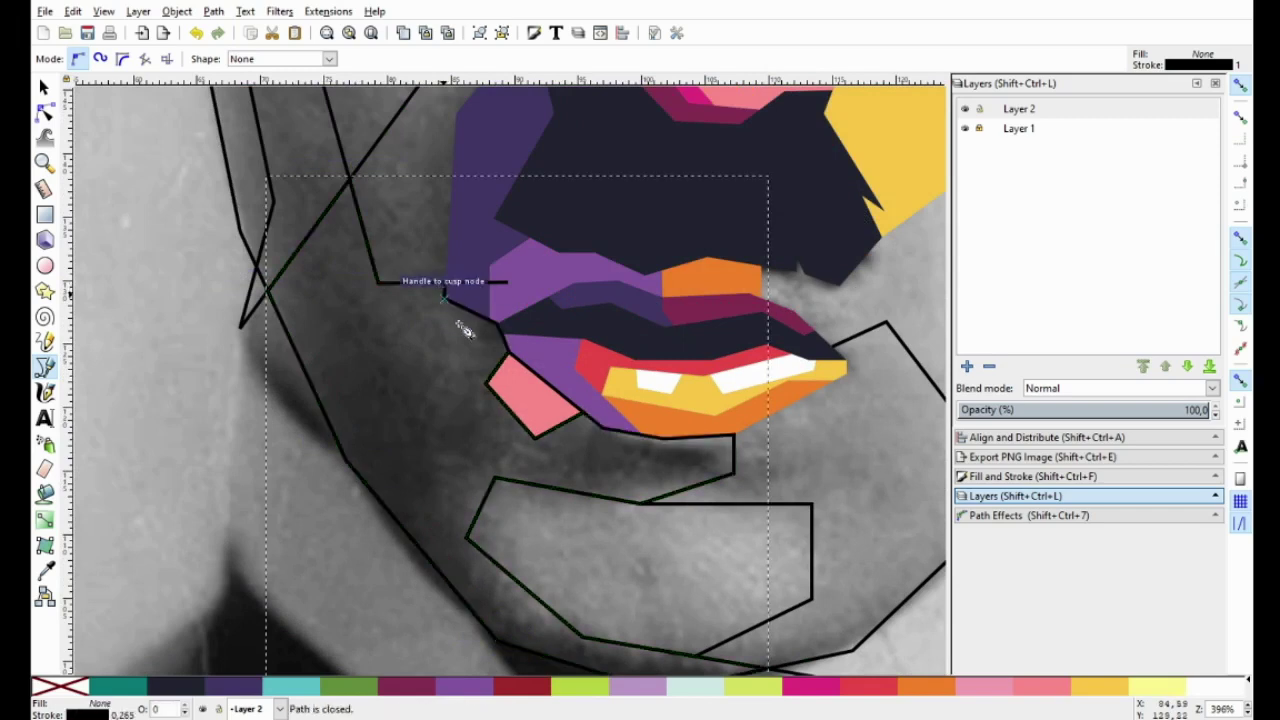
# Apply the maroon swatch, then set the chin shape's fill to none.
pyautogui.click(400, 686)
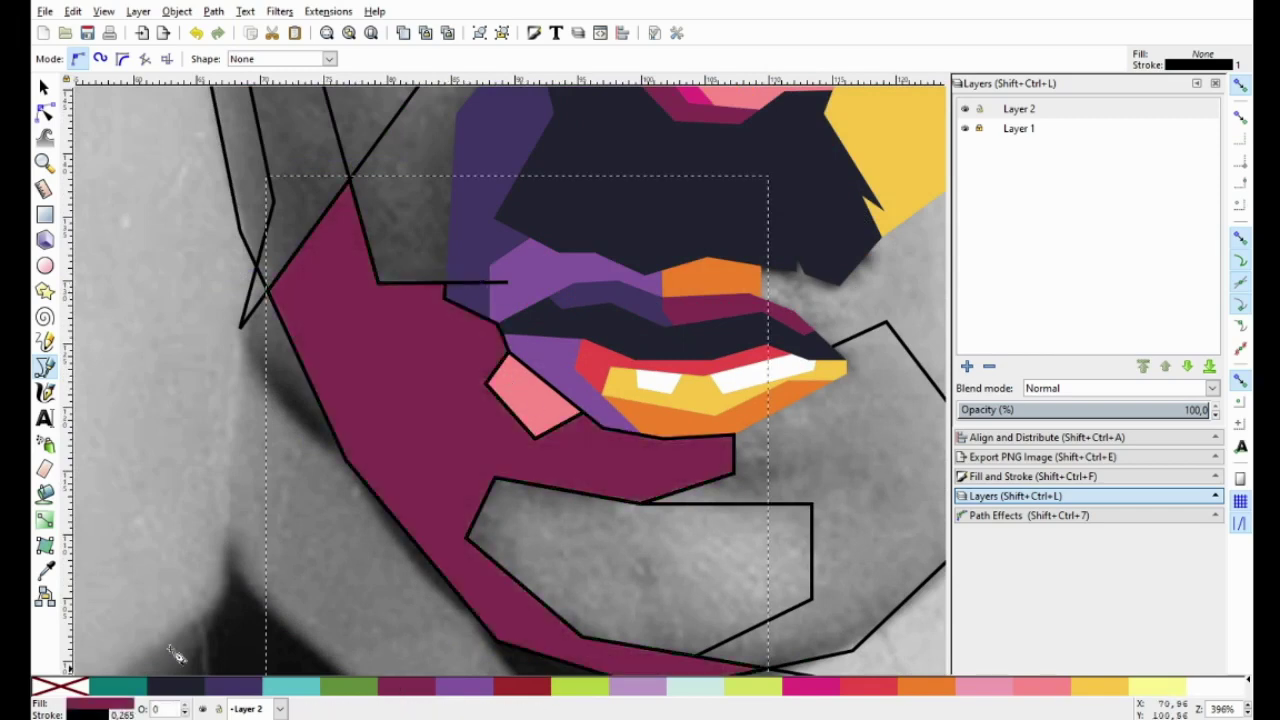
pyautogui.rightClick(82, 687)
pyautogui.click(123, 618)
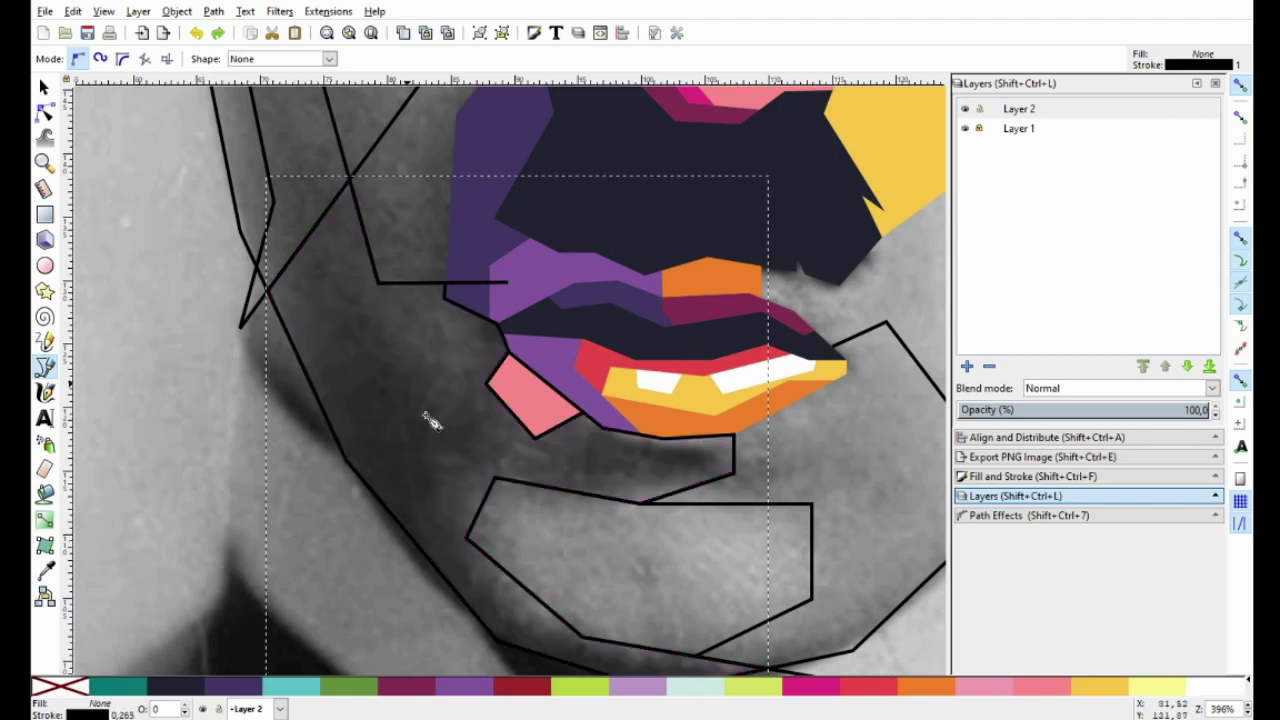
# Restore the maroon chin fill and colour the small patch beside the lips magenta.
pyautogui.scroll(-2, 430, 420)
pyautogui.scroll(1, 460, 412)
pyautogui.hotkey('ctrl', 'z')
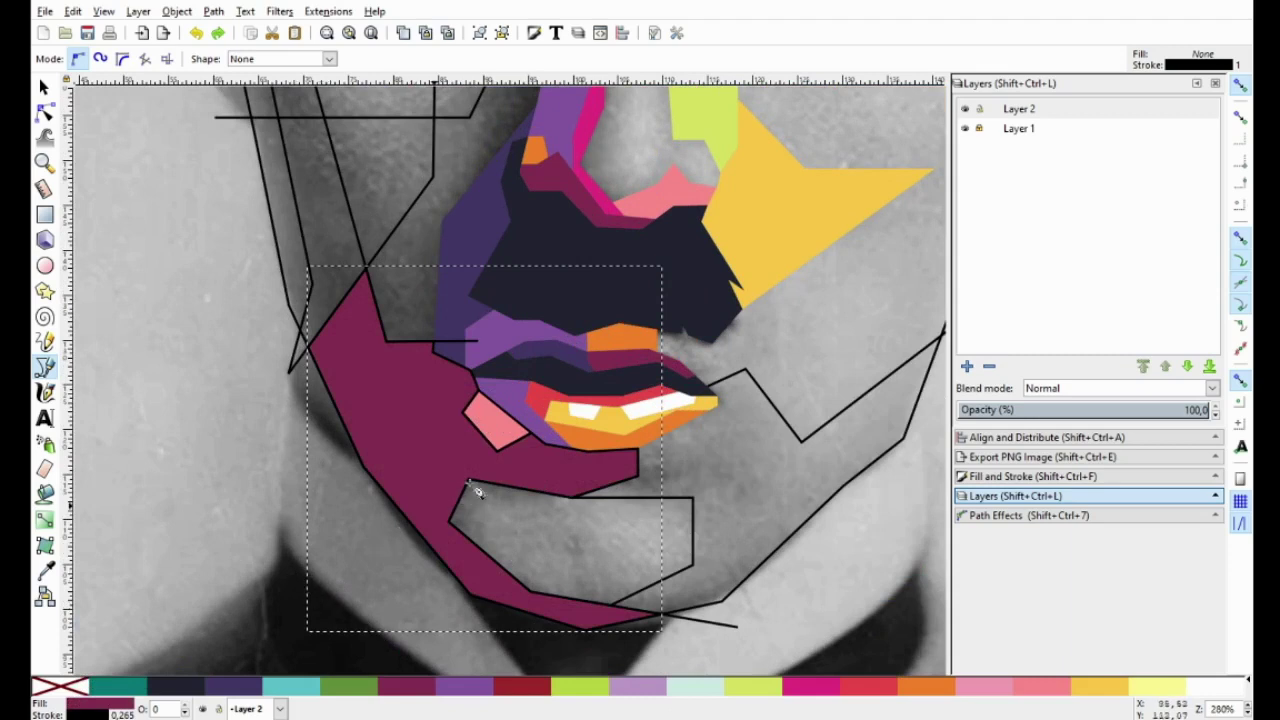
pyautogui.click(44, 88)
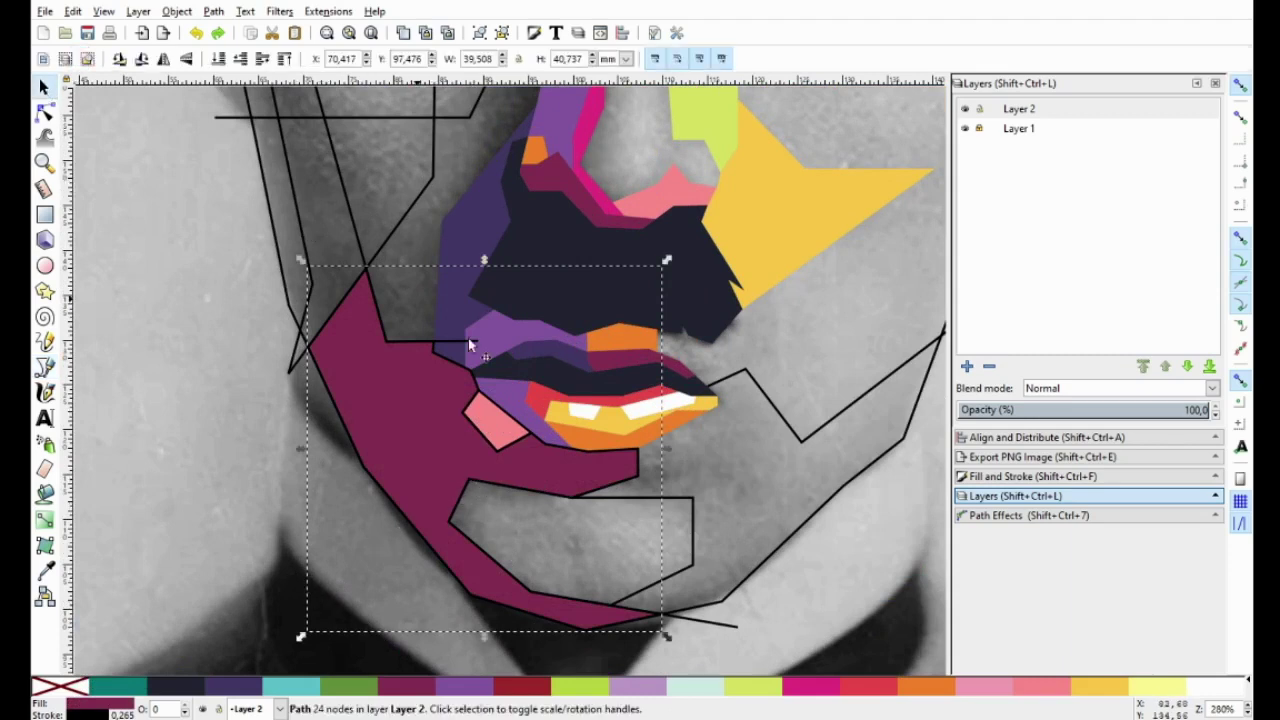
pyautogui.click(488, 420)
pyautogui.click(810, 681)
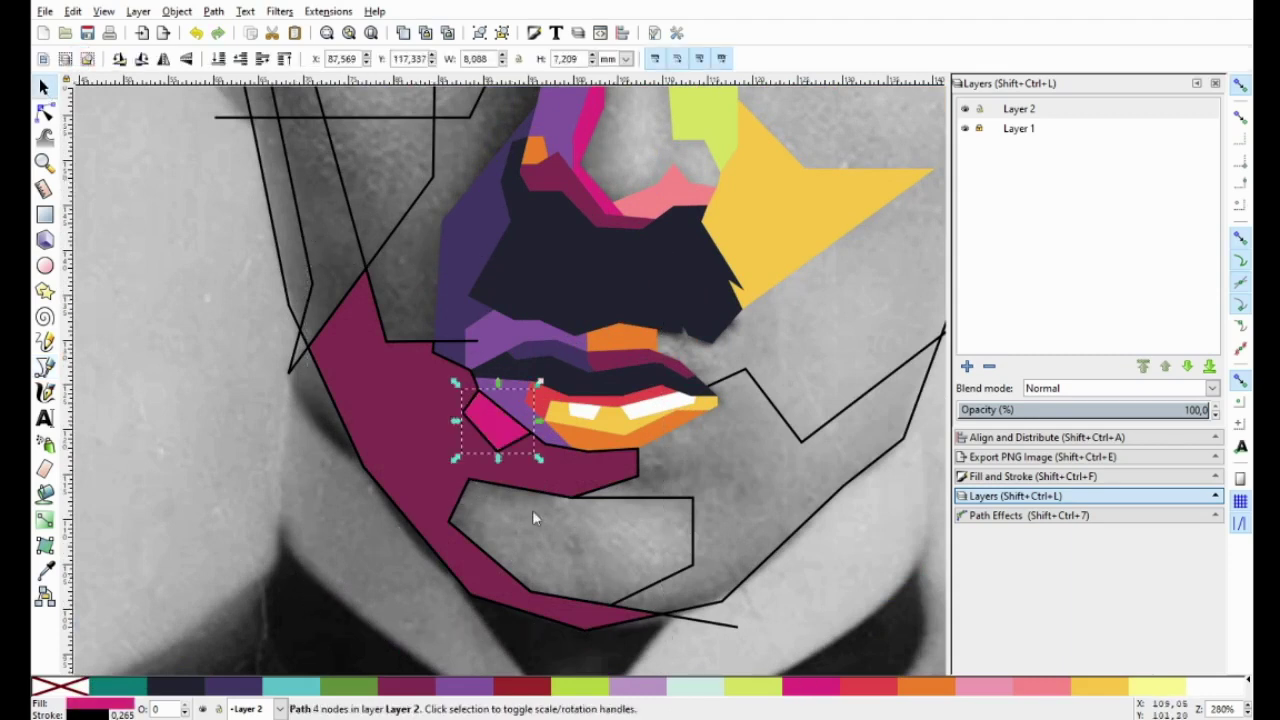
pyautogui.keyDown('shift'); pyautogui.click(437, 457); pyautogui.keyUp('shift')
pyautogui.rightClick(83, 693)
pyautogui.click(246, 555)
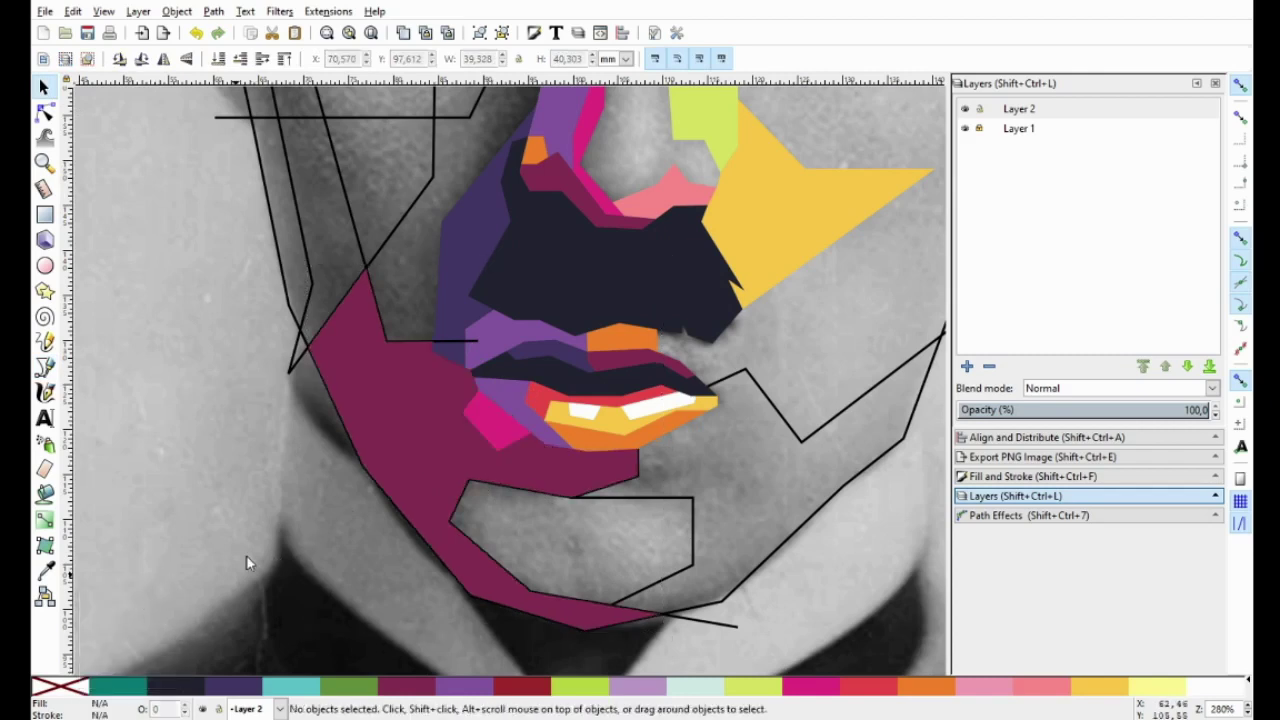
# Zoom out to the whole page and toggle the photo layer's visibility to compare.
pyautogui.press('5')
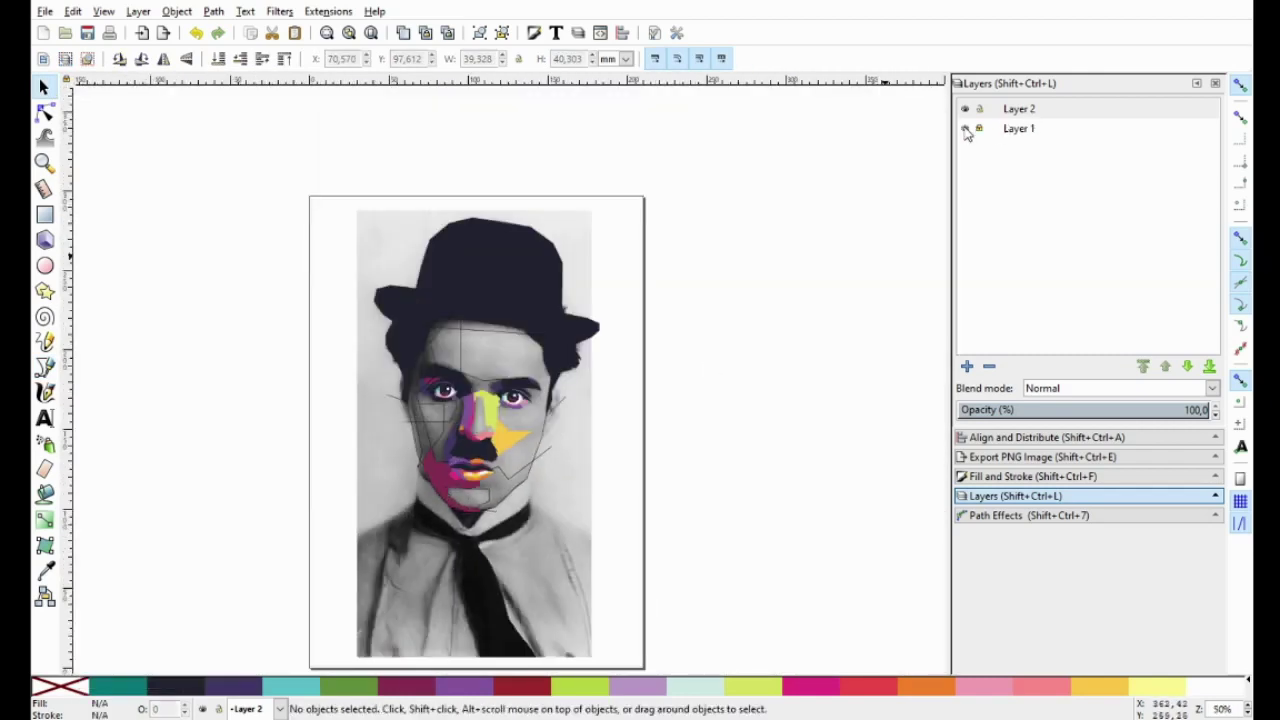
pyautogui.click(965, 128)
pyautogui.keyDown('ctrl'); pyautogui.scroll(3, 467, 460); pyautogui.keyUp('ctrl')
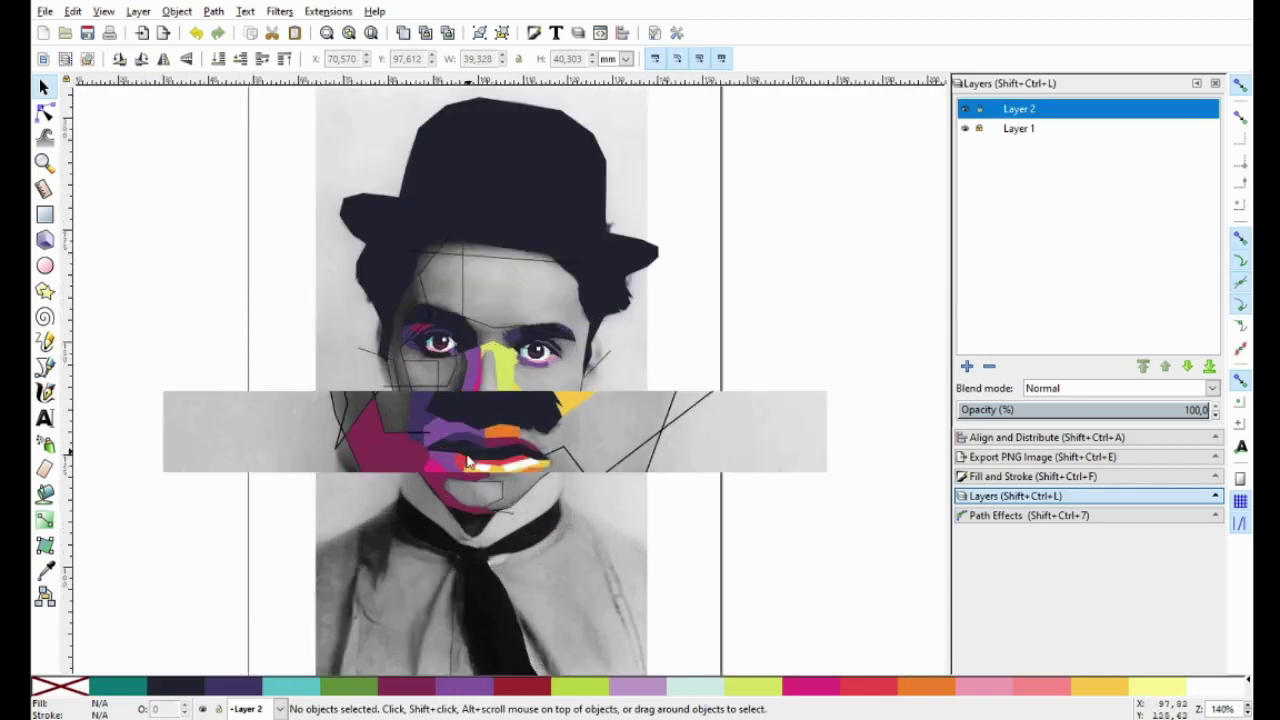
pyautogui.keyDown('ctrl'); pyautogui.scroll(2, 455, 468); pyautogui.keyUp('ctrl')
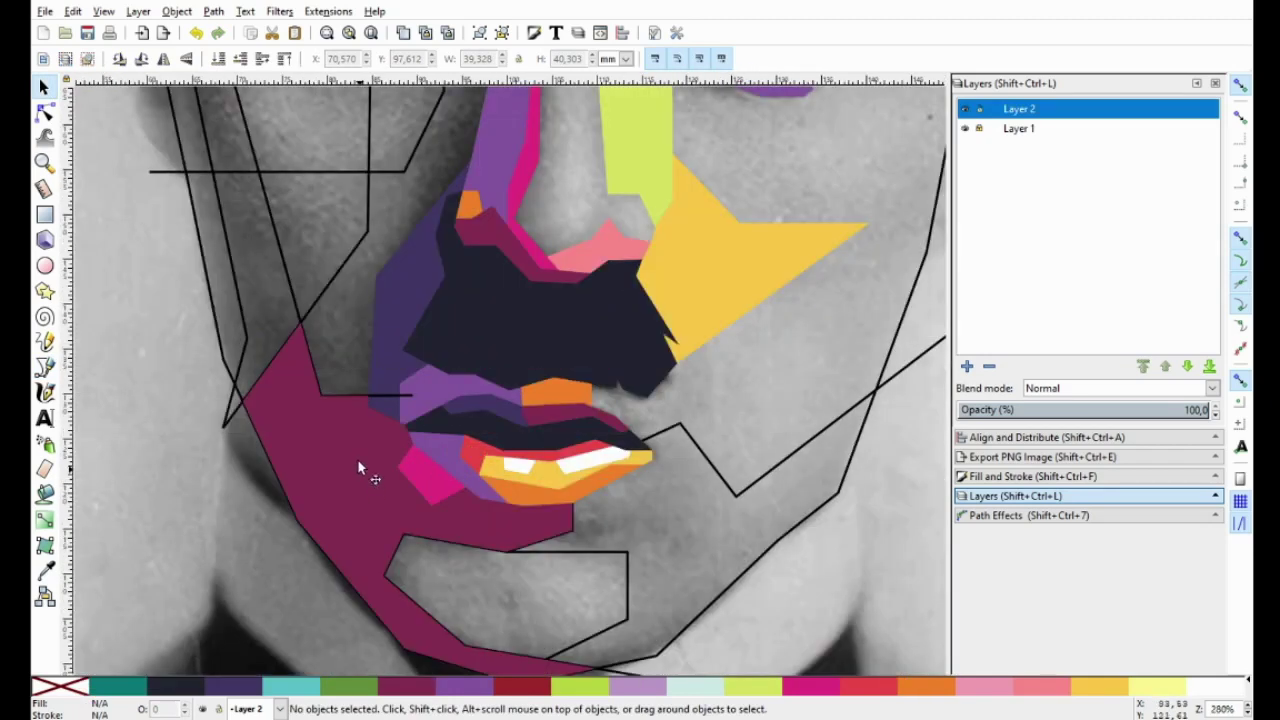
# Recolour the jaw shape dark purple and the small lip-side patch dark red.
pyautogui.click(359, 467)
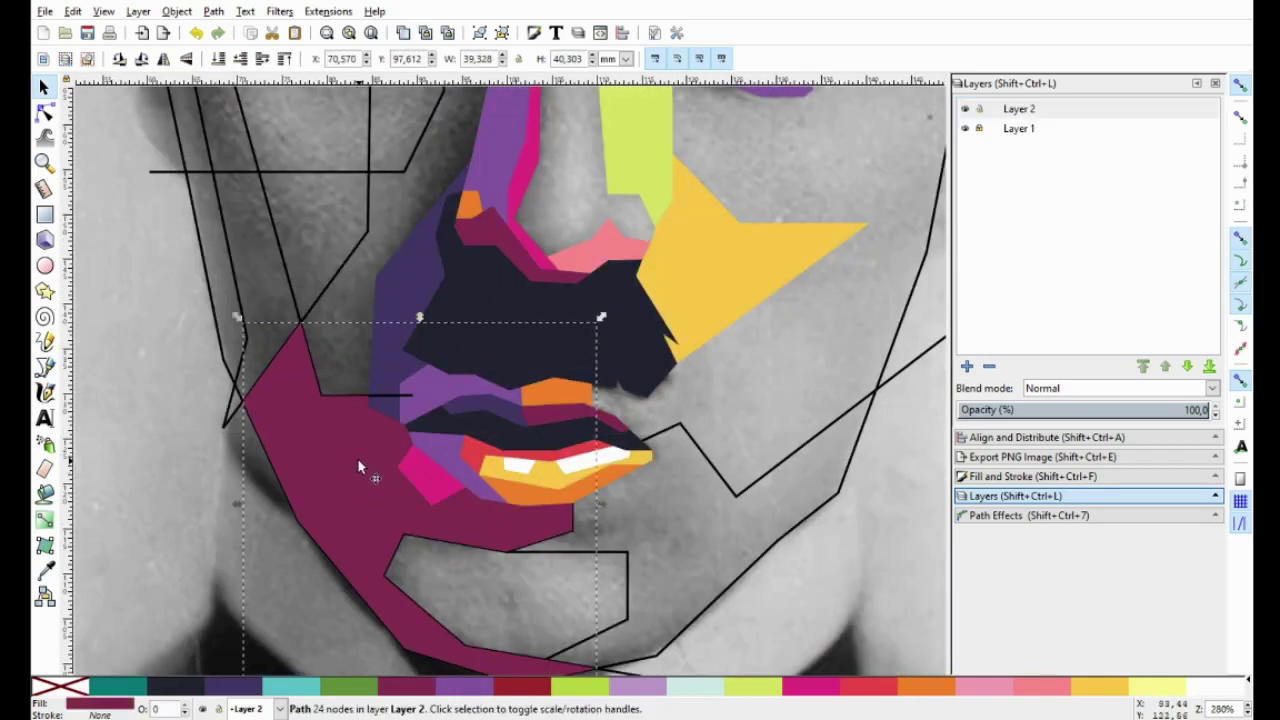
pyautogui.click(250, 686)
pyautogui.click(421, 476)
pyautogui.click(525, 687)
pyautogui.click(493, 586)
pyautogui.scroll(-1, 493, 586)
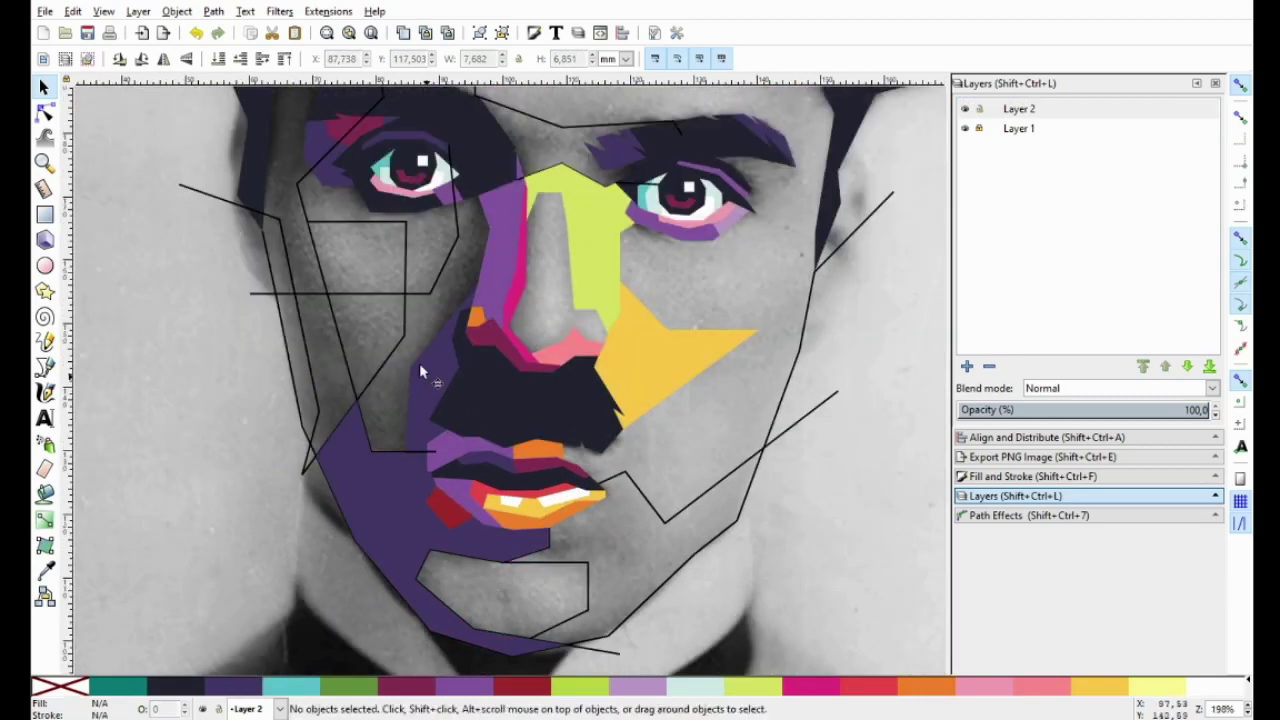
pyautogui.moveTo(419, 363); pyautogui.dragTo(445, 437)
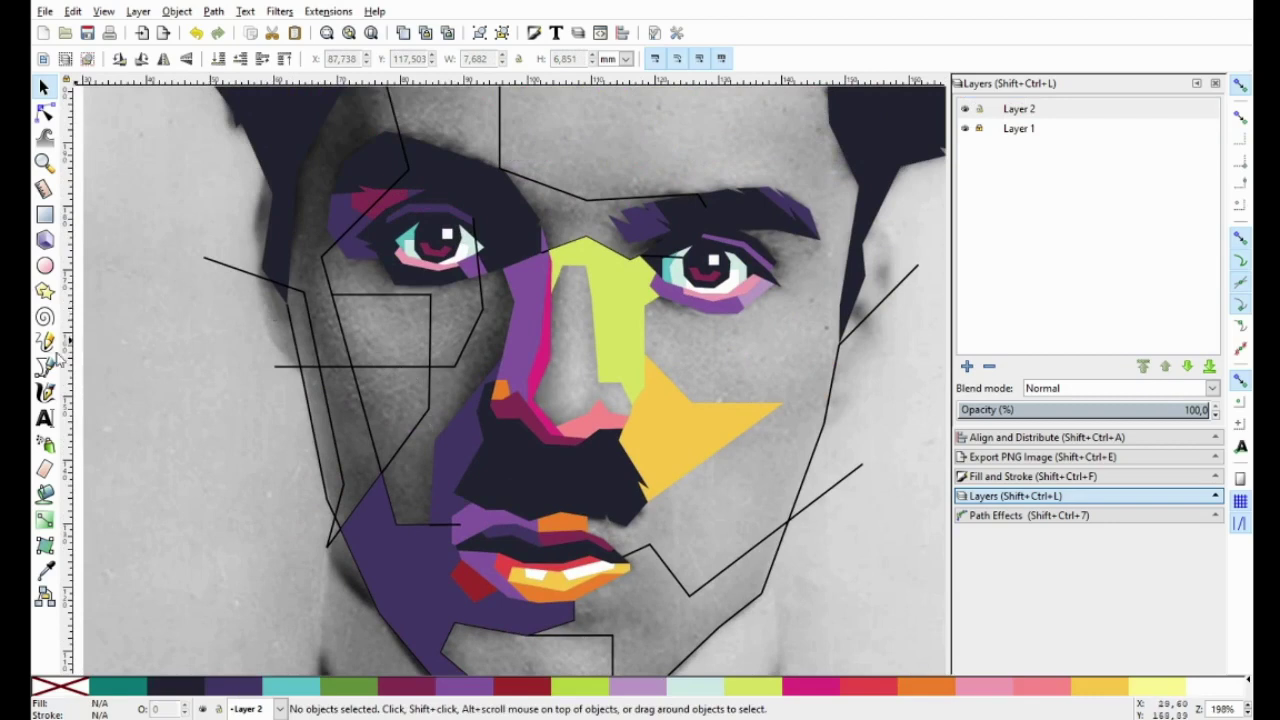
# Draw a narrow closed strip along the left cheek line and fill it maroon.
pyautogui.click(45, 367)
pyautogui.scroll(1, 360, 437)
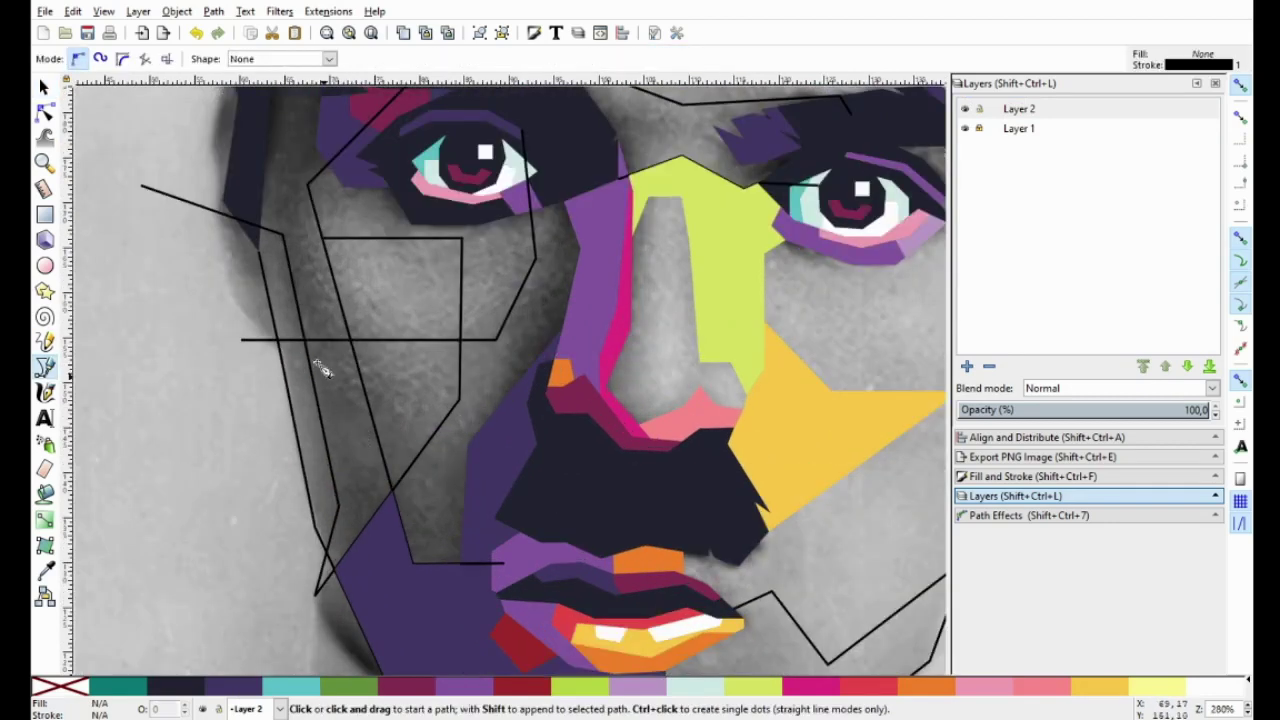
pyautogui.click(305, 340)
pyautogui.click(350, 341)
pyautogui.click(392, 490)
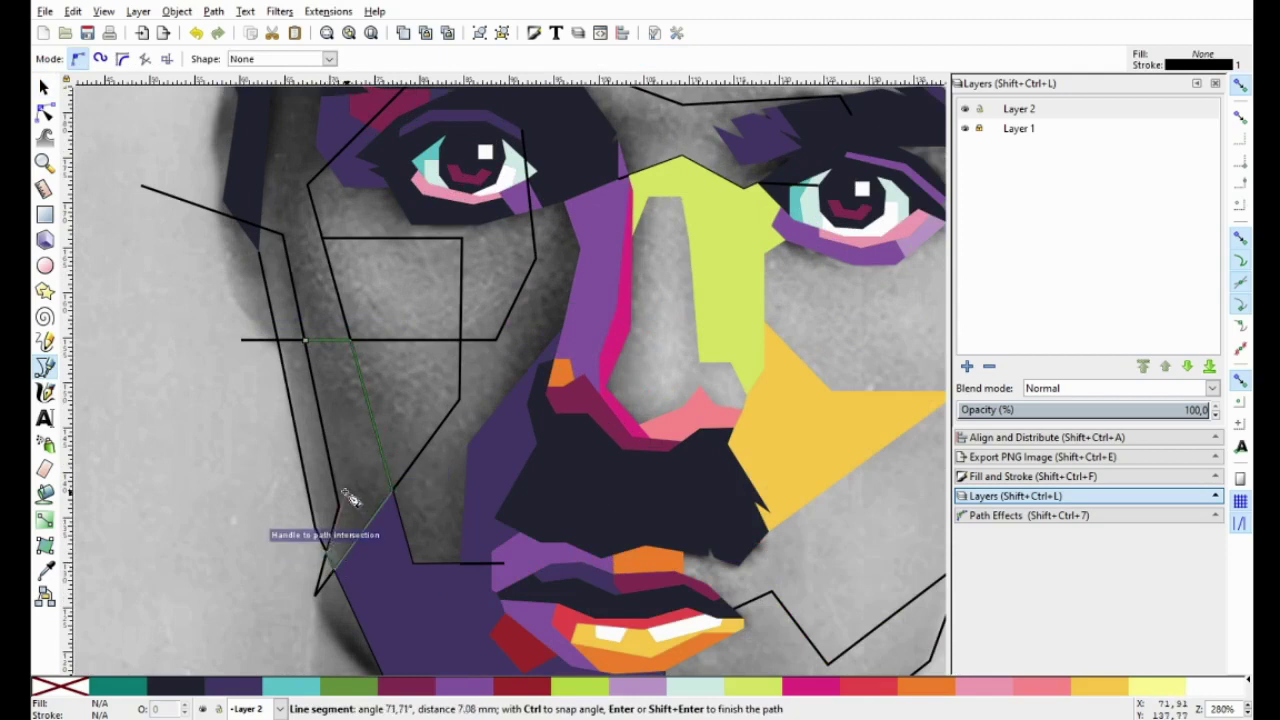
pyautogui.click(343, 503)
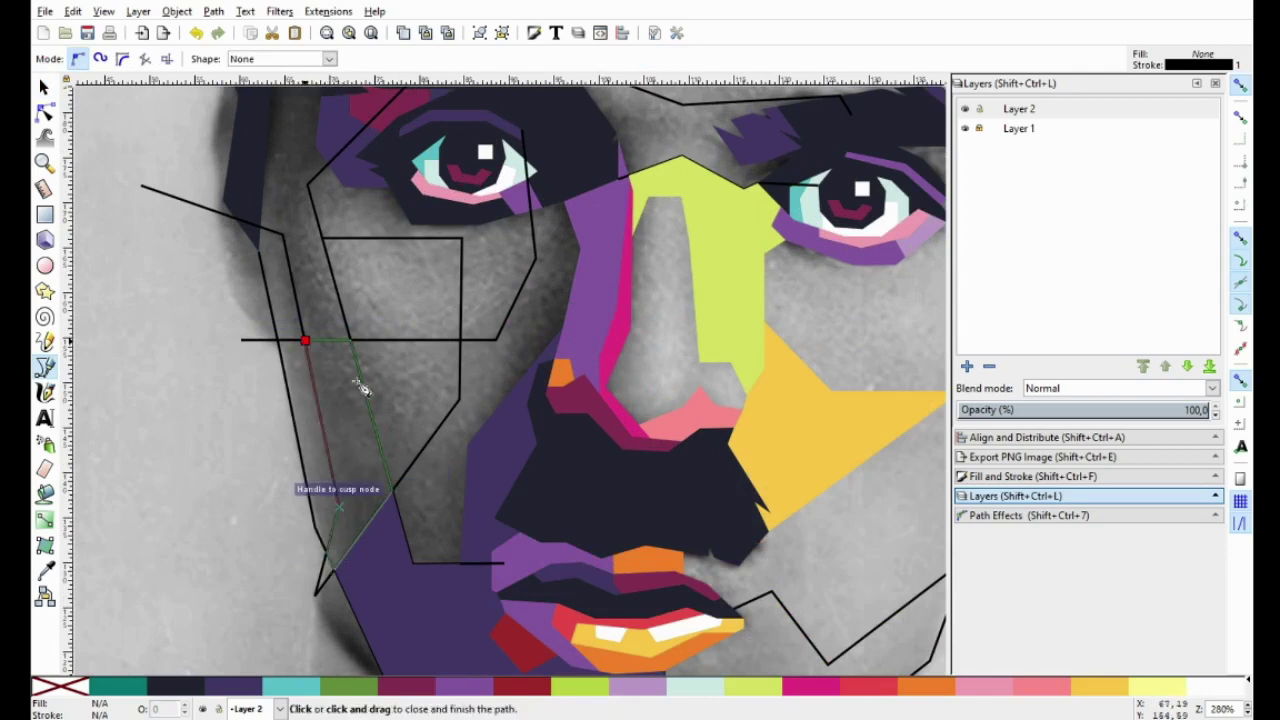
pyautogui.click(305, 341)
pyautogui.click(378, 686)
# Start a new outline at the strip's top corner, tracing up the face side toward the eyelid.
pyautogui.scroll(3, 391, 571)
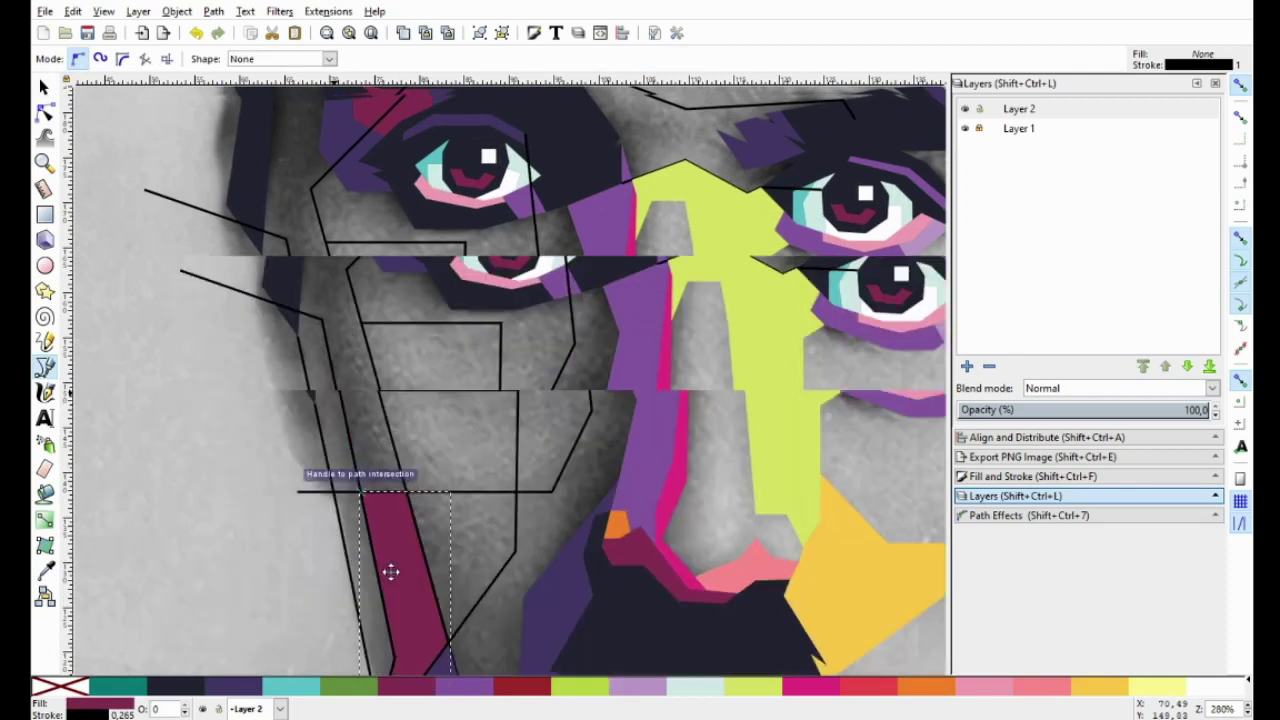
pyautogui.scroll(1, 391, 571)
pyautogui.click(415, 522)
pyautogui.click(370, 366)
pyautogui.scroll(1, 398, 347)
pyautogui.click(385, 333)
pyautogui.click(370, 318)
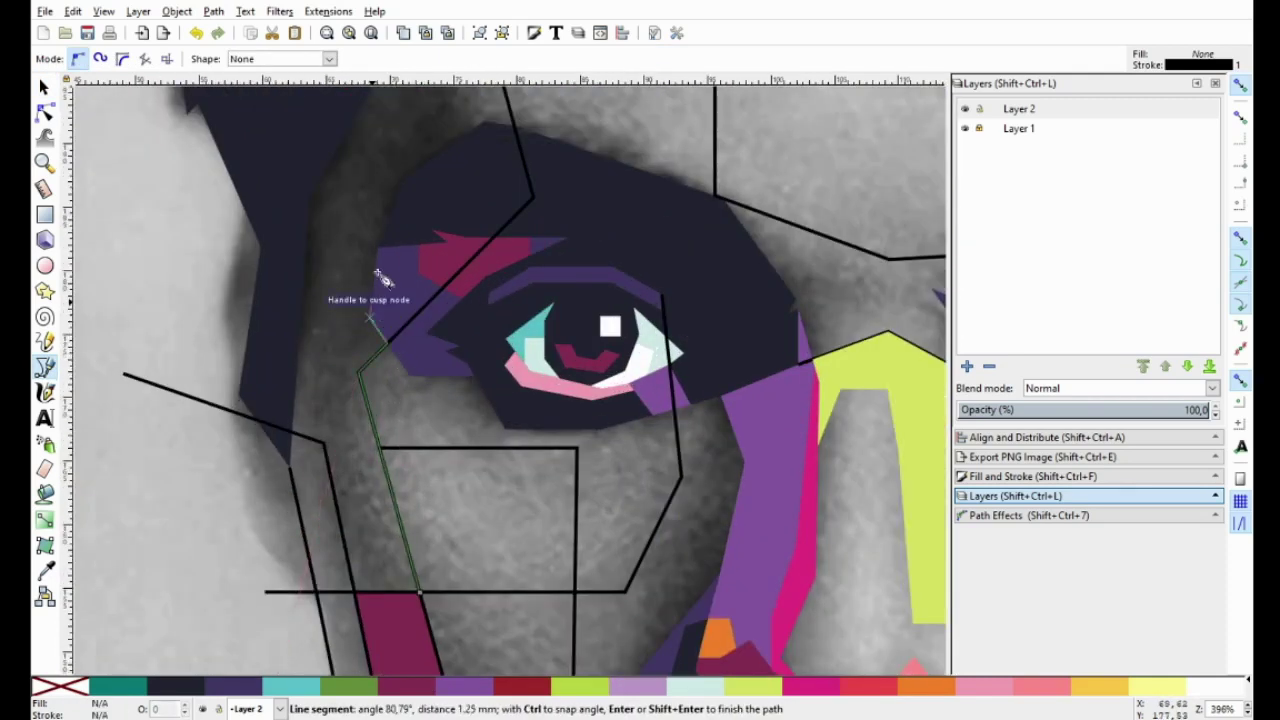
pyautogui.click(406, 184)
pyautogui.scroll(3, 428, 329)
pyautogui.click(505, 275)
pyautogui.scroll(5, 560, 470)
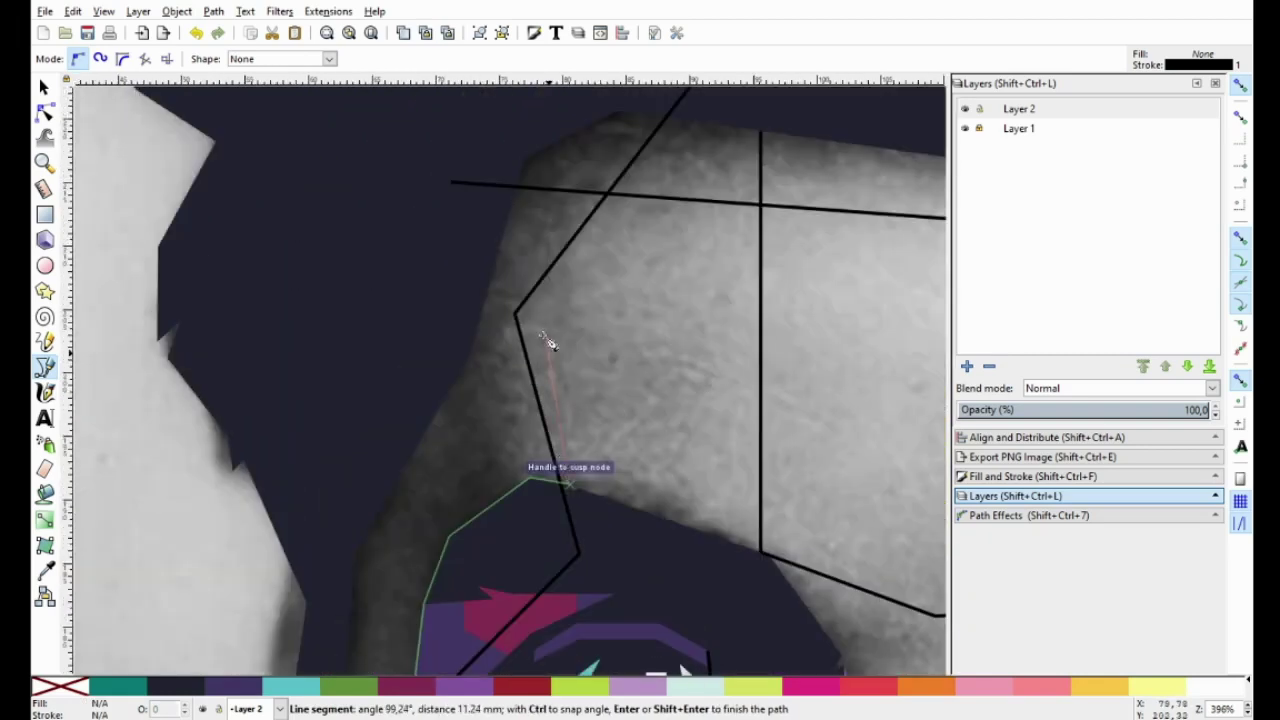
# Continue the outline along the dark hair edge back toward the eye and close it.
pyautogui.click(567, 483)
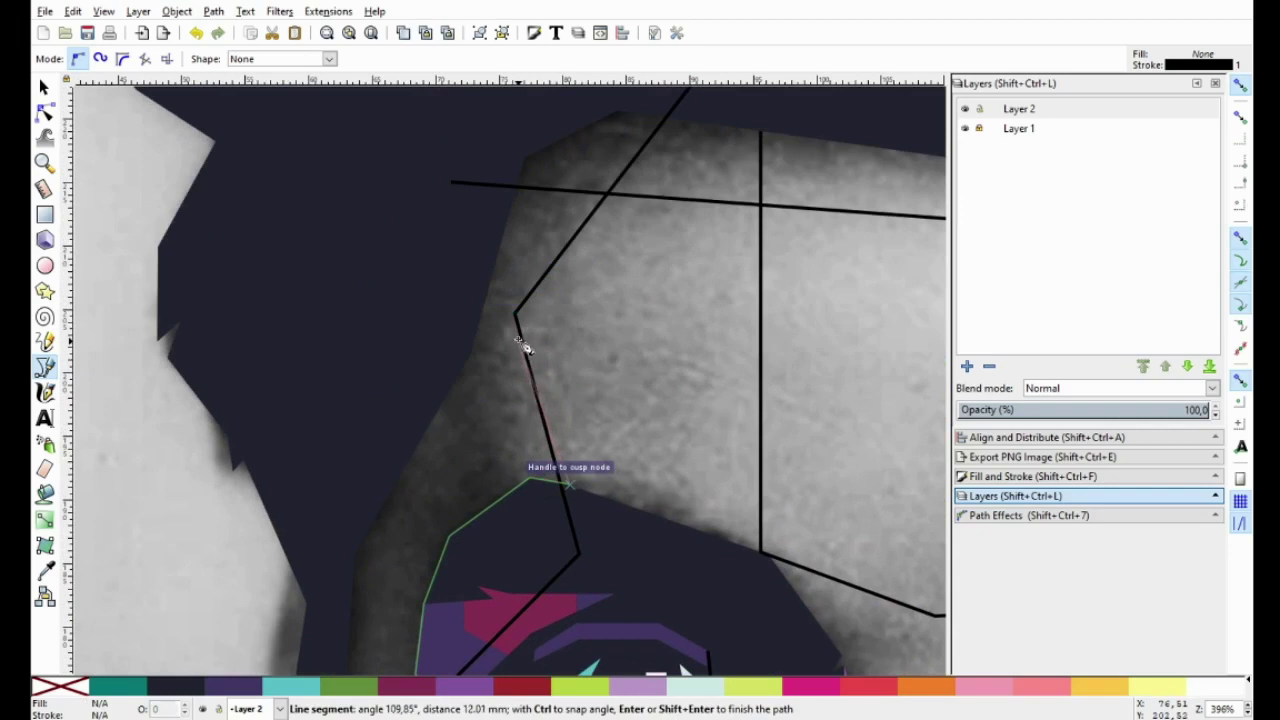
pyautogui.click(516, 315)
pyautogui.click(607, 192)
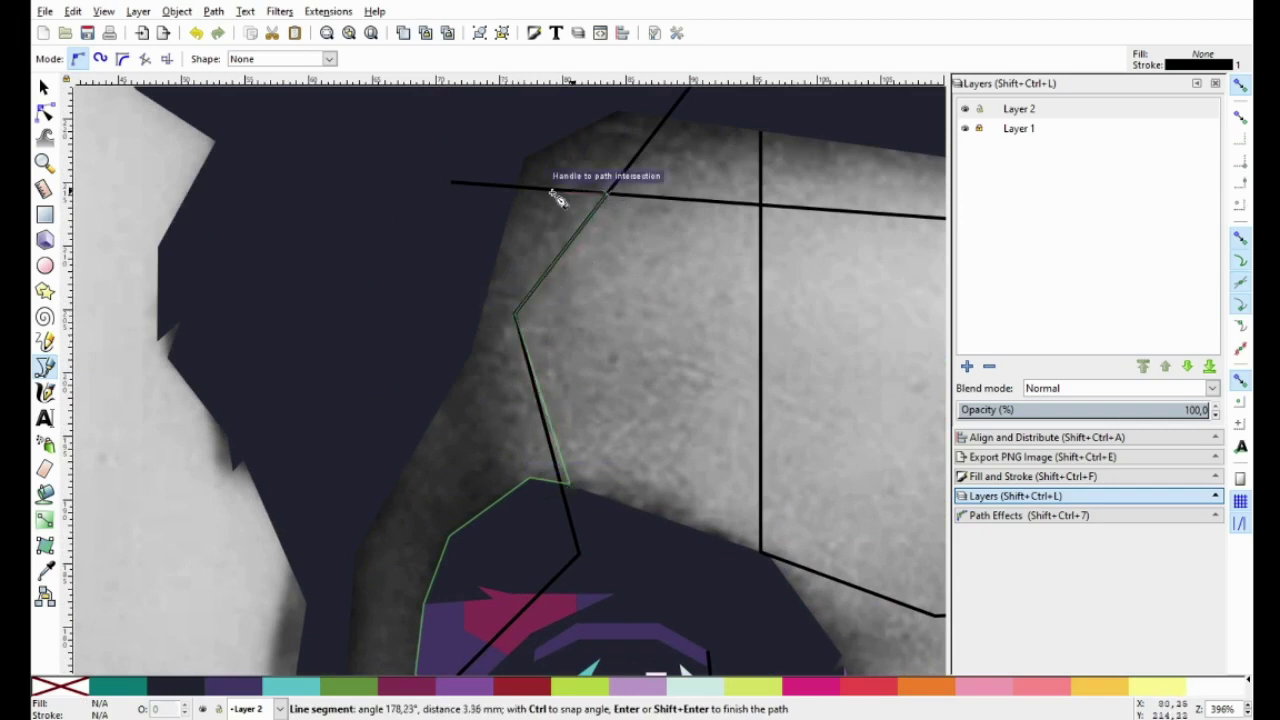
pyautogui.click(515, 187)
pyautogui.click(473, 358)
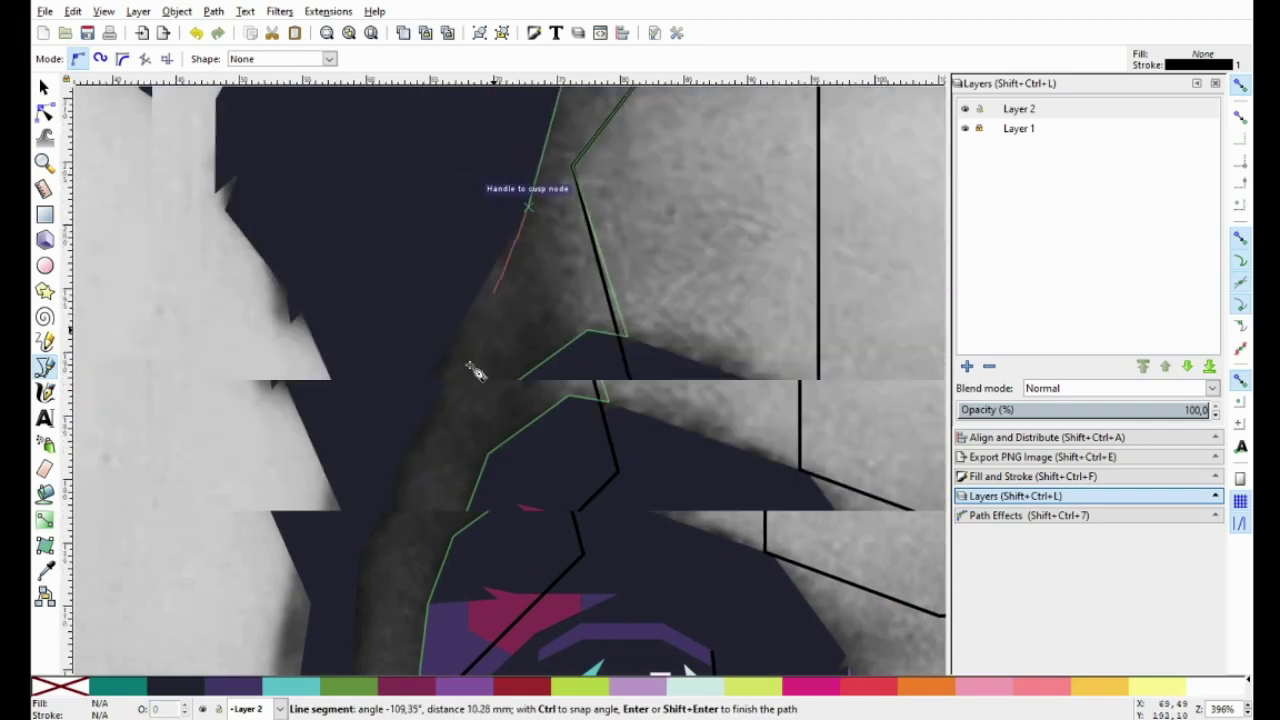
pyautogui.scroll(-4, 470, 368)
pyautogui.click(428, 376)
pyautogui.click(412, 405)
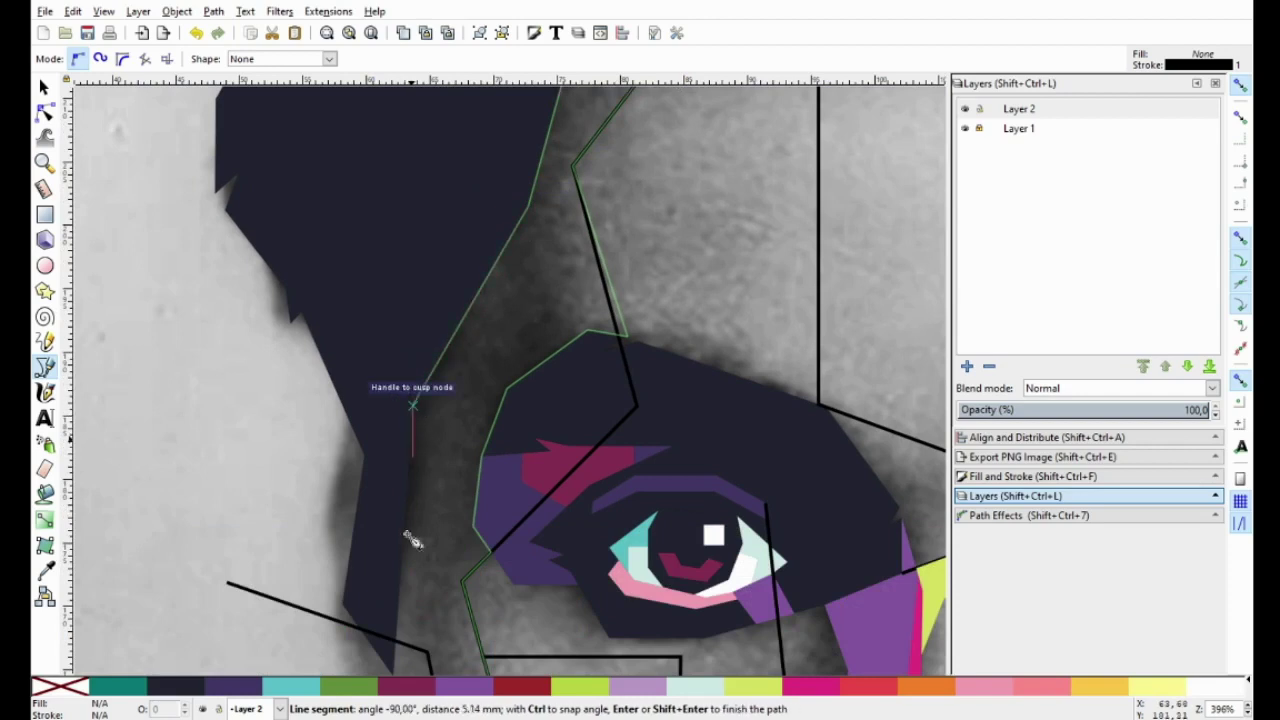
pyautogui.scroll(-5, 393, 417)
pyautogui.click(397, 405)
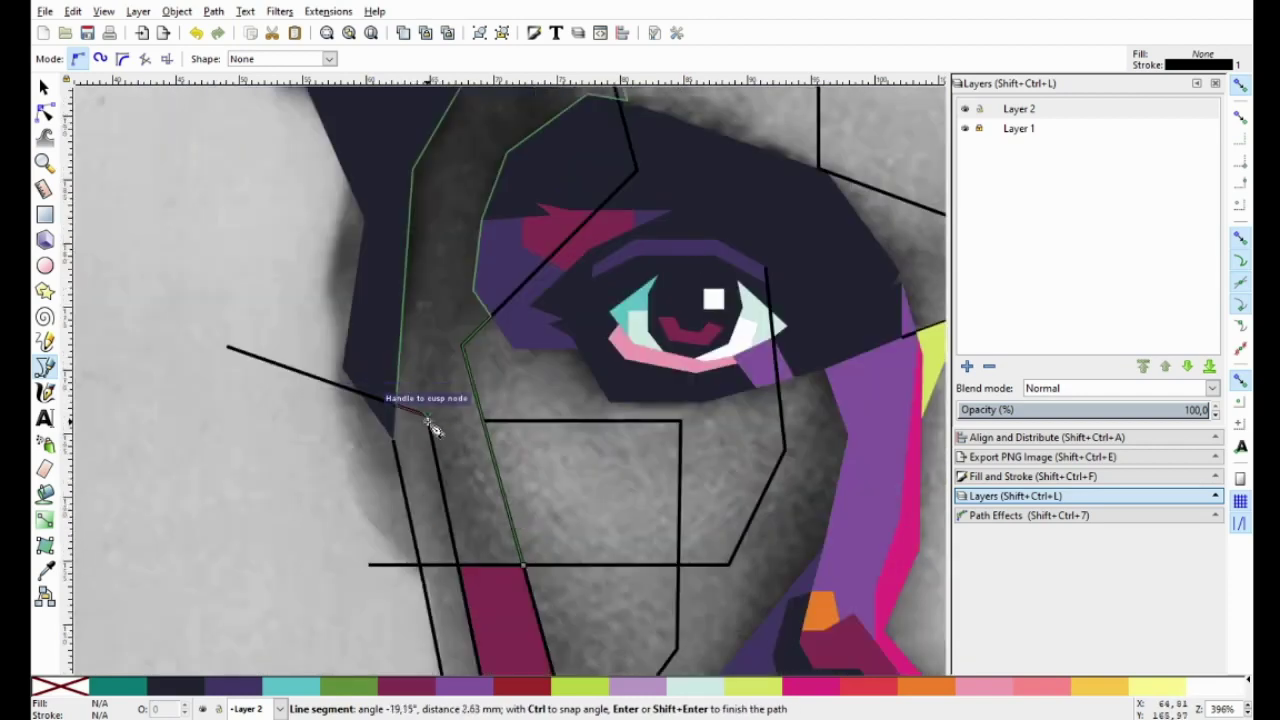
pyautogui.click(460, 572)
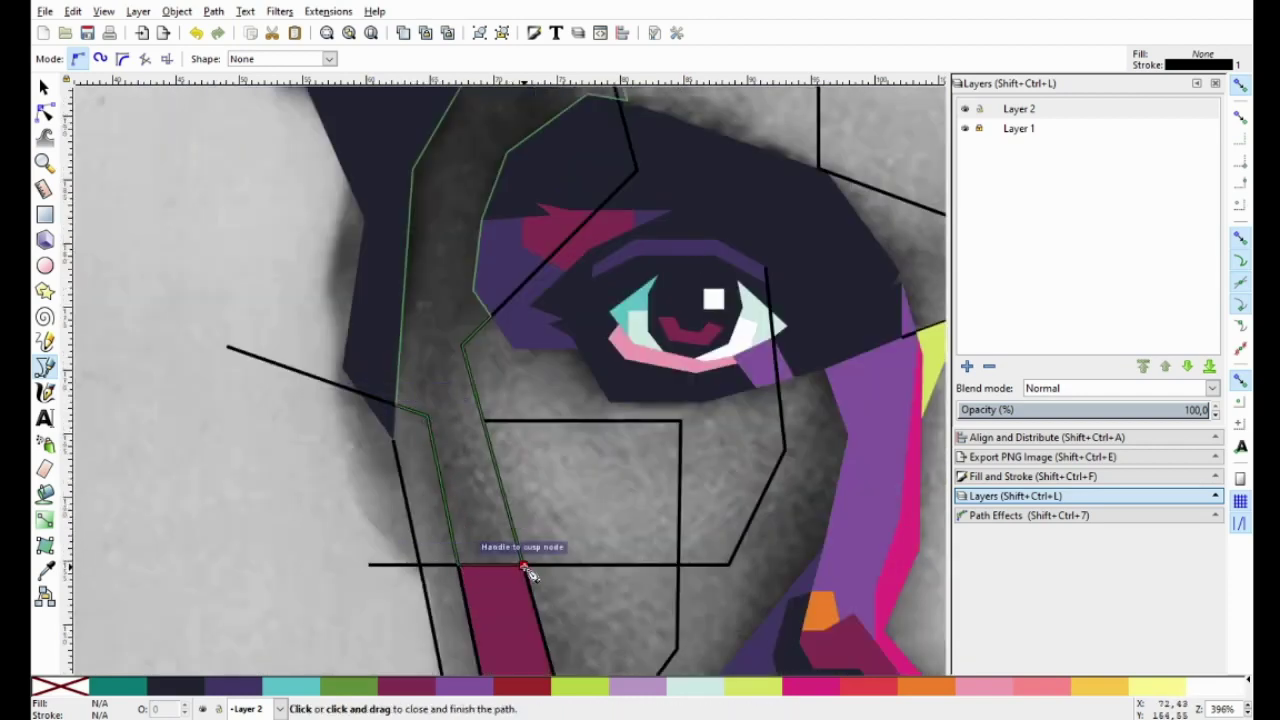
pyautogui.click(520, 565)
pyautogui.press('-')
pyautogui.click(245, 672)
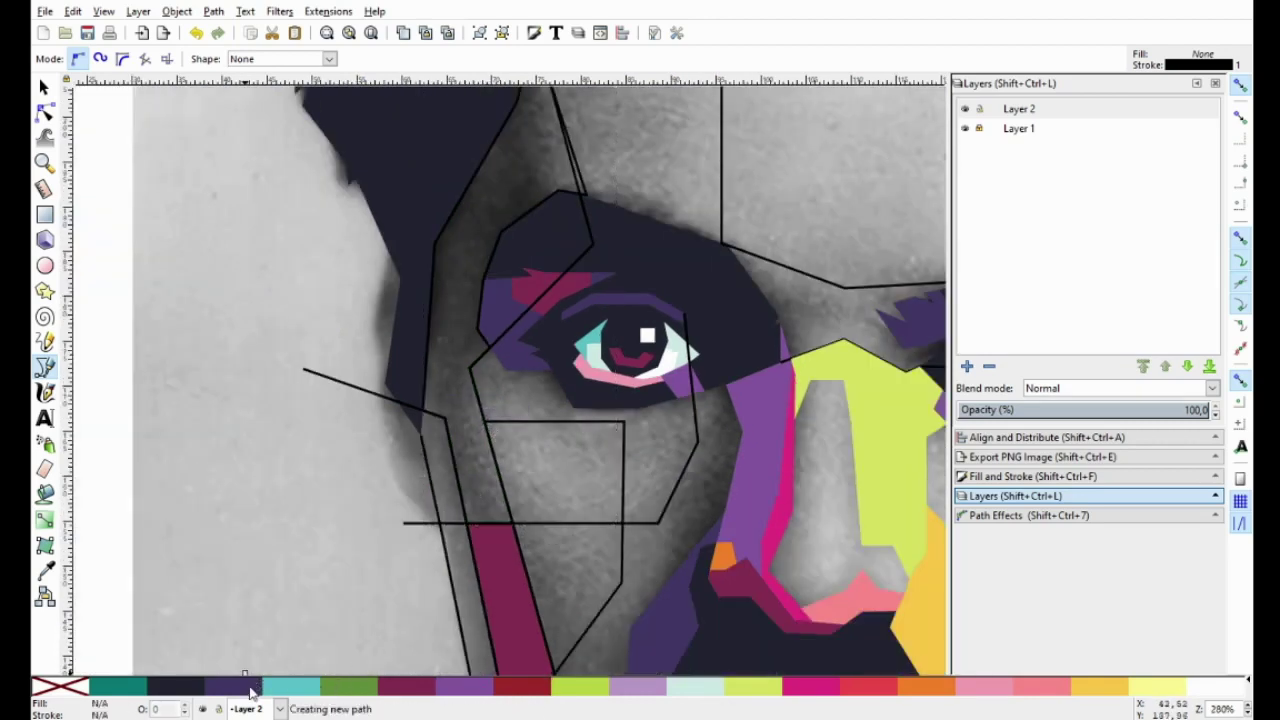
# Remove the outline from the purple shape on the left of the face.
pyautogui.click(44, 87)
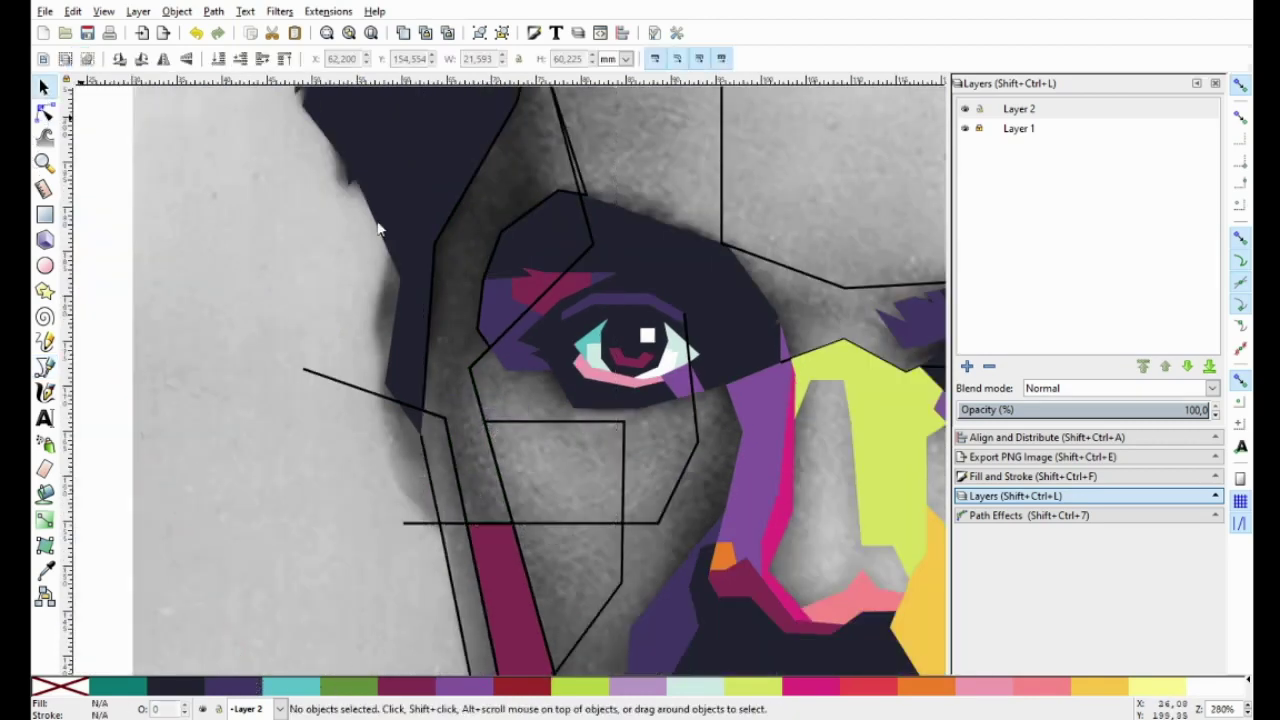
pyautogui.click(498, 456)
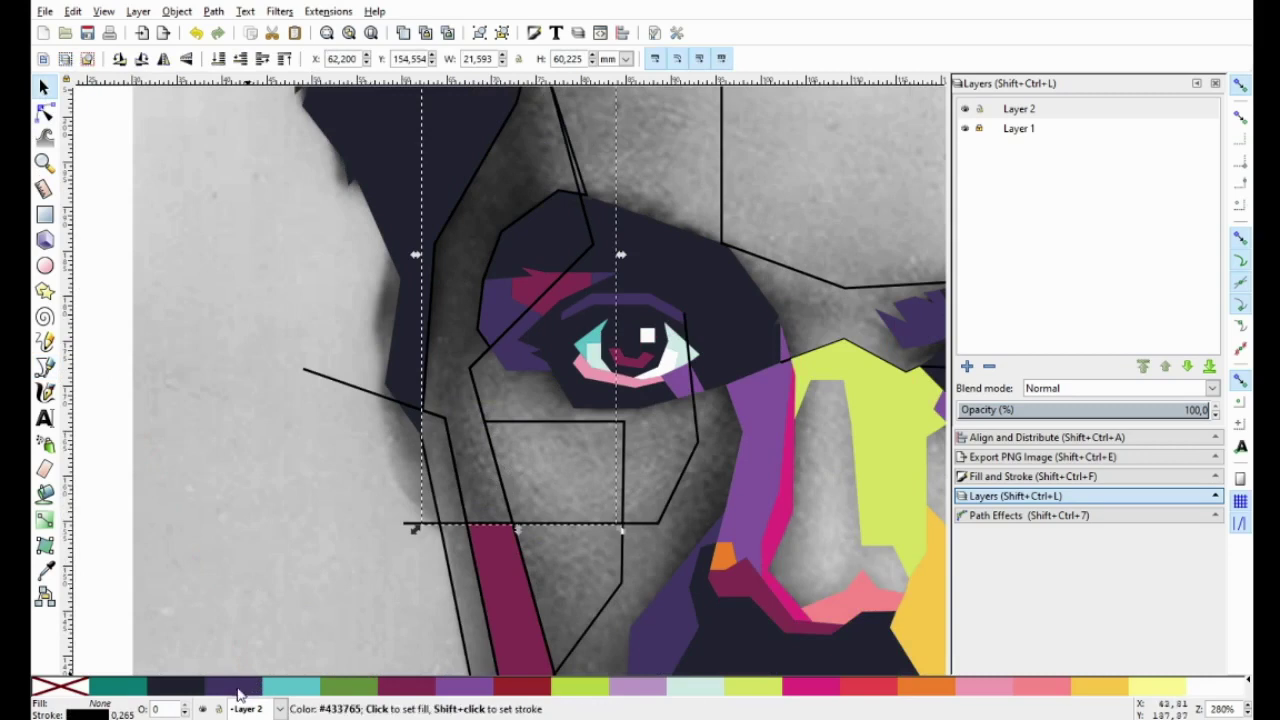
pyautogui.scroll(-2, 408, 400)
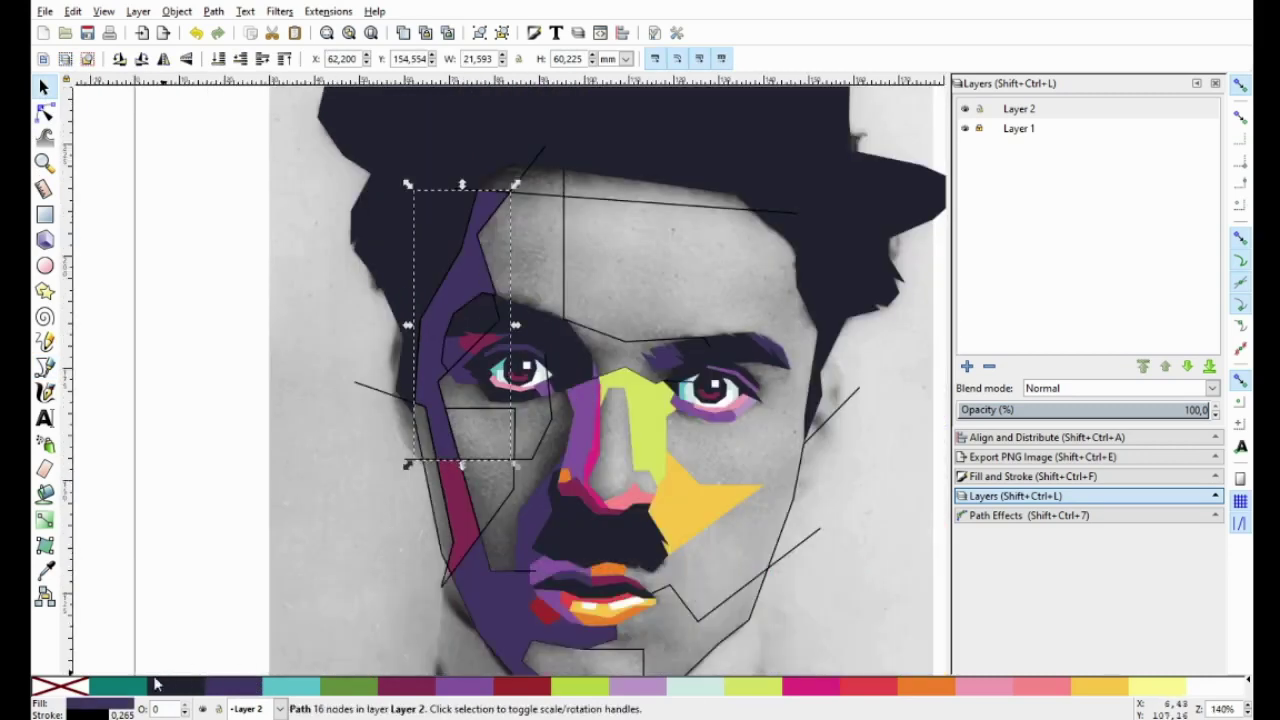
pyautogui.rightClick(60, 686)
pyautogui.click(100, 620)
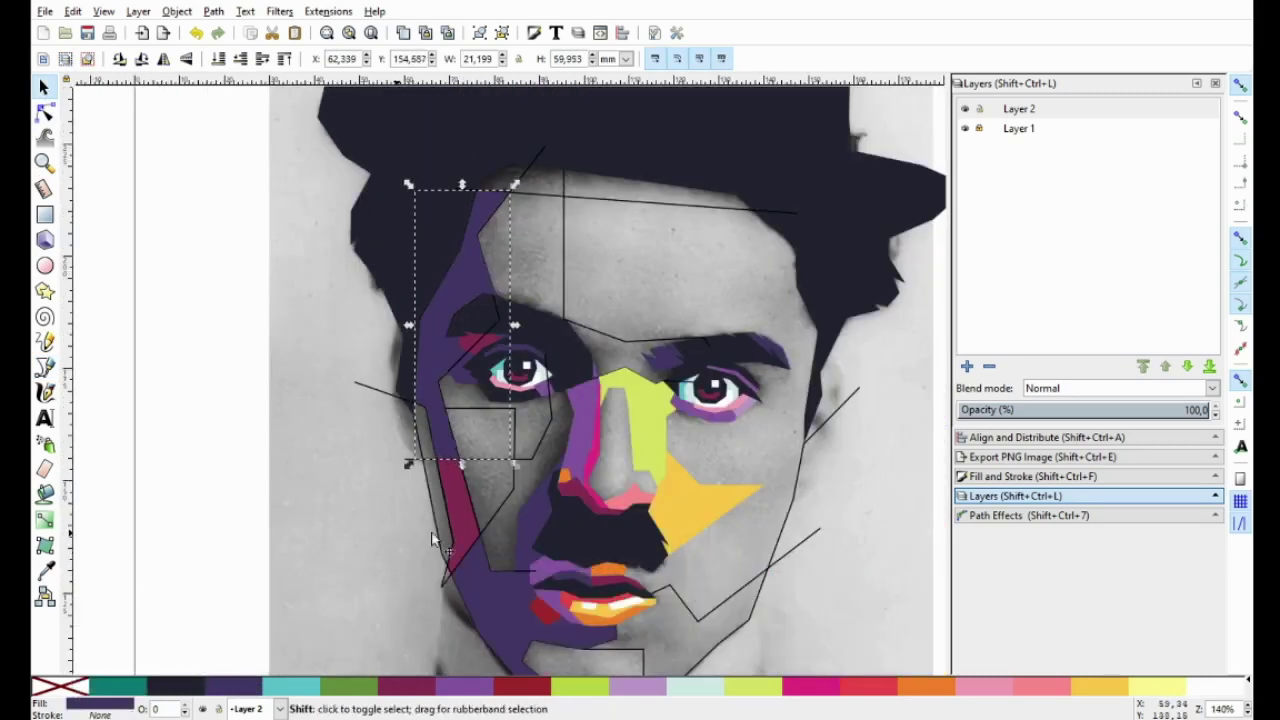
# Remove the outline from the small magenta strip and clear the selection.
pyautogui.click(456, 530)
pyautogui.rightClick(76, 688)
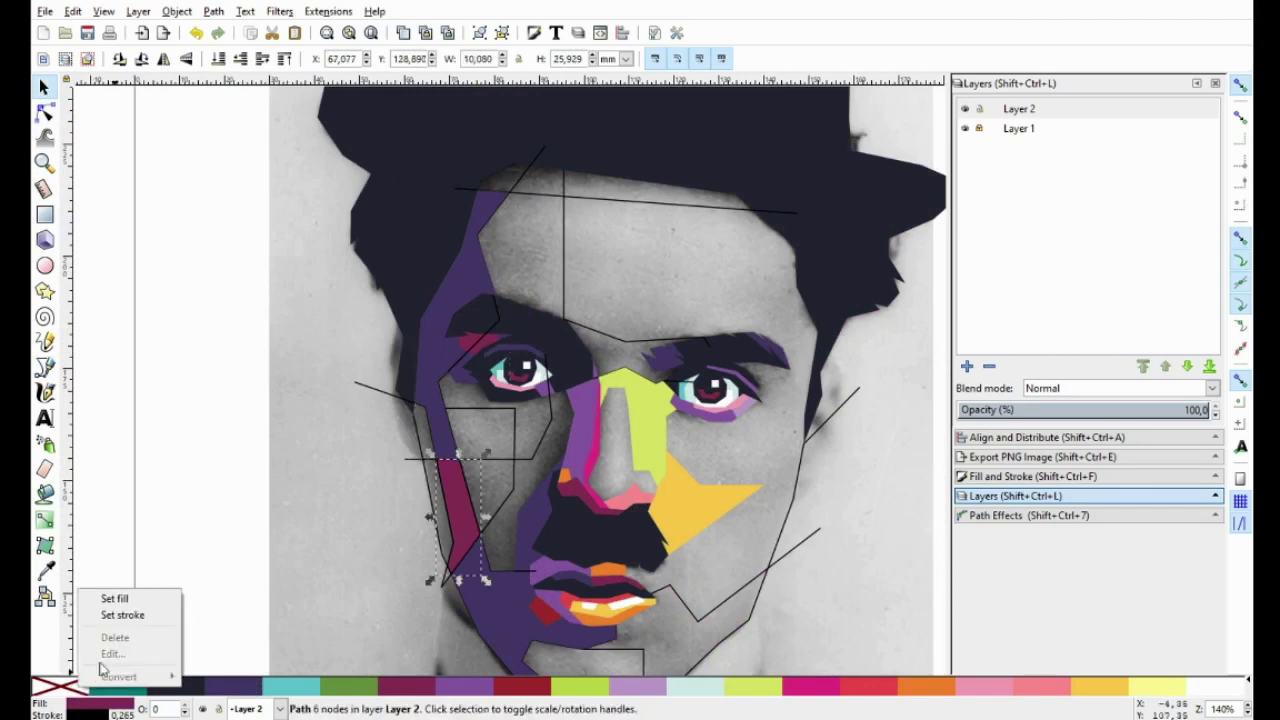
pyautogui.click(166, 614)
pyautogui.click(197, 551)
pyautogui.scroll(1, 508, 457)
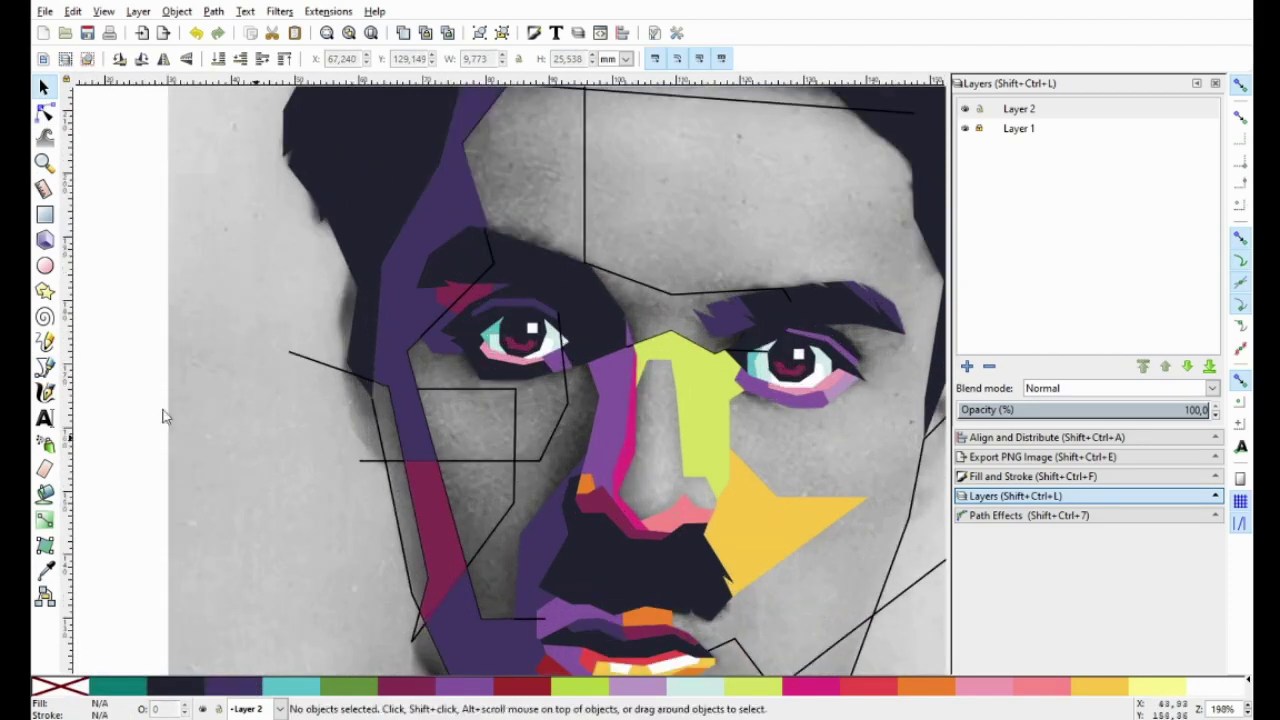
pyautogui.click(45, 367)
pyautogui.scroll(2, 414, 414)
# Draw a closed narrow strip along the left edge of the face.
pyautogui.click(405, 413)
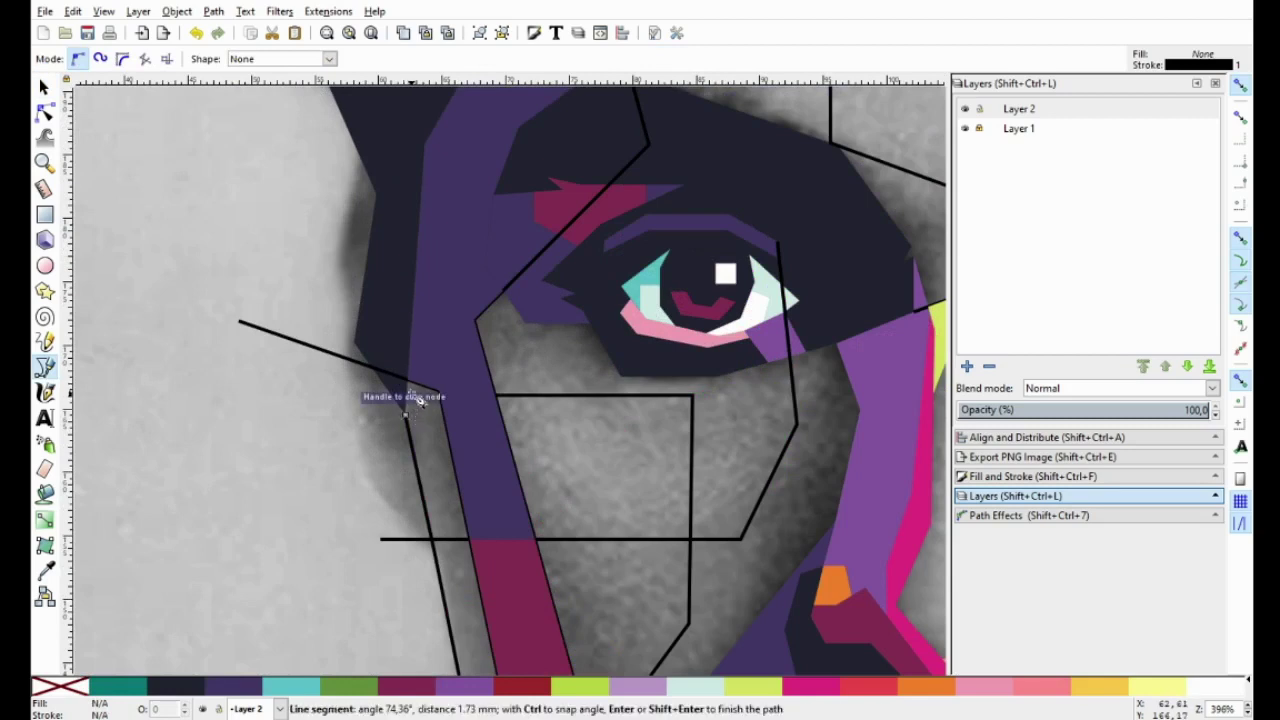
pyautogui.scroll(-3, 443, 400)
pyautogui.hscroll(2, 443, 400)
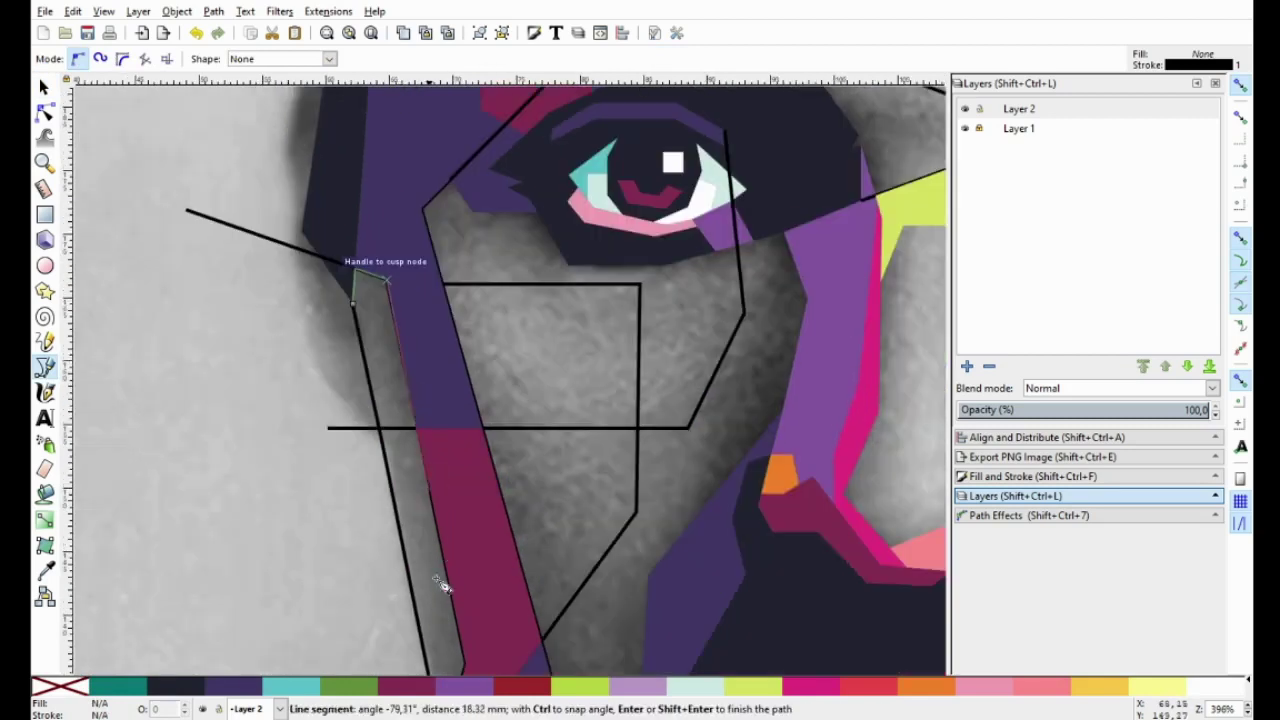
pyautogui.scroll(-2, 408, 526)
pyautogui.hscroll(1, 408, 526)
pyautogui.click(403, 595)
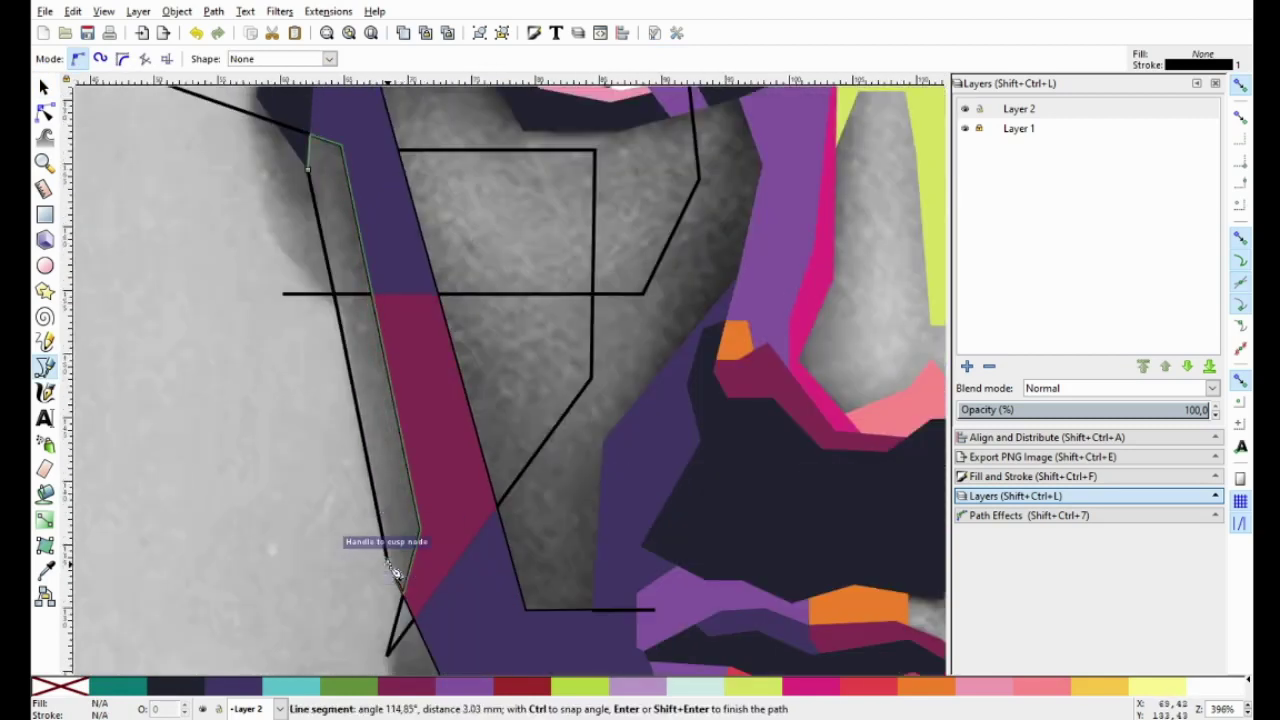
pyautogui.click(308, 168)
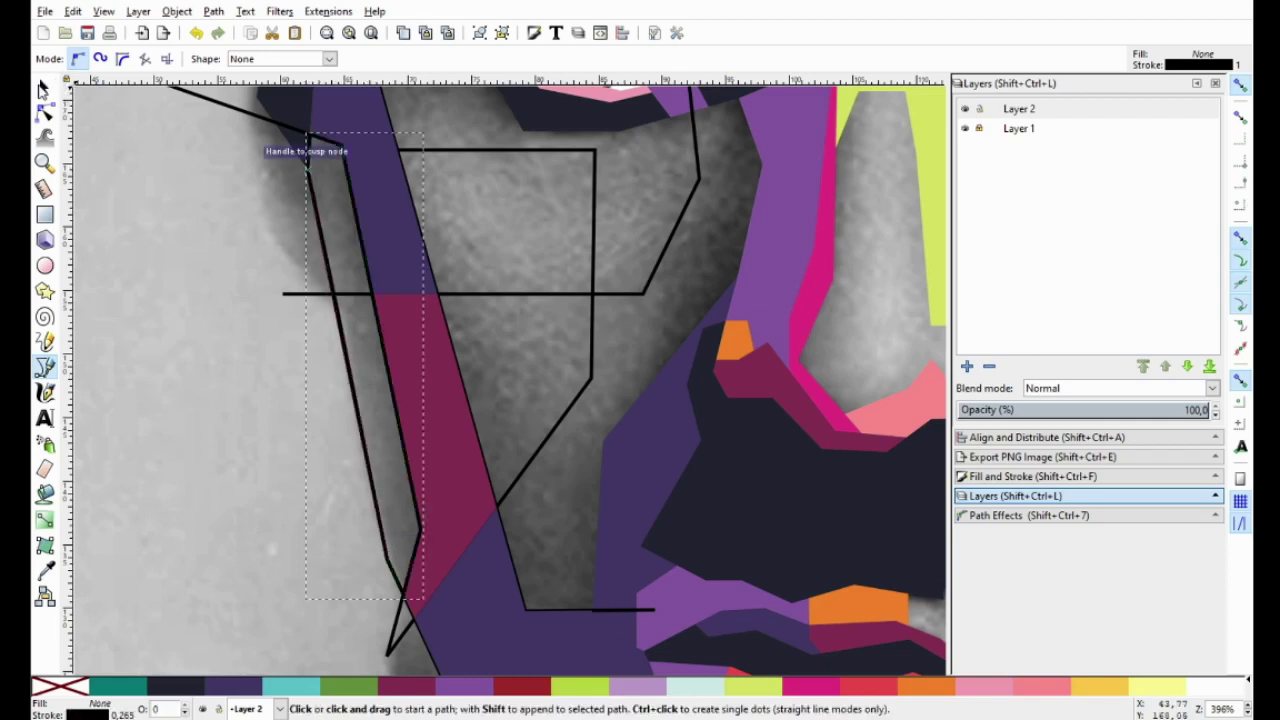
# Divide the strip along the horizontal cheek line with Path > Division.
pyautogui.click(44, 88)
pyautogui.click(295, 296)
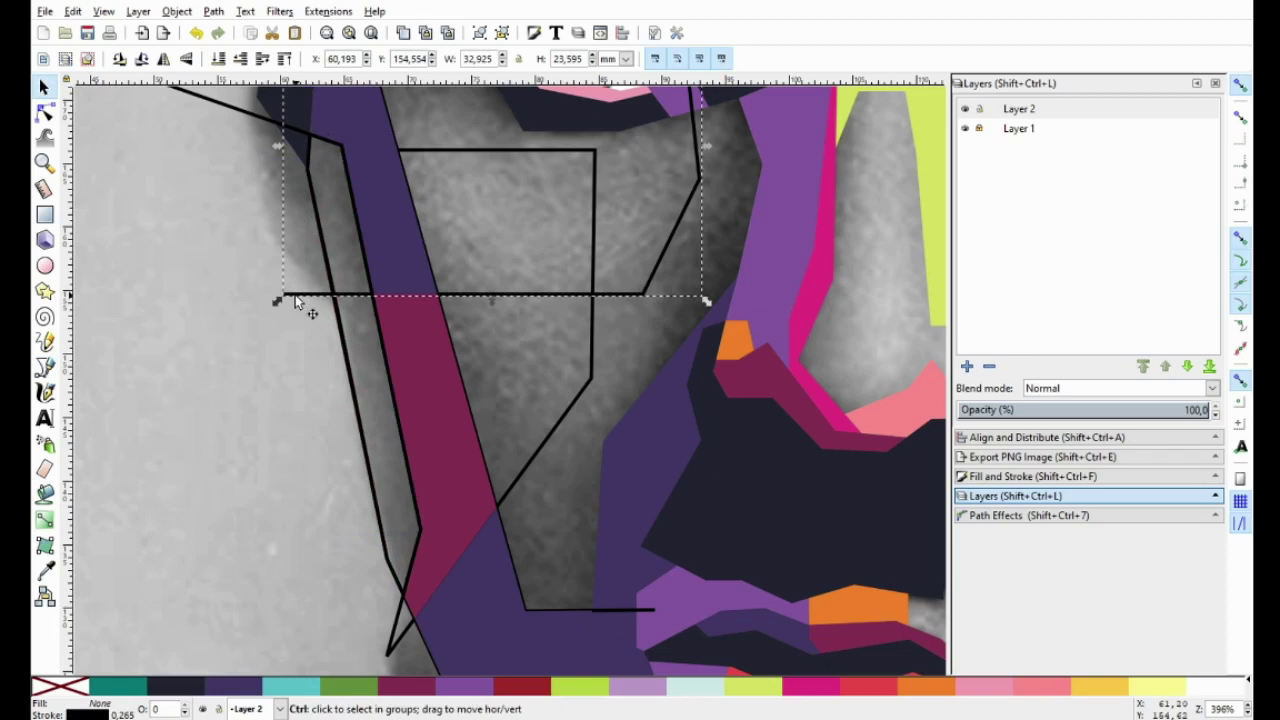
pyautogui.keyDown('shift'); pyautogui.click(325, 250); pyautogui.keyUp('shift')
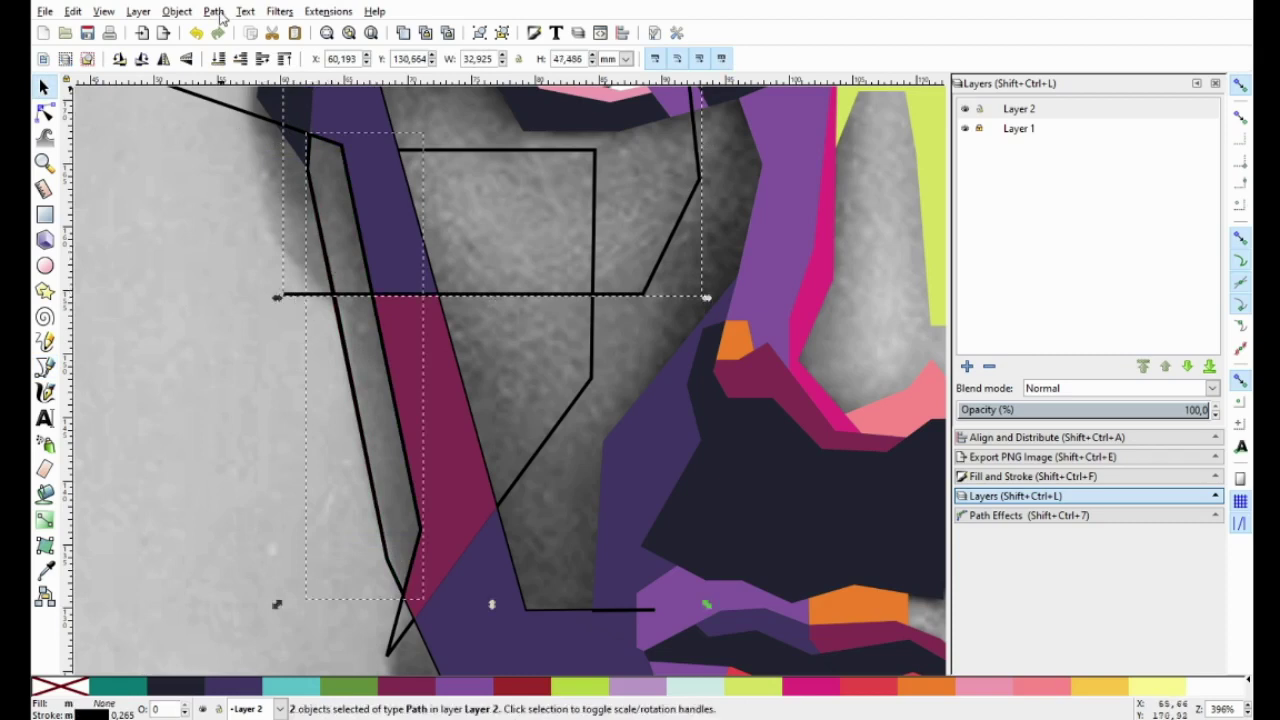
pyautogui.click(213, 11)
pyautogui.click(231, 182)
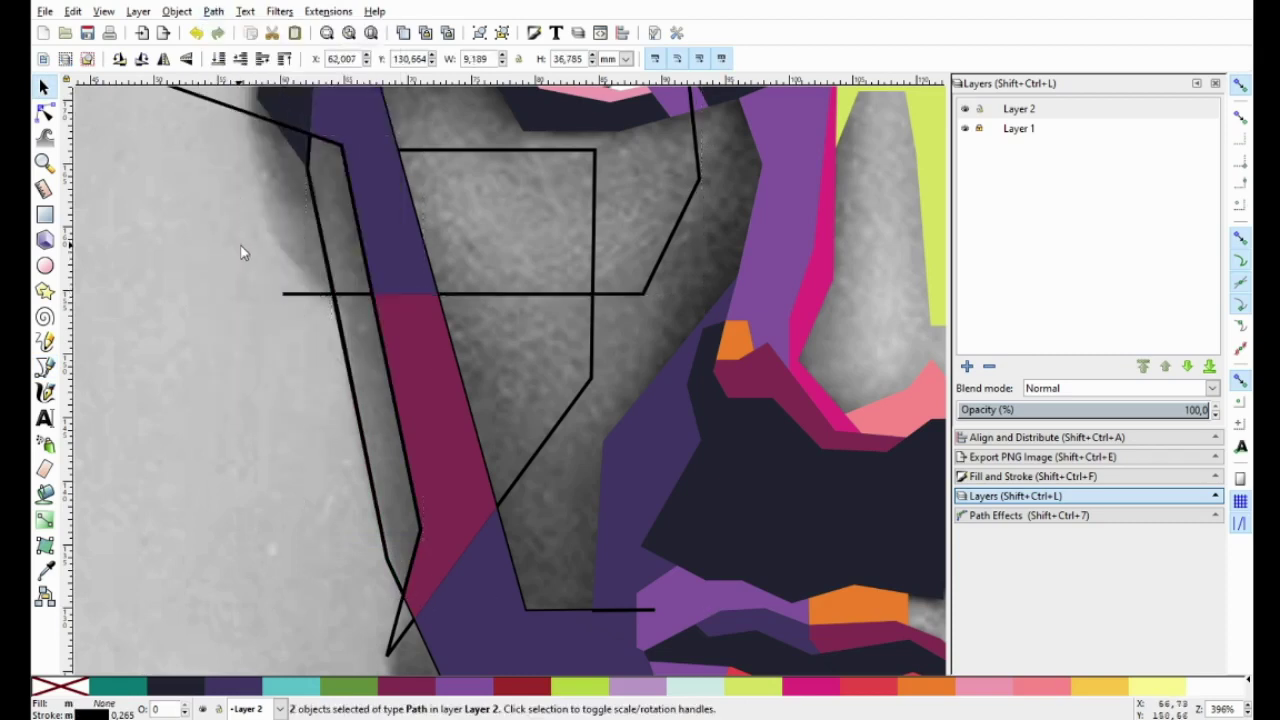
# Fill the upper strip piece light purple and the lower piece hot pink.
pyautogui.click(380, 296)
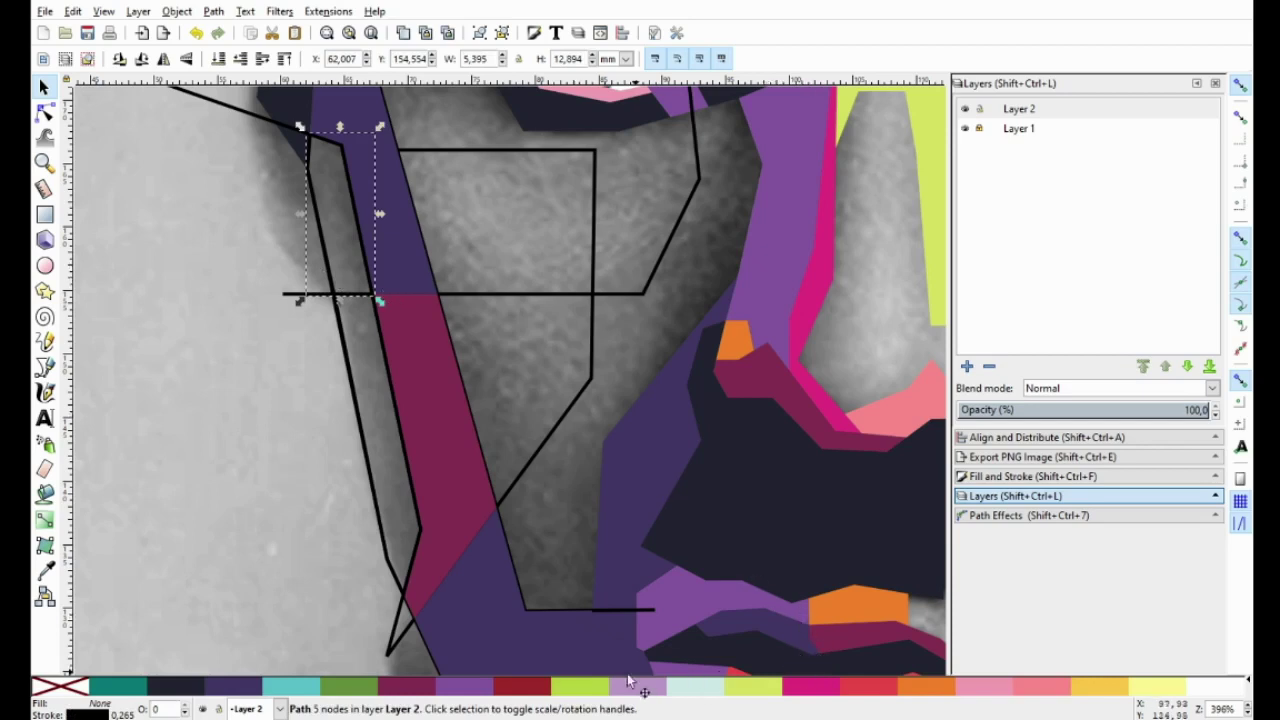
pyautogui.click(497, 693)
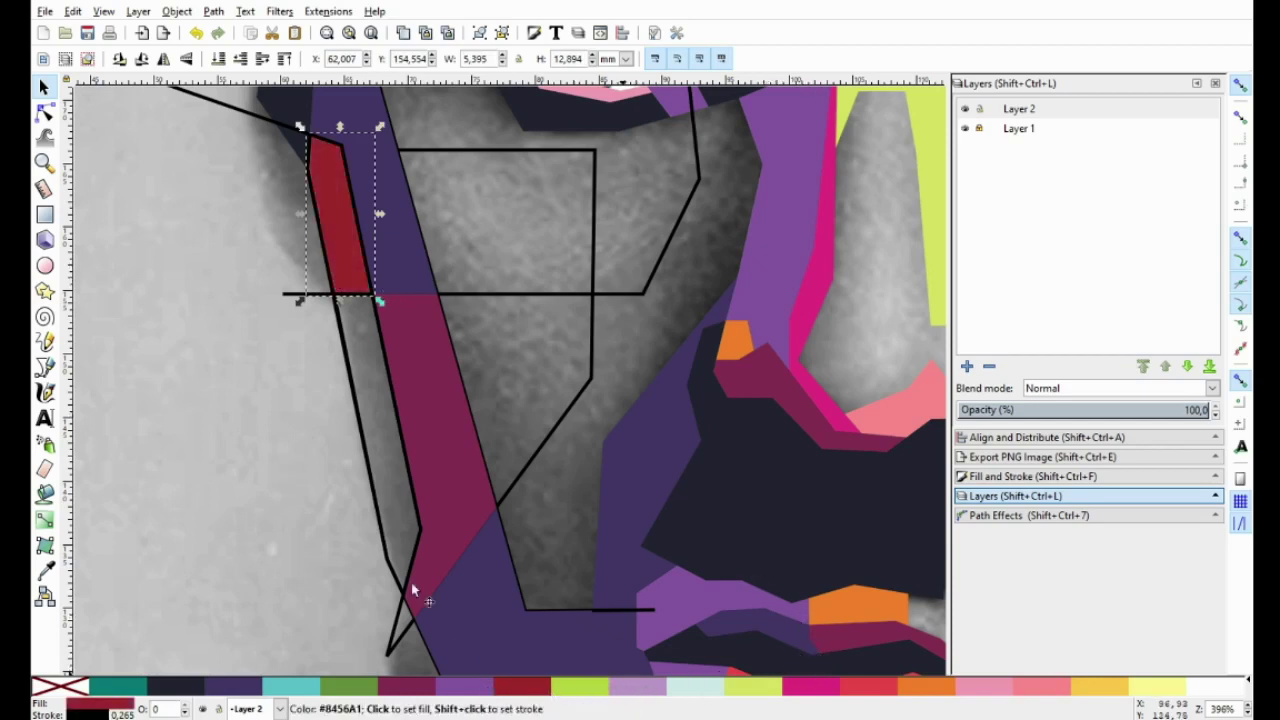
pyautogui.click(382, 484)
pyautogui.click(810, 686)
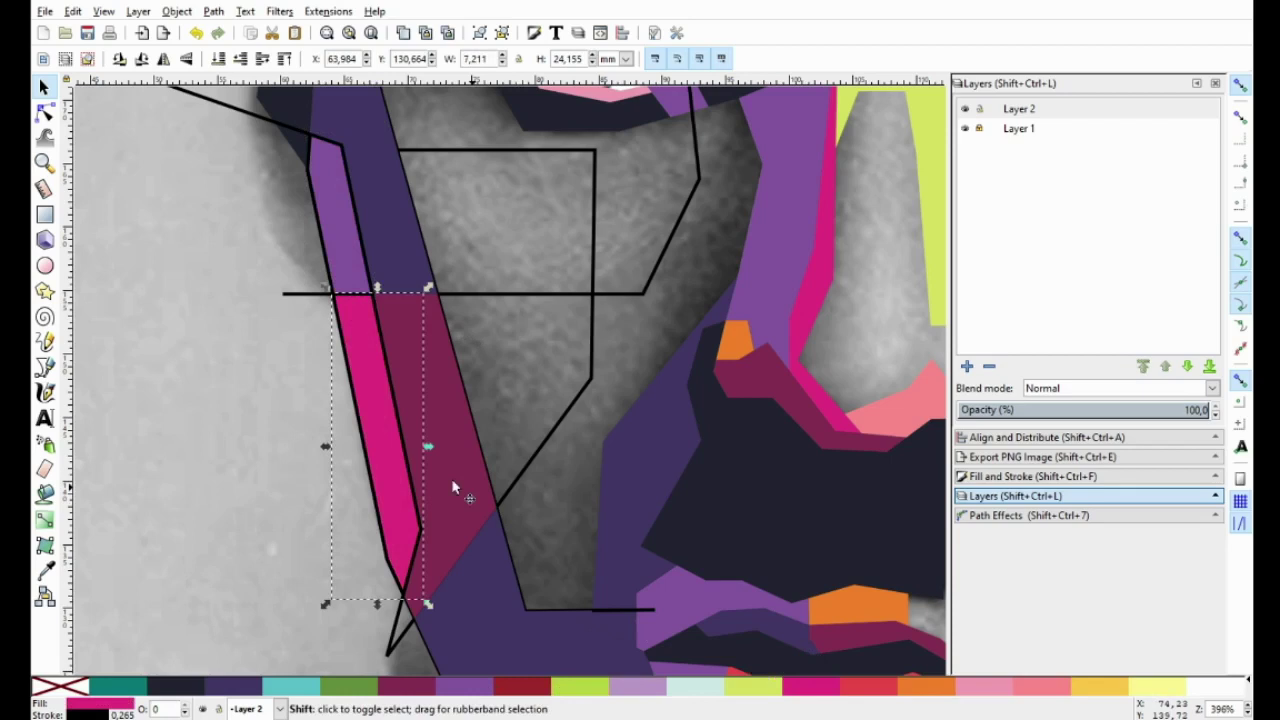
# Remove the outlines from the hot pink, dark red, light purple and dark purple pieces.
pyautogui.keyDown('shift'); pyautogui.click(451, 478); pyautogui.keyUp('shift')
pyautogui.keyDown('shift'); pyautogui.click(357, 230); pyautogui.keyUp('shift')
pyautogui.keyDown('shift'); pyautogui.click(398, 237); pyautogui.keyUp('shift')
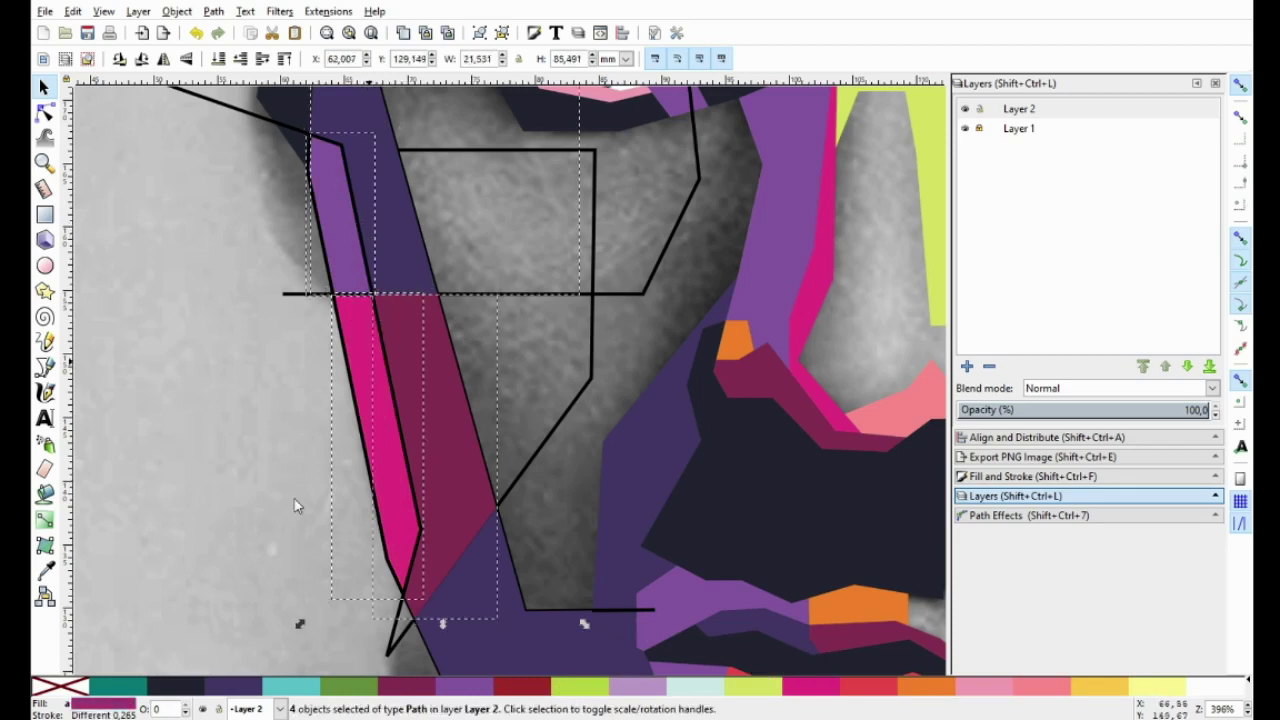
pyautogui.rightClick(64, 687)
pyautogui.click(101, 615)
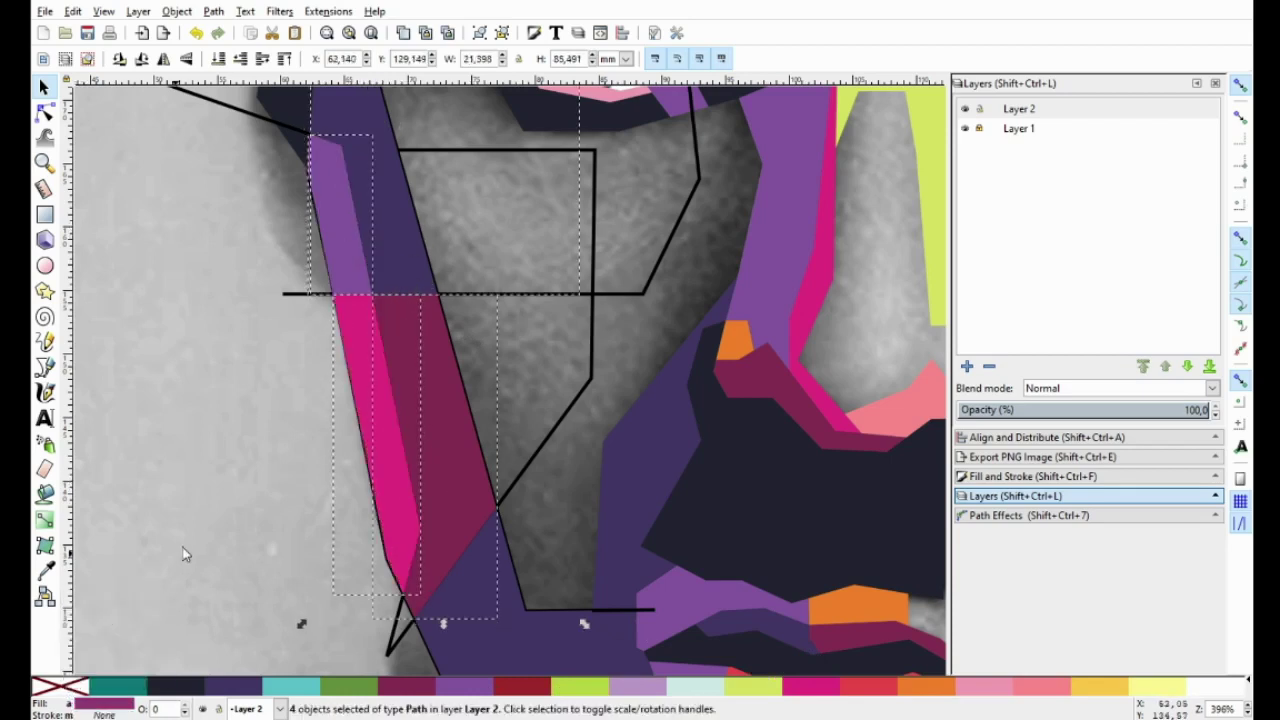
pyautogui.press('Escape')
pyautogui.scroll(-2, 393, 406)
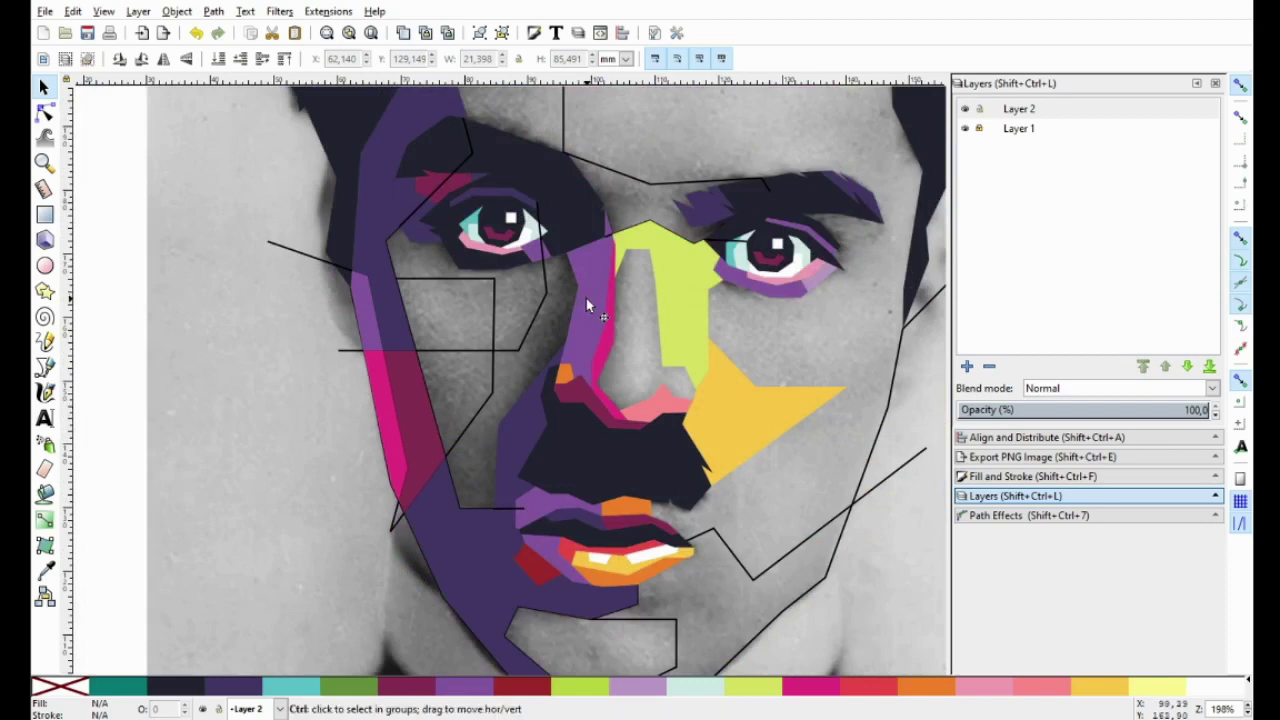
pyautogui.scroll(-2, 586, 298)
pyautogui.scroll(3, 586, 298)
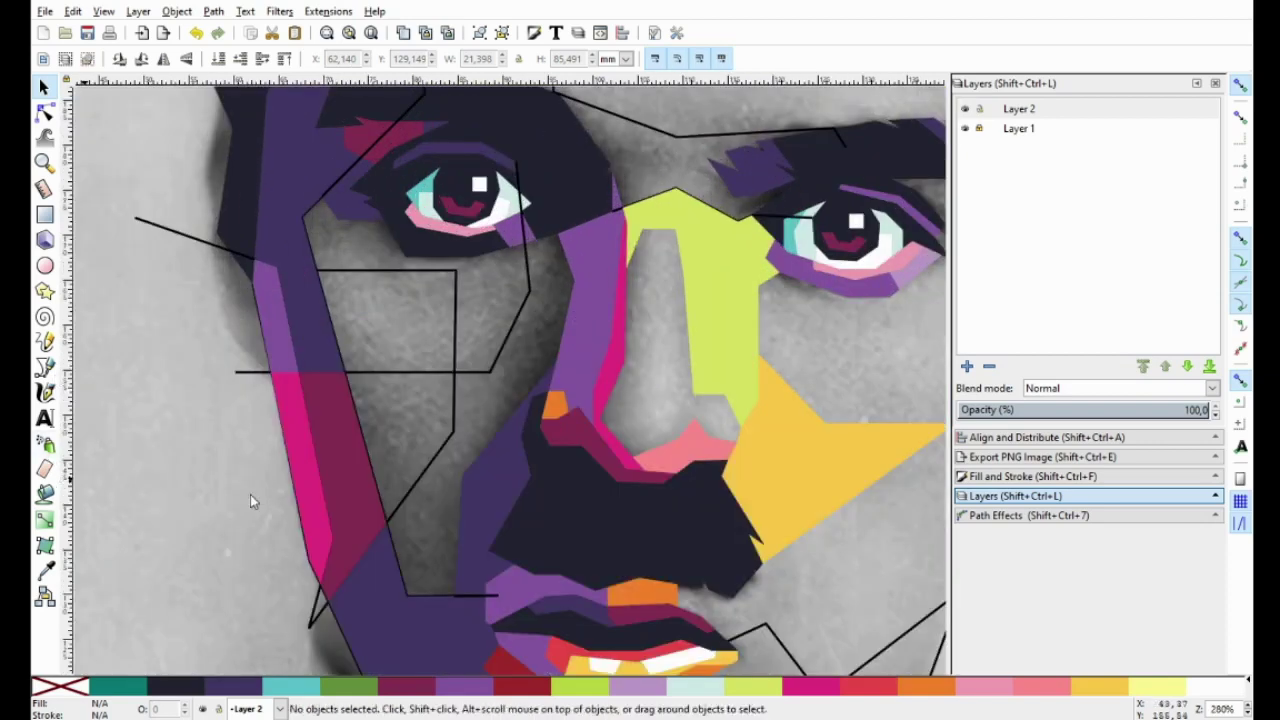
# Recolour the hot pink strip piece red and begin outlining a new strip along the nose.
pyautogui.click(298, 490)
pyautogui.click(860, 688)
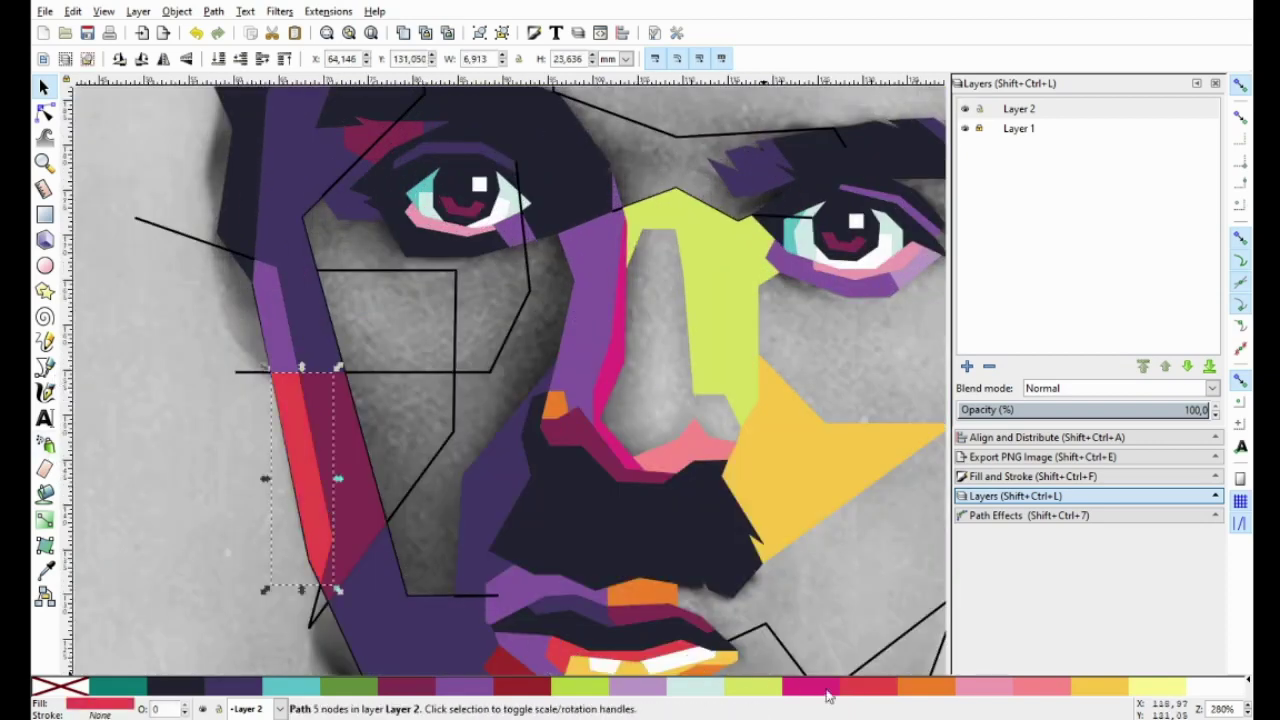
pyautogui.press('b')
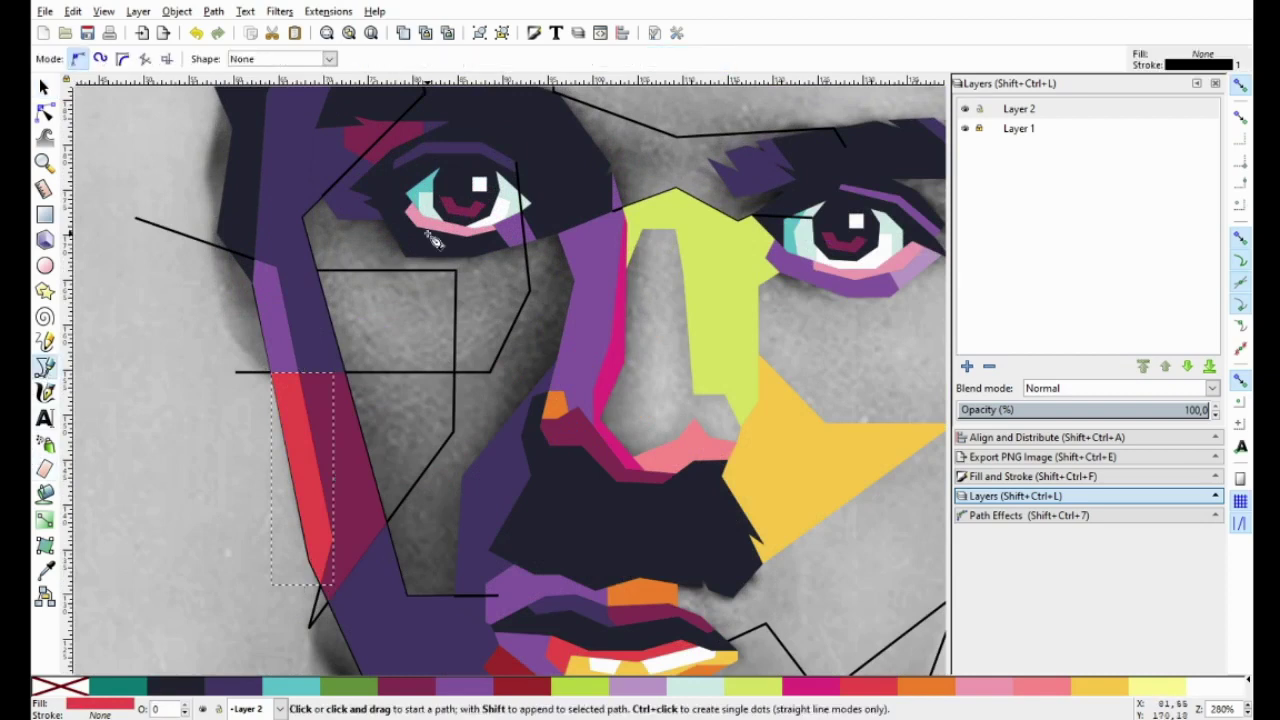
pyautogui.scroll(1, 434, 241)
pyautogui.click(465, 431)
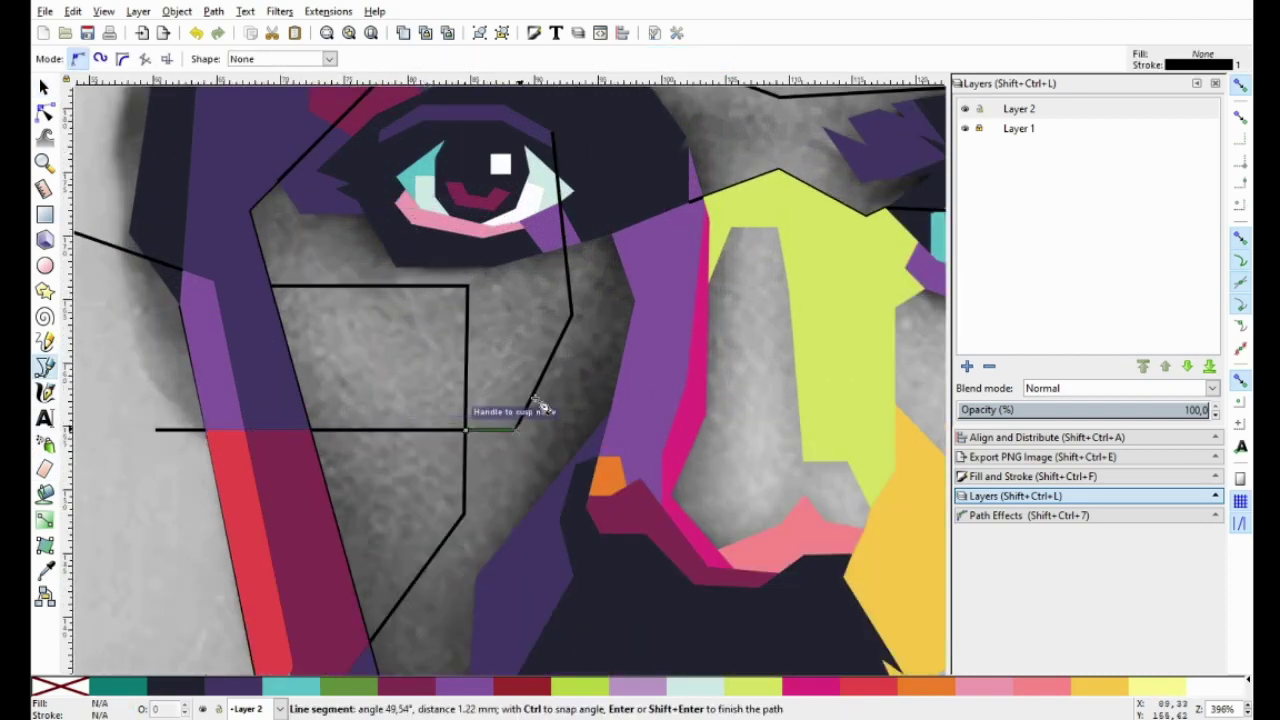
pyautogui.click(575, 318)
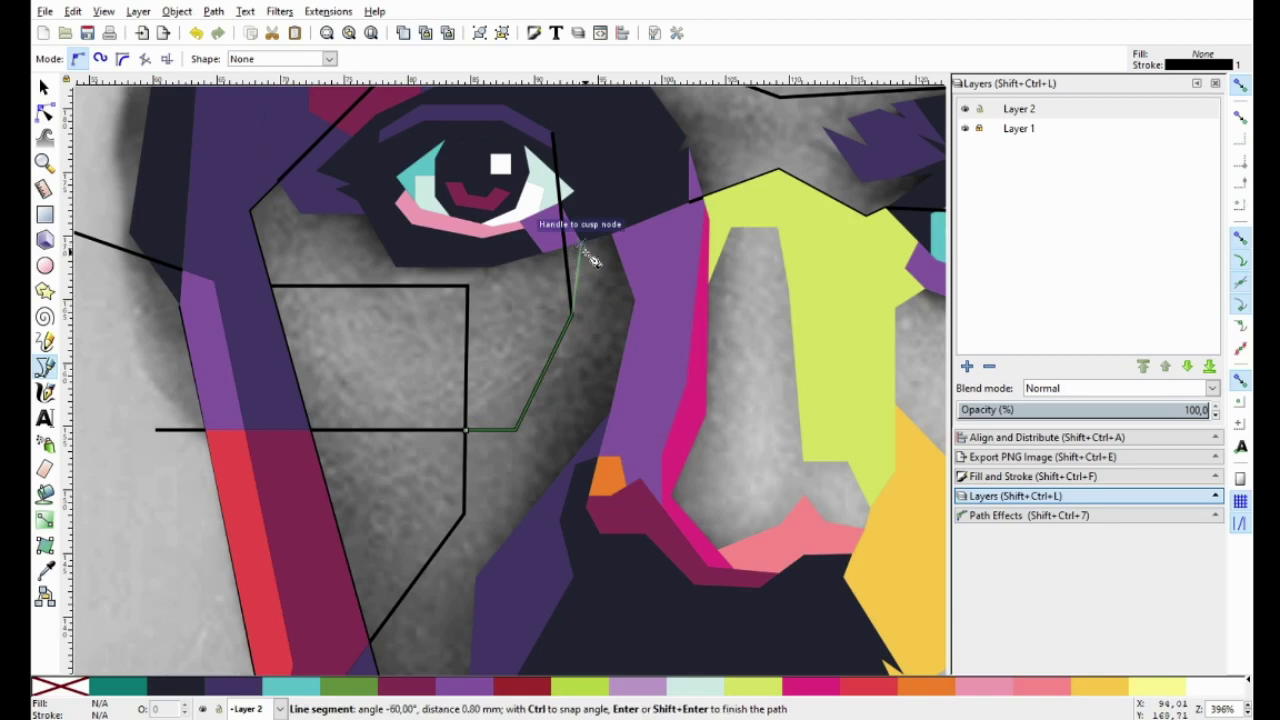
pyautogui.scroll(1, 586, 257)
pyautogui.click(557, 244)
pyautogui.click(623, 229)
pyautogui.click(655, 320)
# Continue the strip outline down past the mustache and close it at its start.
pyautogui.scroll(-2, 628, 363)
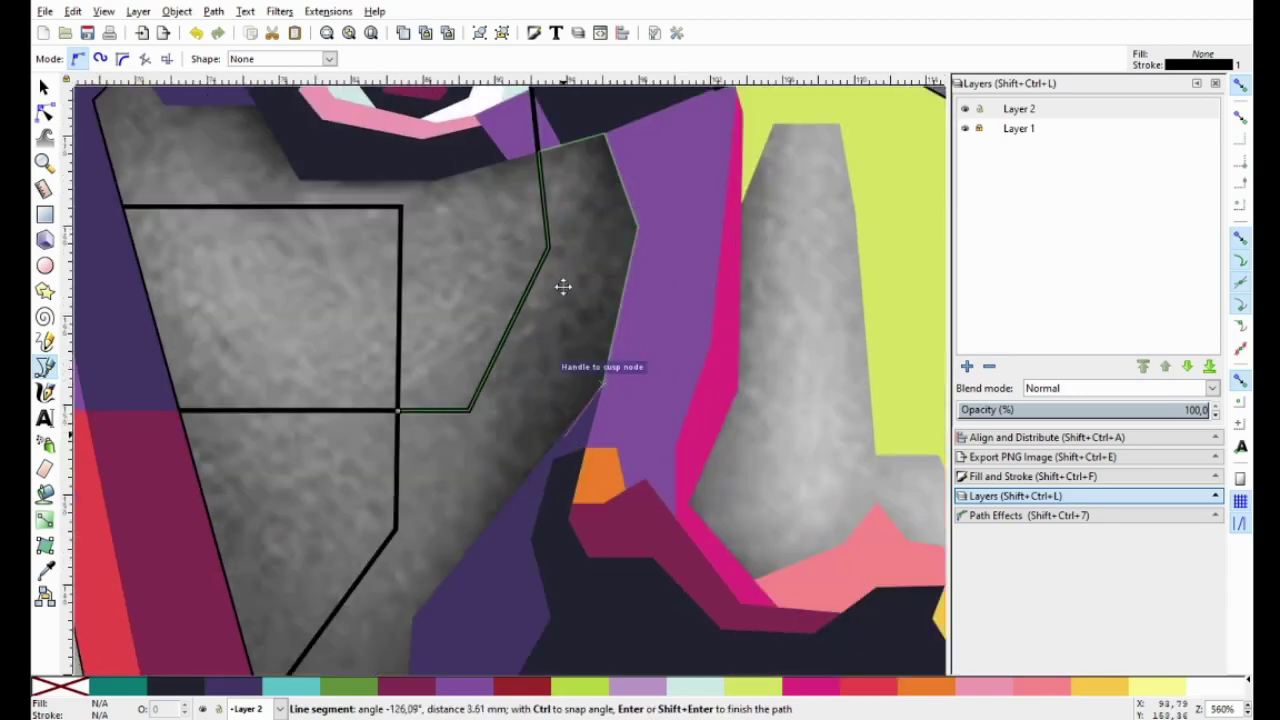
pyautogui.scroll(-4, 510, 370)
pyautogui.click(410, 472)
pyautogui.scroll(-4, 420, 420)
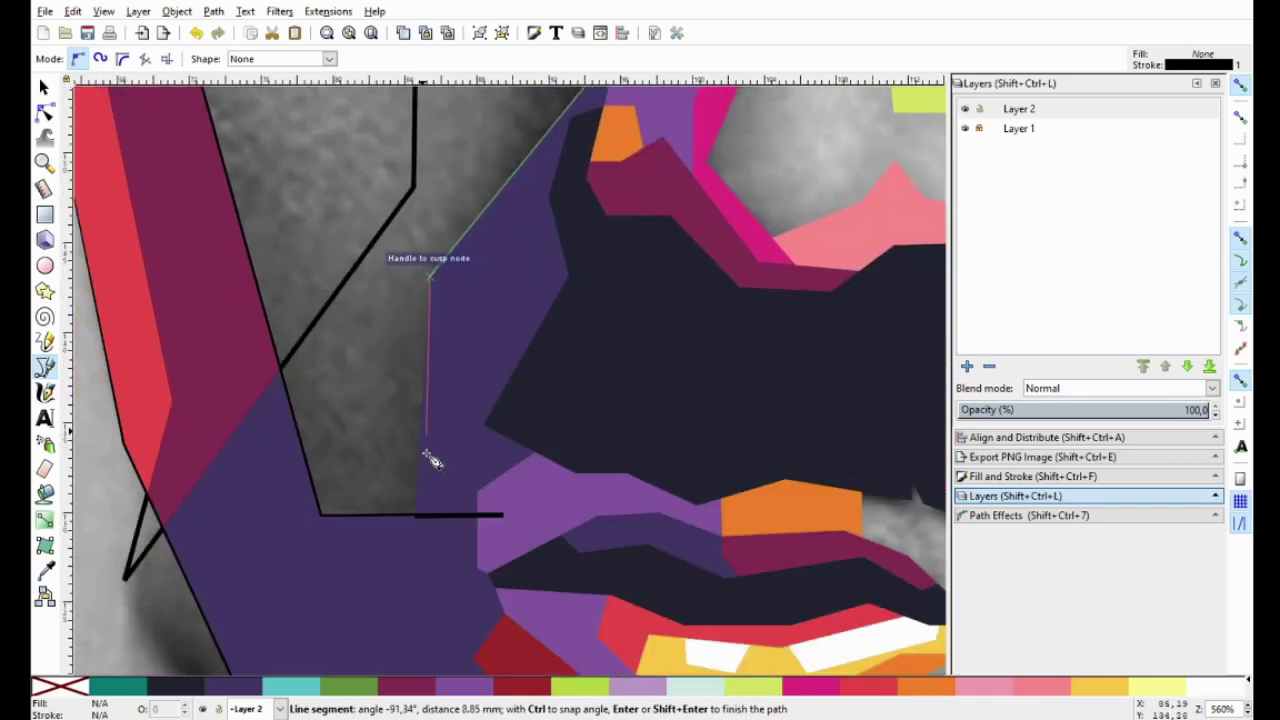
pyautogui.click(416, 515)
pyautogui.click(320, 515)
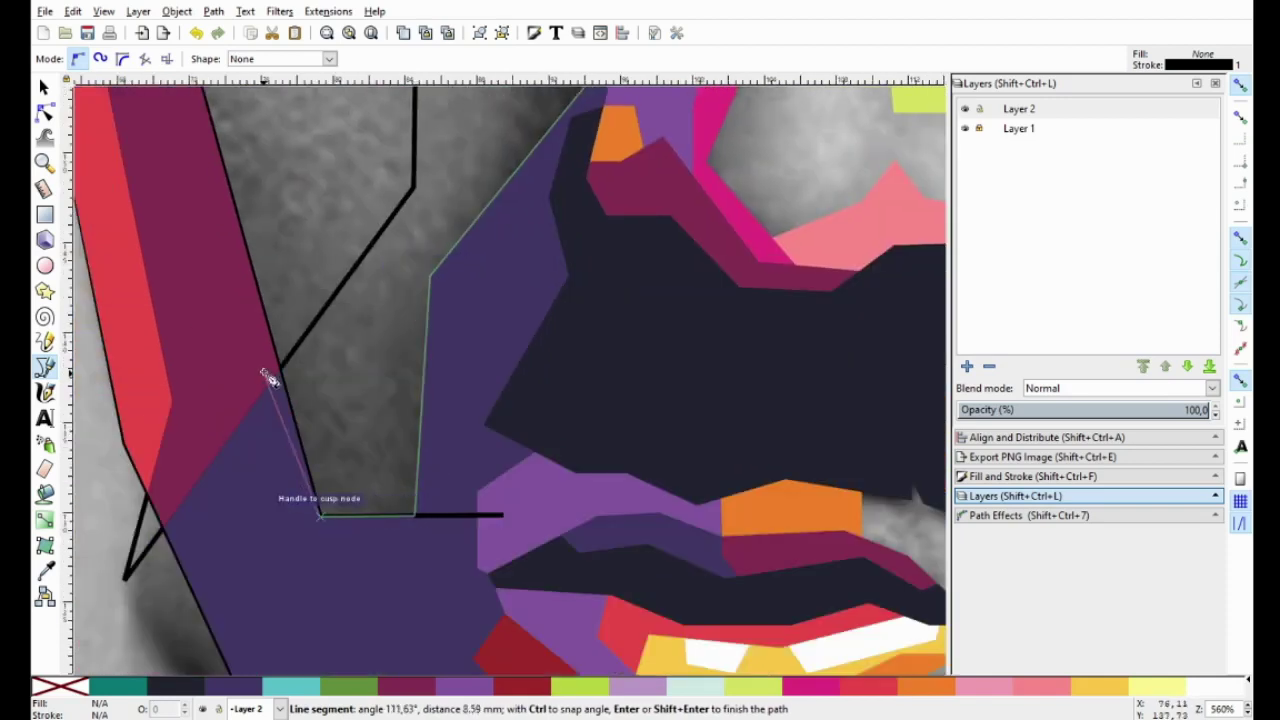
pyautogui.click(280, 367)
pyautogui.scroll(4, 366, 523)
pyautogui.click(456, 394)
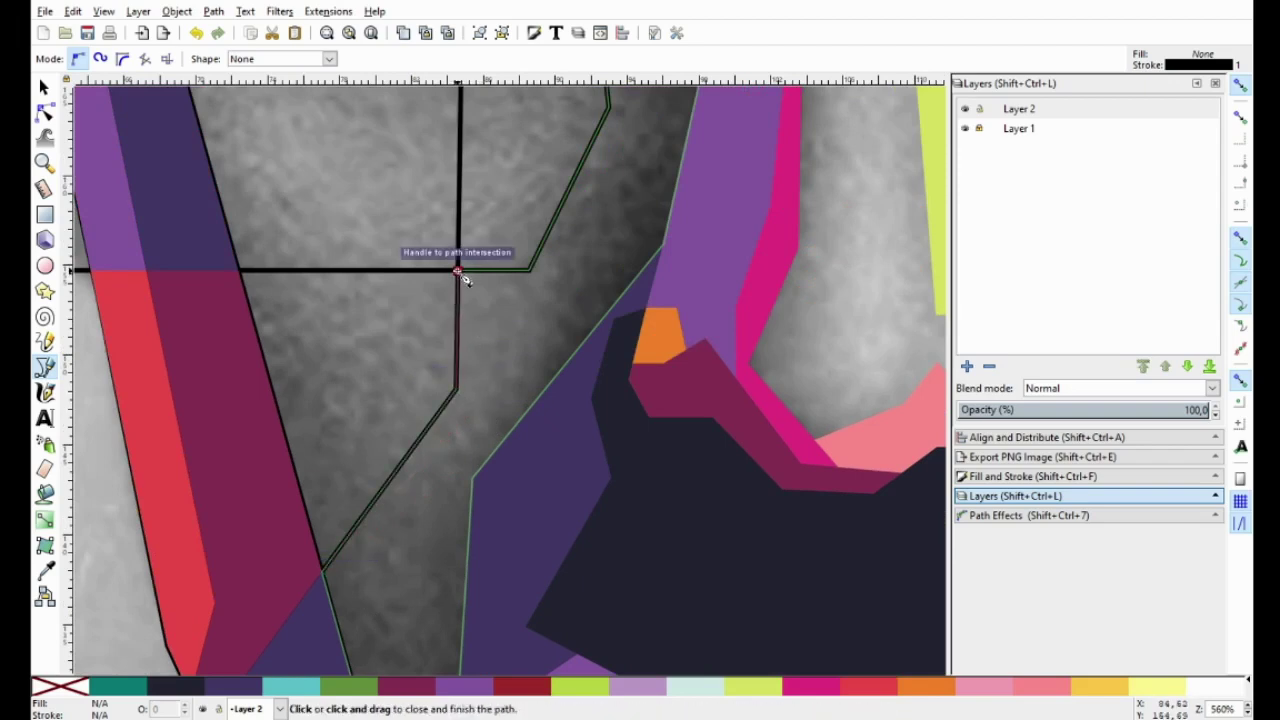
pyautogui.click(459, 271)
pyautogui.scroll(-2, 472, 310)
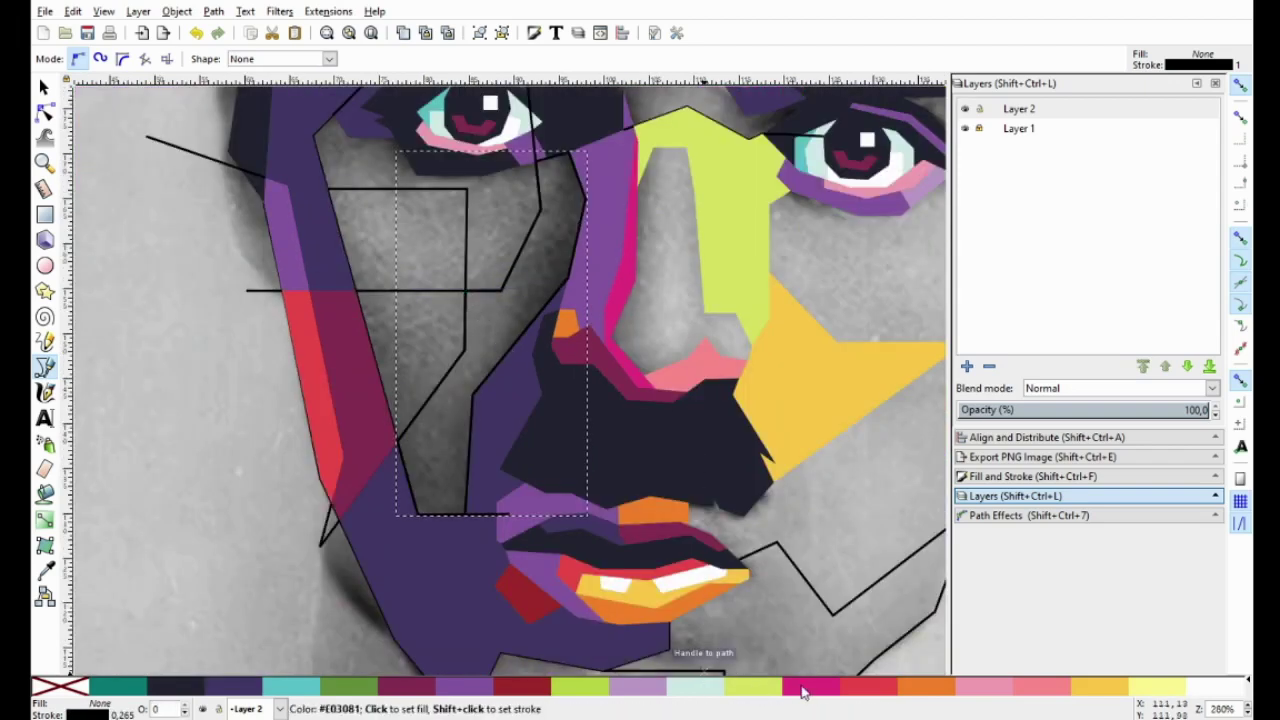
# Fill the new cheek strip teal after trying magenta, red and green.
pyautogui.click(808, 686)
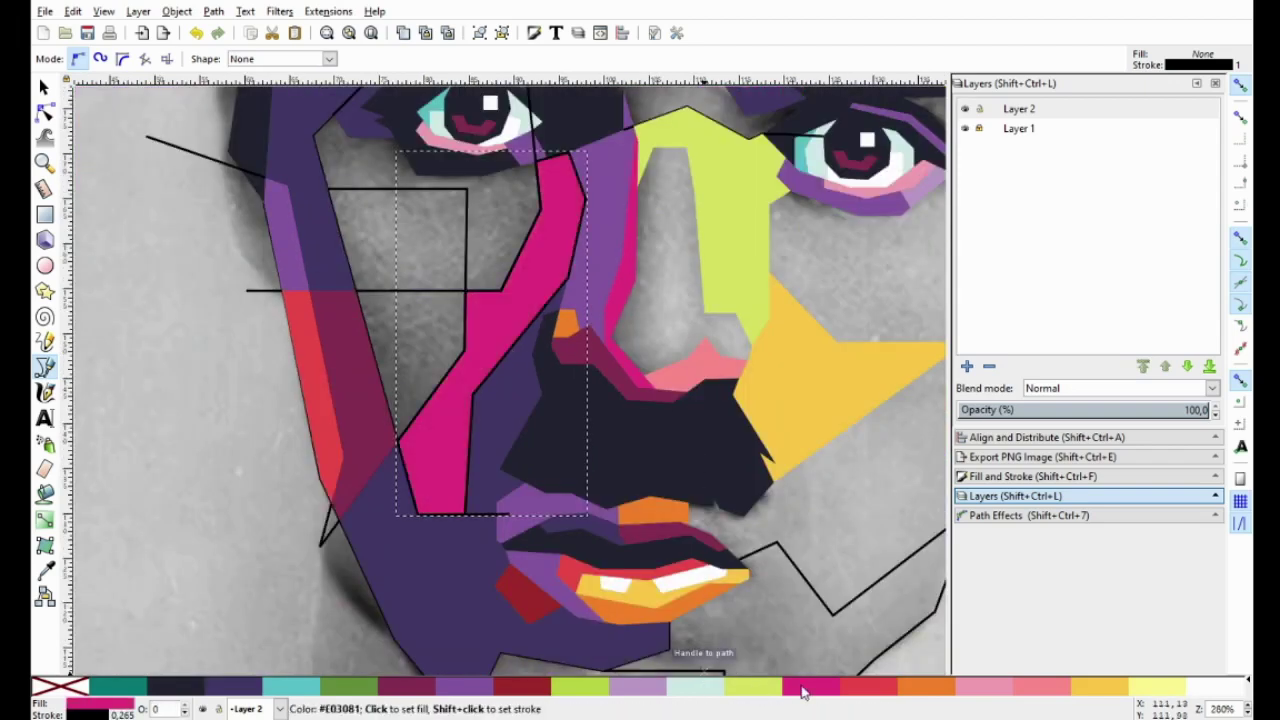
pyautogui.click(872, 690)
pyautogui.click(363, 690)
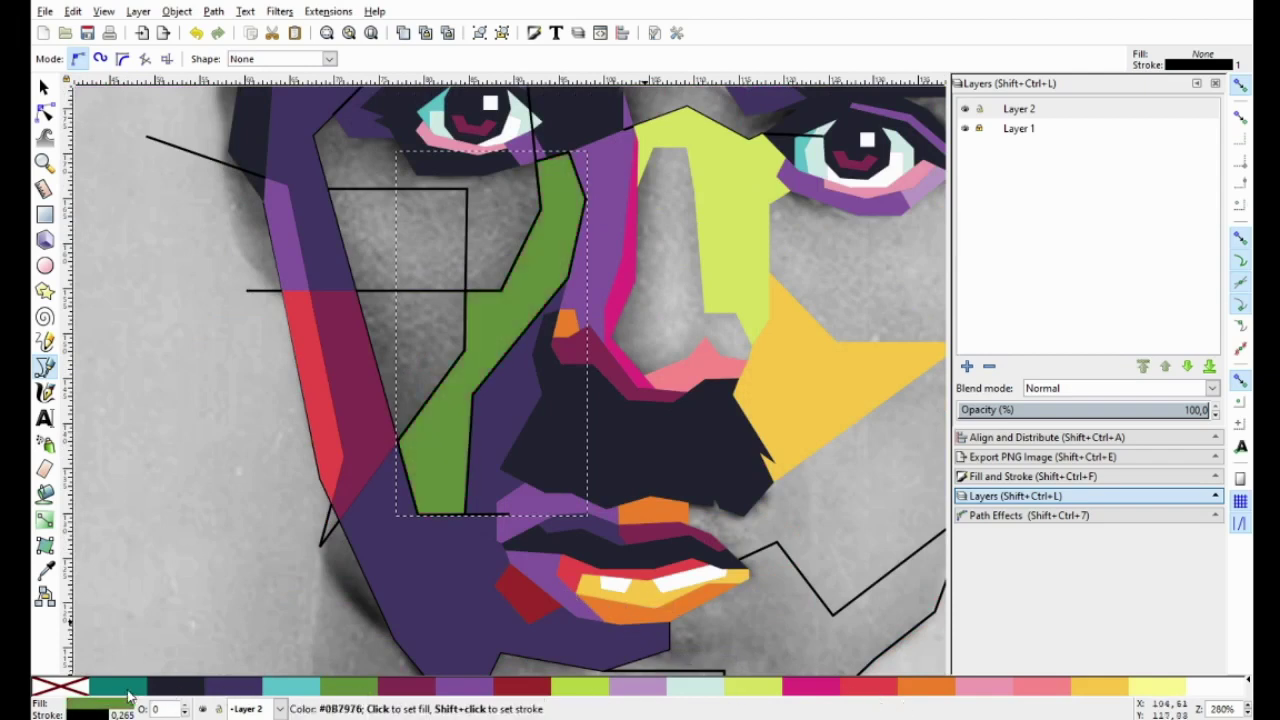
pyautogui.click(128, 690)
pyautogui.scroll(1, 388, 333)
# Draw a closed triangle beside the teal strip and fill it magenta.
pyautogui.click(345, 276)
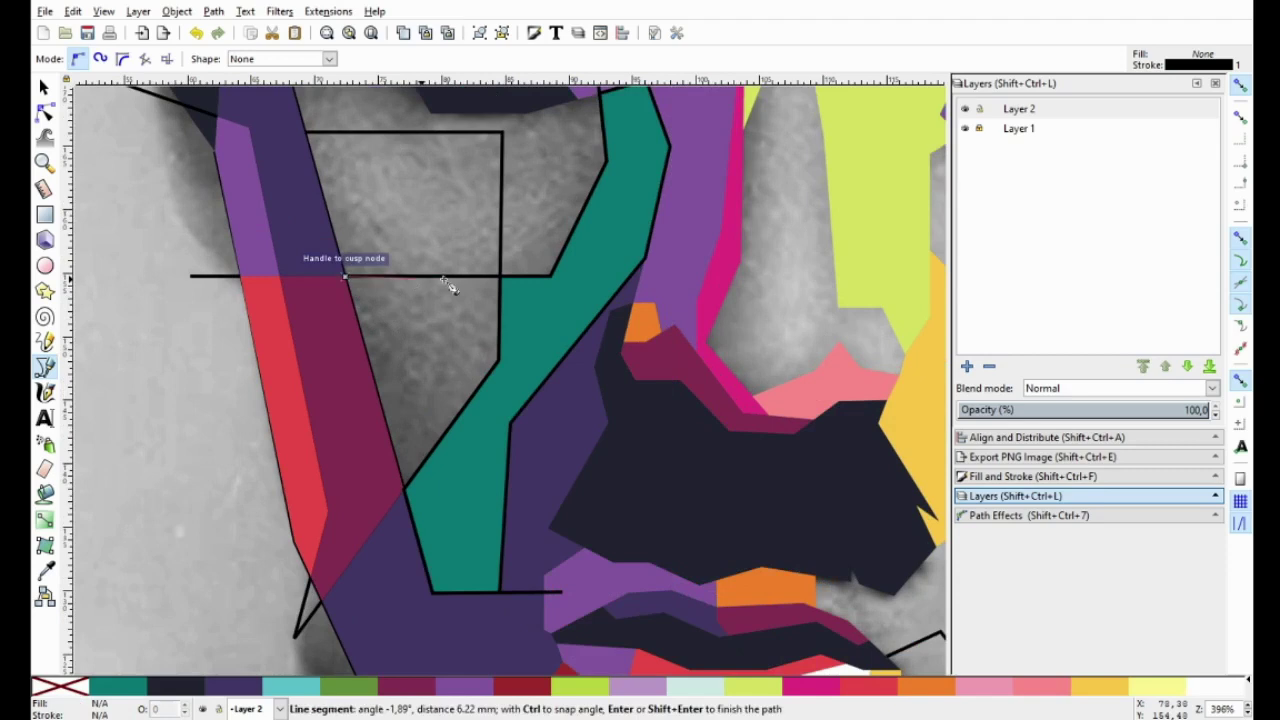
pyautogui.click(500, 276)
pyautogui.click(501, 361)
pyautogui.click(402, 488)
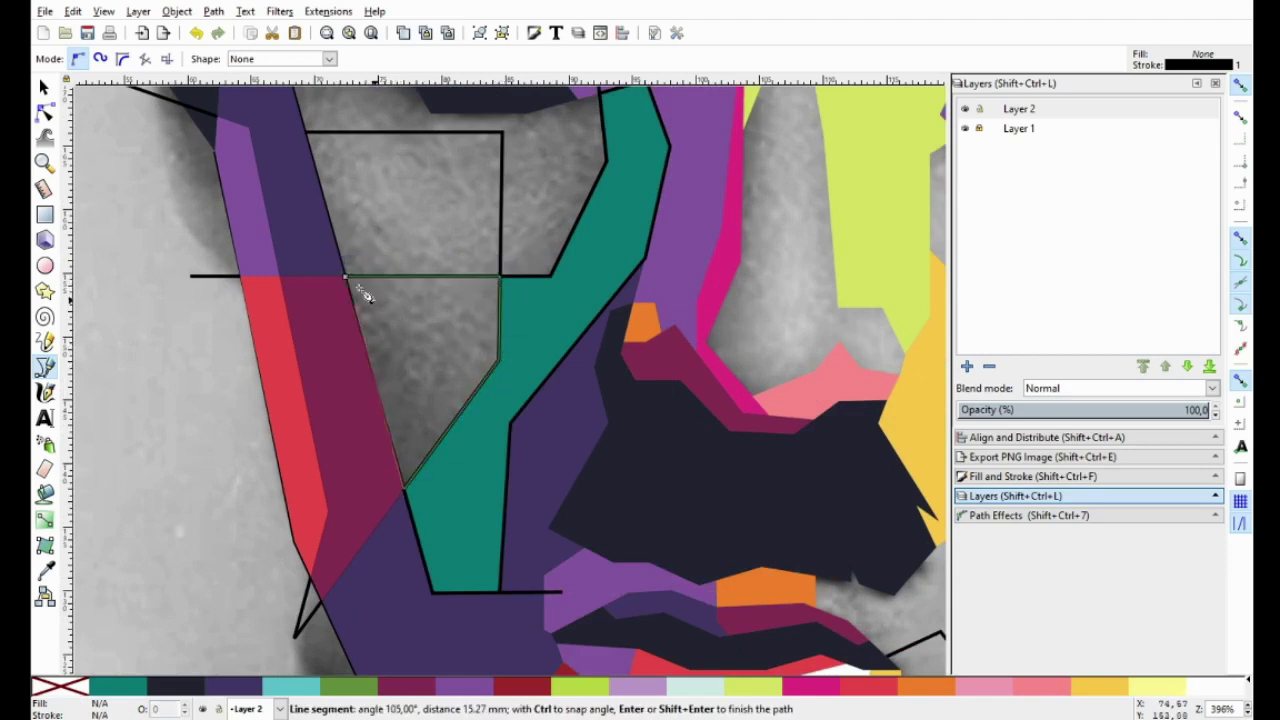
pyautogui.click(347, 279)
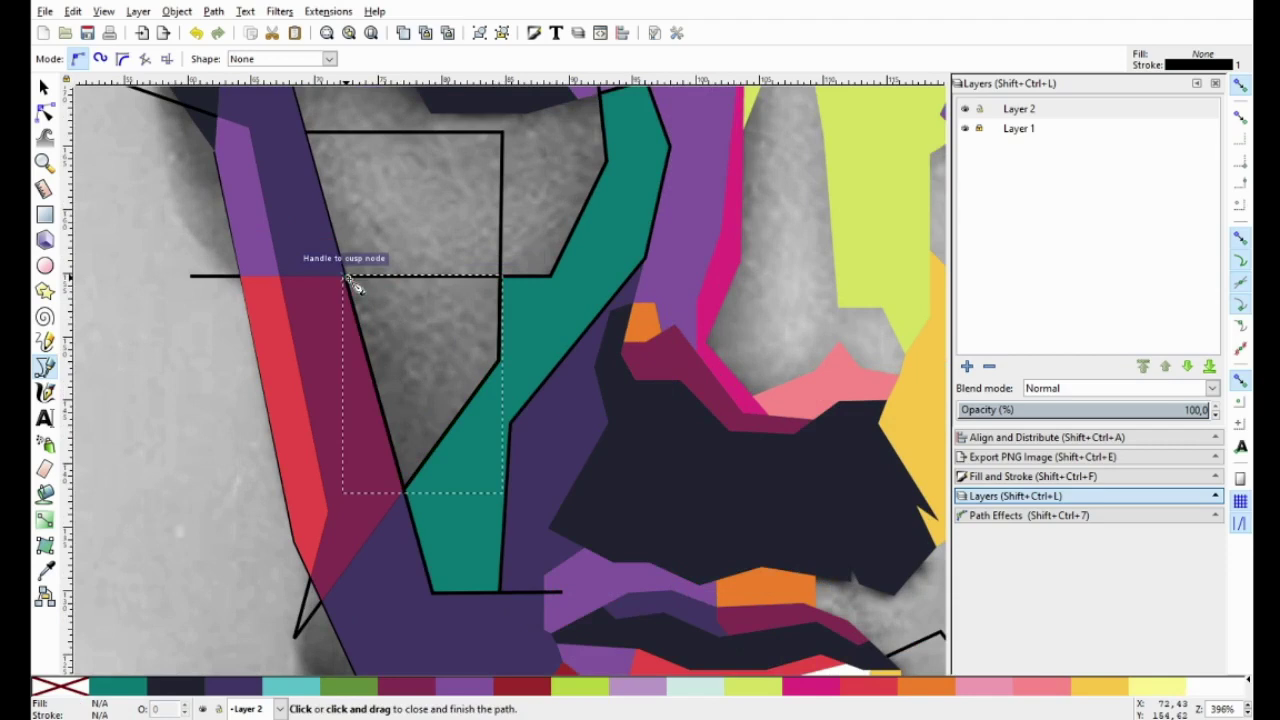
pyautogui.click(917, 688)
pyautogui.click(893, 688)
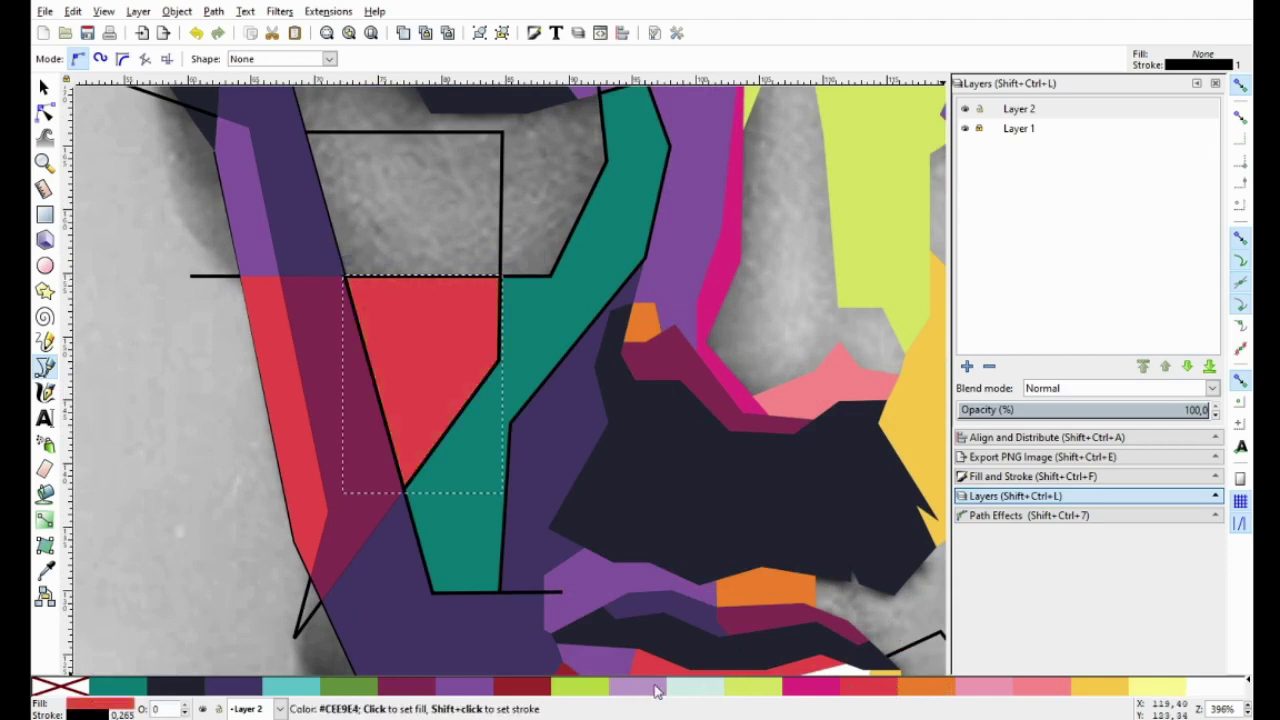
pyautogui.click(818, 688)
# Start tracing a new outline under the left eye along the dark eye shape.
pyautogui.moveTo(420, 354); pyautogui.dragTo(470, 518)
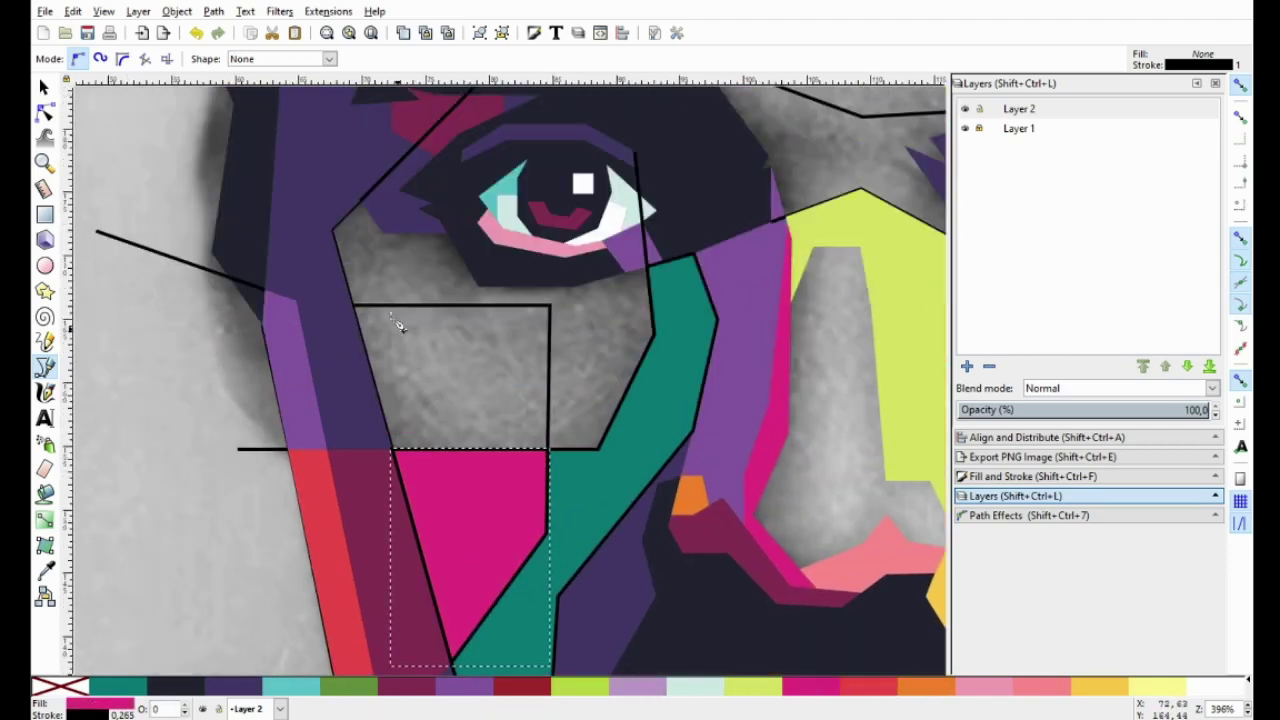
pyautogui.click(350, 305)
pyautogui.press('Escape')
pyautogui.click(334, 229)
pyautogui.scroll(2, 371, 202)
pyautogui.click(352, 203)
pyautogui.click(395, 265)
pyautogui.click(524, 267)
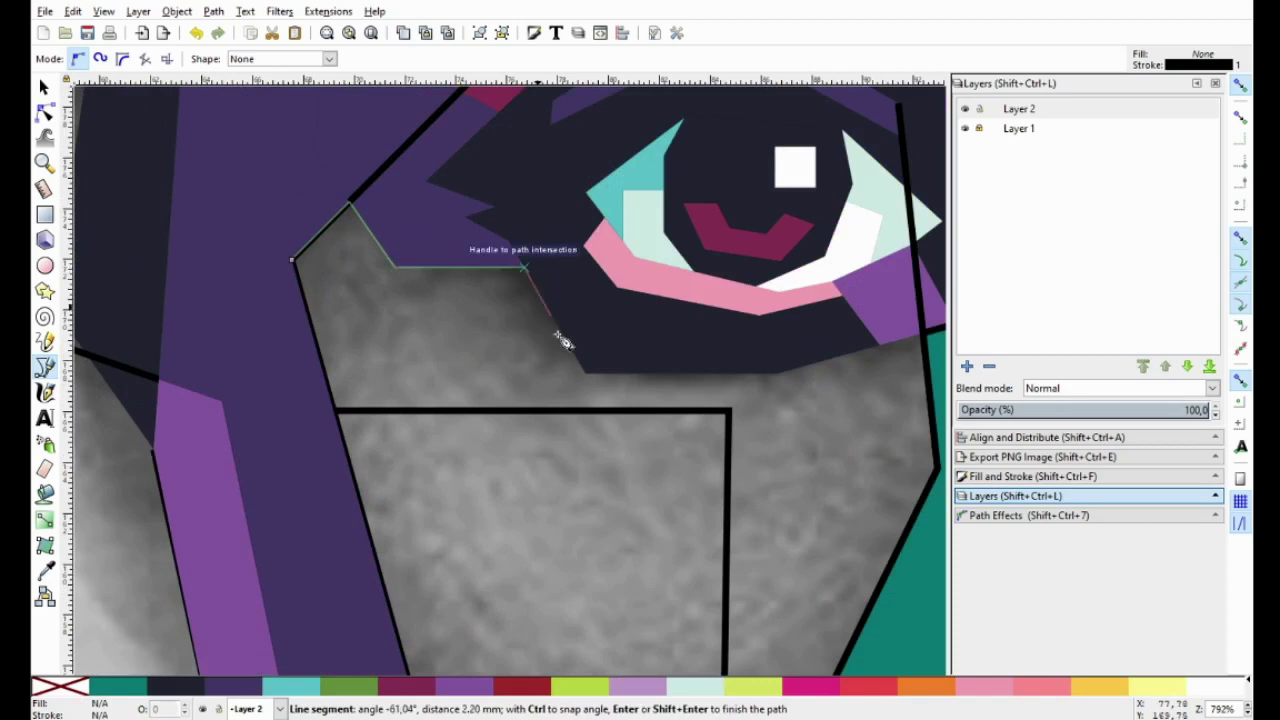
pyautogui.click(584, 374)
# Extend the under-eye outline along the teal strip and above the triangle, then close it.
pyautogui.hscroll(4, 540, 380)
pyautogui.click(629, 374)
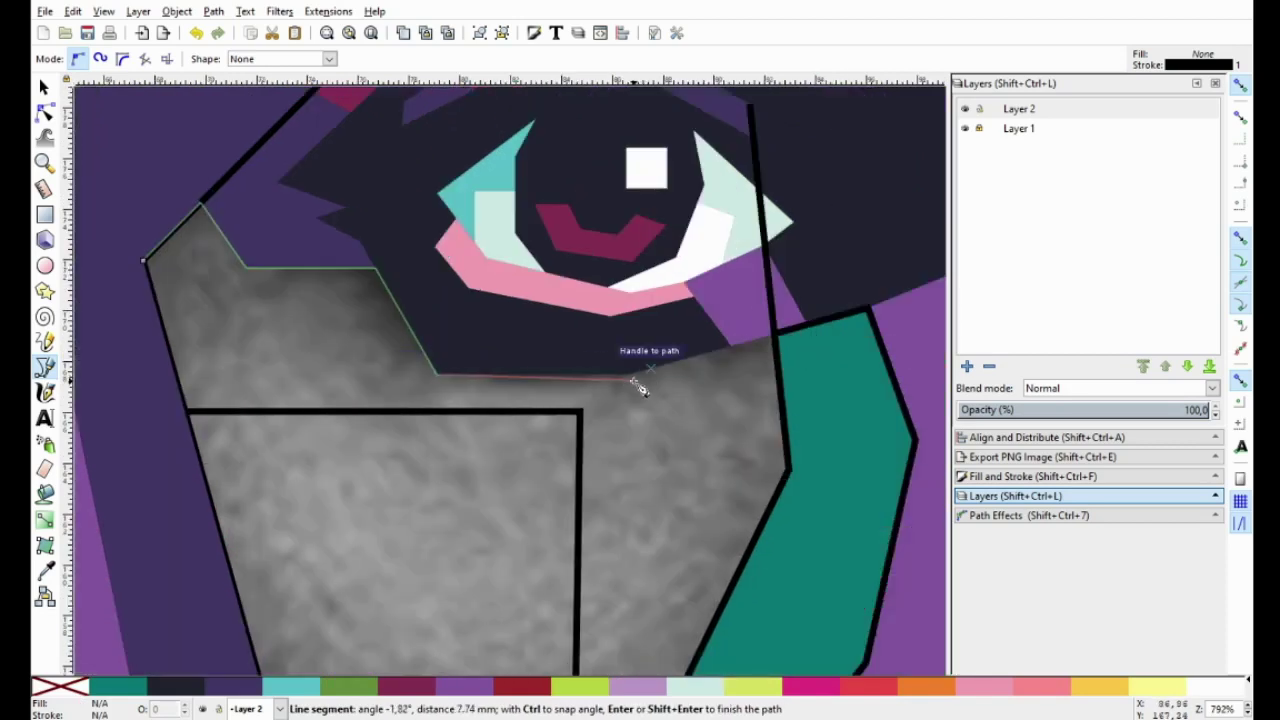
pyautogui.click(772, 334)
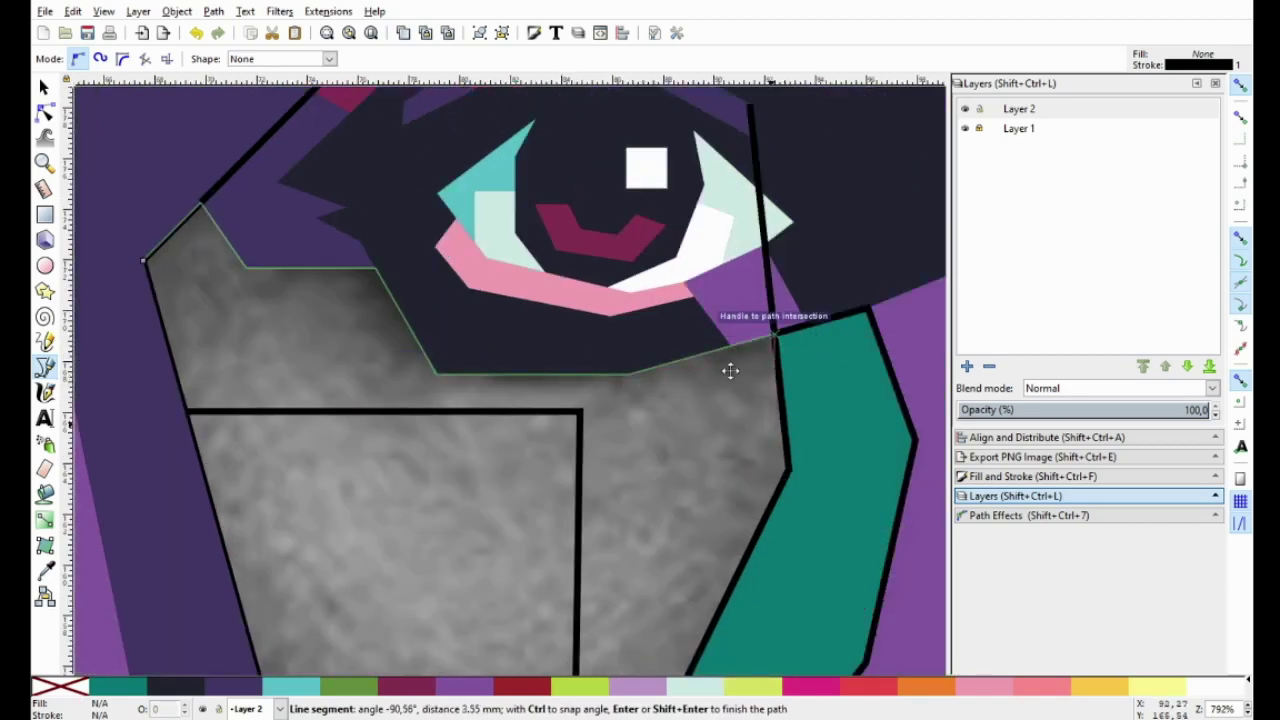
pyautogui.scroll(-2, 731, 368)
pyautogui.hscroll(2, 731, 368)
pyautogui.click(726, 378)
pyautogui.click(614, 605)
pyautogui.hscroll(-2, 400, 605)
pyautogui.click(279, 605)
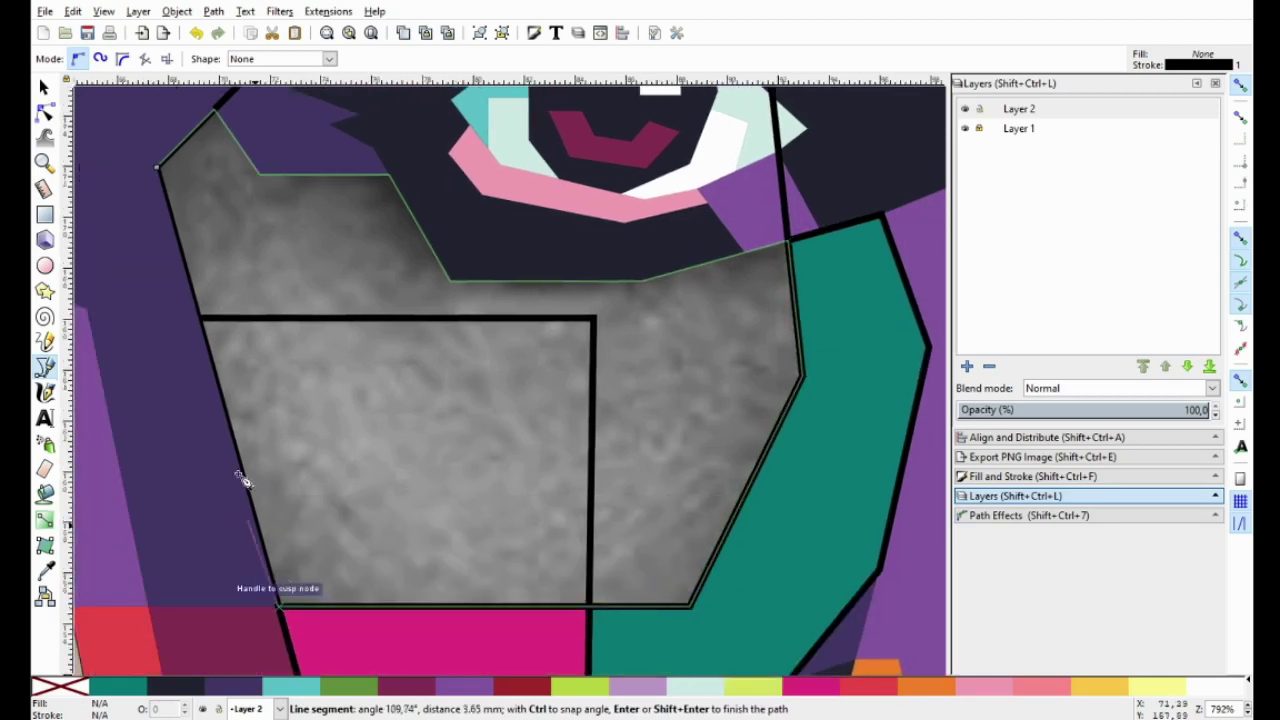
pyautogui.click(157, 167)
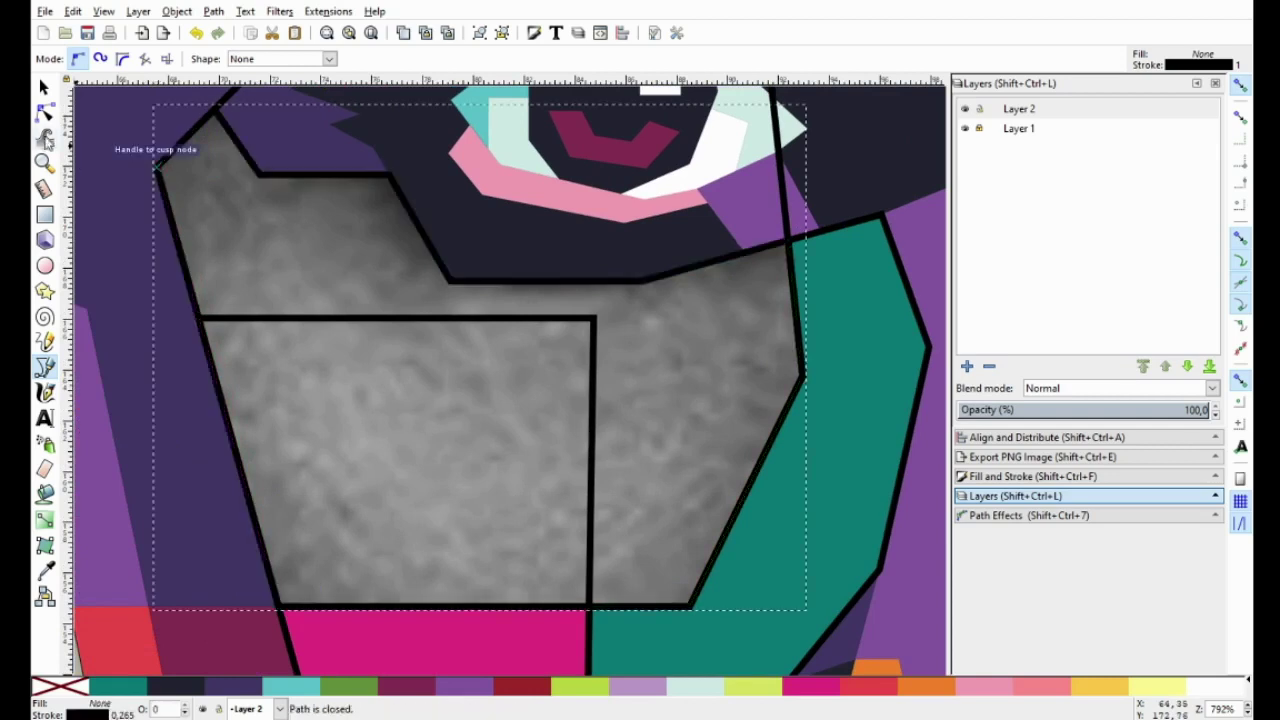
# Divide the outer under-eye outline by the inner rectangle using Path > Division.
pyautogui.press('s')
pyautogui.click(403, 318)
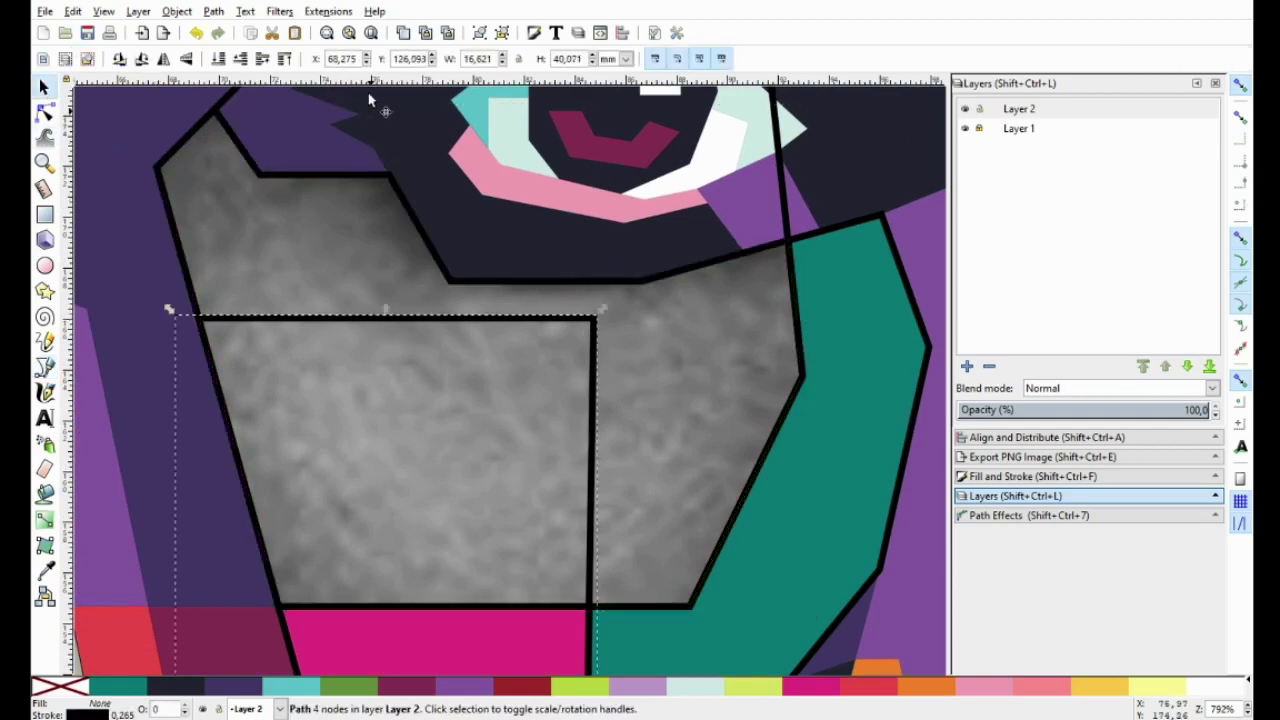
pyautogui.keyDown('shift'); pyautogui.click(424, 238); pyautogui.keyUp('shift')
pyautogui.click(213, 11)
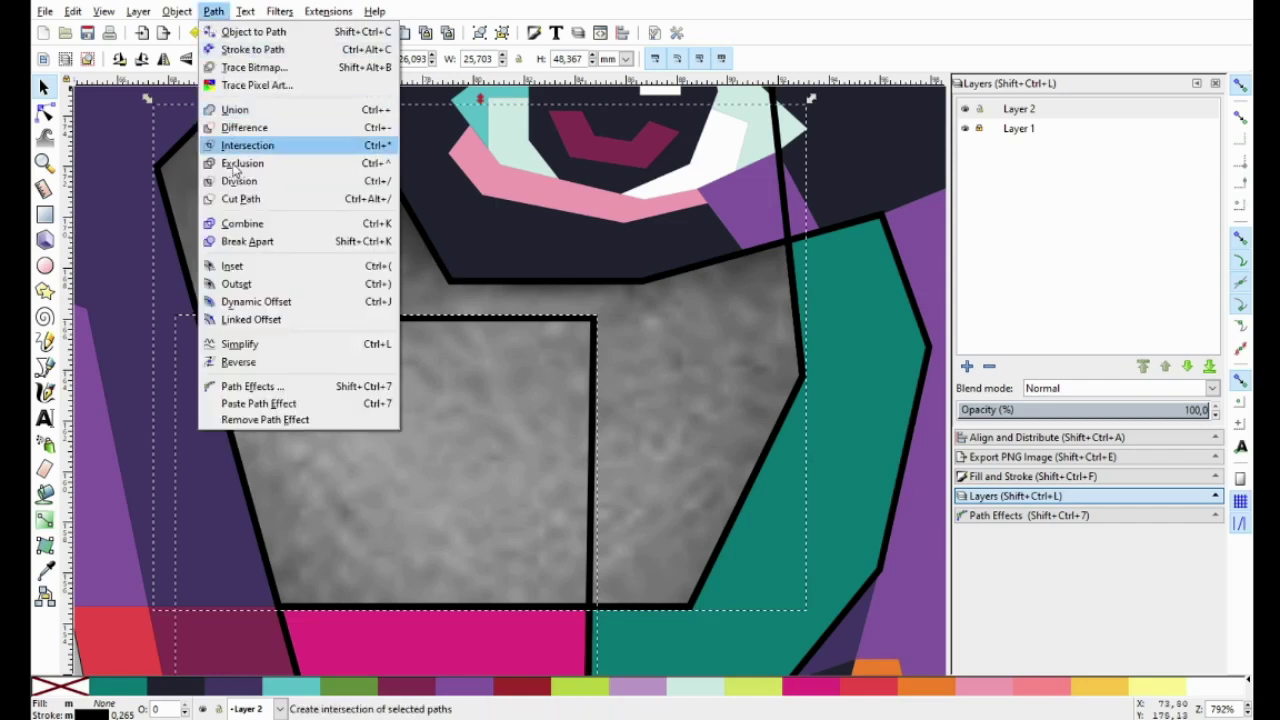
pyautogui.click(238, 181)
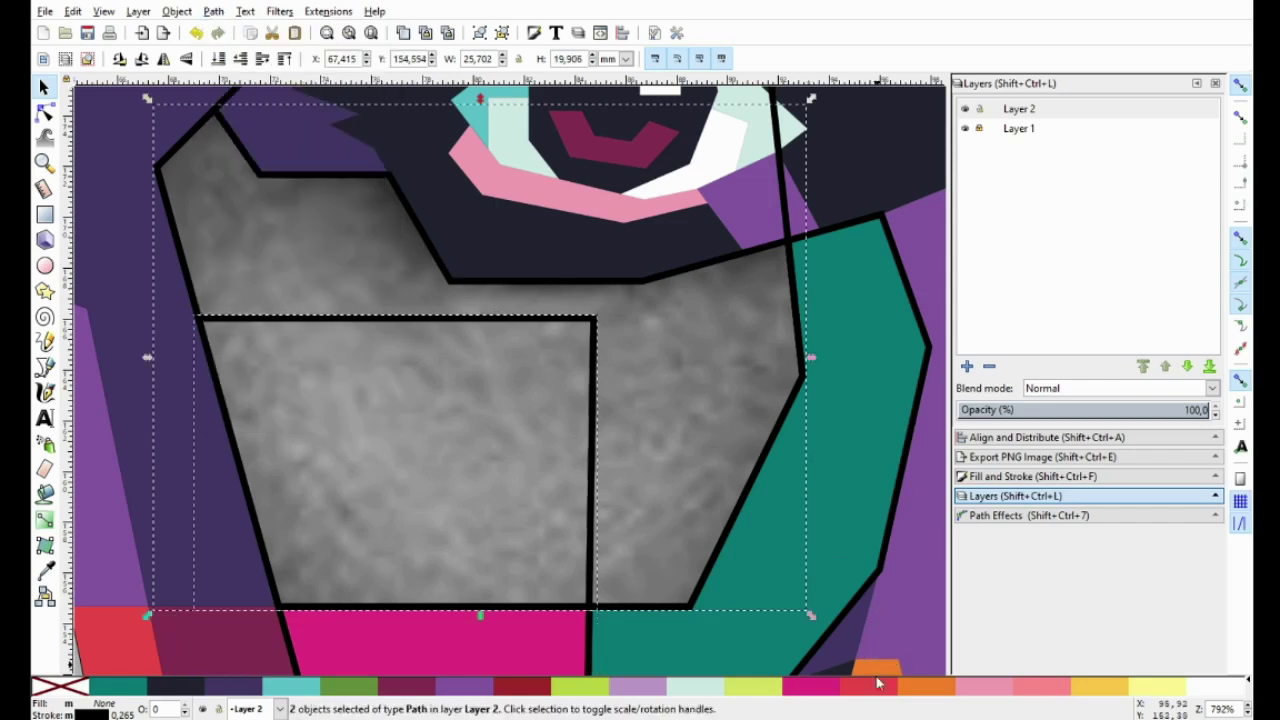
# Fill the inner rectangle piece yellow and the surrounding piece orange.
pyautogui.click(878, 683)
pyautogui.scroll(-2, 638, 497)
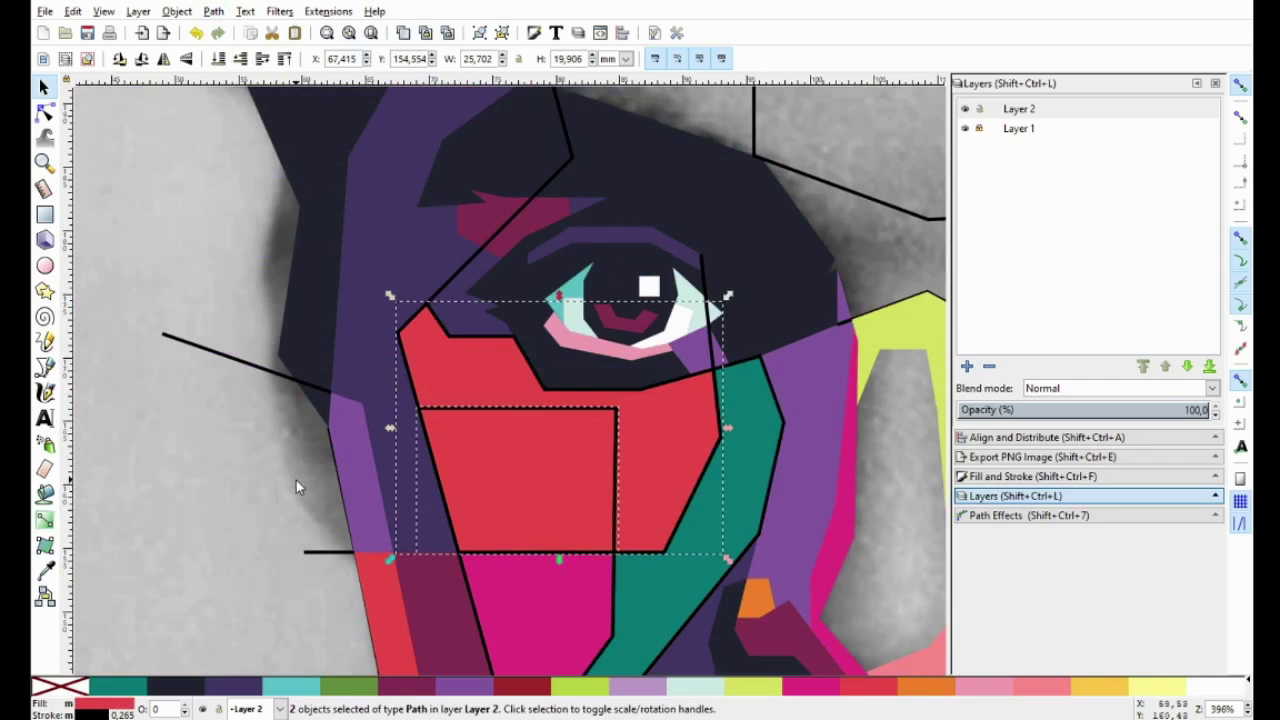
pyautogui.click(542, 493)
pyautogui.click(1100, 686)
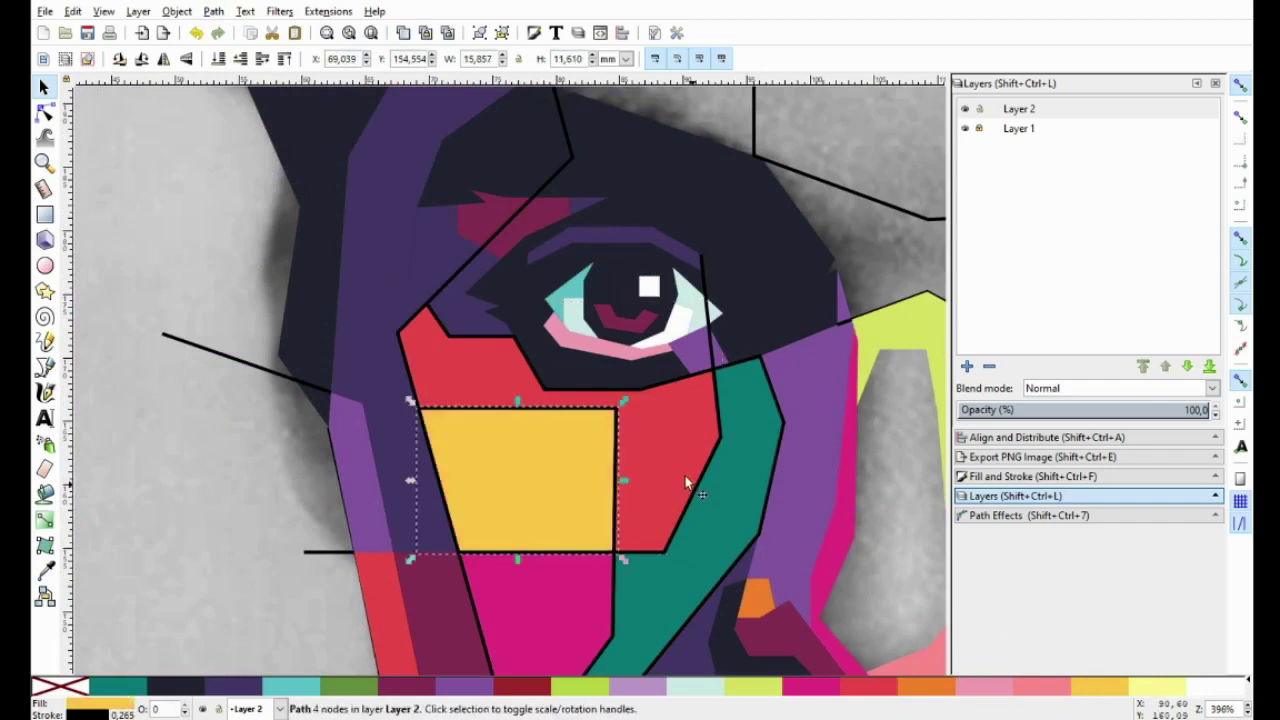
pyautogui.click(674, 466)
pyautogui.click(936, 687)
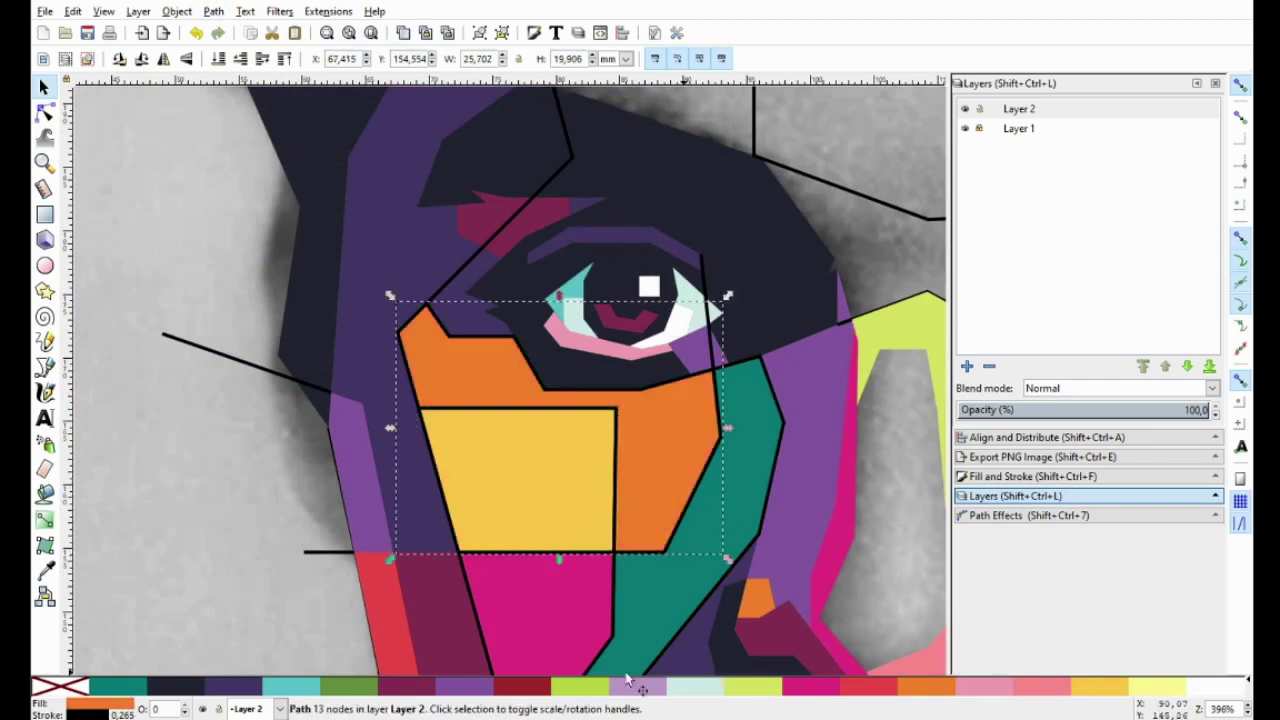
pyautogui.click(312, 690)
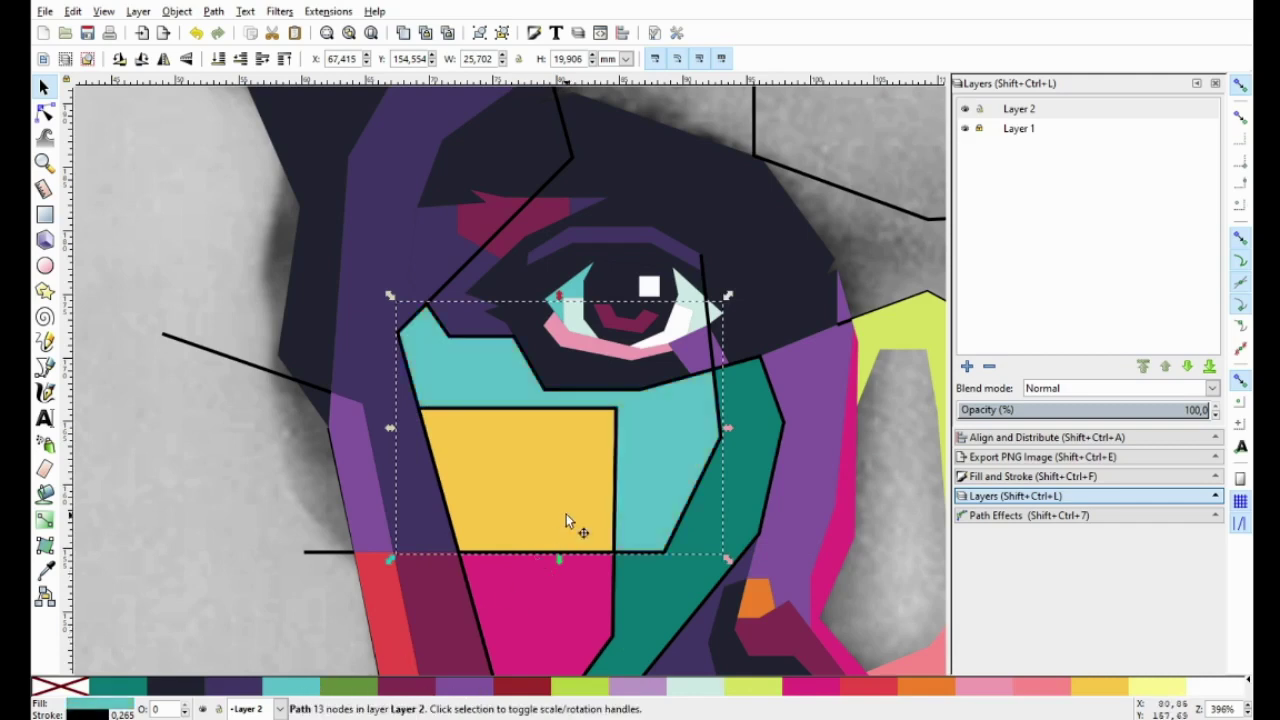
pyautogui.hotkey('ctrl', 'z')
# Remove the black stroke from the orange, yellow, magenta and teal cheek pieces.
pyautogui.keyDown('shift'); pyautogui.click(559, 480); pyautogui.keyUp('shift')
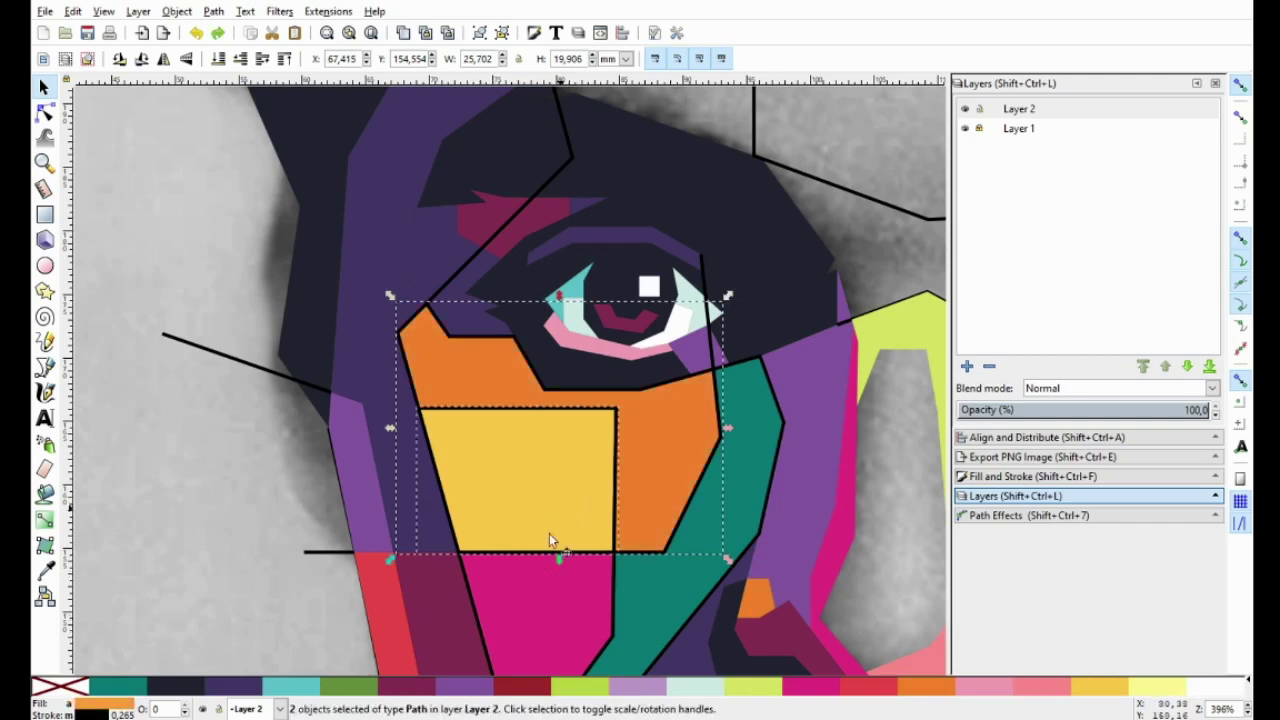
pyautogui.scroll(-4, 535, 390)
pyautogui.keyDown('shift'); pyautogui.click(549, 463); pyautogui.keyUp('shift')
pyautogui.keyDown('shift'); pyautogui.click(643, 449); pyautogui.keyUp('shift')
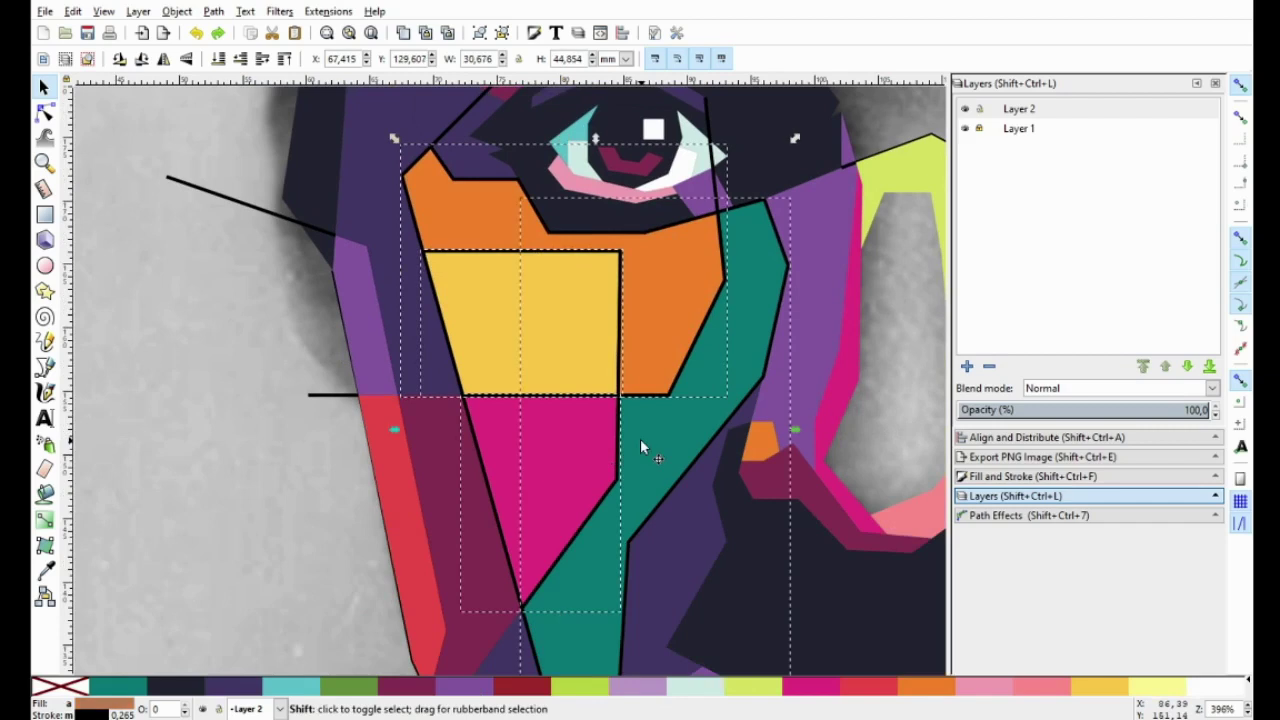
pyautogui.rightClick(45, 713)
pyautogui.click(94, 614)
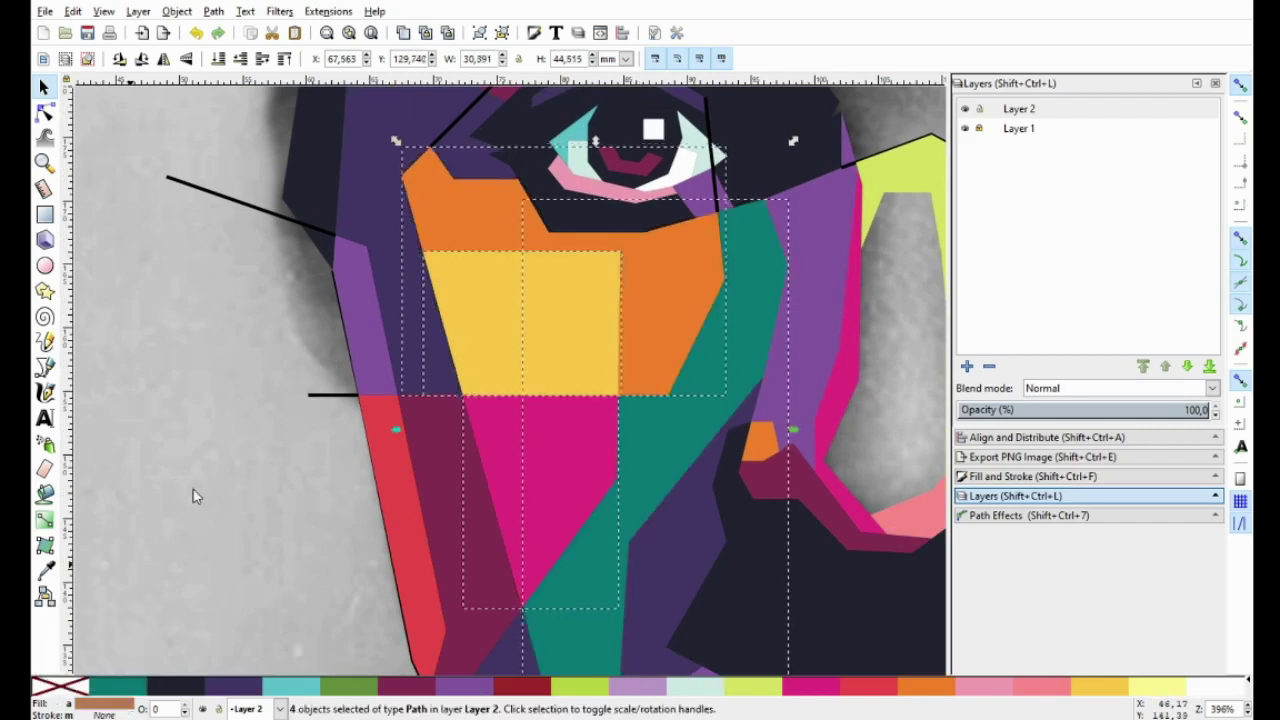
pyautogui.press('Escape')
pyautogui.scroll(-2, 355, 415)
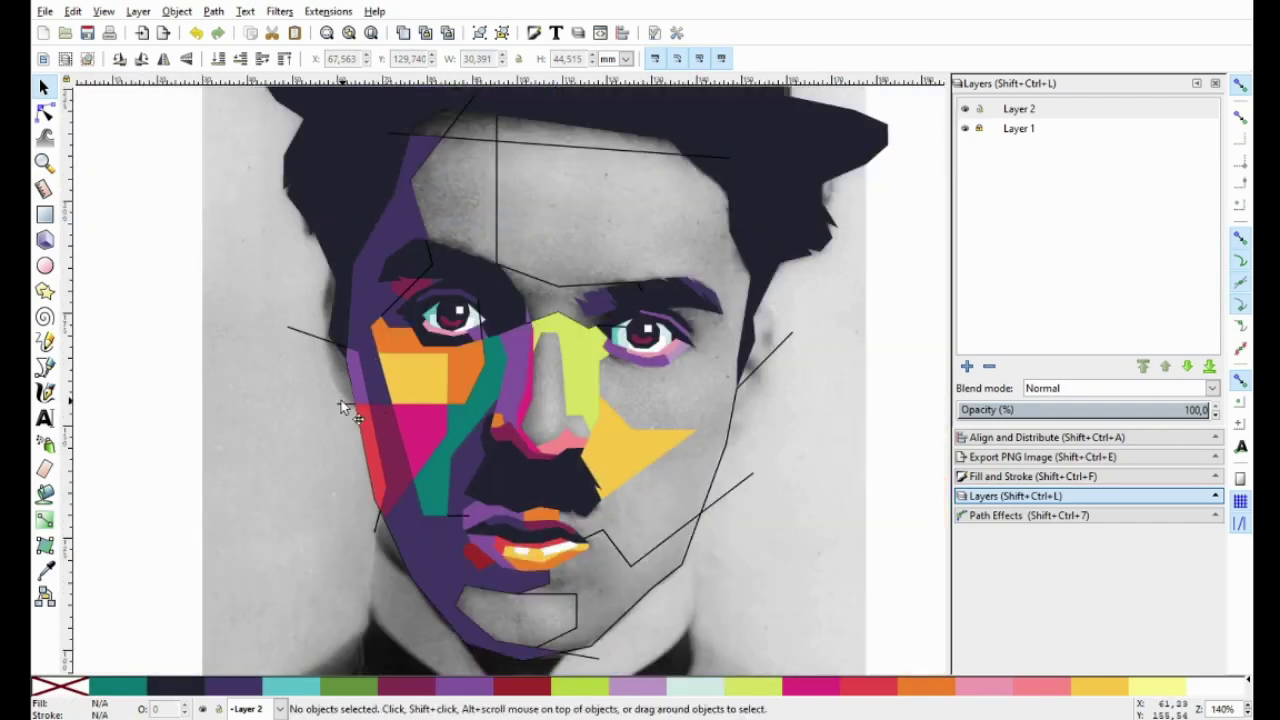
# Delete the two stray leftover lines near the left eye and face.
pyautogui.click(340, 402)
pyautogui.press('Delete')
pyautogui.click(368, 516)
pyautogui.press('Delete')
pyautogui.click(457, 515)
pyautogui.press('Escape')
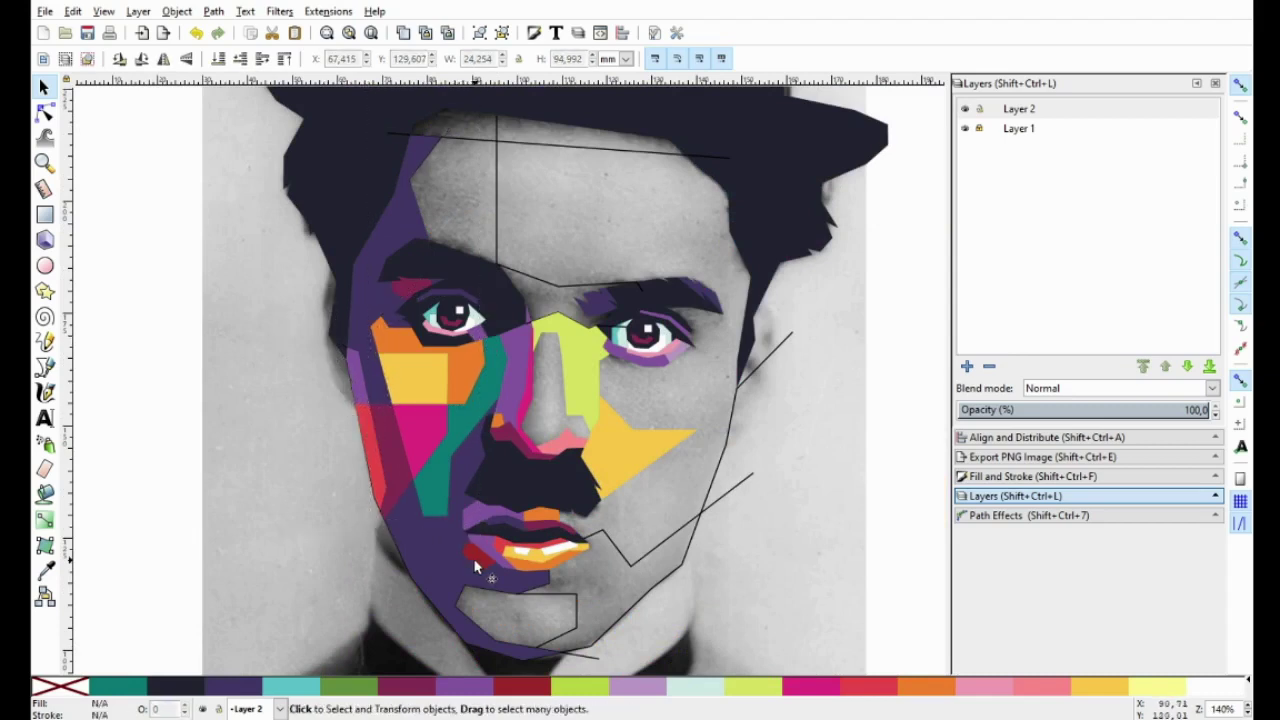
# Fill the lip-corner piece dark red and the rhombus below it light purple (#8456A1).
pyautogui.click(503, 549)
pyautogui.keyDown('ctrl'); pyautogui.scroll(1, 485, 550); pyautogui.keyUp('ctrl')
pyautogui.keyDown('ctrl'); pyautogui.scroll(1, 485, 550); pyautogui.keyUp('ctrl')
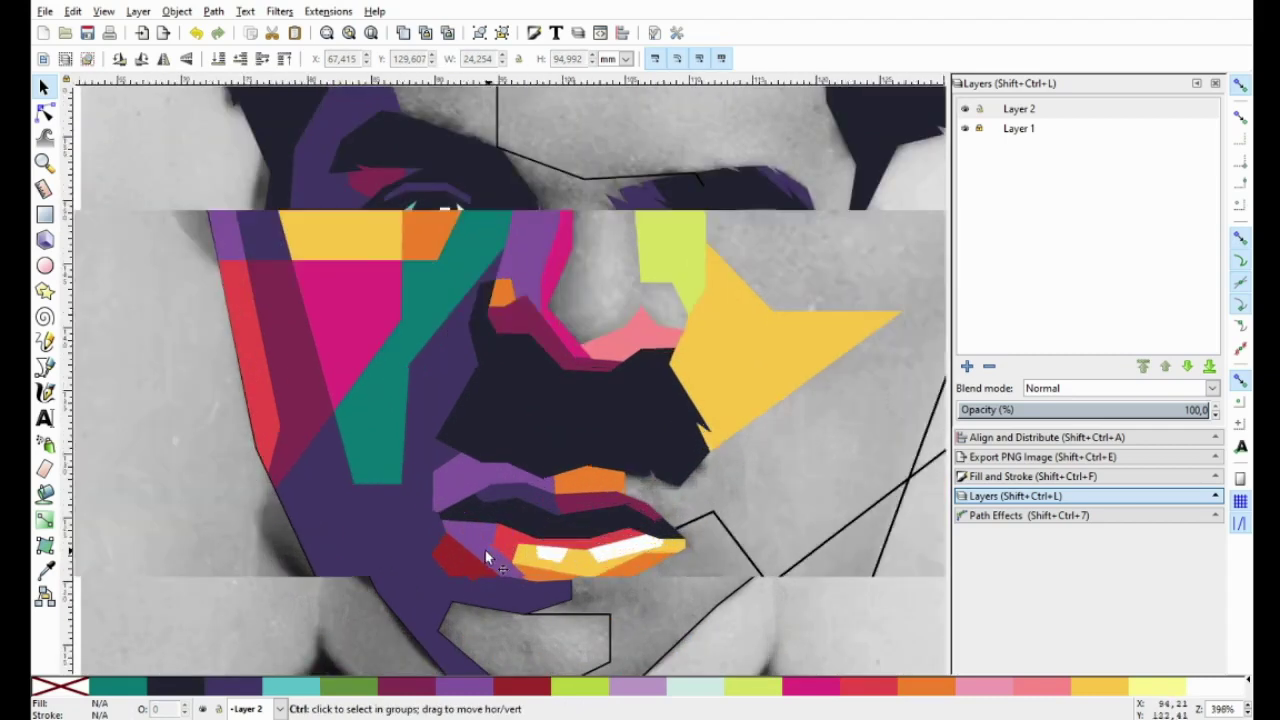
pyautogui.keyDown('ctrl'); pyautogui.scroll(1, 485, 550); pyautogui.keyUp('ctrl')
pyautogui.click(522, 686)
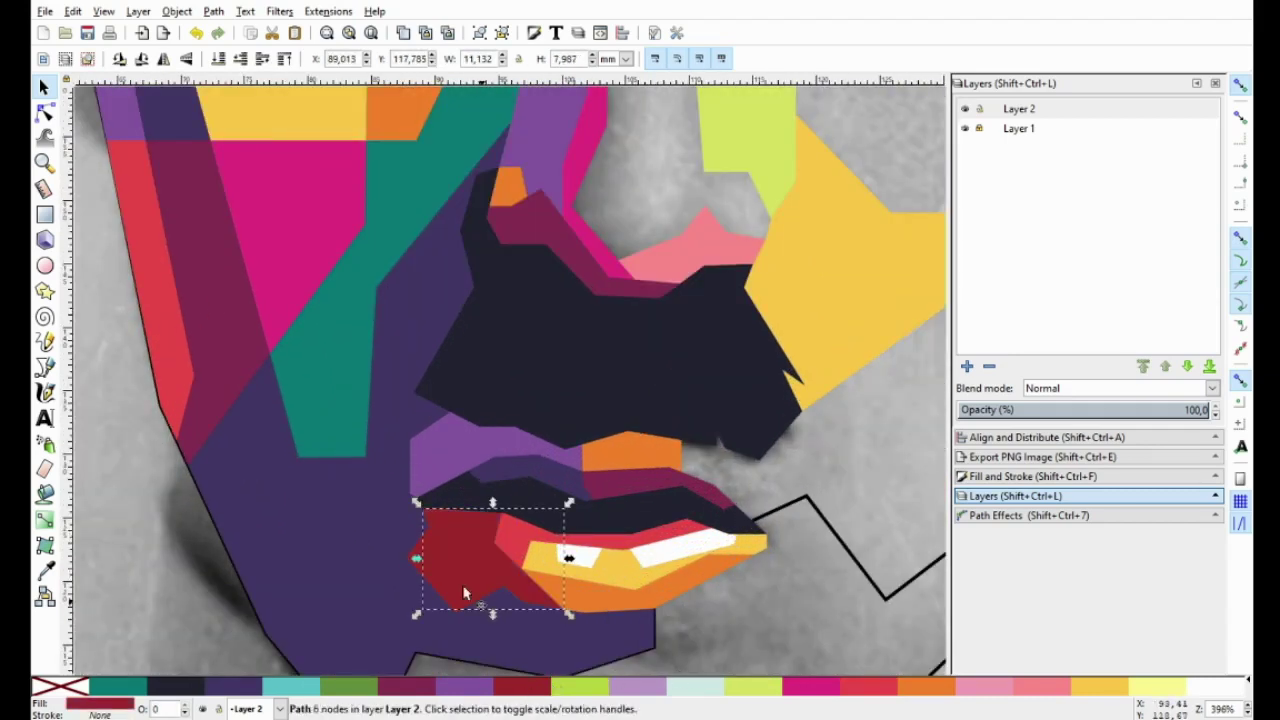
pyautogui.click(466, 590)
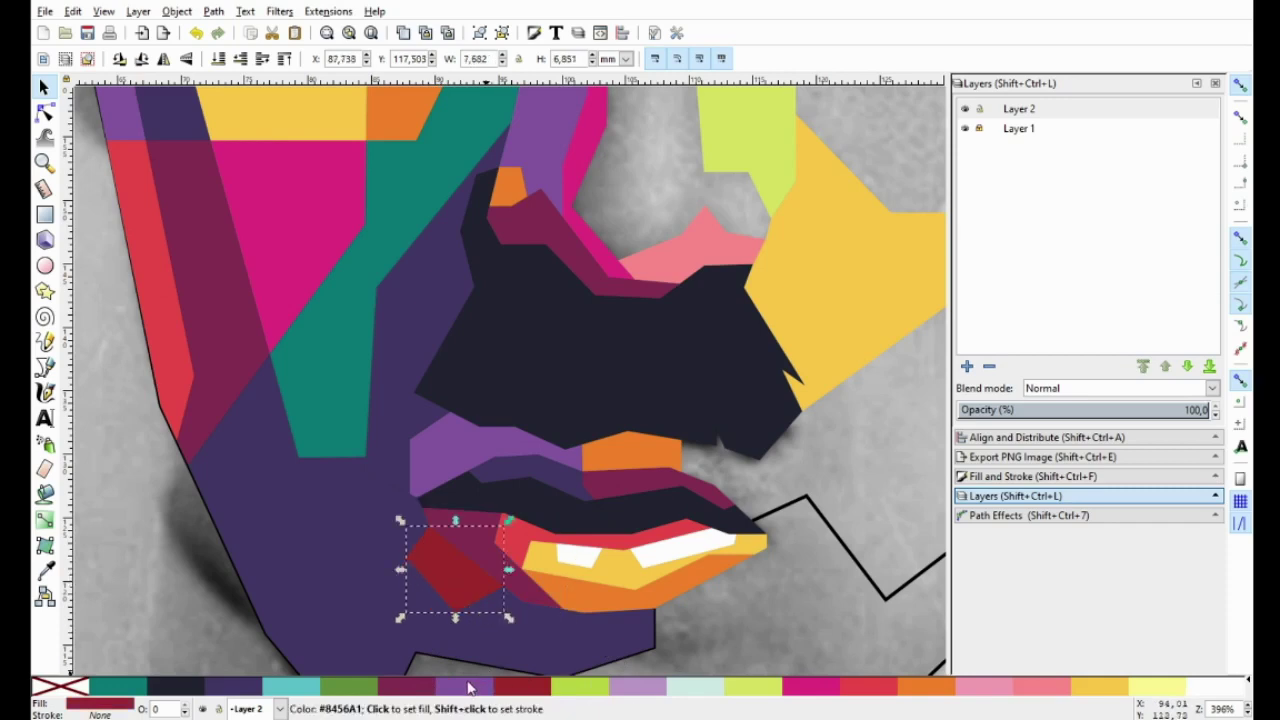
pyautogui.click(465, 686)
pyautogui.press('Escape')
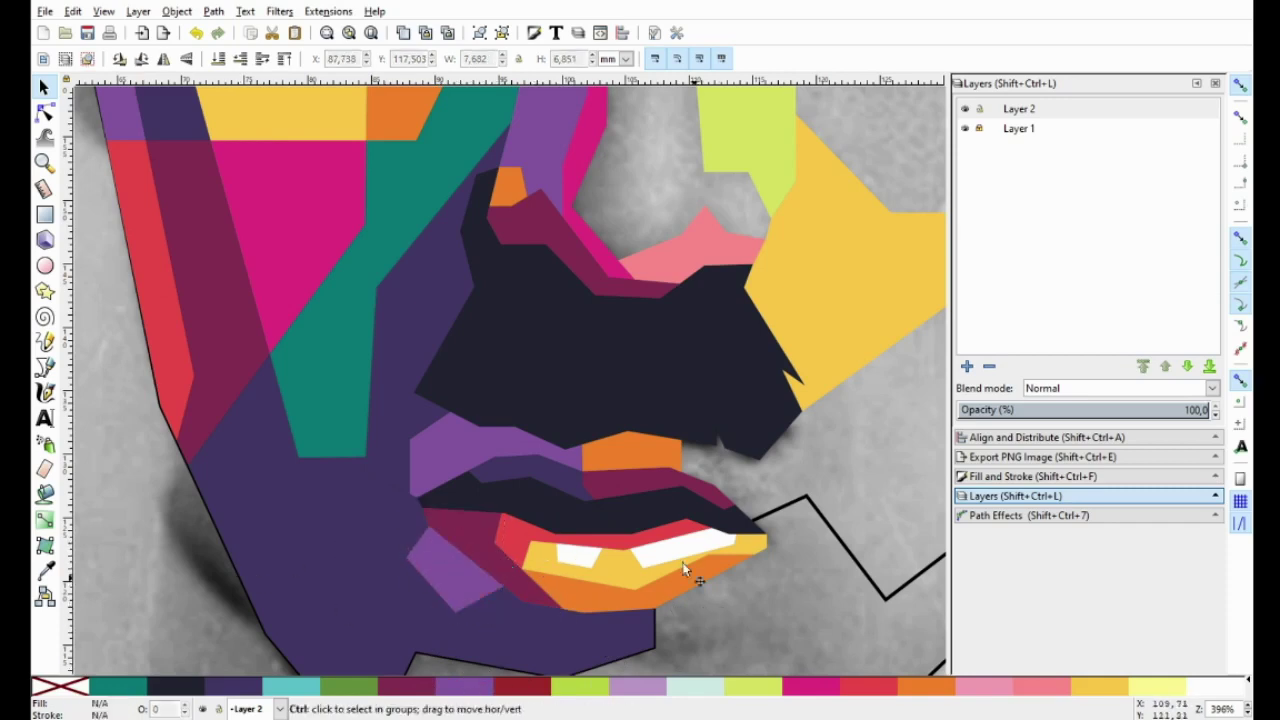
pyautogui.keyDown('ctrl'); pyautogui.scroll(-4, 683, 563); pyautogui.keyUp('ctrl')
pyautogui.keyDown('ctrl'); pyautogui.scroll(-2, 683, 565); pyautogui.keyUp('ctrl')
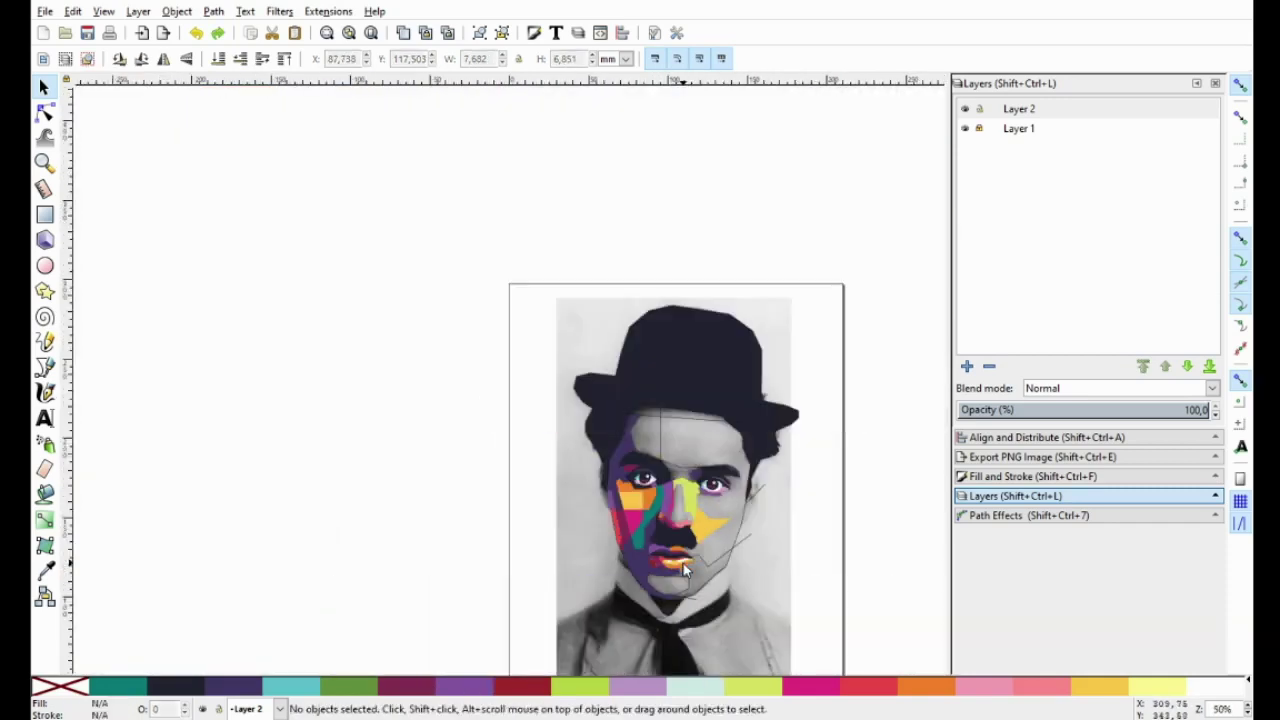
pyautogui.keyDown('ctrl'); pyautogui.scroll(2, 683, 568); pyautogui.keyUp('ctrl')
pyautogui.keyDown('ctrl'); pyautogui.scroll(1, 655, 577); pyautogui.keyUp('ctrl')
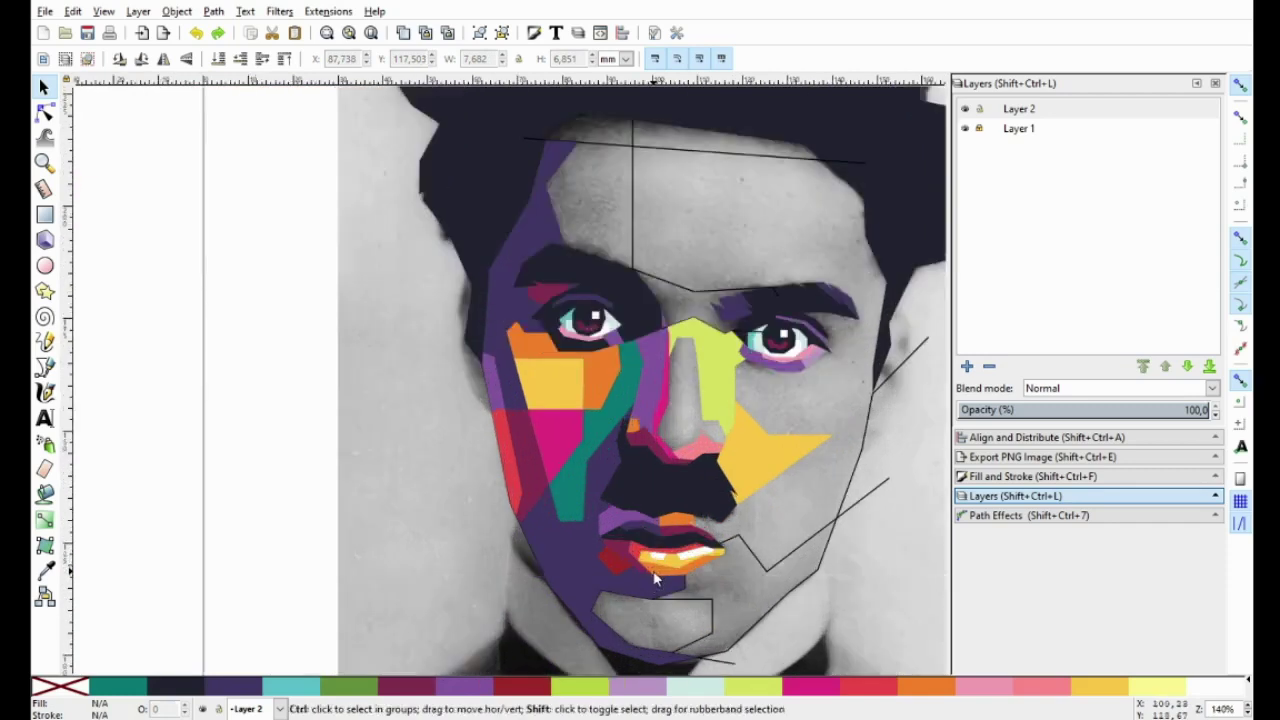
pyautogui.keyDown('ctrl'); pyautogui.scroll(2, 590, 546); pyautogui.keyUp('ctrl')
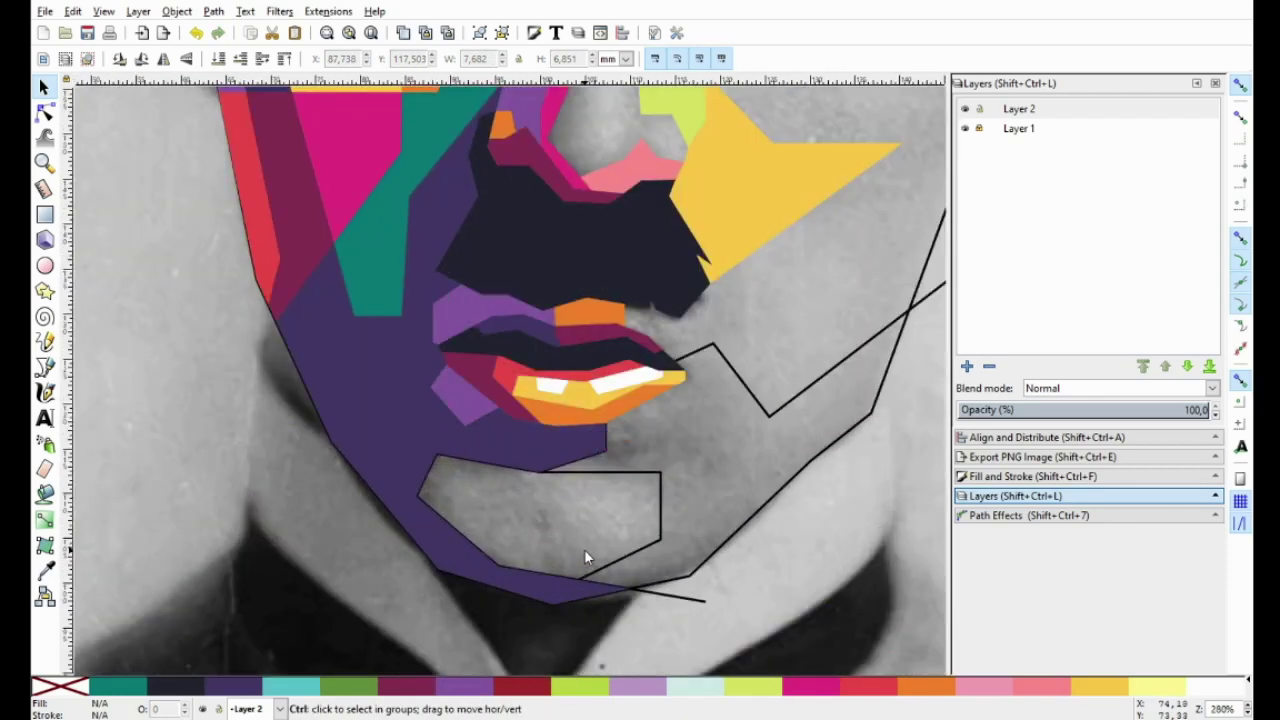
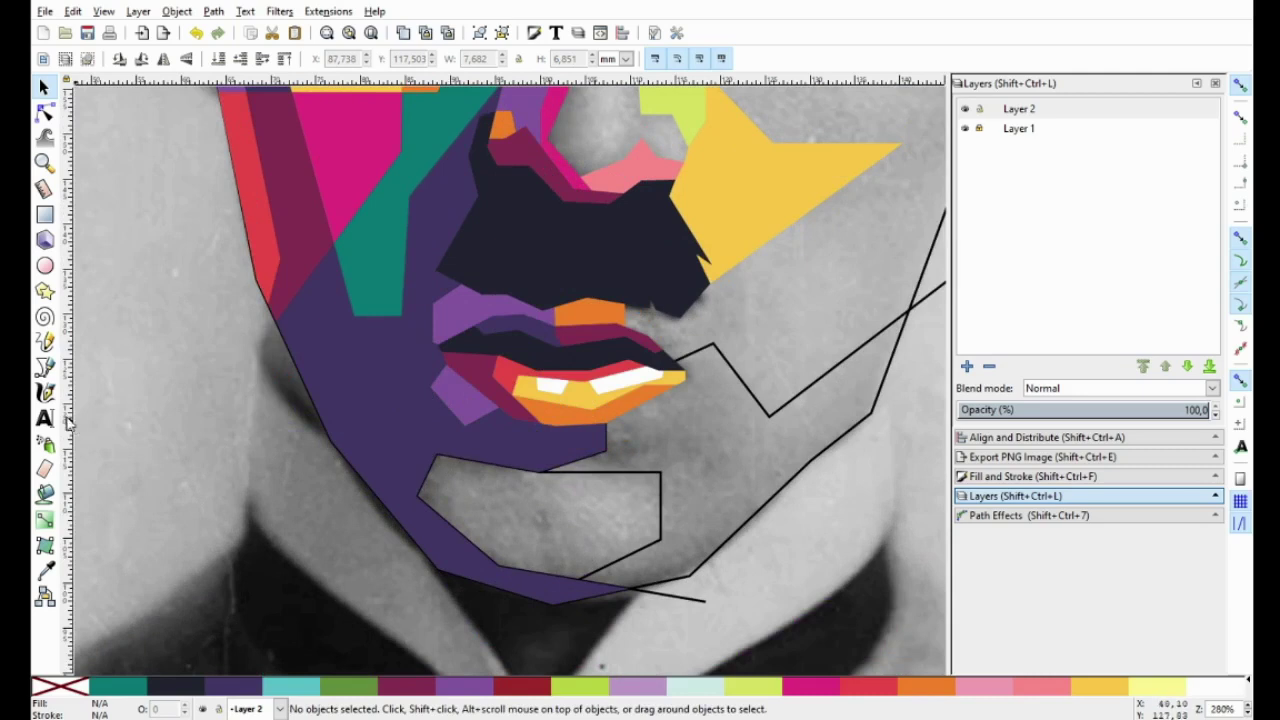
# Draw an L-shaped cutting line across the chin with the Bezier pen.
pyautogui.press('b')
pyautogui.keyDown('ctrl'); pyautogui.scroll(1, 575, 505); pyautogui.keyUp('ctrl')
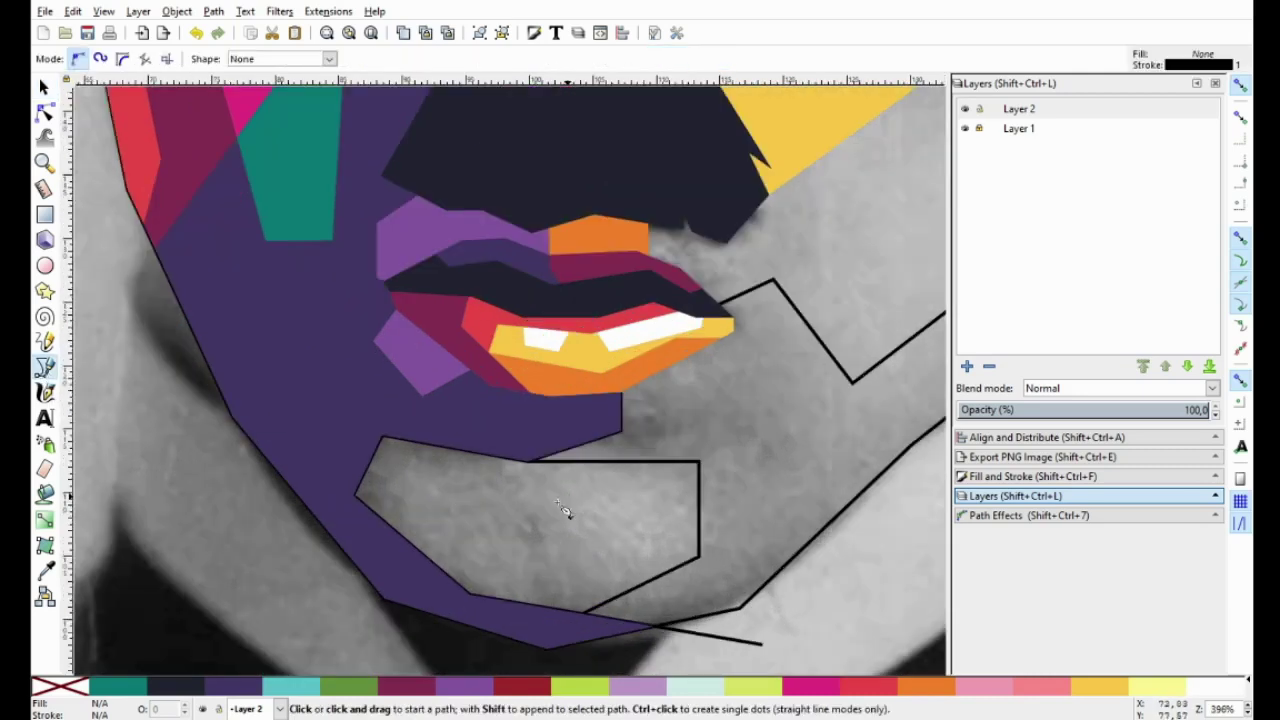
pyautogui.click(501, 417)
pyautogui.click(501, 540)
pyautogui.doubleClick(789, 541)
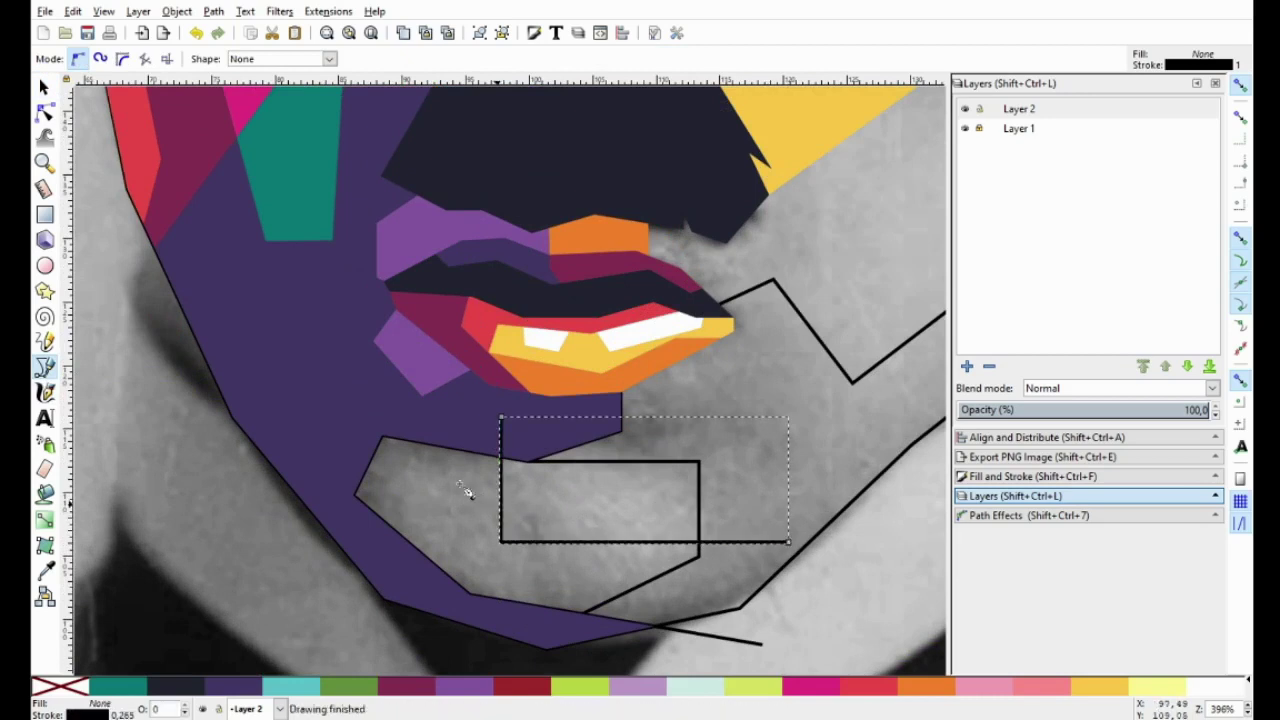
# Trace a closed polygon around the chin below the lips, starting from the line's node.
pyautogui.click(527, 461)
pyautogui.click(381, 436)
pyautogui.click(355, 496)
pyautogui.click(467, 593)
pyautogui.click(581, 612)
pyautogui.click(699, 556)
pyautogui.click(699, 461)
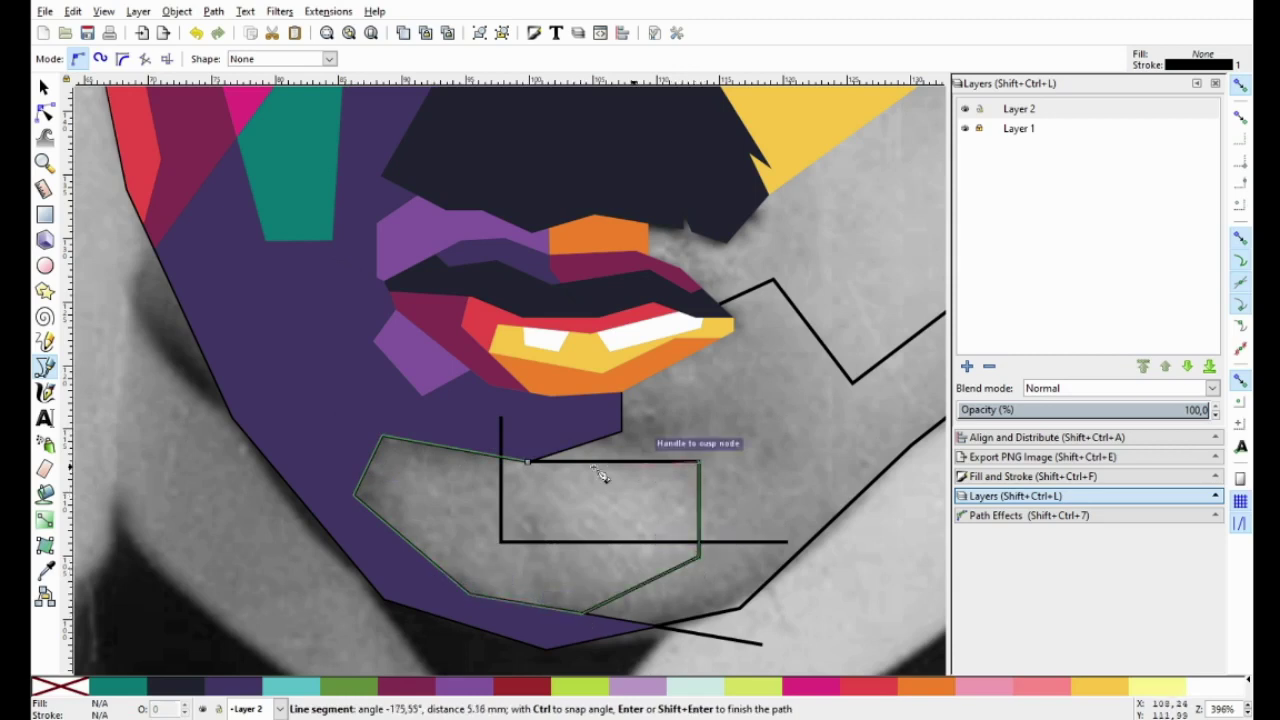
pyautogui.click(528, 462)
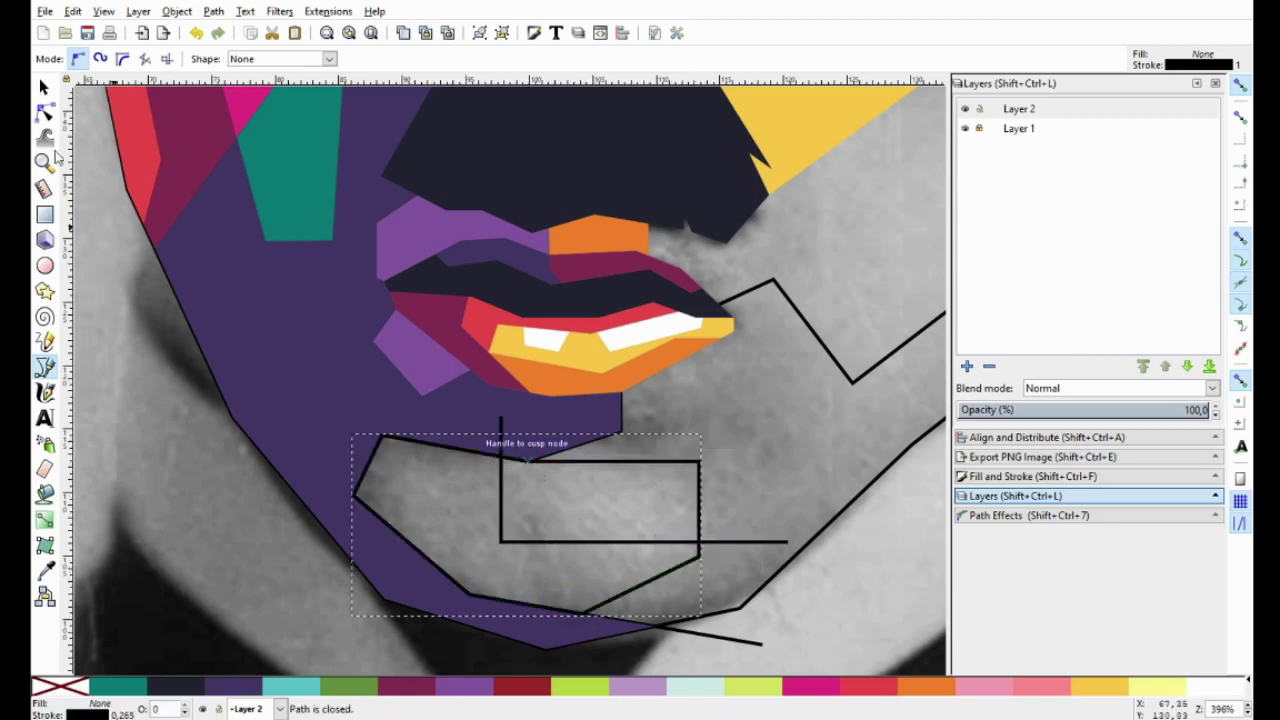
# Lower the L-shaped line's bottom-right corner node slightly.
pyautogui.click(44, 112)
pyautogui.click(503, 528)
pyautogui.moveTo(758, 548)
pyautogui.mouseDown()
pyautogui.moveTo(800, 545)
pyautogui.moveTo(791, 583)
pyautogui.mouseUp()
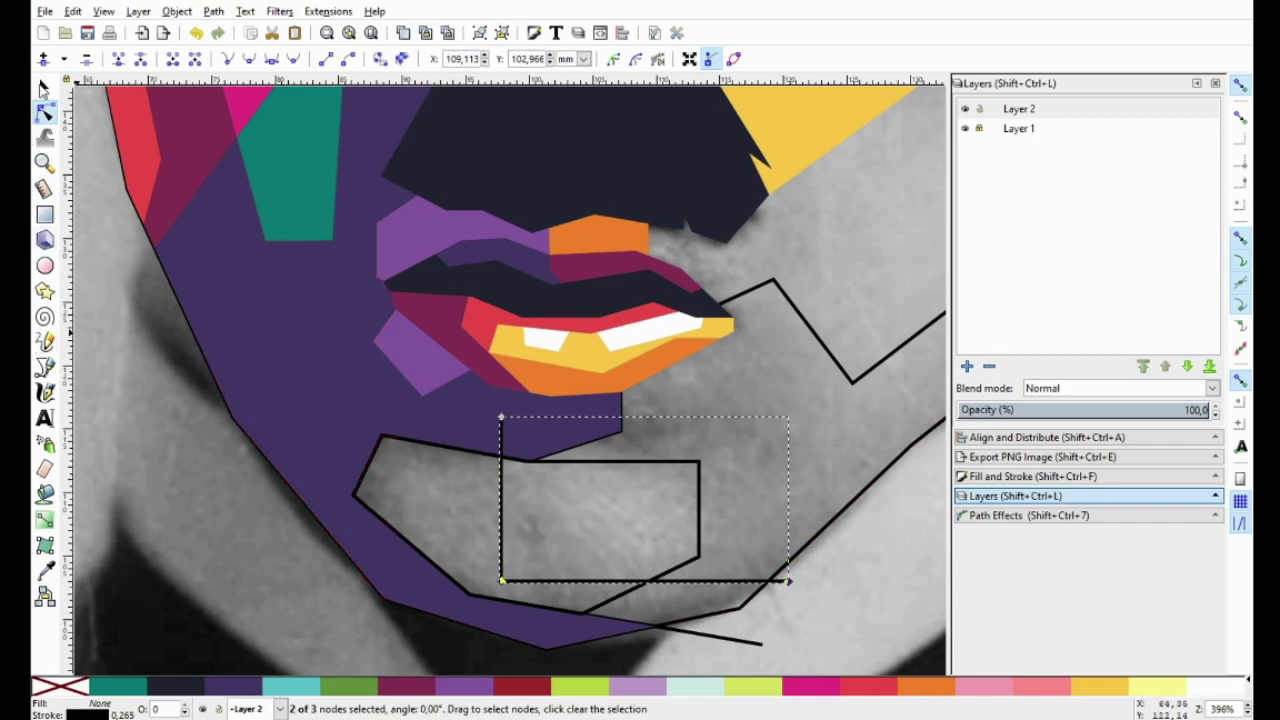
# Move the L-shaped line left and nudge it up onto the chin outline.
pyautogui.click(43, 89)
pyautogui.moveTo(500, 522); pyautogui.dragTo(503, 593)
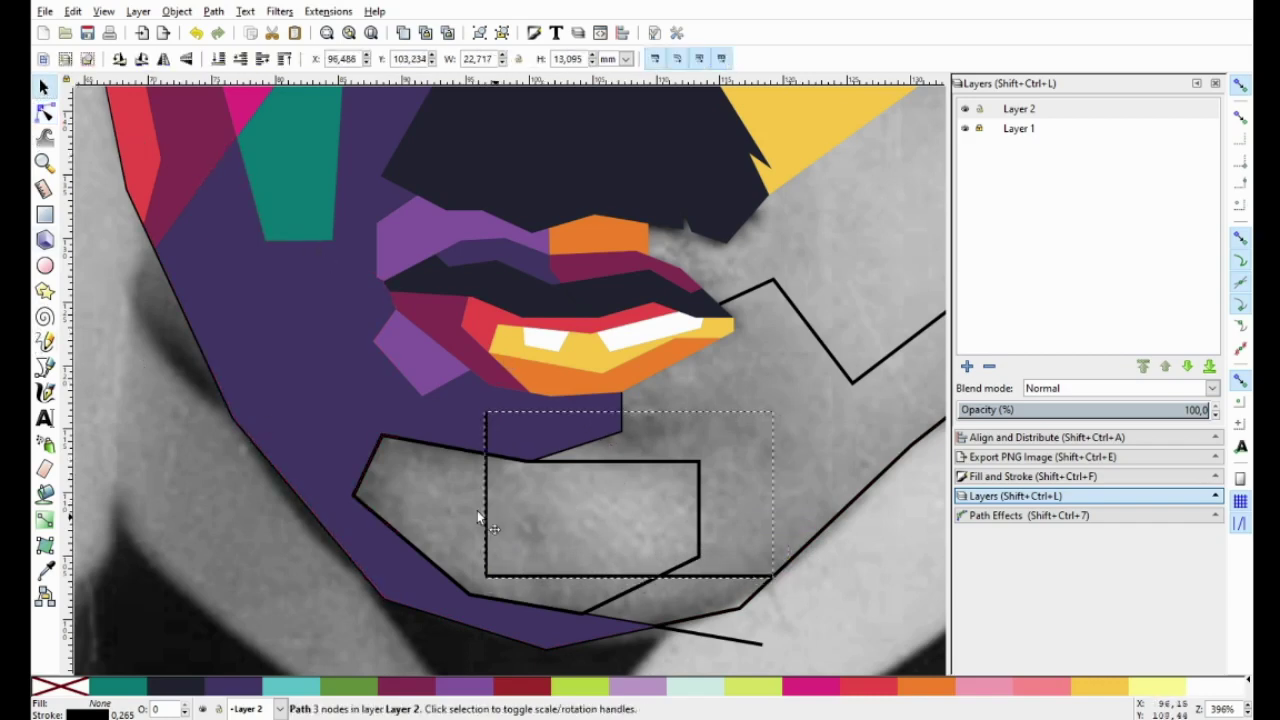
pyautogui.scroll(1, 503, 593)
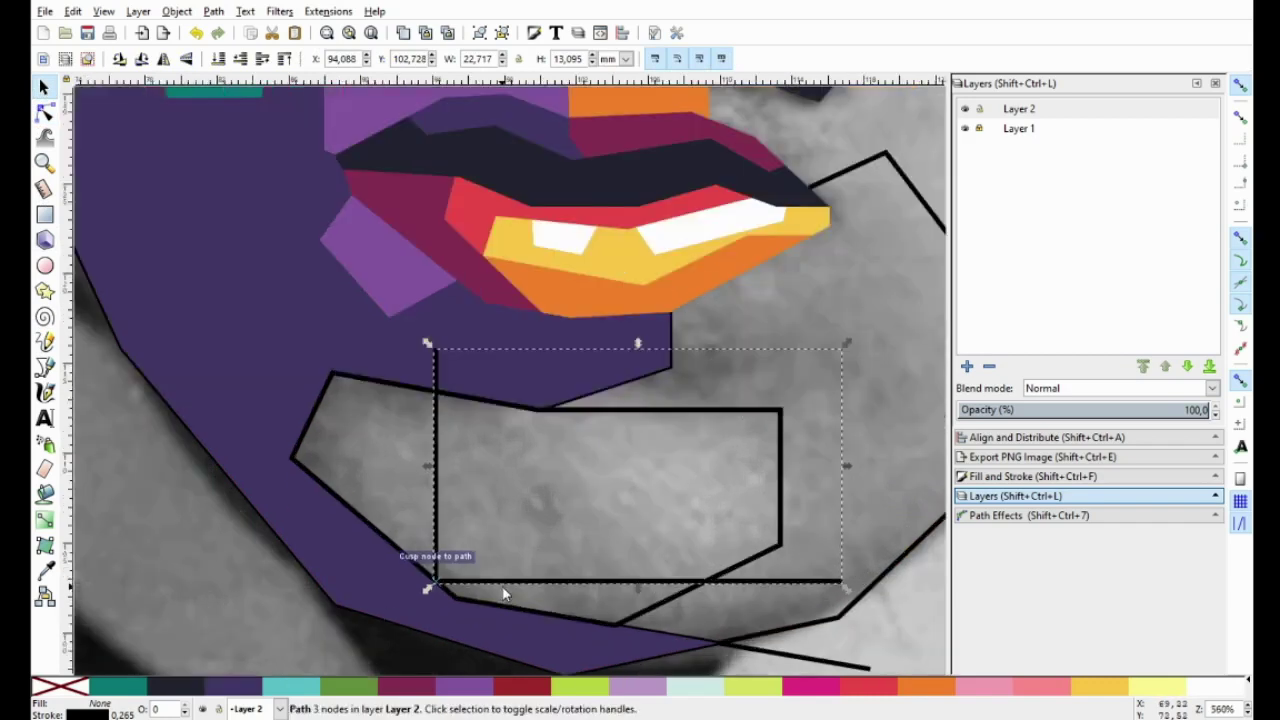
pyautogui.press('Up')
pyautogui.press('Up')
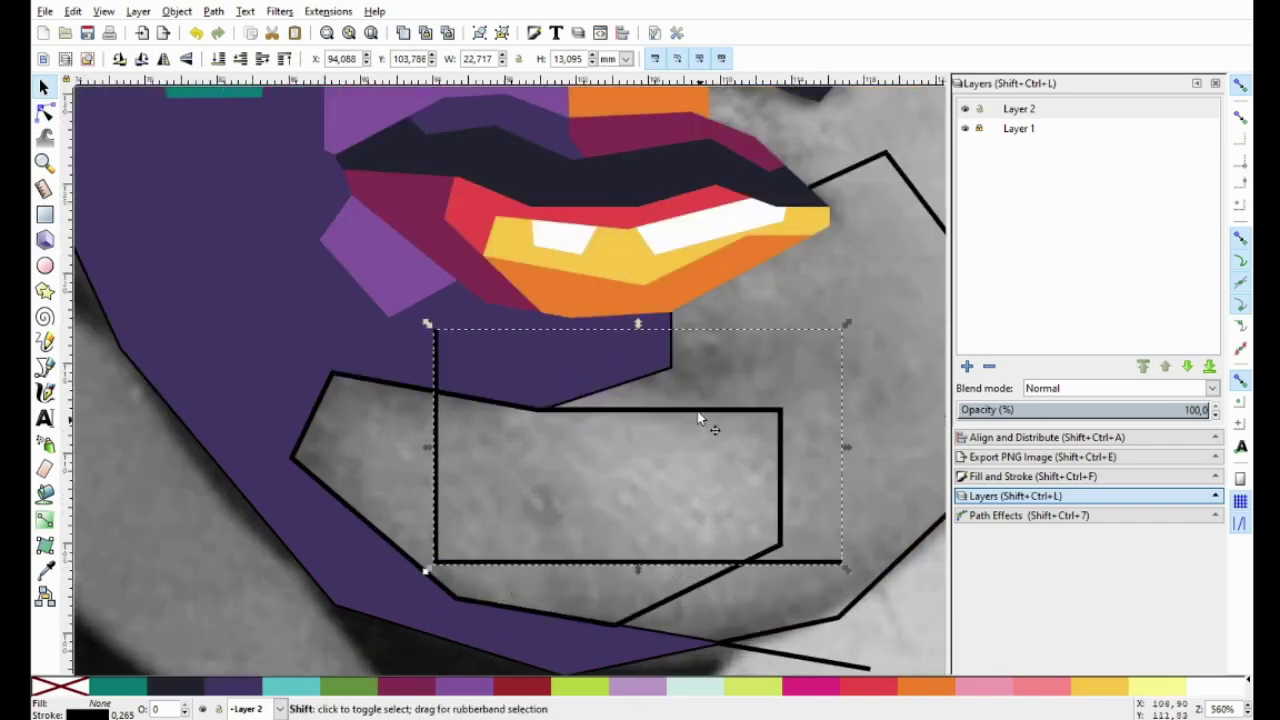
# Divide the chin polygon along the L-shaped line with Path > Division, undoing and redoing once.
pyautogui.keyDown('shift'); pyautogui.click(699, 419); pyautogui.keyUp('shift')
pyautogui.click(214, 11)
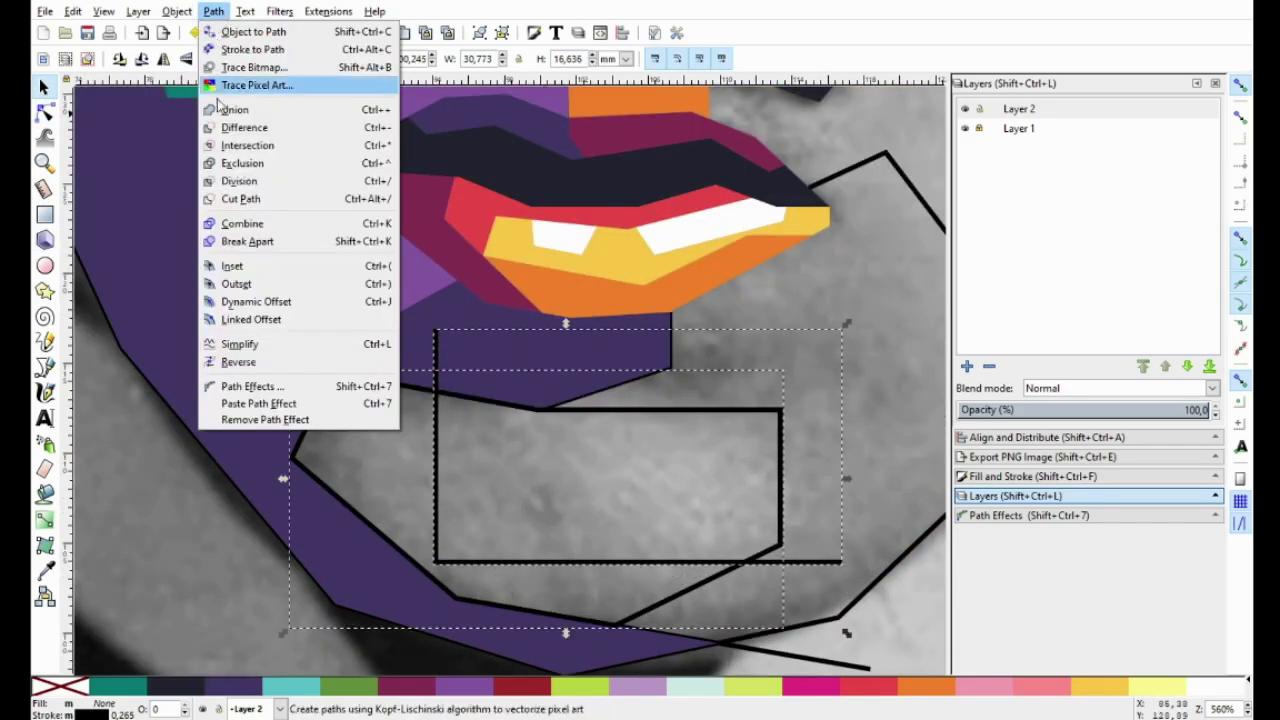
pyautogui.click(235, 177)
pyautogui.hotkey('ctrl', 'z')
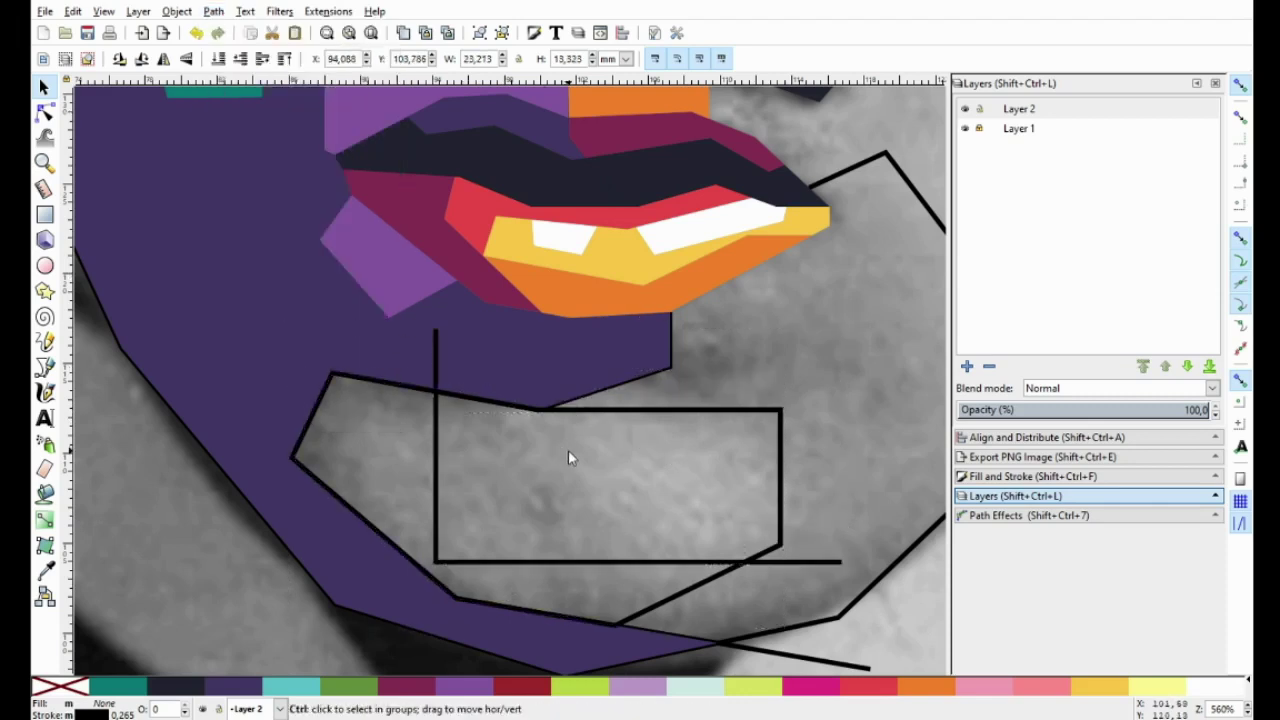
pyautogui.click(430, 443)
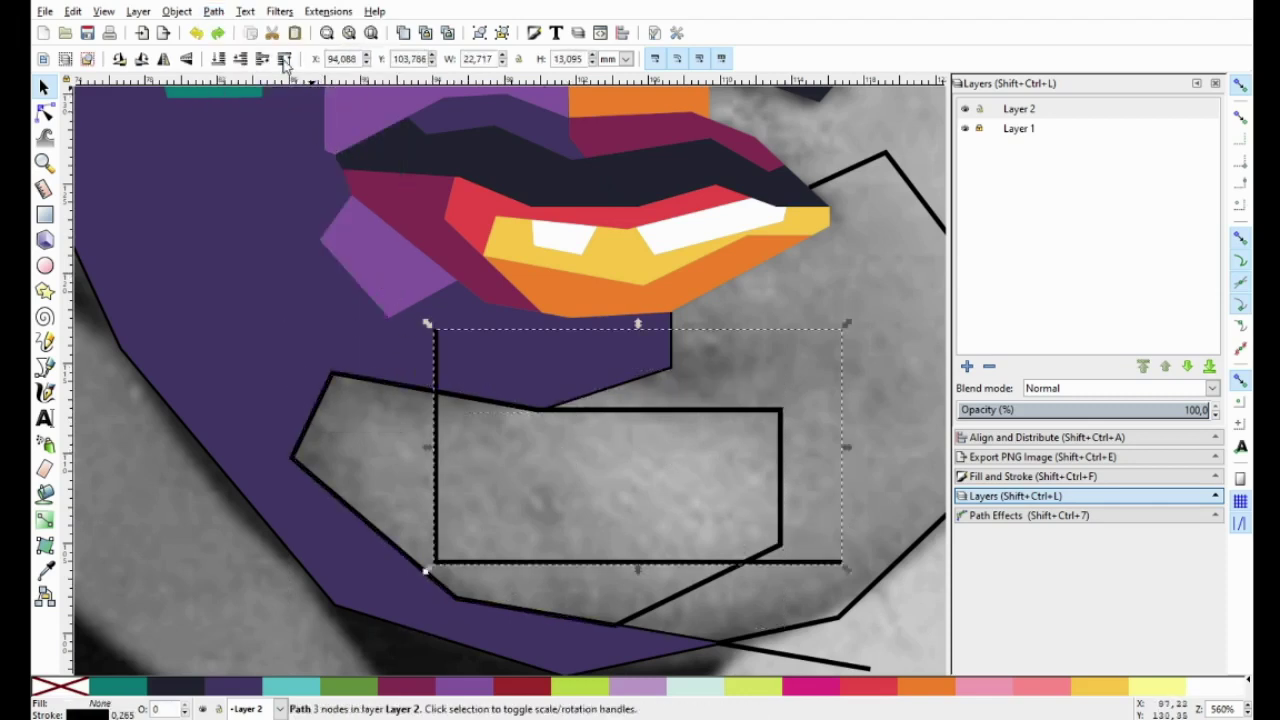
pyautogui.keyDown('shift'); pyautogui.click(649, 410); pyautogui.keyUp('shift')
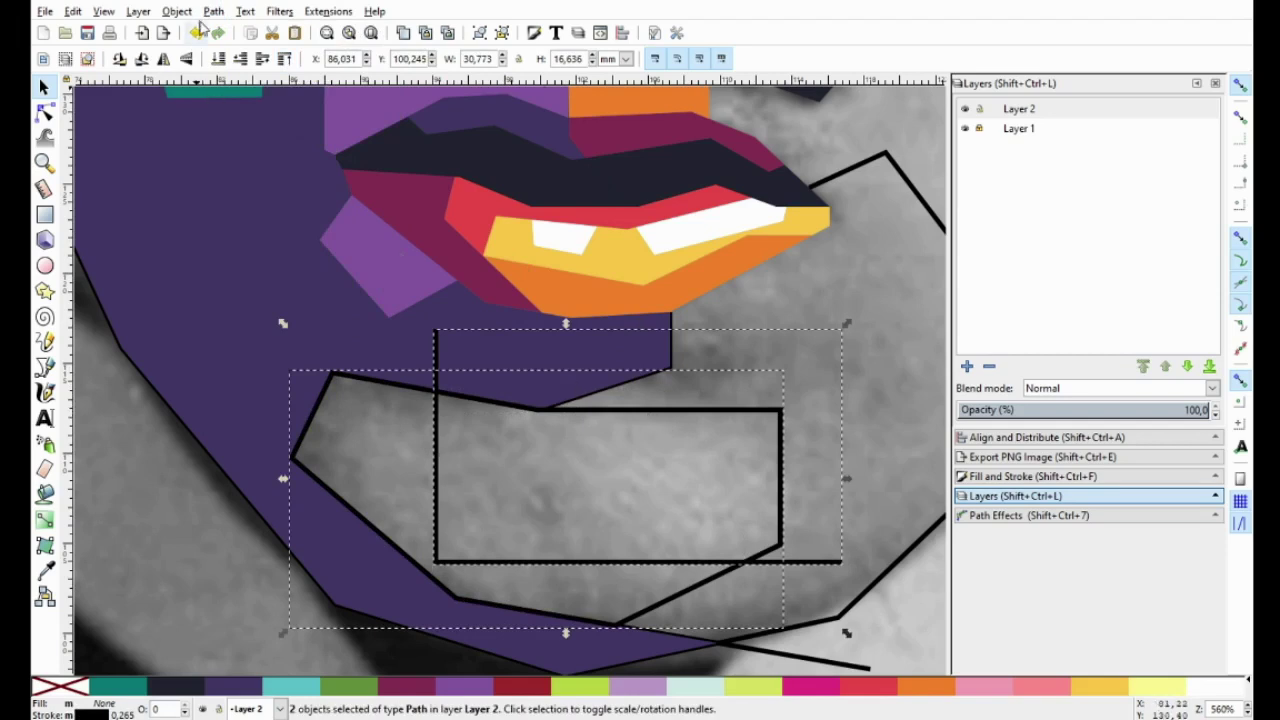
pyautogui.click(212, 12)
pyautogui.click(240, 180)
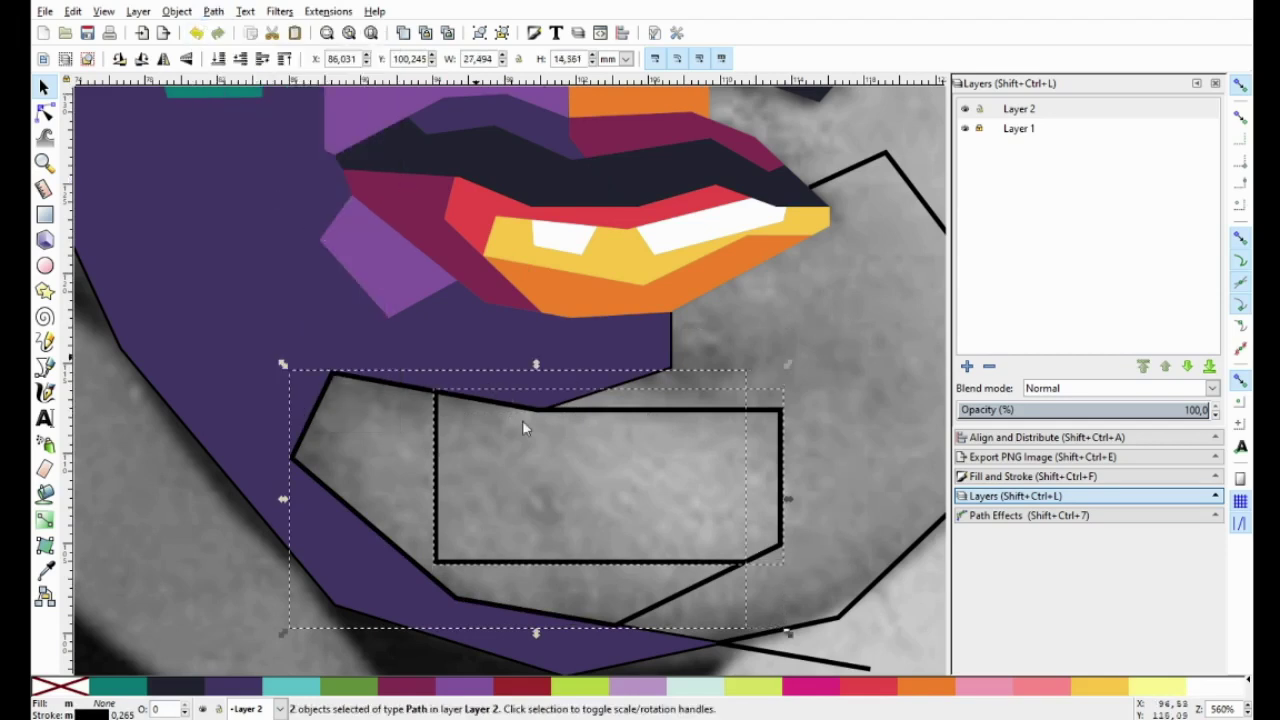
pyautogui.click(404, 512)
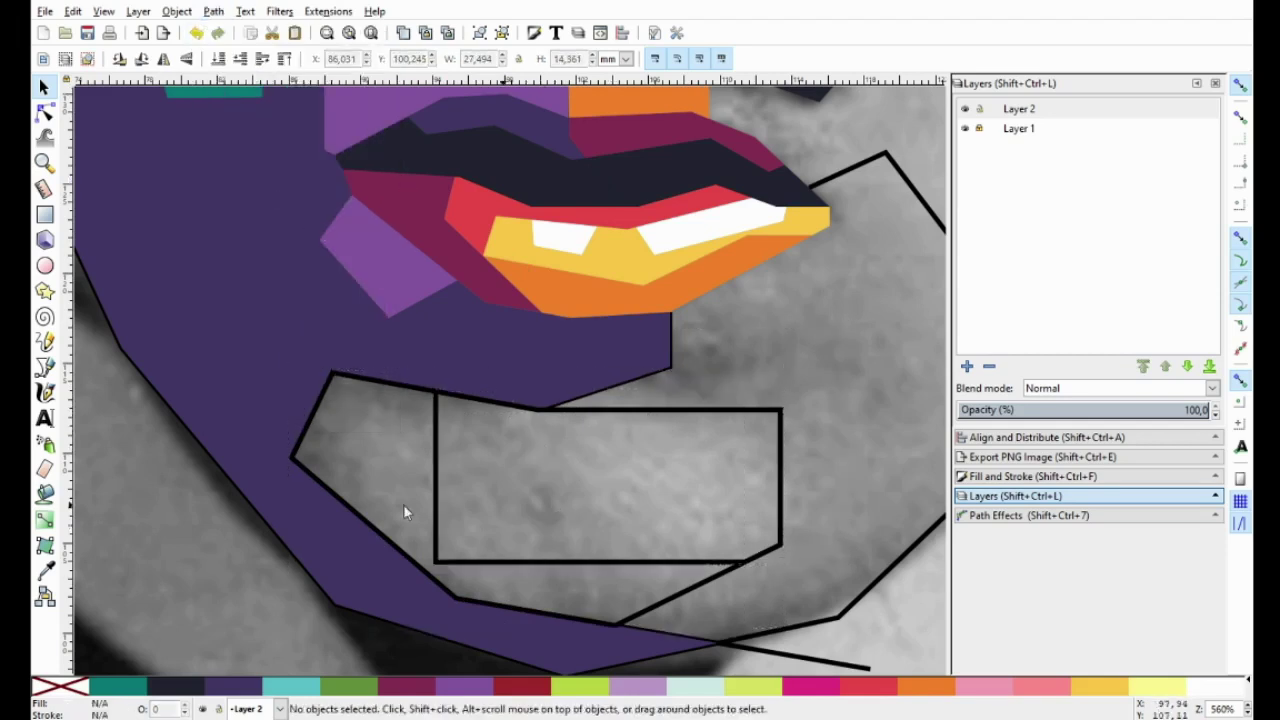
# Begin a second cutting line with a vertical segment inside the separated rectangle.
pyautogui.click(44, 367)
pyautogui.click(541, 580)
pyautogui.click(541, 453)
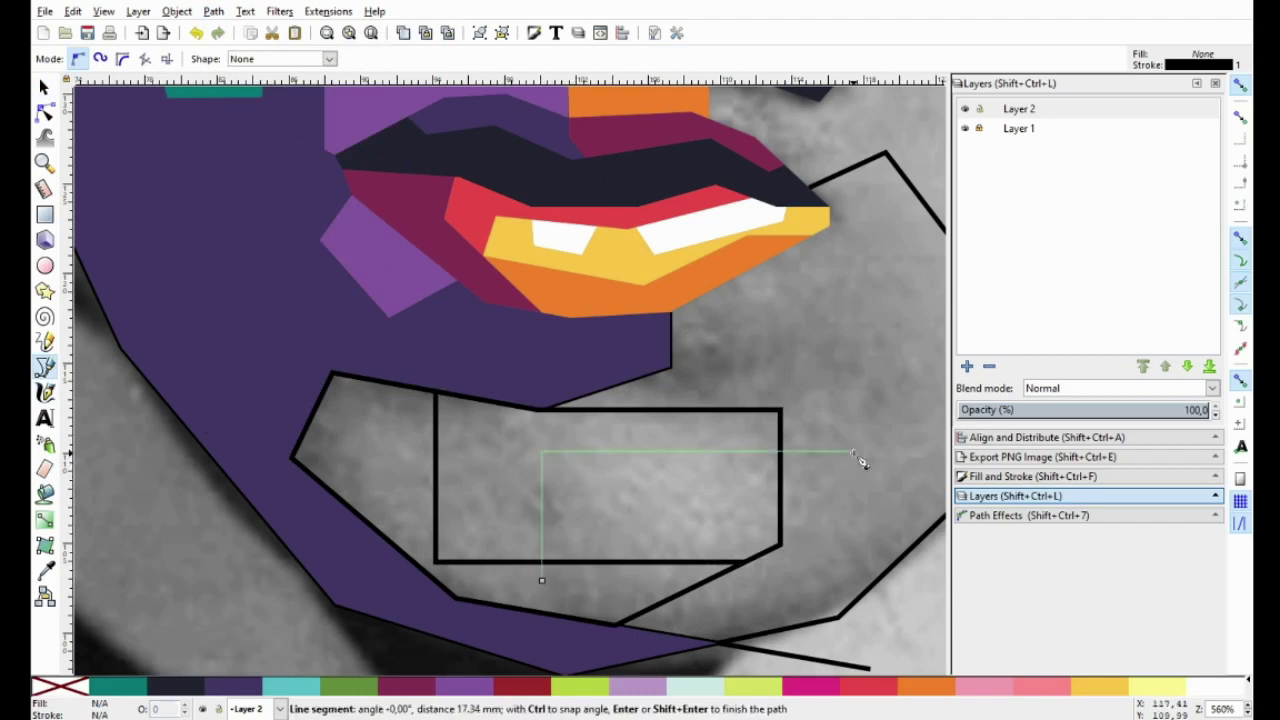
# Finish the second line and divide the chin rectangle along it.
pyautogui.doubleClick(853, 452)
pyautogui.press('s')
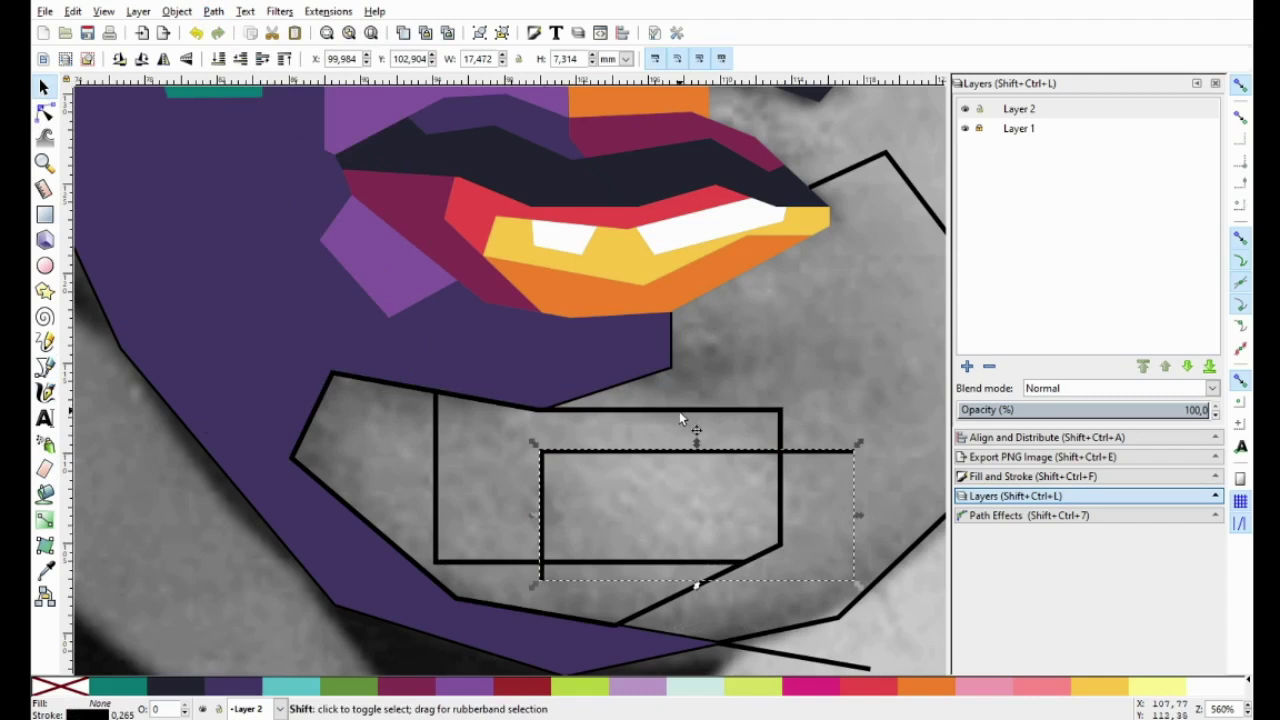
pyautogui.keyDown('shift'); pyautogui.click(680, 410); pyautogui.keyUp('shift')
pyautogui.click(213, 11)
pyautogui.click(255, 180)
# Fill the new pieces white, the L-shaped piece yellow and the outer chin polygon magenta.
pyautogui.click(1188, 686)
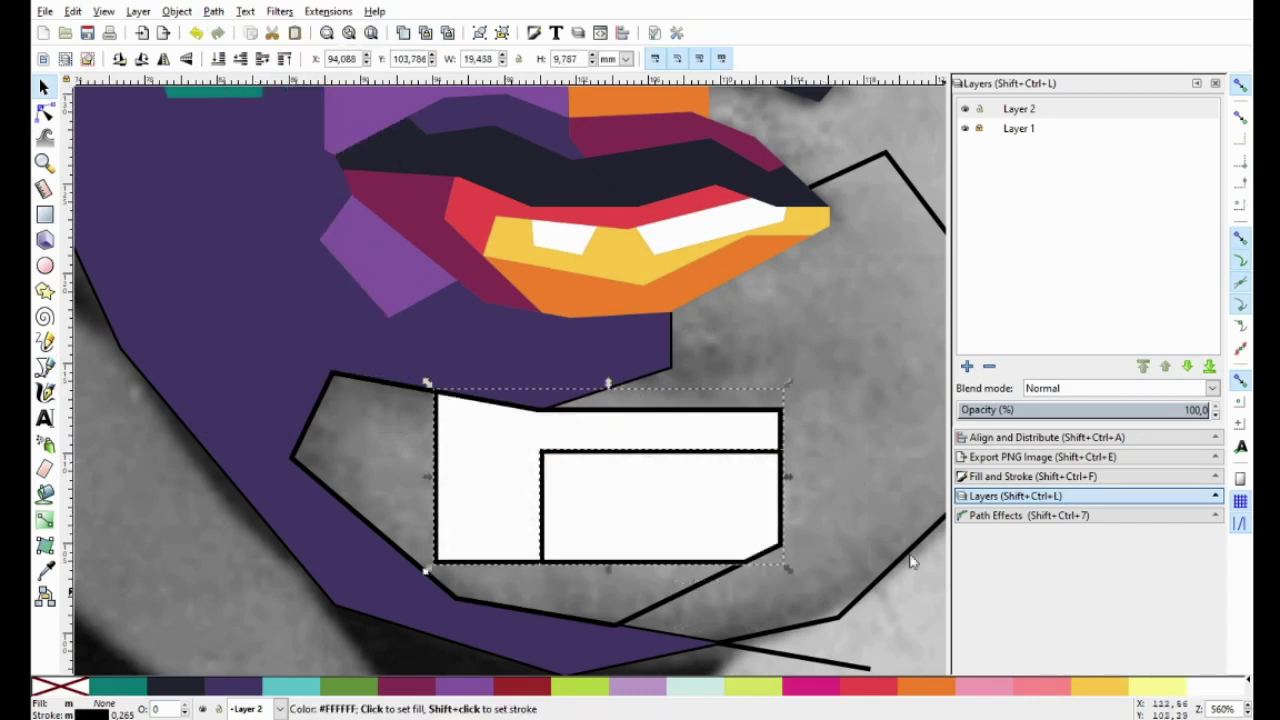
pyautogui.click(821, 481)
pyautogui.click(504, 440)
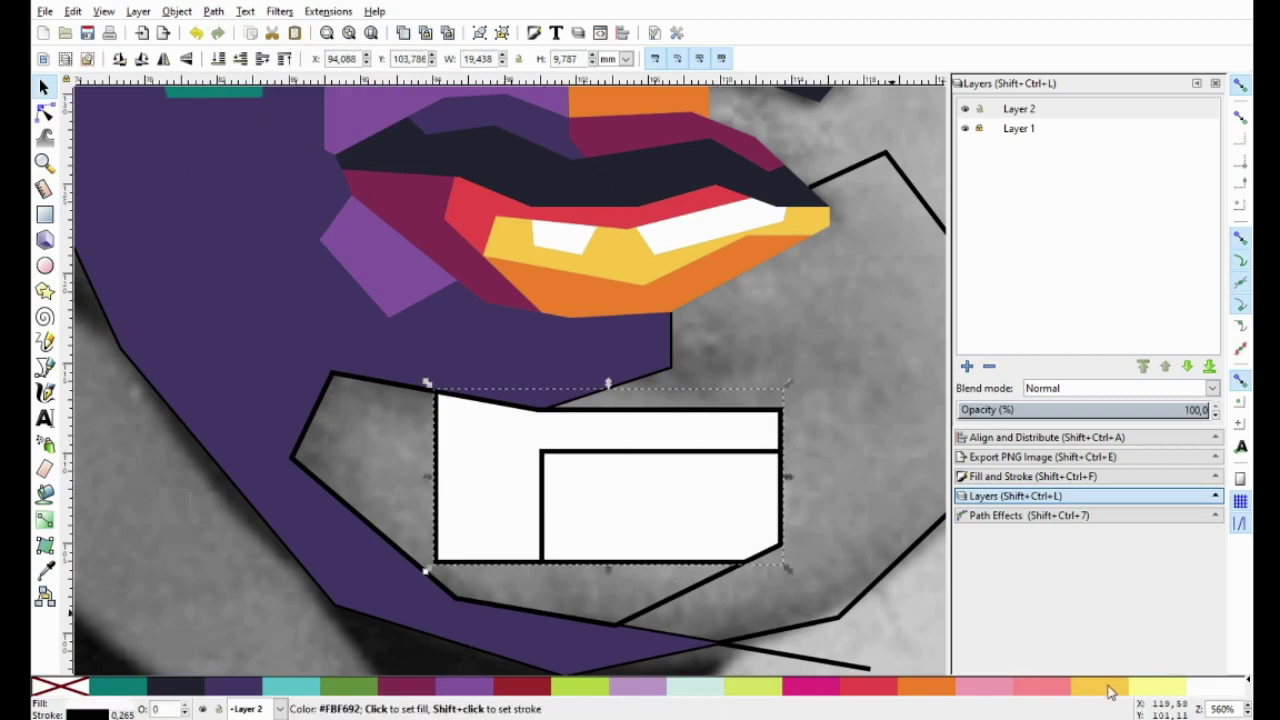
pyautogui.click(1080, 688)
pyautogui.click(372, 400)
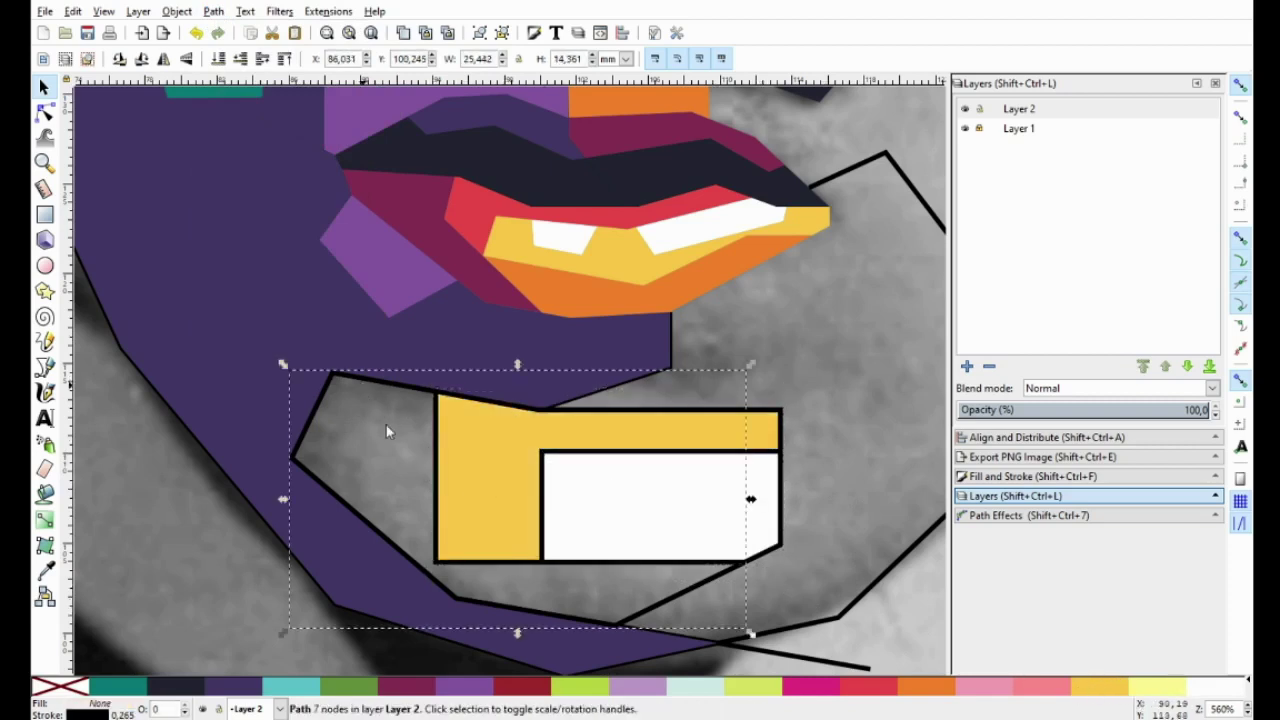
pyautogui.click(808, 686)
# Remove the stroke from all three chin pieces.
pyautogui.keyDown('shift'); pyautogui.click(517, 505); pyautogui.keyUp('shift')
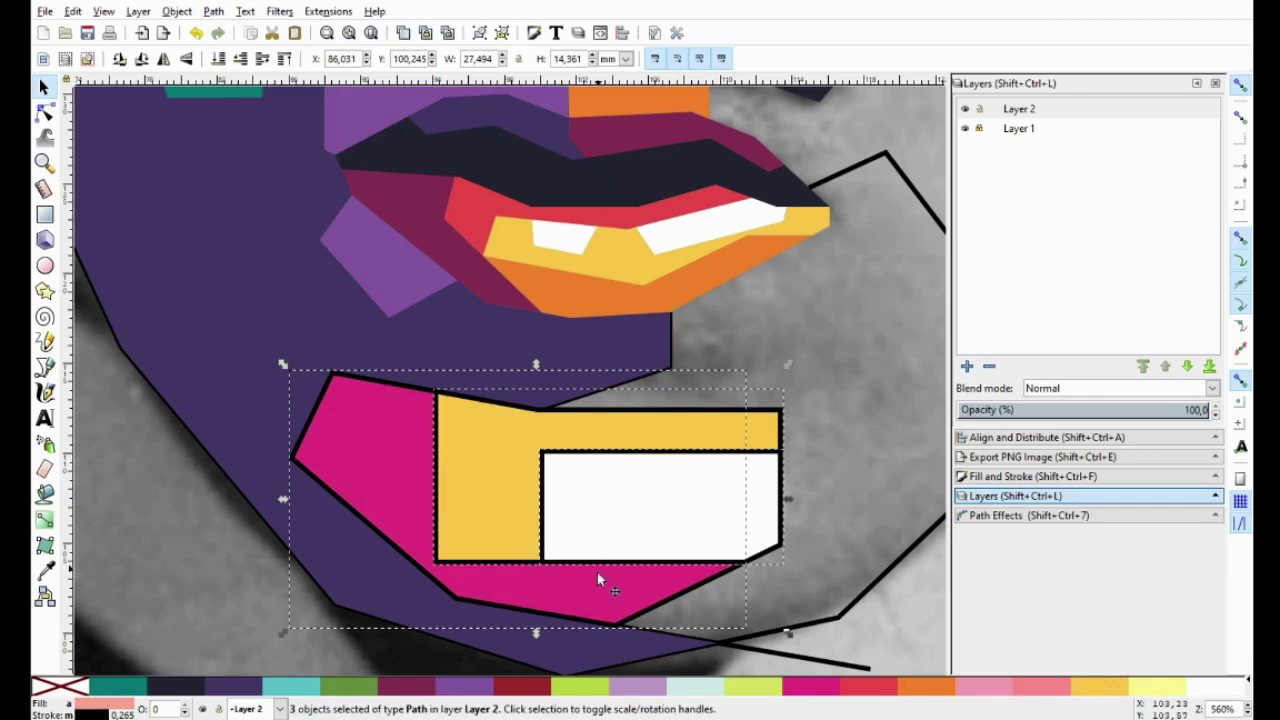
pyautogui.keyDown('shift'); pyautogui.click(597, 603); pyautogui.keyUp('shift')
pyautogui.rightClick(78, 688)
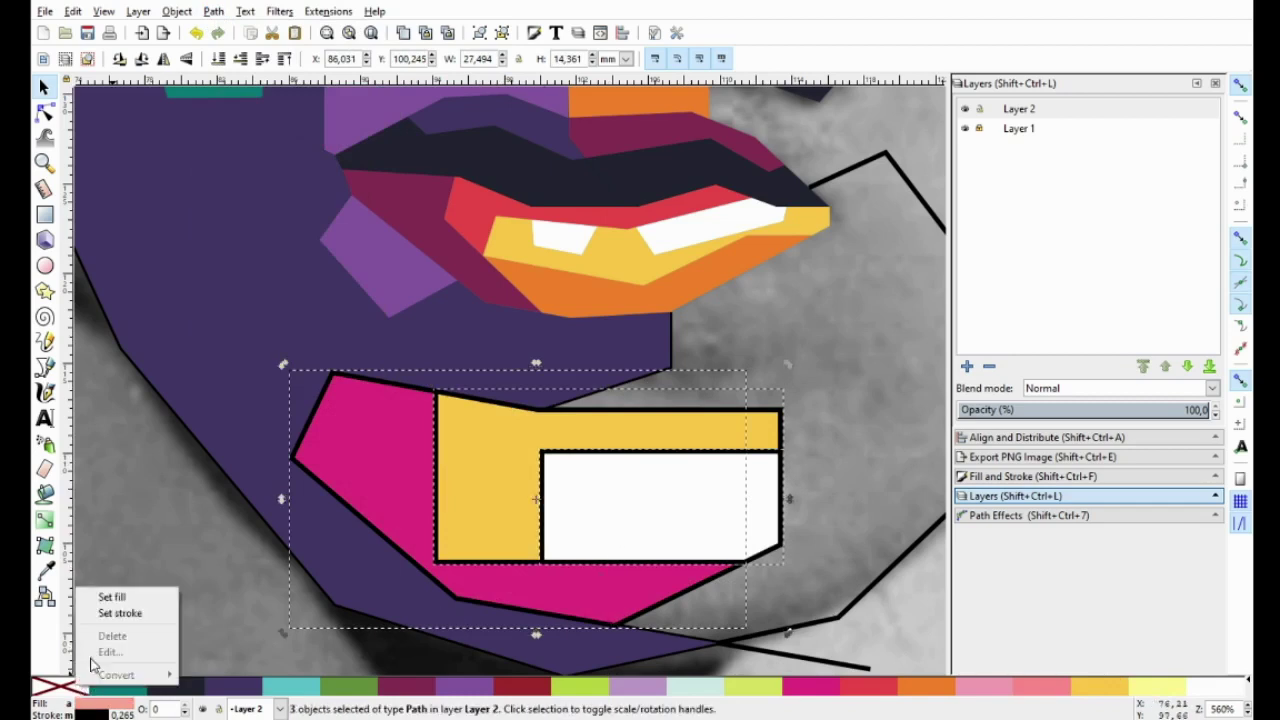
pyautogui.click(115, 607)
pyautogui.scroll(-2, 411, 495)
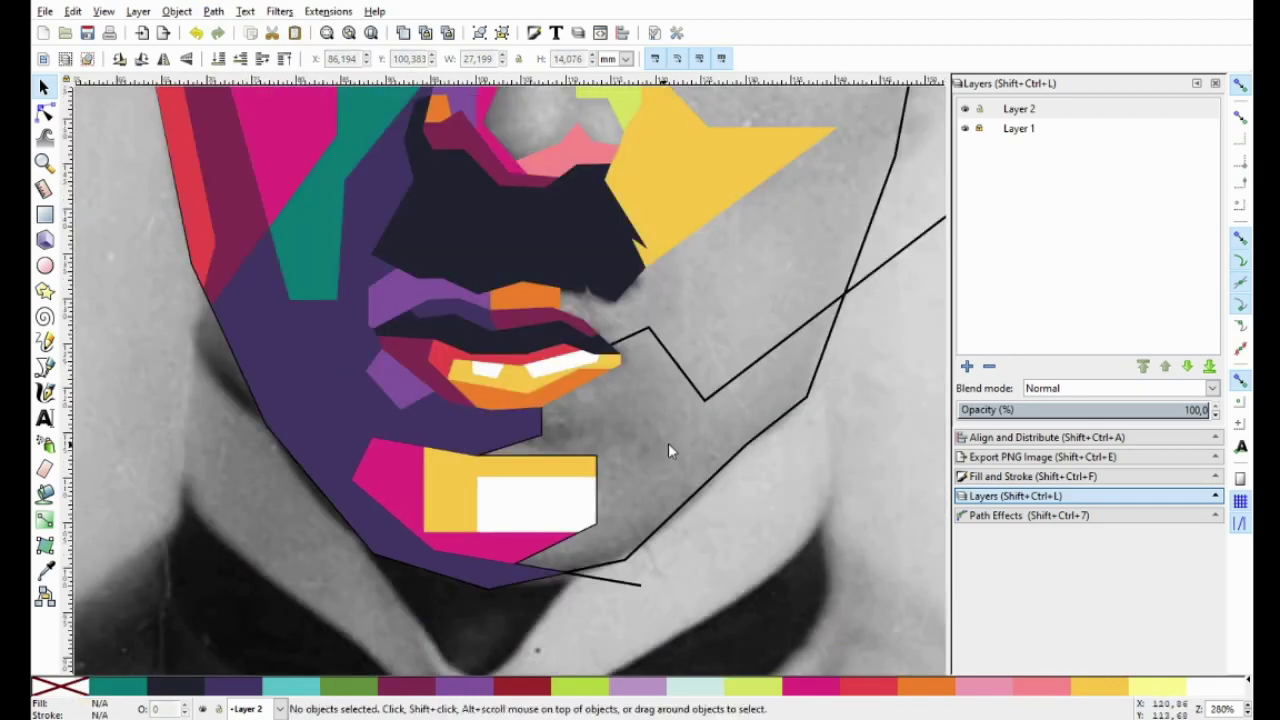
pyautogui.scroll(-1, 484, 484)
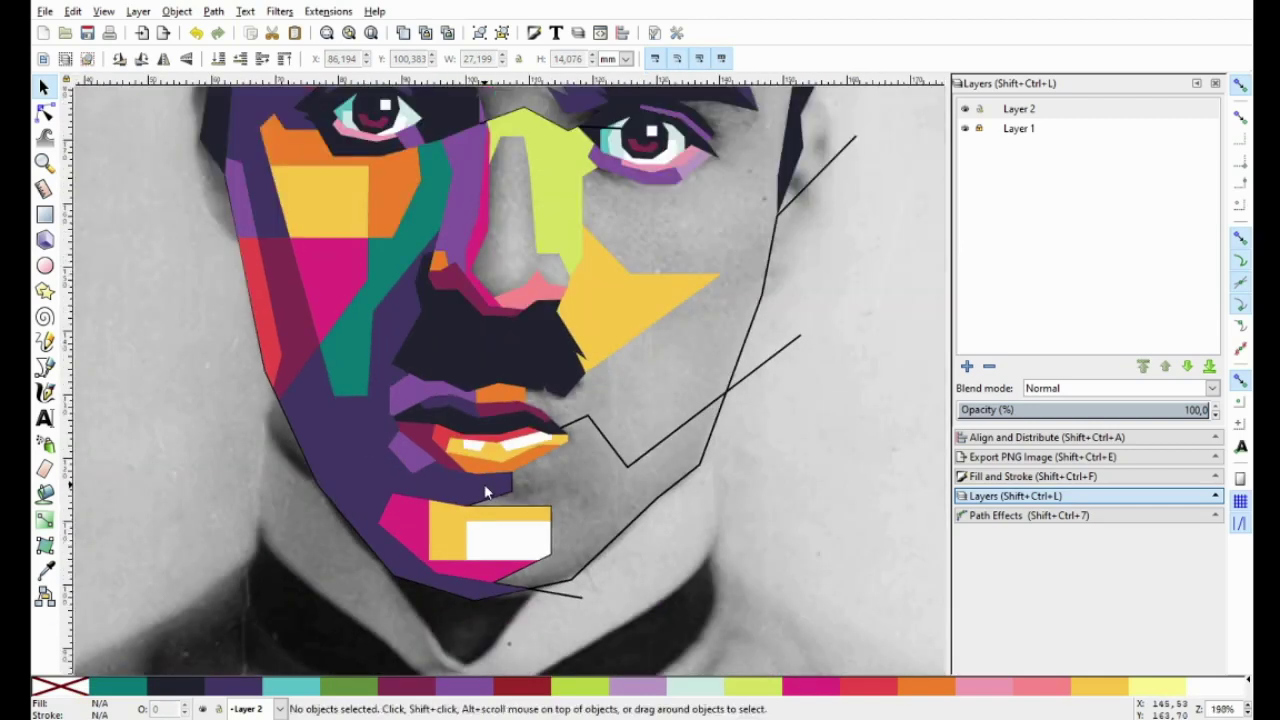
pyautogui.click(337, 214)
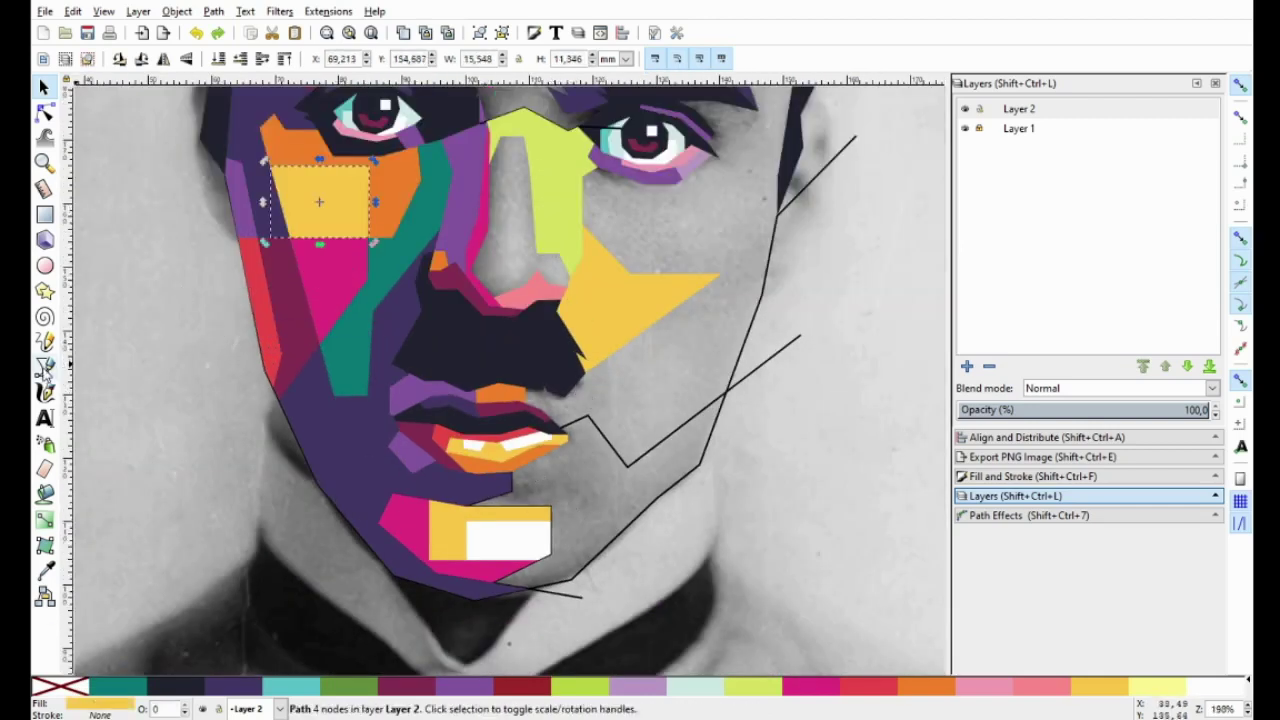
pyautogui.click(44, 366)
pyautogui.scroll(1, 535, 455)
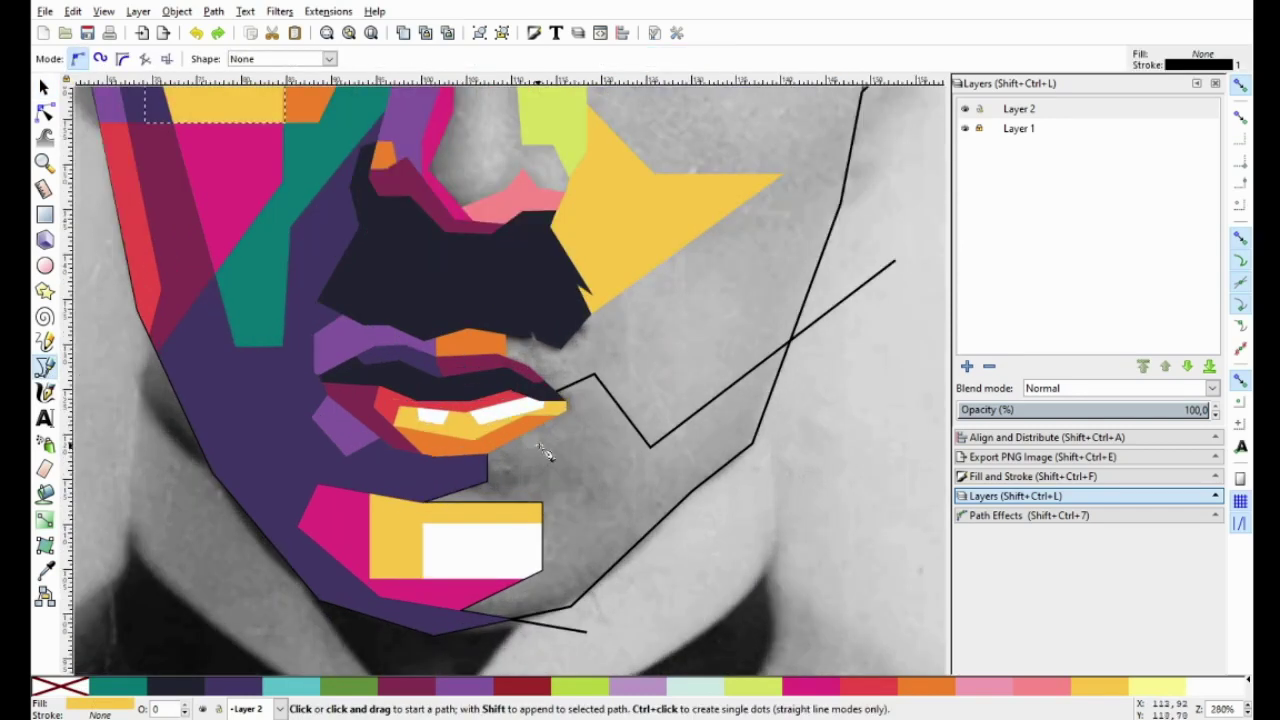
pyautogui.click(44, 87)
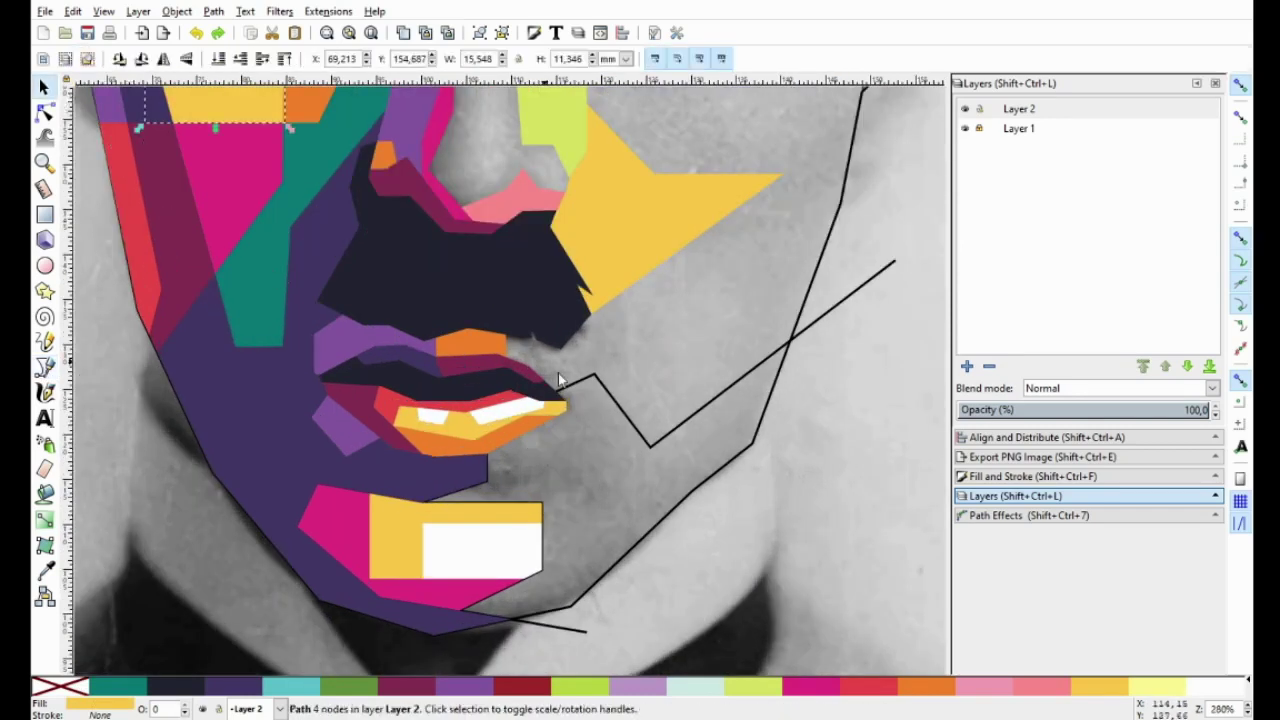
pyautogui.click(612, 398)
pyautogui.scroll(-2, 620, 400)
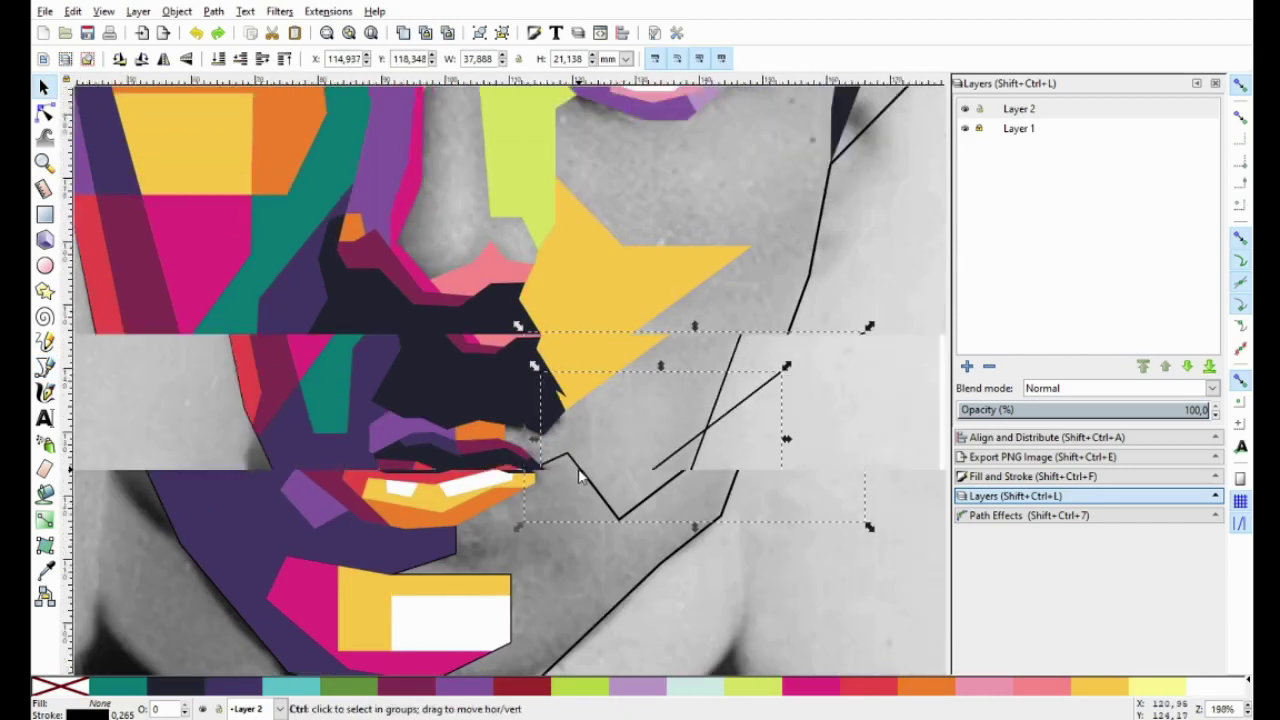
pyautogui.scroll(1, 636, 385)
pyautogui.click(636, 385)
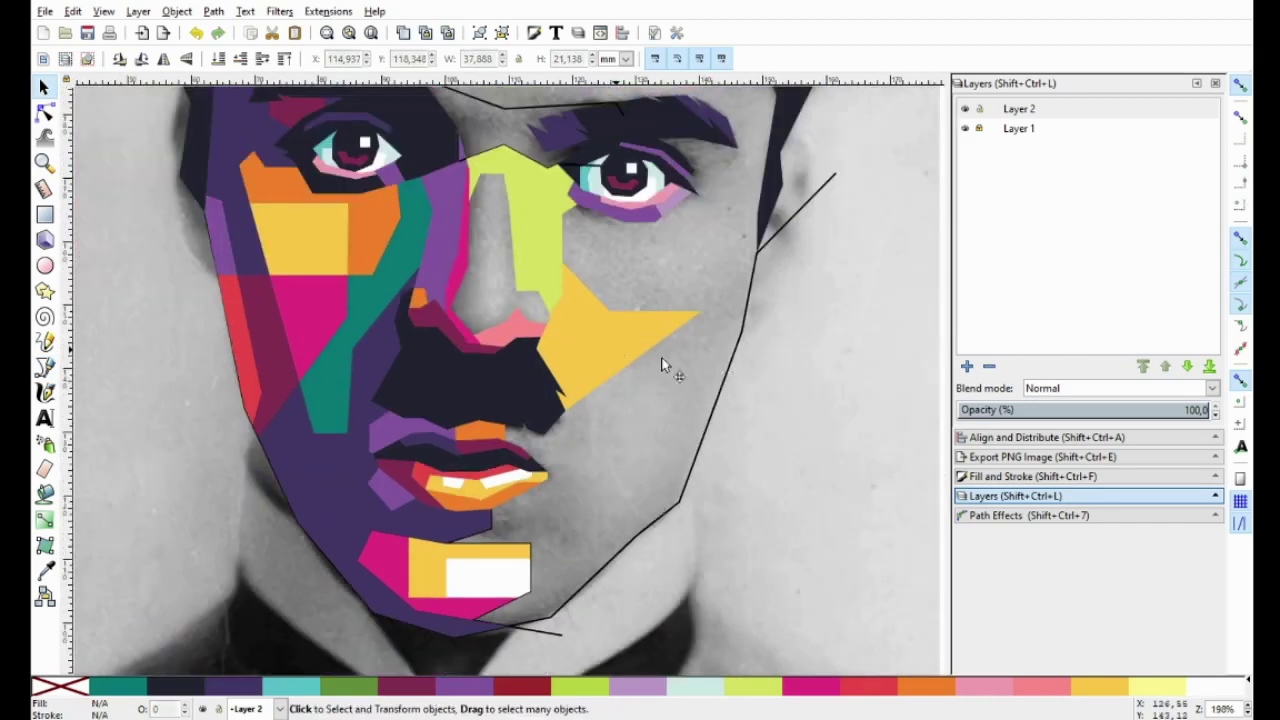
pyautogui.moveTo(618, 336); pyautogui.dragTo(848, 483)
pyautogui.press('ctrl')
pyautogui.hotkey('ctrl', 'z')
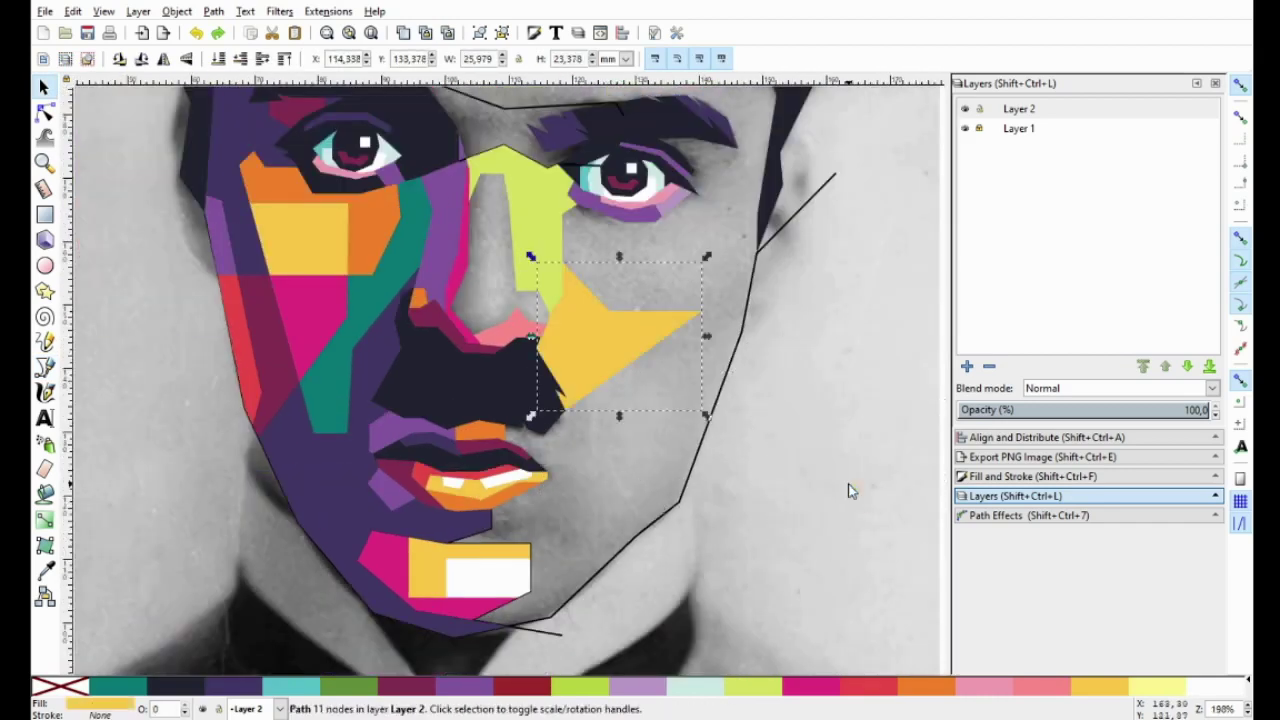
pyautogui.hotkey('ctrl', 'z')
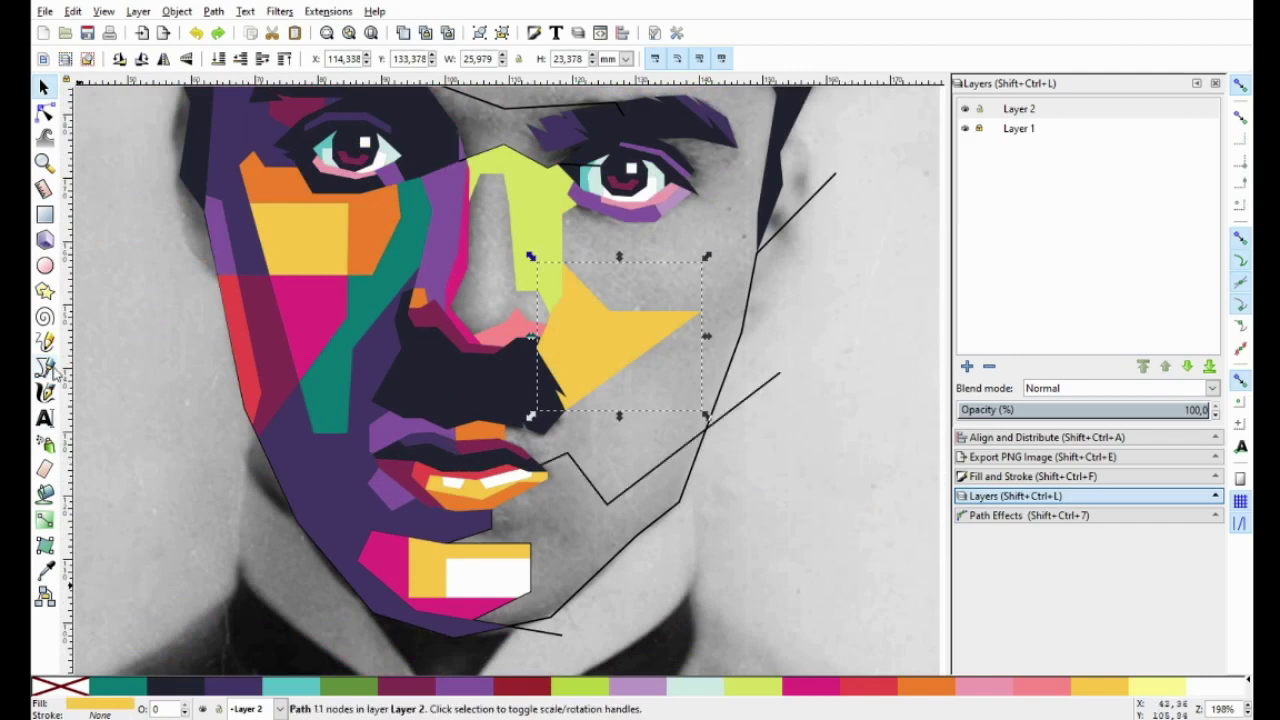
pyautogui.click(44, 367)
pyautogui.scroll(2, 557, 545)
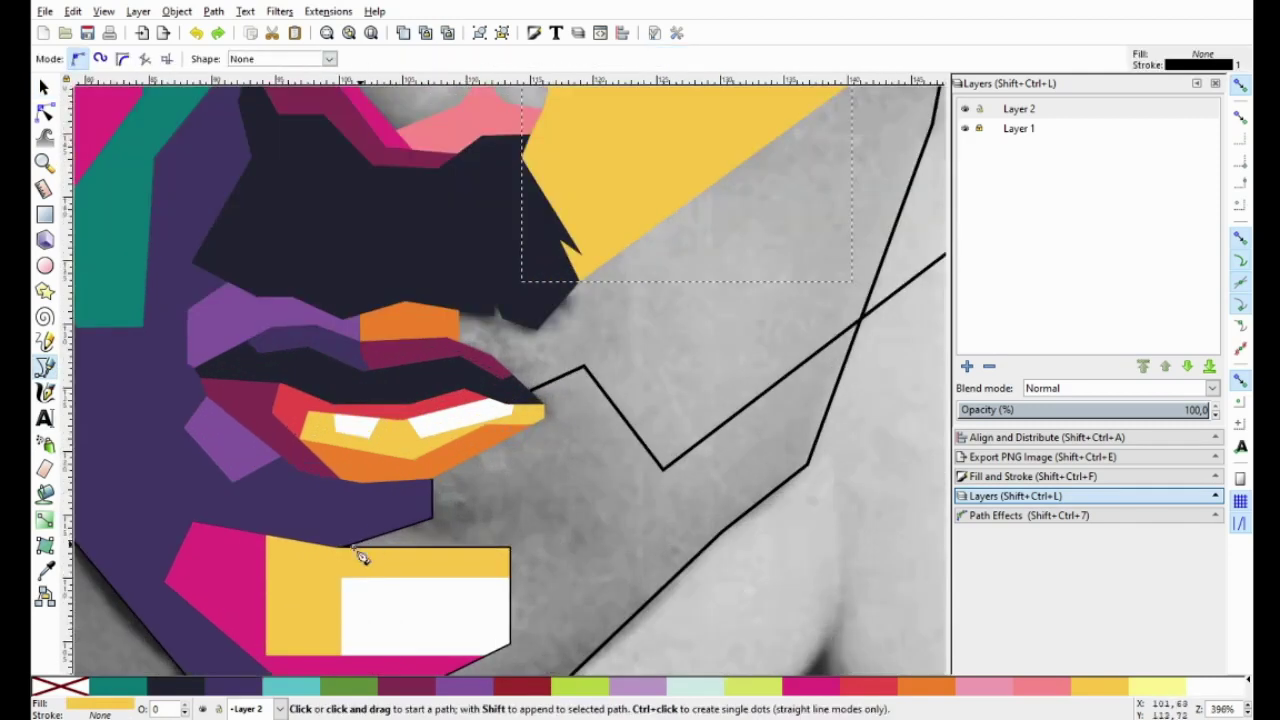
# Start and discard two trial lines near the lip corner and right cheek.
pyautogui.click(354, 550)
pyautogui.click(431, 517)
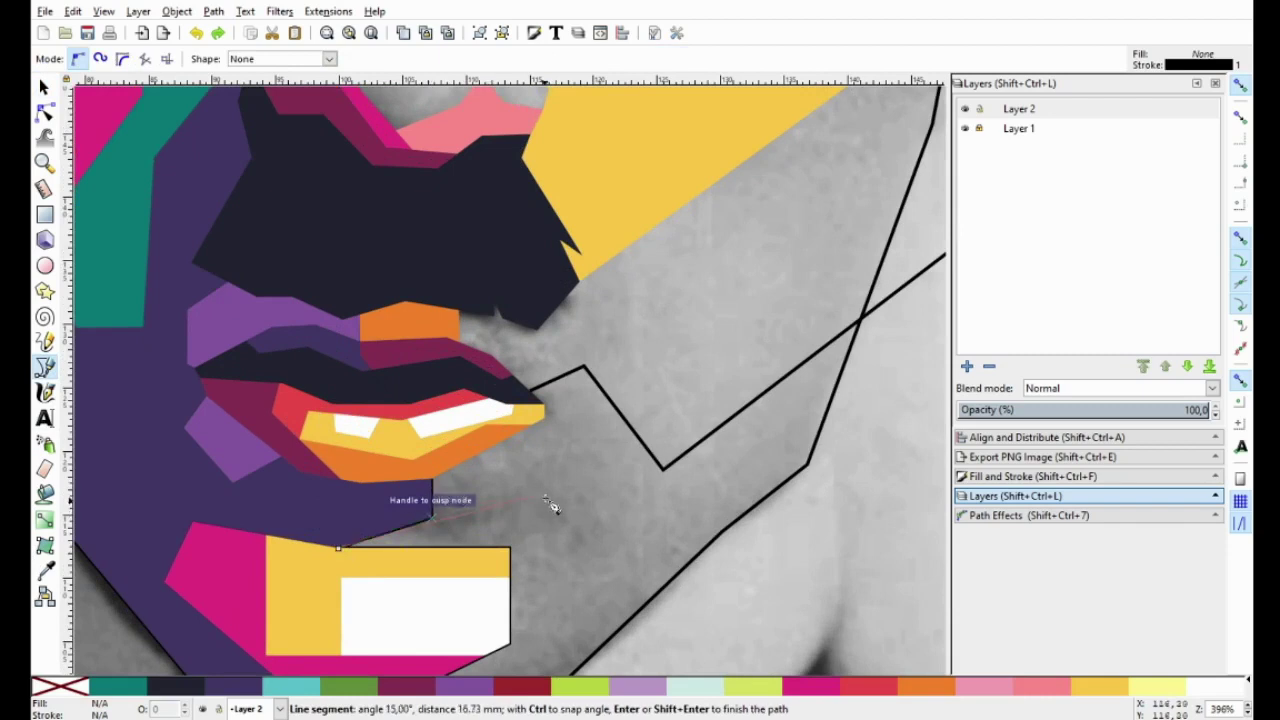
pyautogui.press('Escape')
pyautogui.scroll(-2, 542, 447)
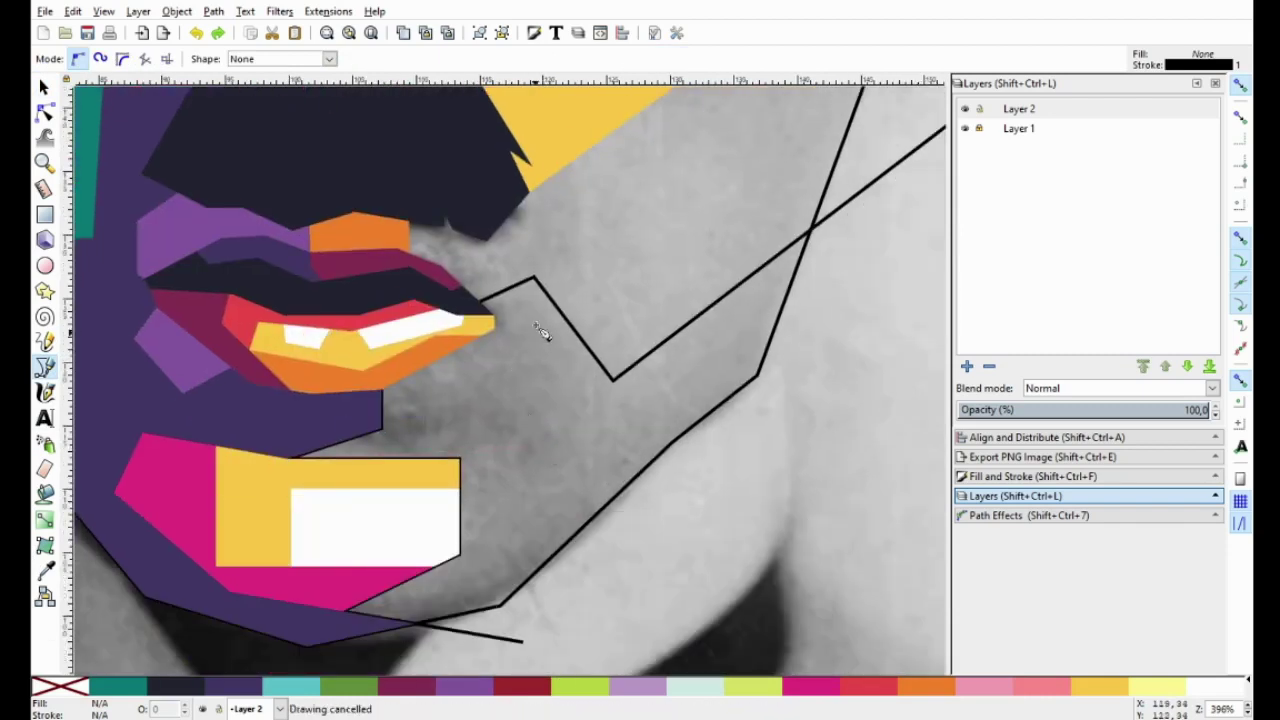
pyautogui.click(493, 328)
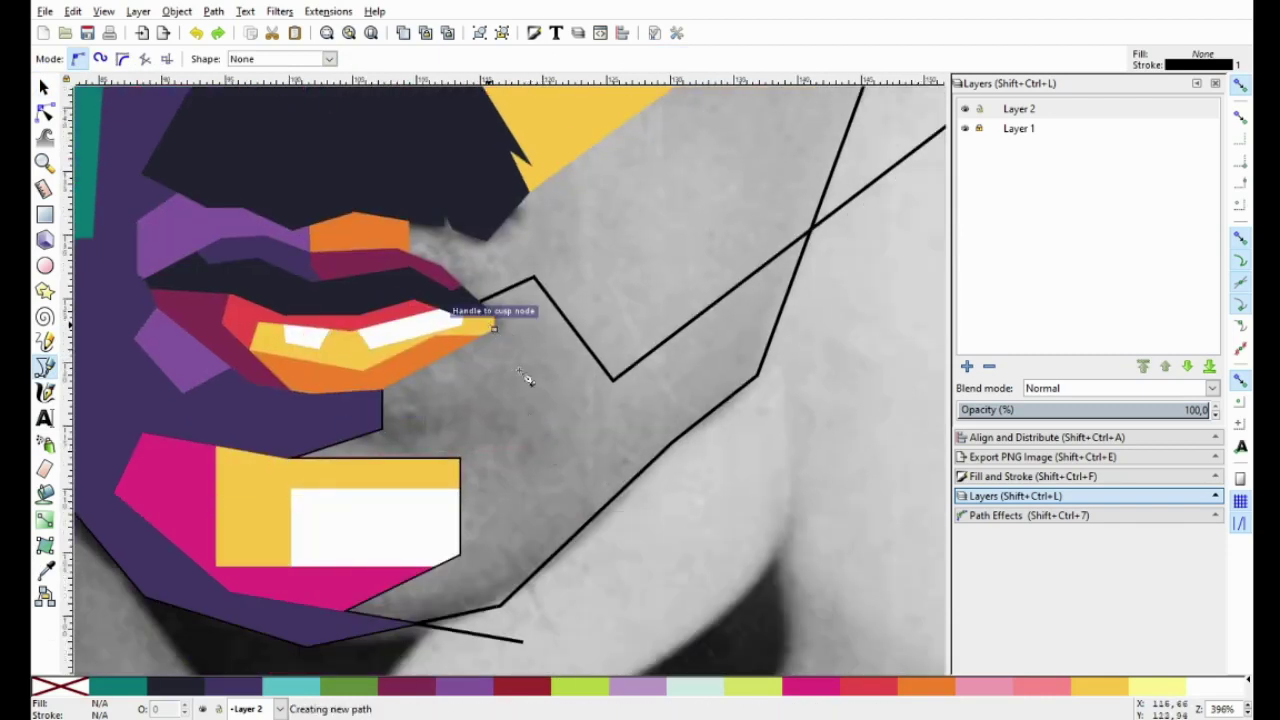
pyautogui.click(563, 417)
pyautogui.click(527, 451)
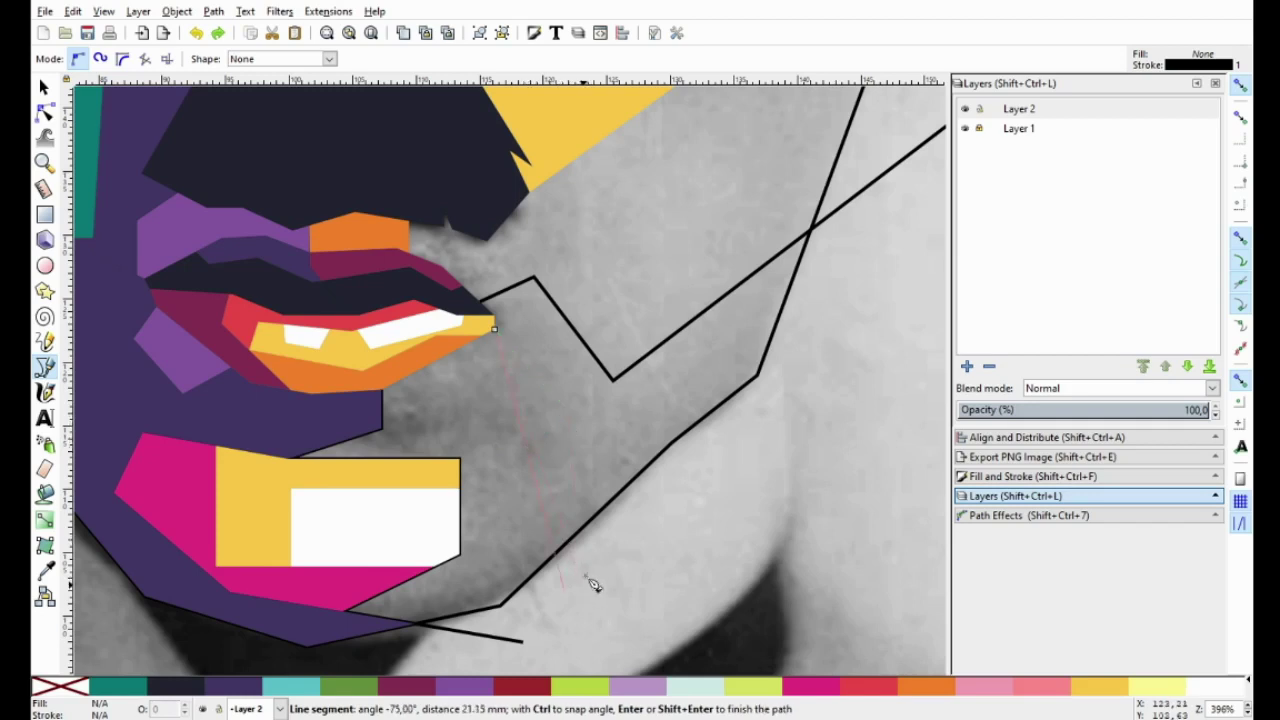
pyautogui.press('Escape')
pyautogui.keyDown('ctrl'); pyautogui.scroll(-3, 711, 257); pyautogui.keyUp('ctrl')
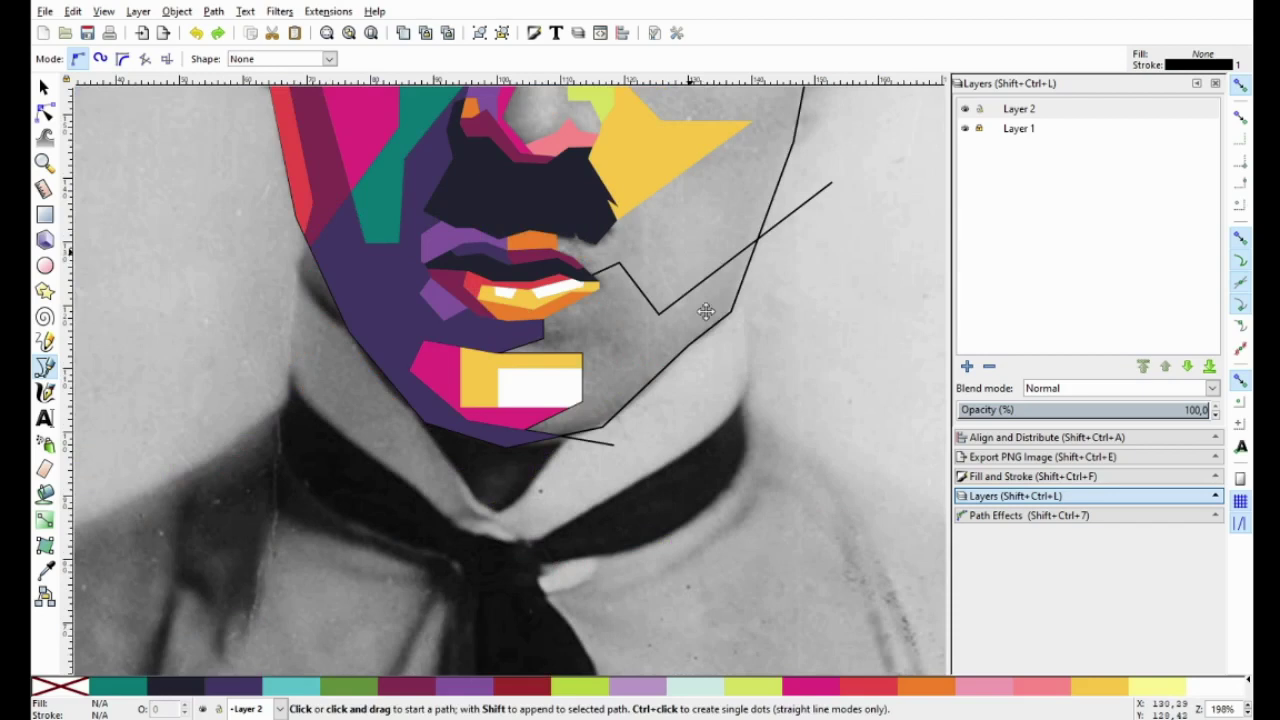
pyautogui.keyDown('ctrl'); pyautogui.scroll(1, 707, 302); pyautogui.keyUp('ctrl')
# Draw a zig-zag line from the yellow cheek shape down the right cheek to the chin block.
pyautogui.click(715, 222)
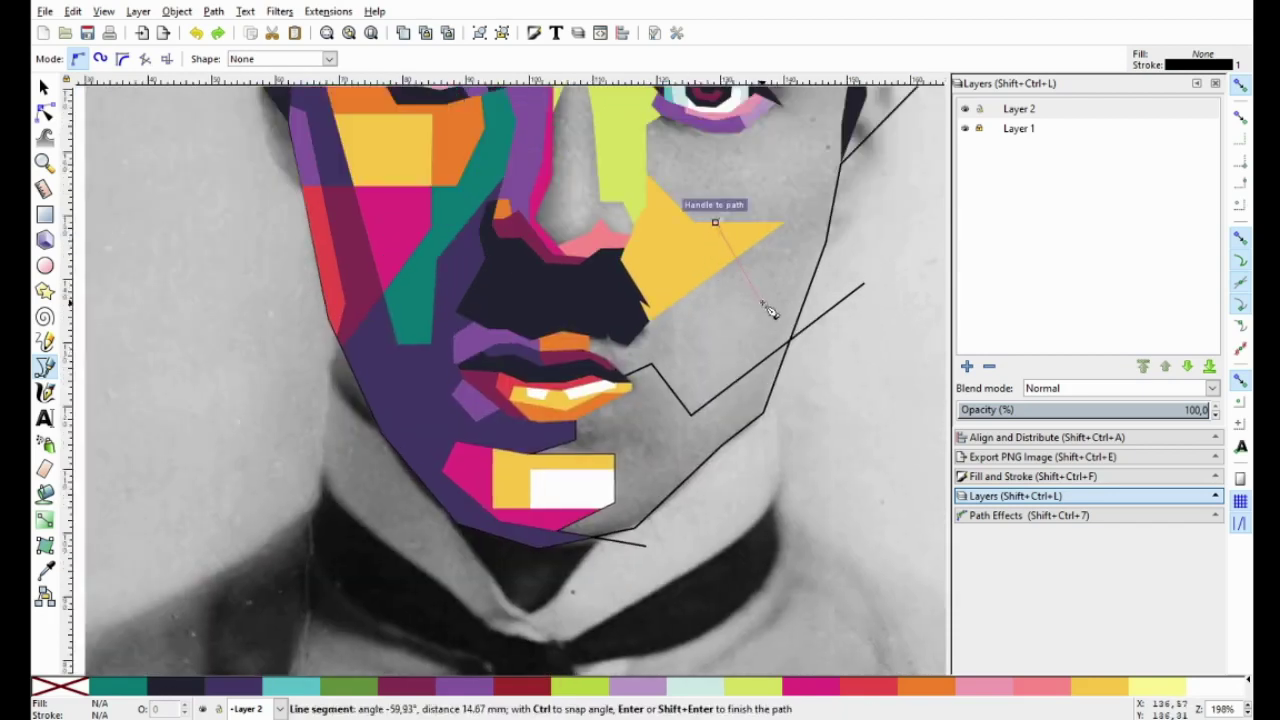
pyautogui.click(645, 453)
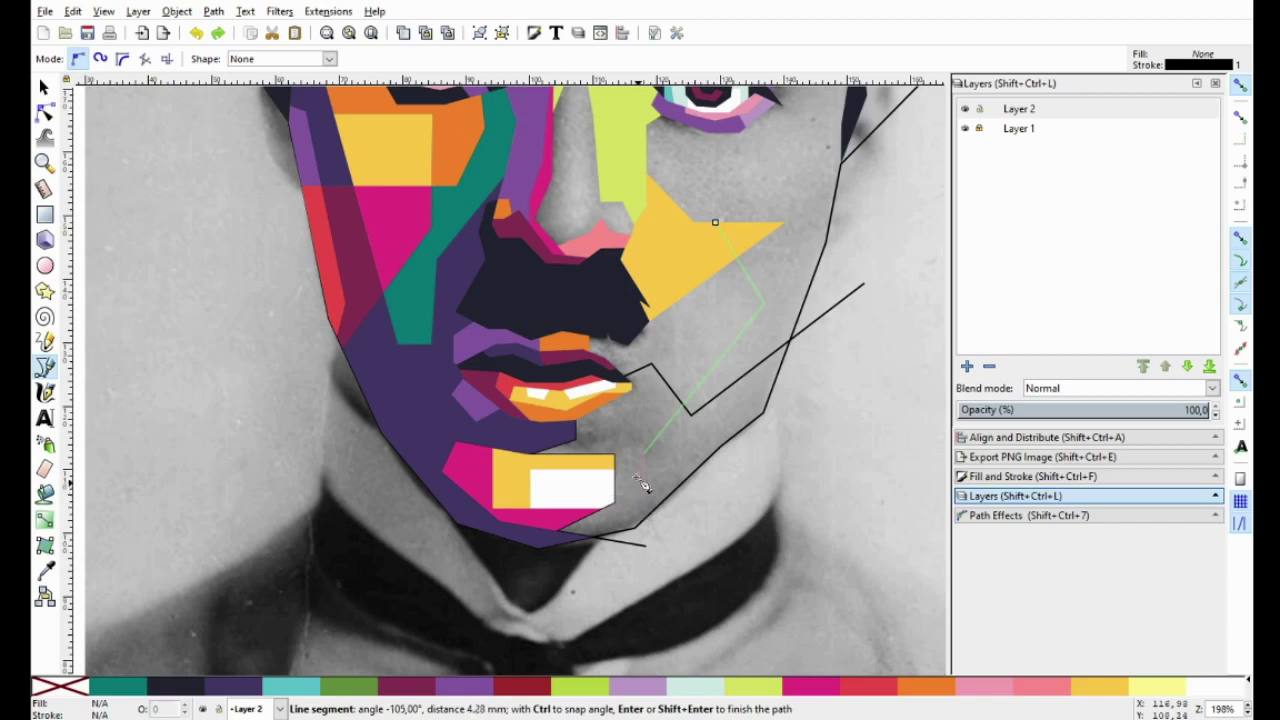
pyautogui.press('BackSpace')
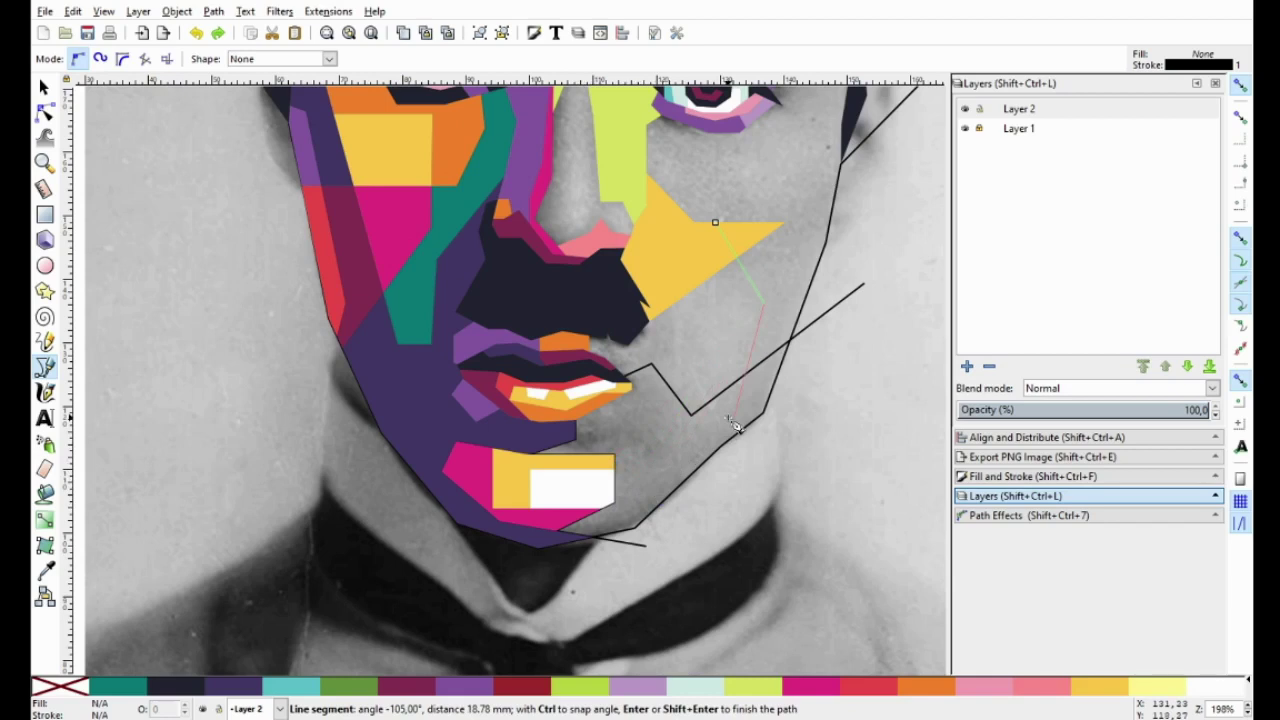
pyautogui.keyDown('ctrl'); pyautogui.scroll(1, 735, 425); pyautogui.keyUp('ctrl')
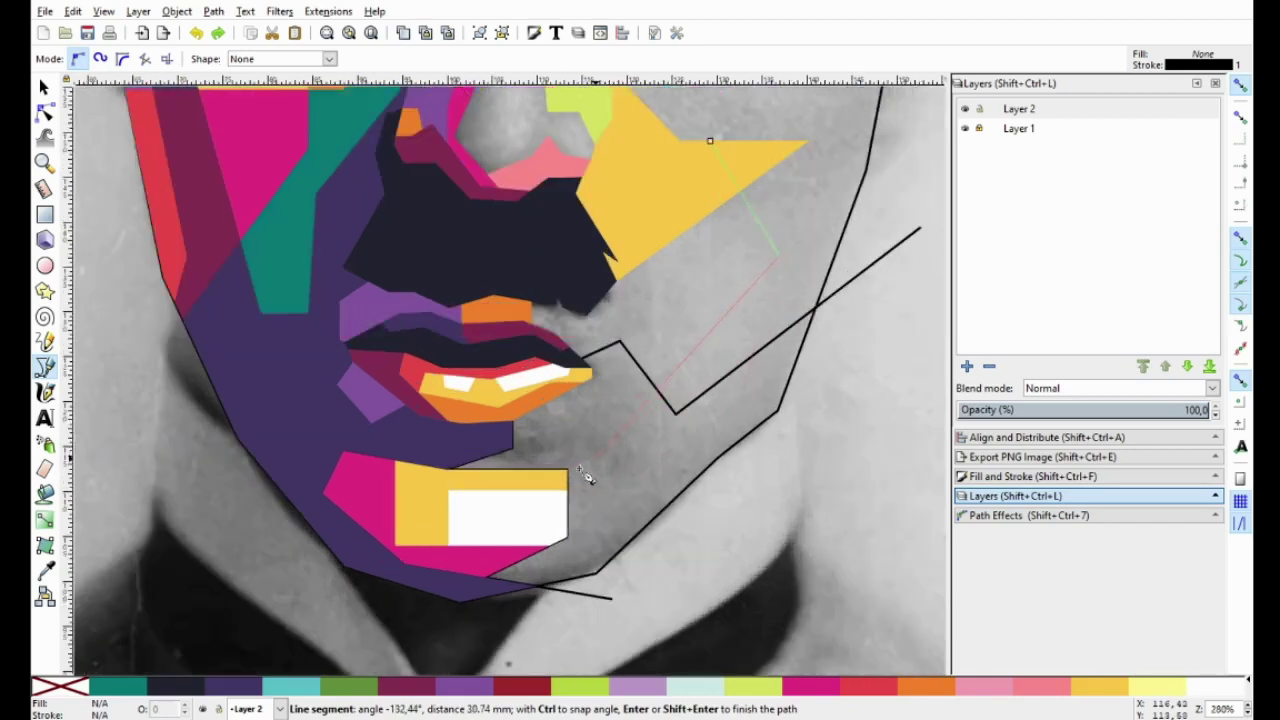
pyautogui.click(605, 445)
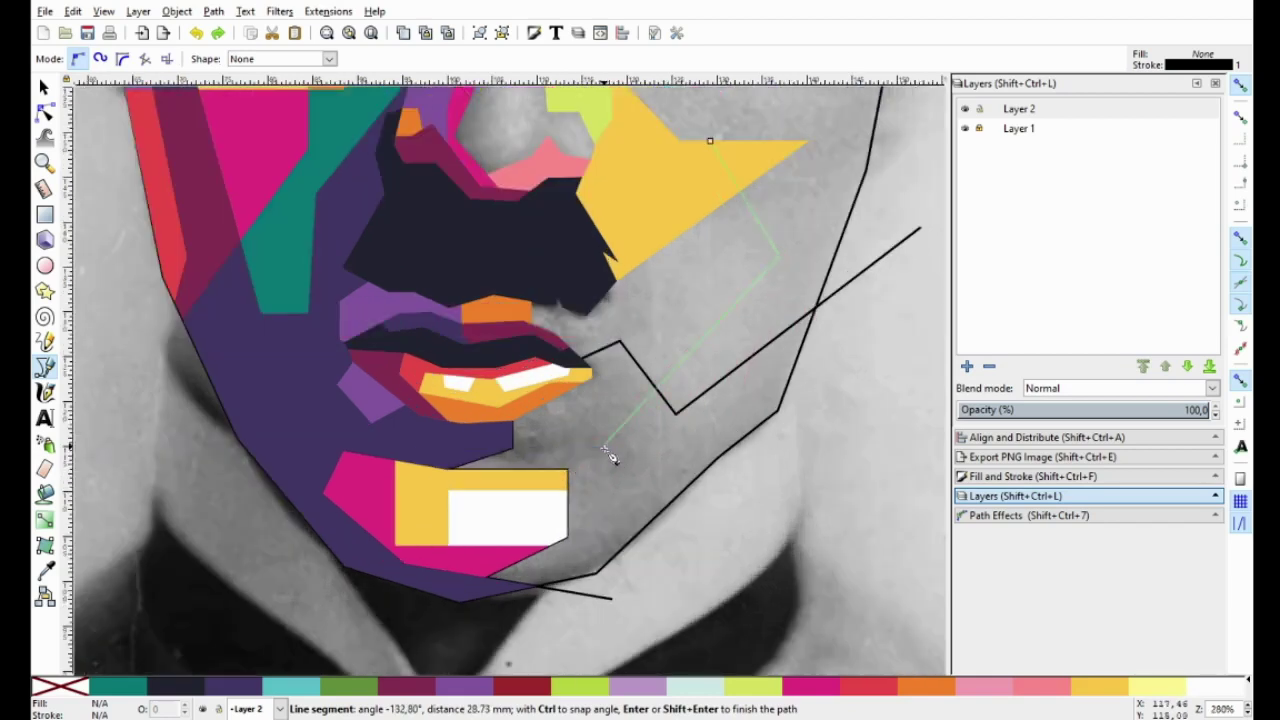
pyautogui.doubleClick(574, 541)
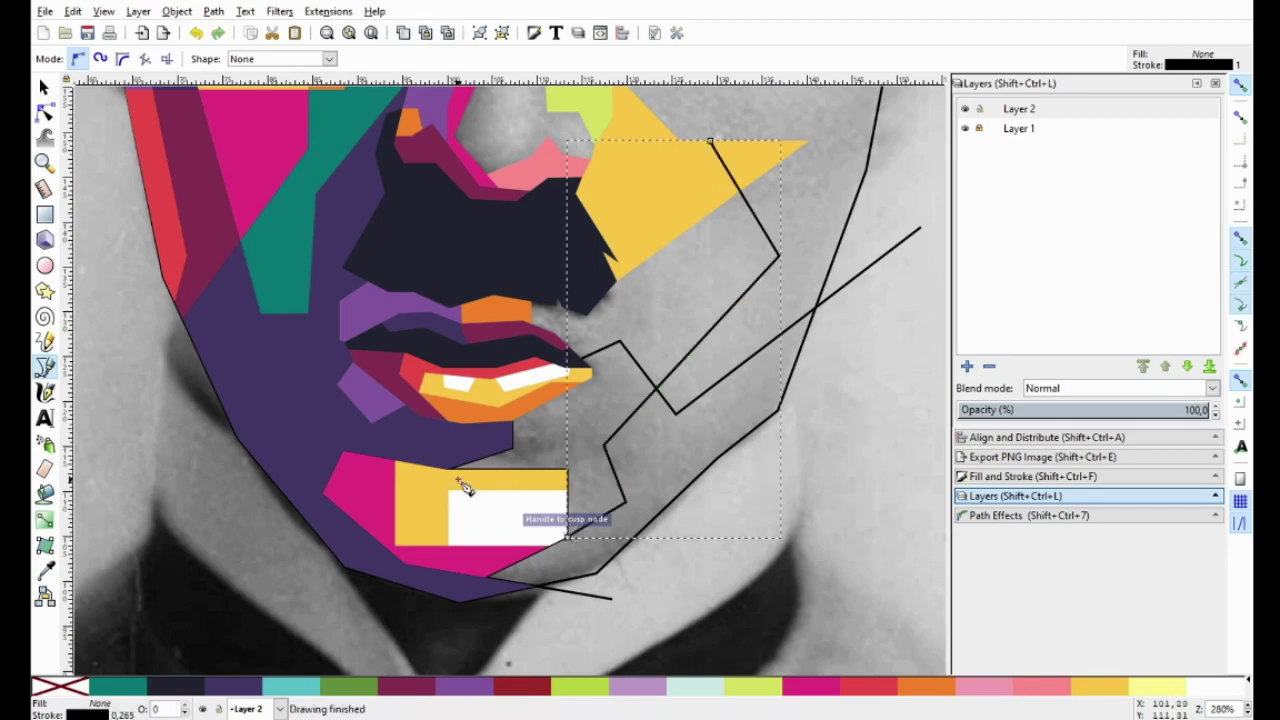
# Trace a closed polygon from the chin block's top edge up to the lip corner and back.
pyautogui.scroll(1, 465, 487)
pyautogui.click(441, 465)
pyautogui.click(536, 399)
pyautogui.click(660, 332)
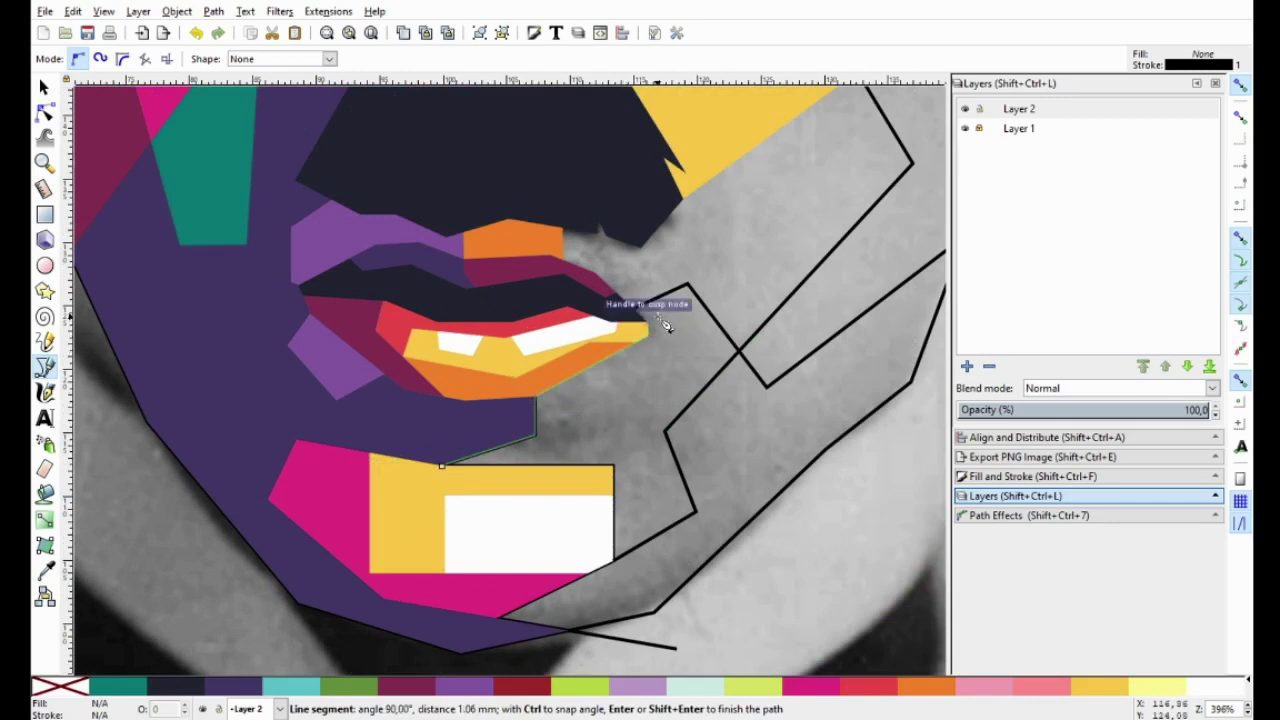
pyautogui.scroll(2, 665, 325)
pyautogui.click(717, 252)
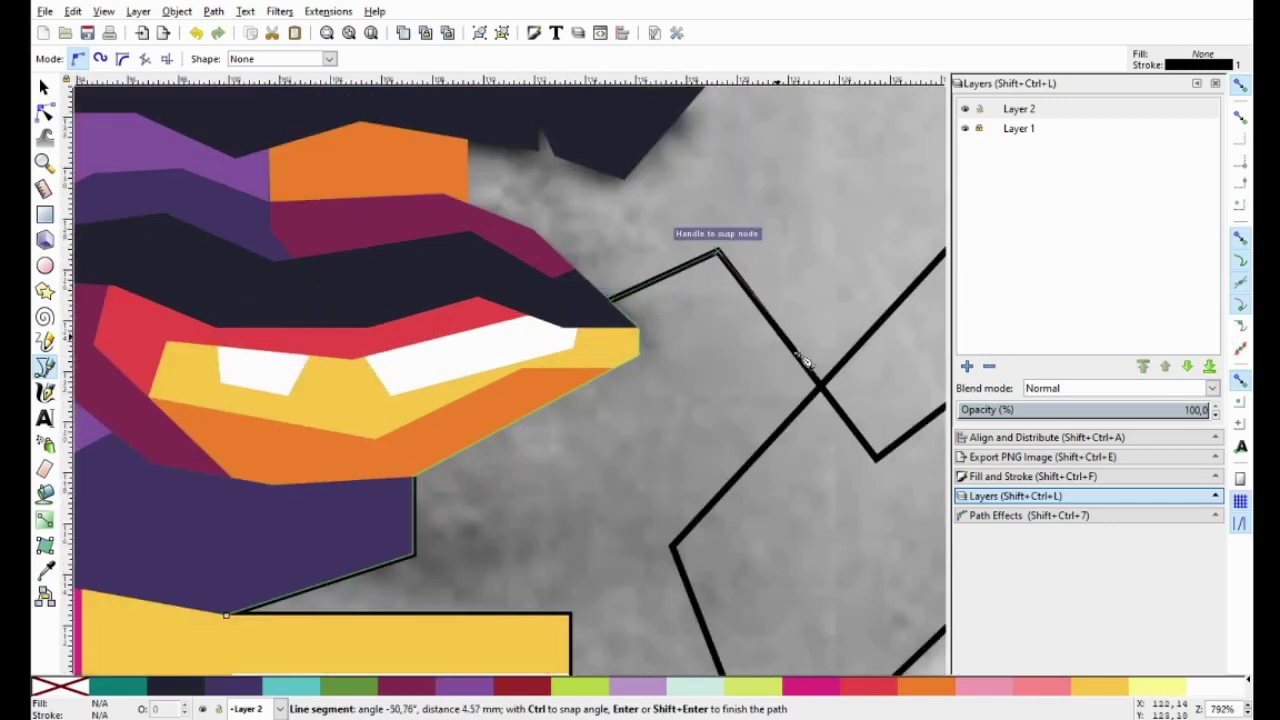
pyautogui.click(818, 387)
pyautogui.scroll(-1, 739, 390)
pyautogui.click(692, 505)
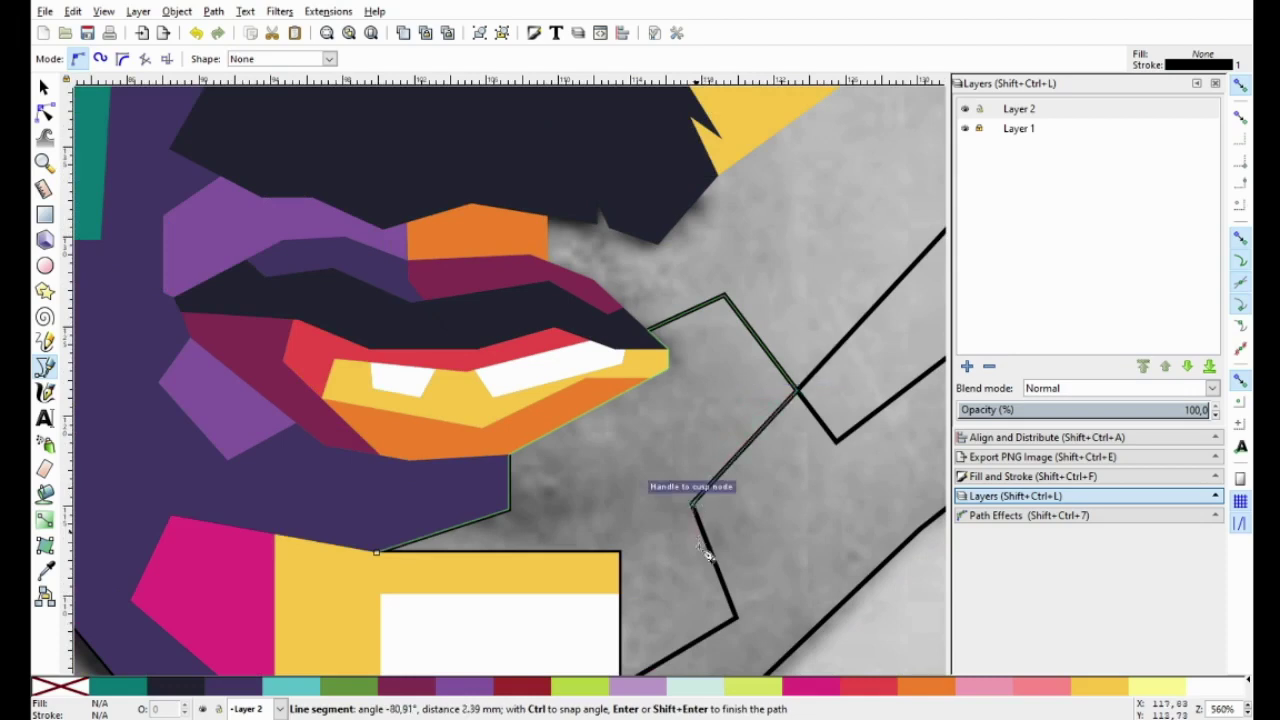
pyautogui.scroll(-3, 705, 553)
pyautogui.click(592, 575)
pyautogui.click(592, 443)
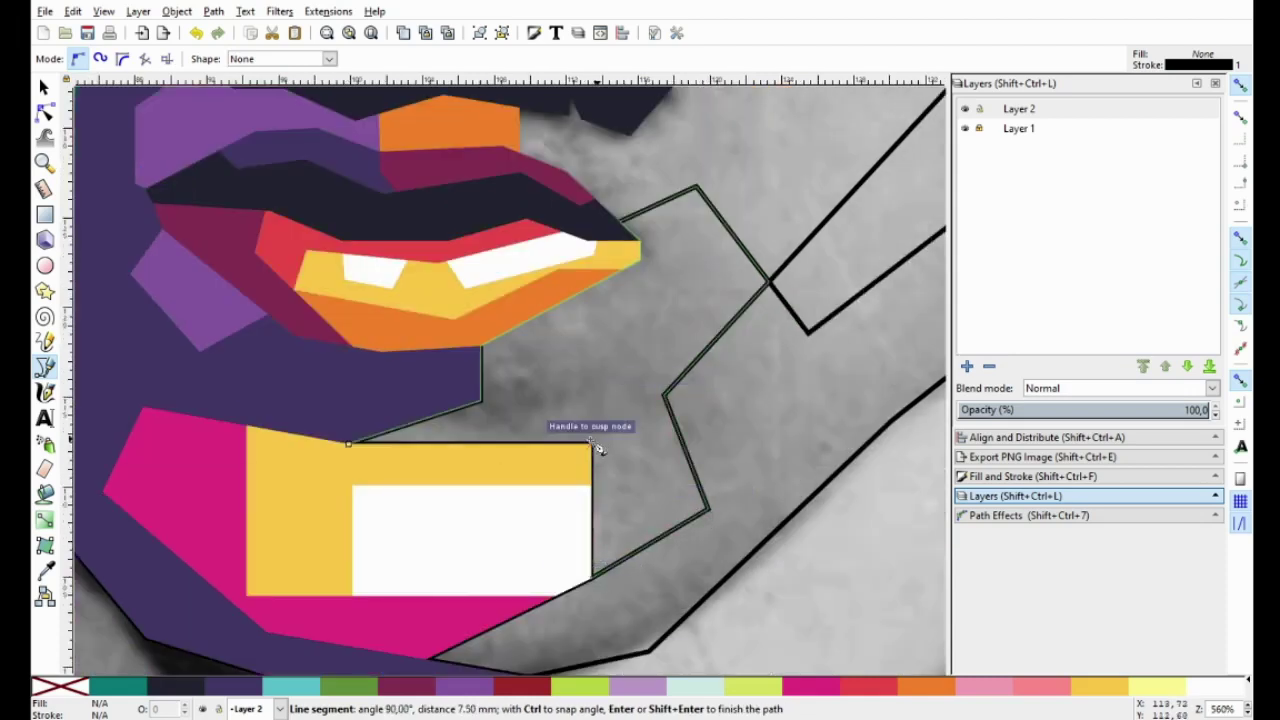
pyautogui.click(357, 443)
# Fill the new shape lavender, then try a teal fill.
pyautogui.scroll(-1, 575, 444)
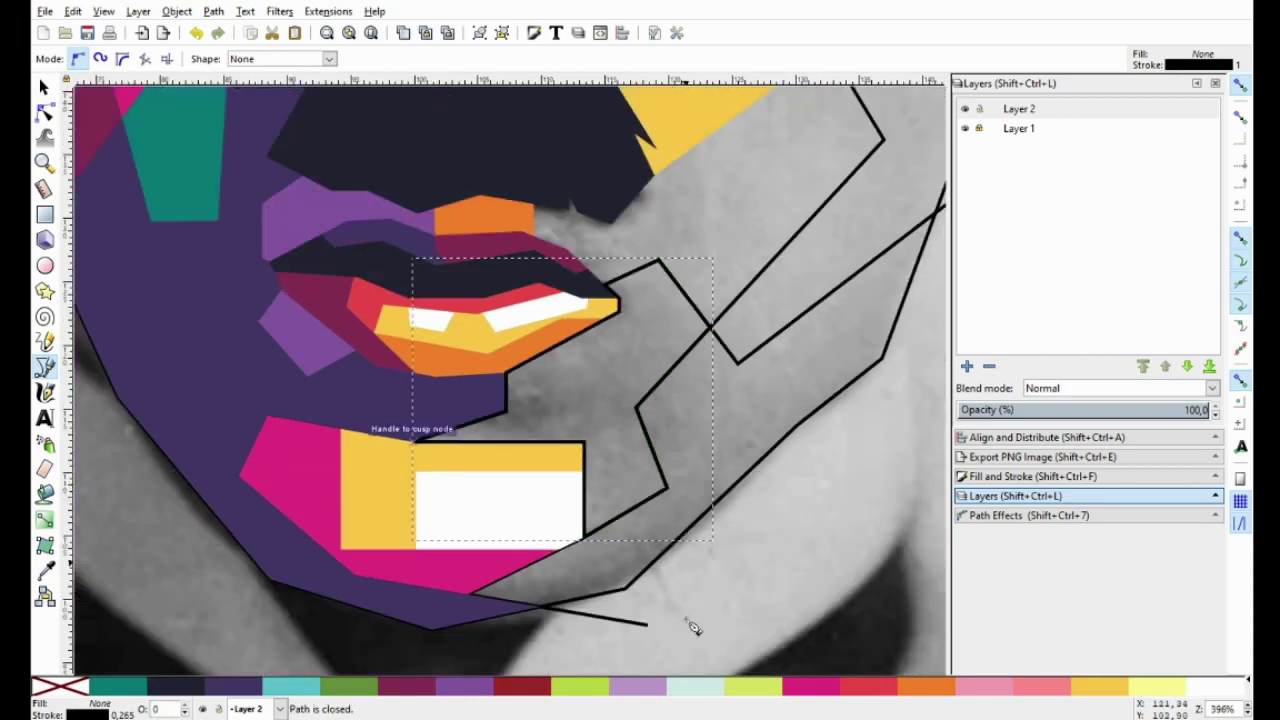
pyautogui.click(620, 686)
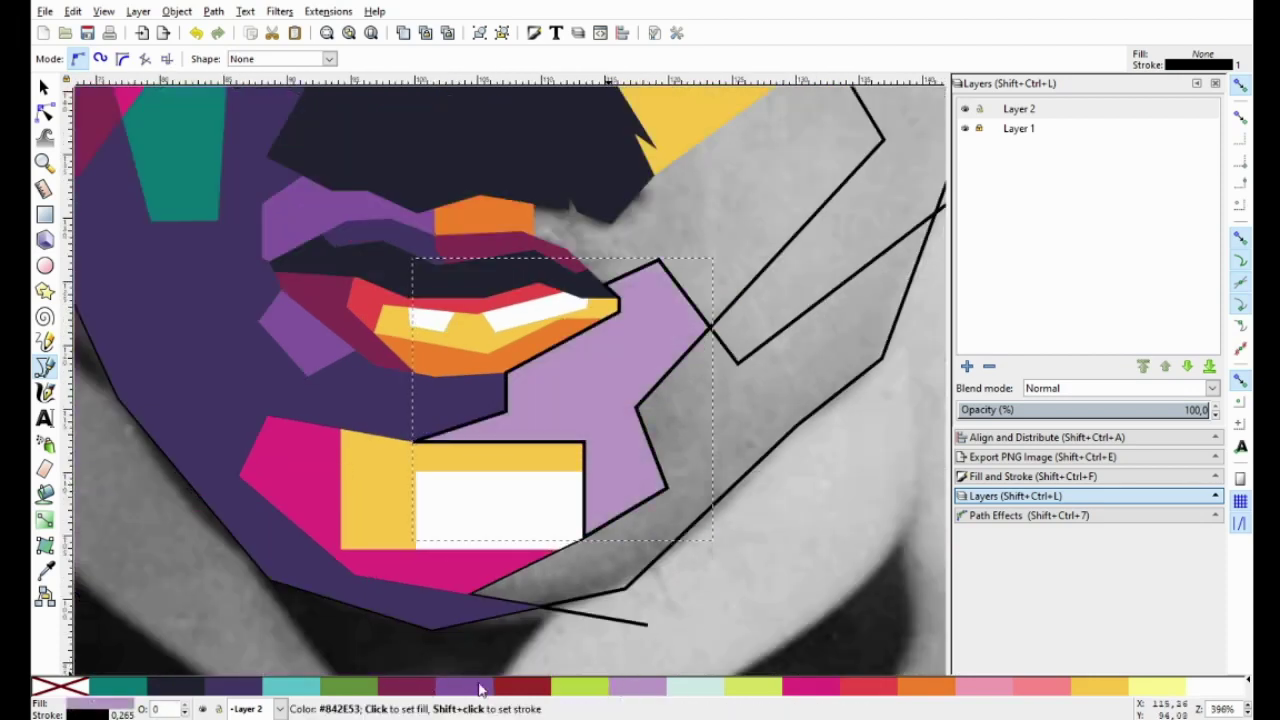
pyautogui.click(311, 688)
# Undo the teal fill and trace a closed polygon along the right jawline.
pyautogui.hotkey('ctrl', 'z')
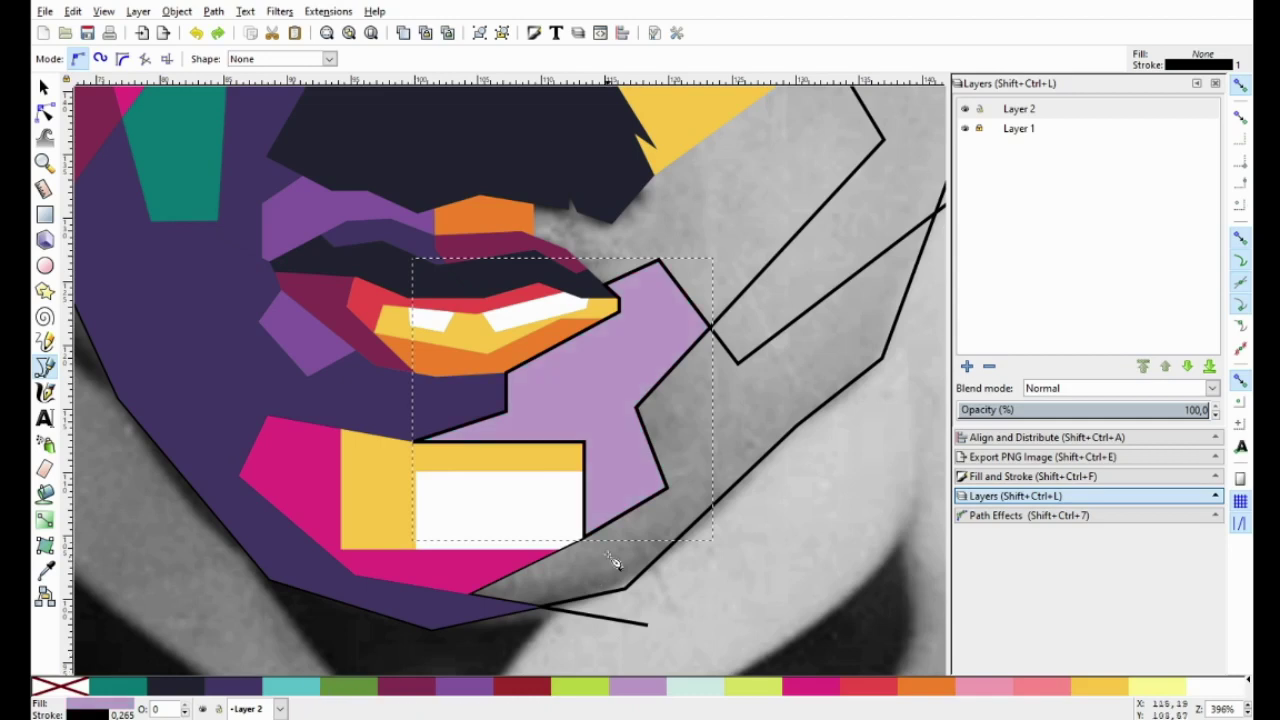
pyautogui.click(468, 595)
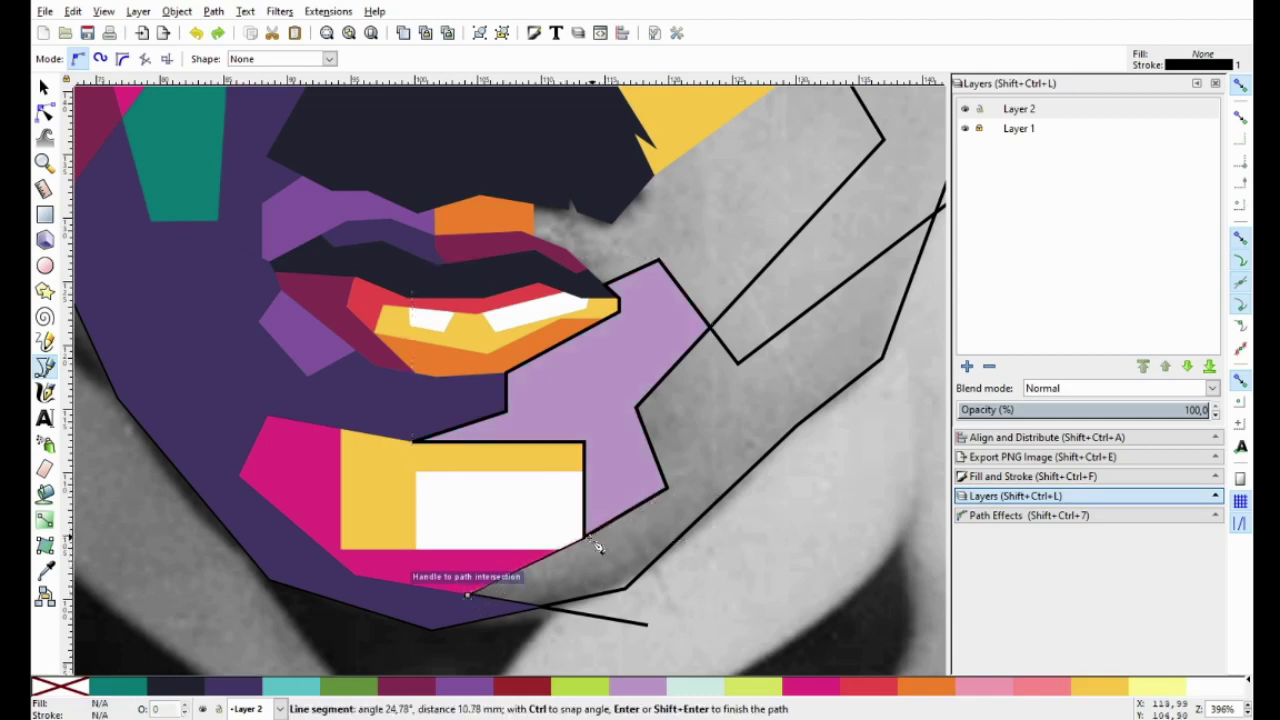
pyautogui.click(666, 490)
pyautogui.click(637, 408)
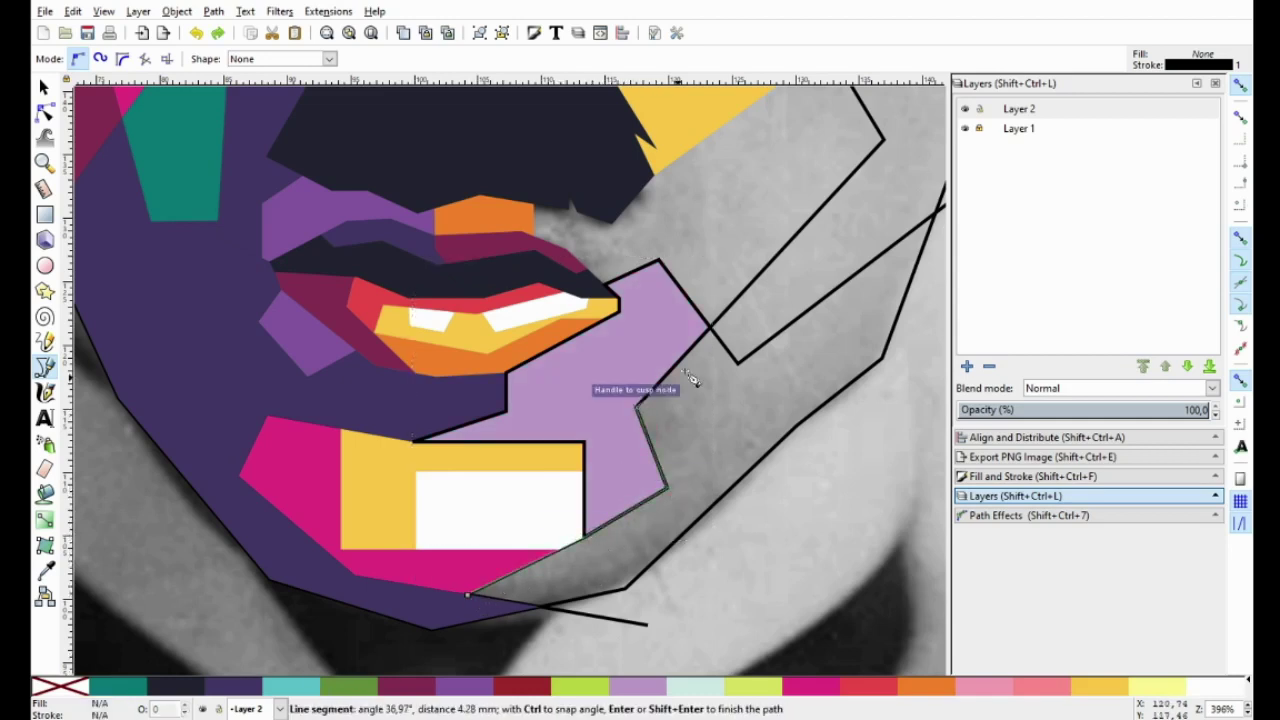
pyautogui.click(710, 328)
pyautogui.click(680, 403)
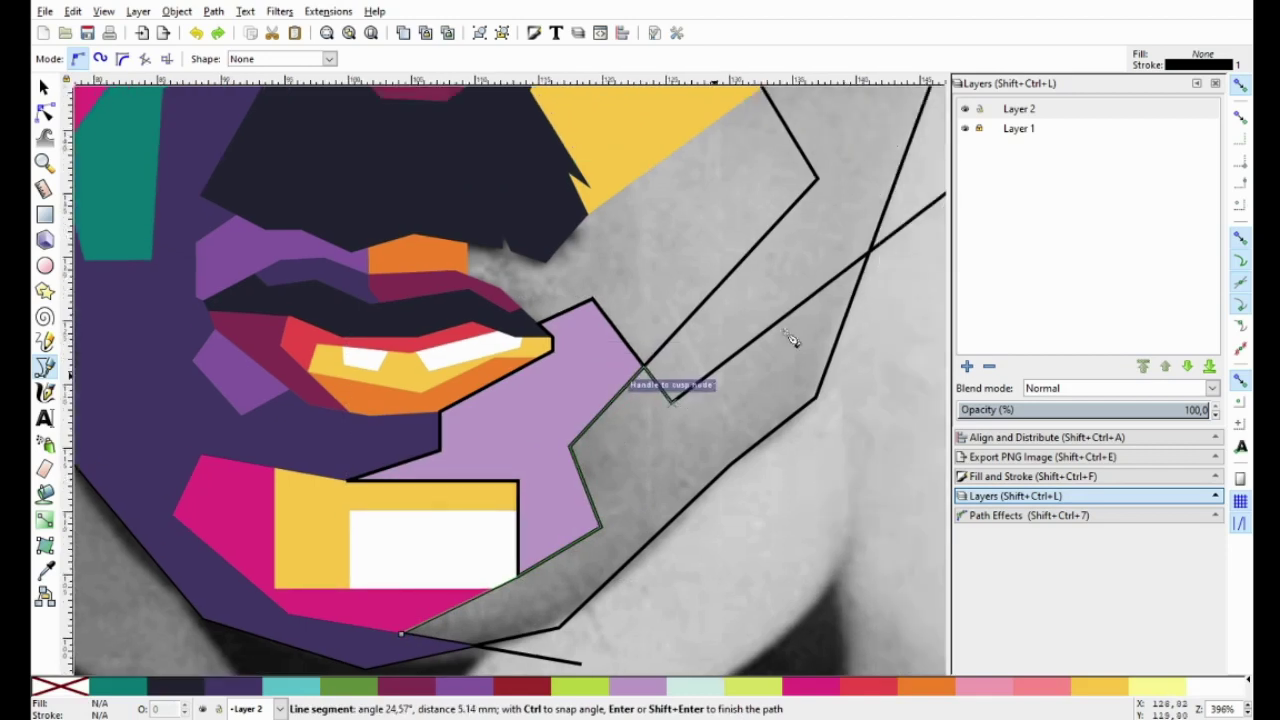
pyautogui.click(867, 256)
pyautogui.click(817, 401)
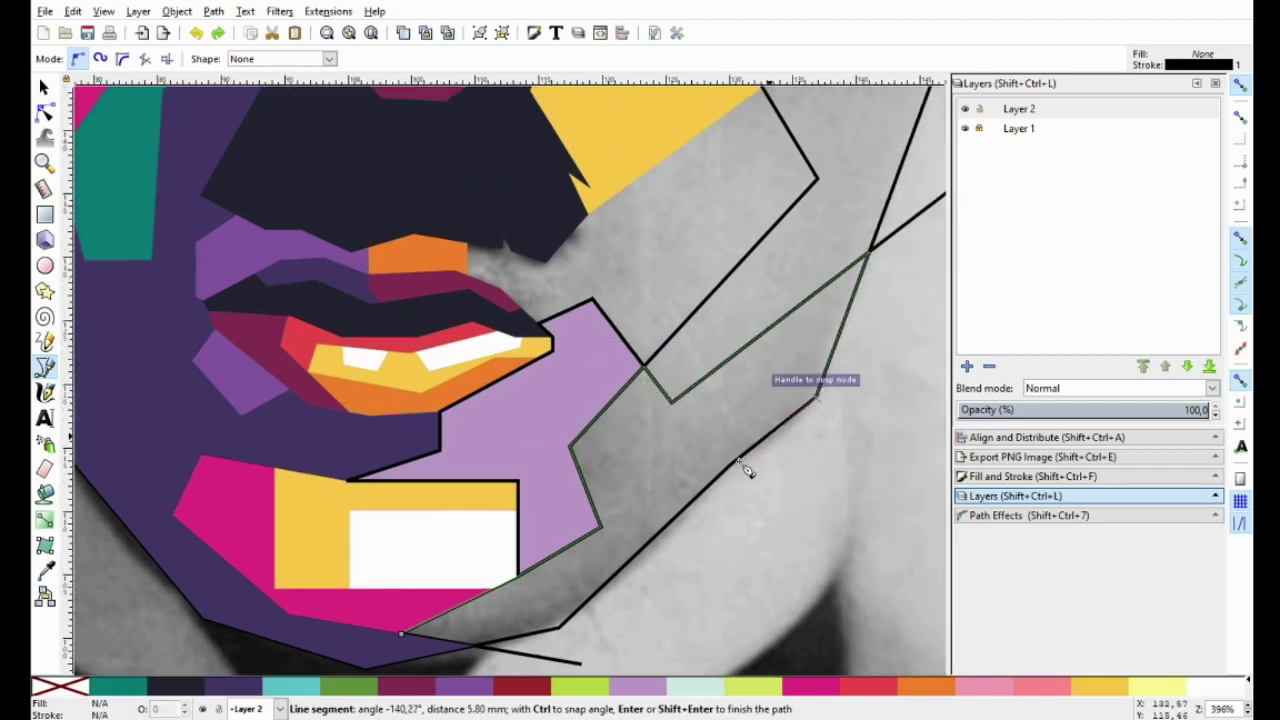
pyautogui.scroll(-2, 665, 506)
pyautogui.click(587, 551)
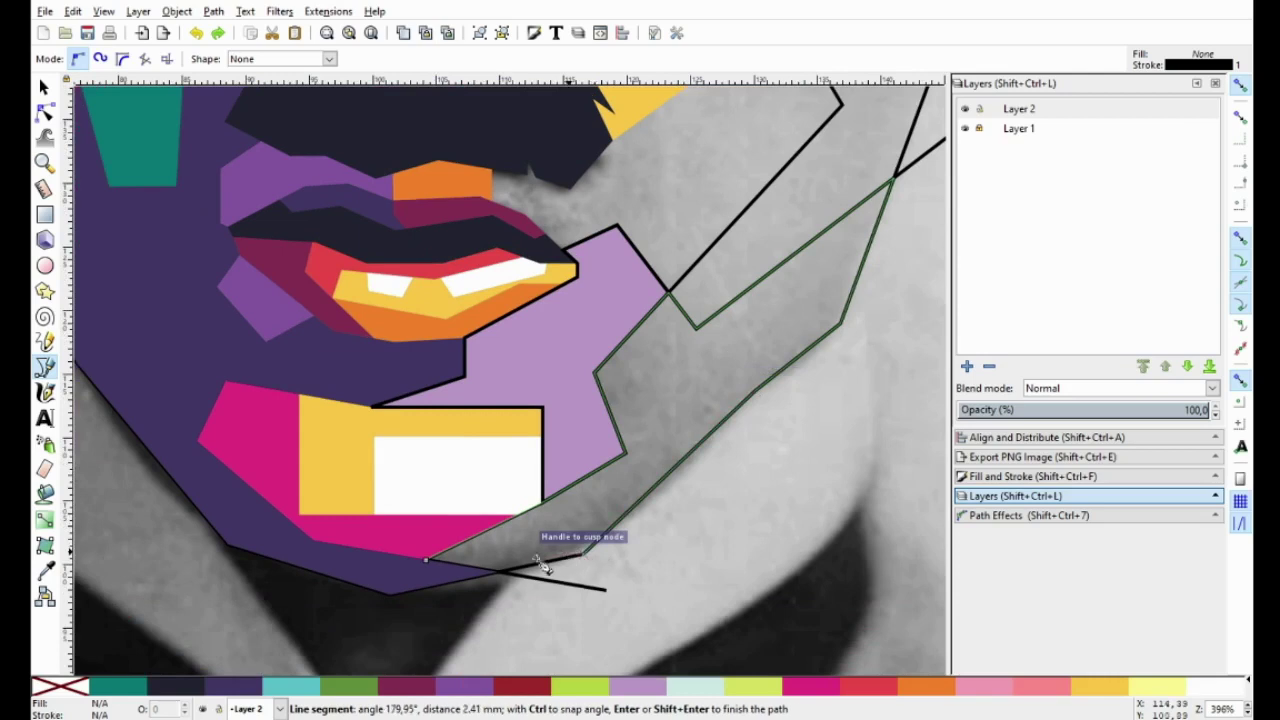
pyautogui.click(500, 572)
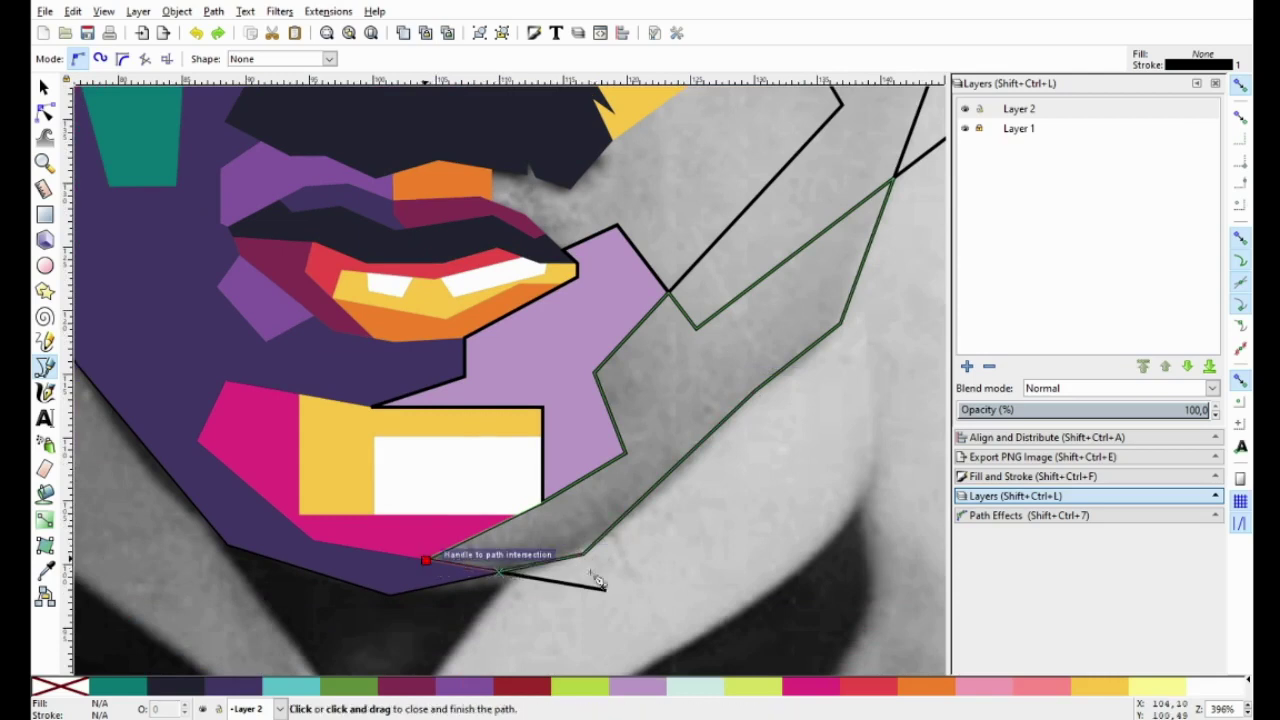
pyautogui.click(426, 560)
# Colour the jaw polygon purple after trying magenta and dark teal, then select it with the lavender shape.
pyautogui.click(810, 686)
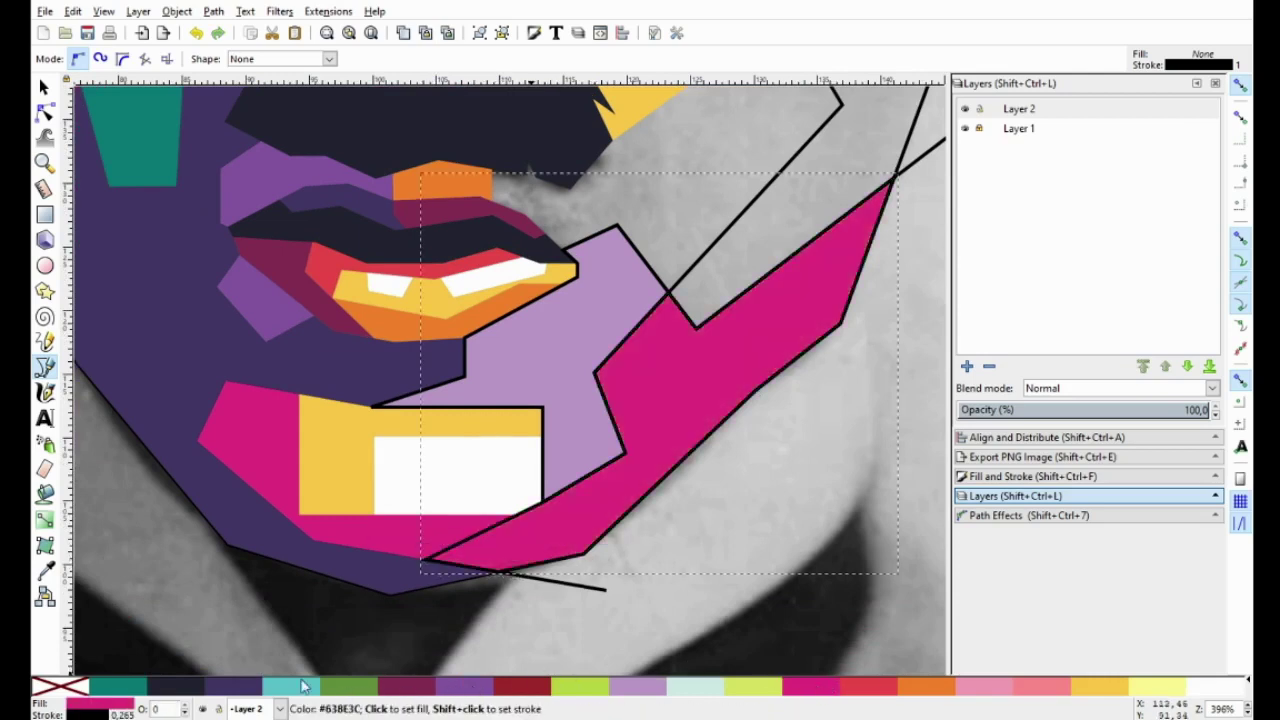
pyautogui.click(135, 688)
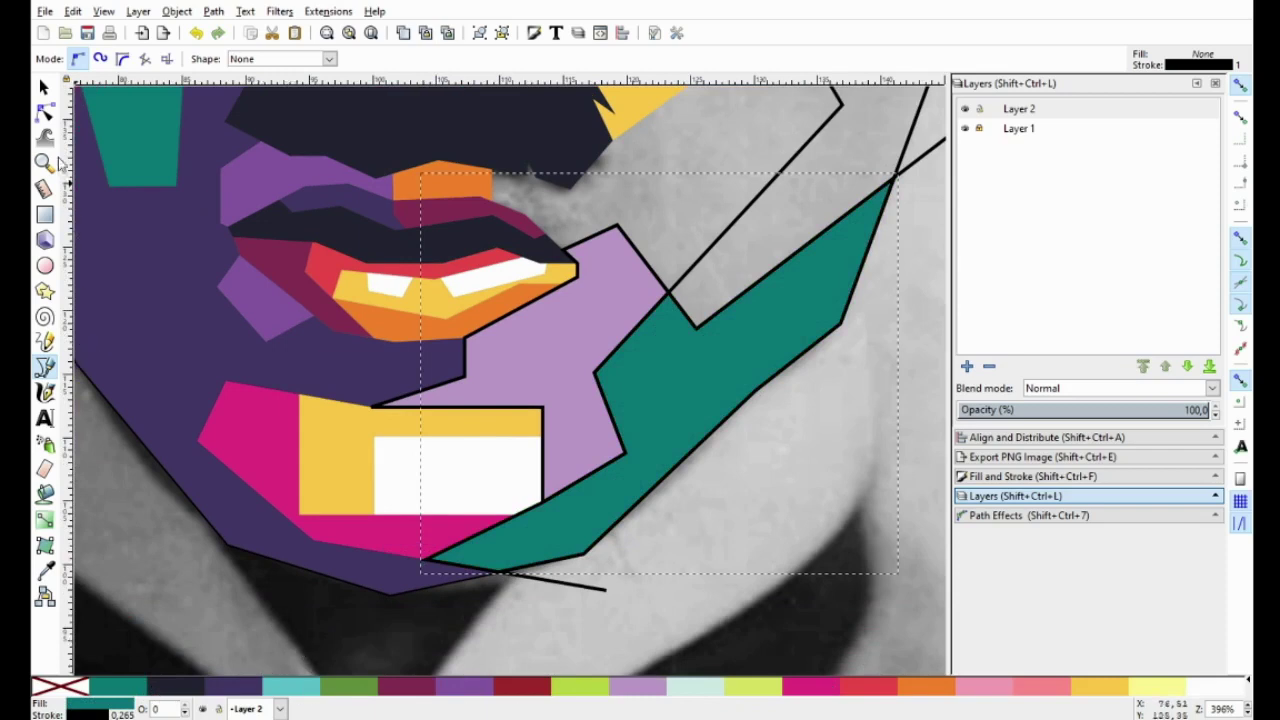
pyautogui.click(44, 87)
pyautogui.click(568, 352)
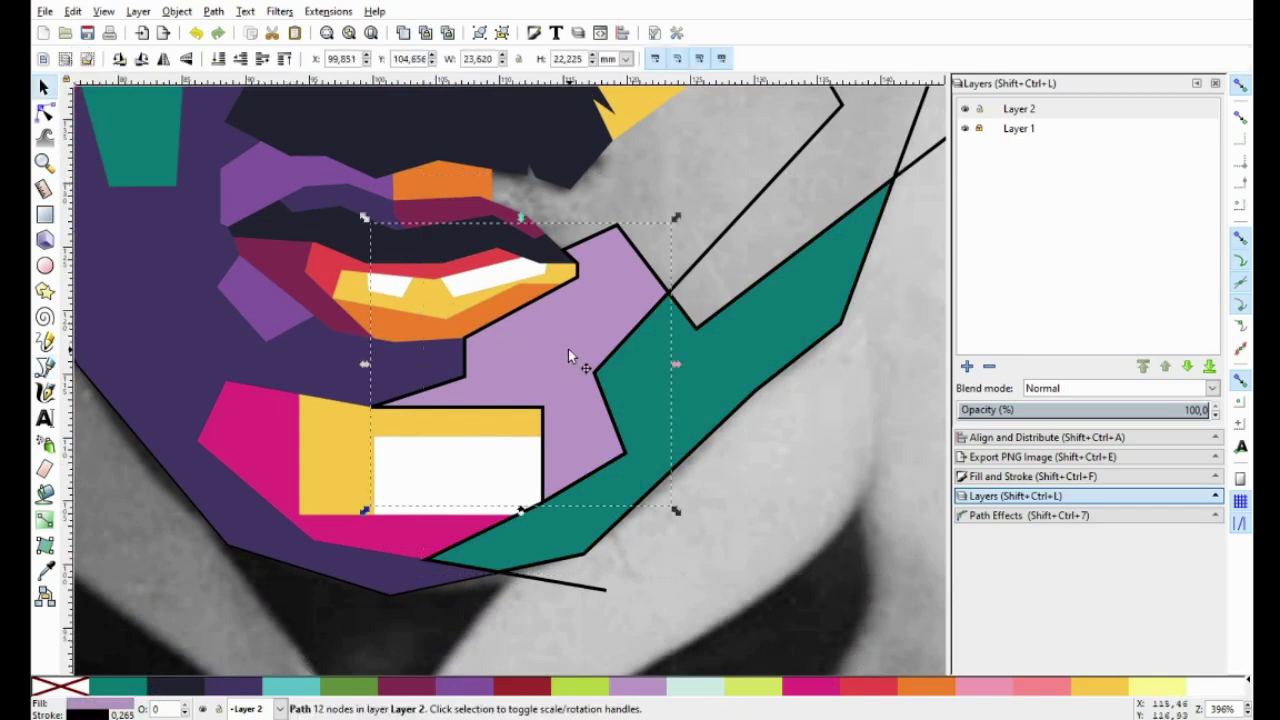
pyautogui.click(660, 427)
pyautogui.click(463, 686)
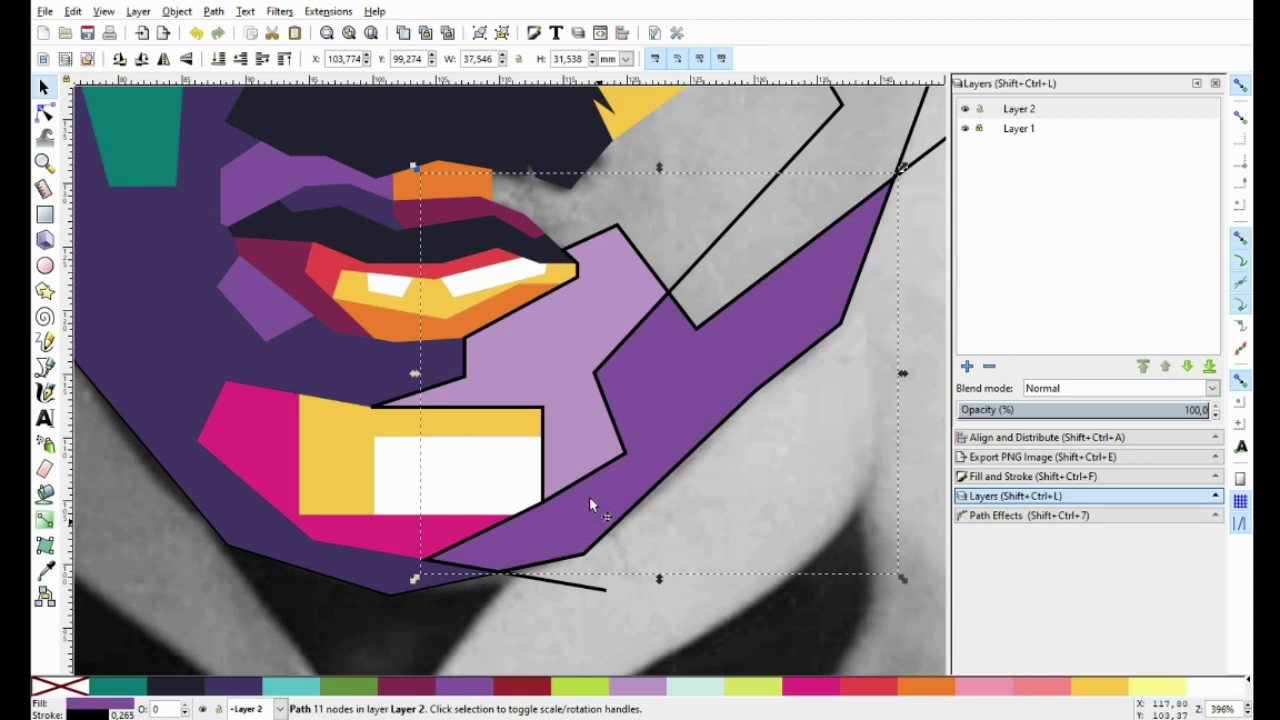
pyautogui.keyDown('shift'); pyautogui.click(575, 485); pyautogui.keyUp('shift')
pyautogui.rightClick(62, 690)
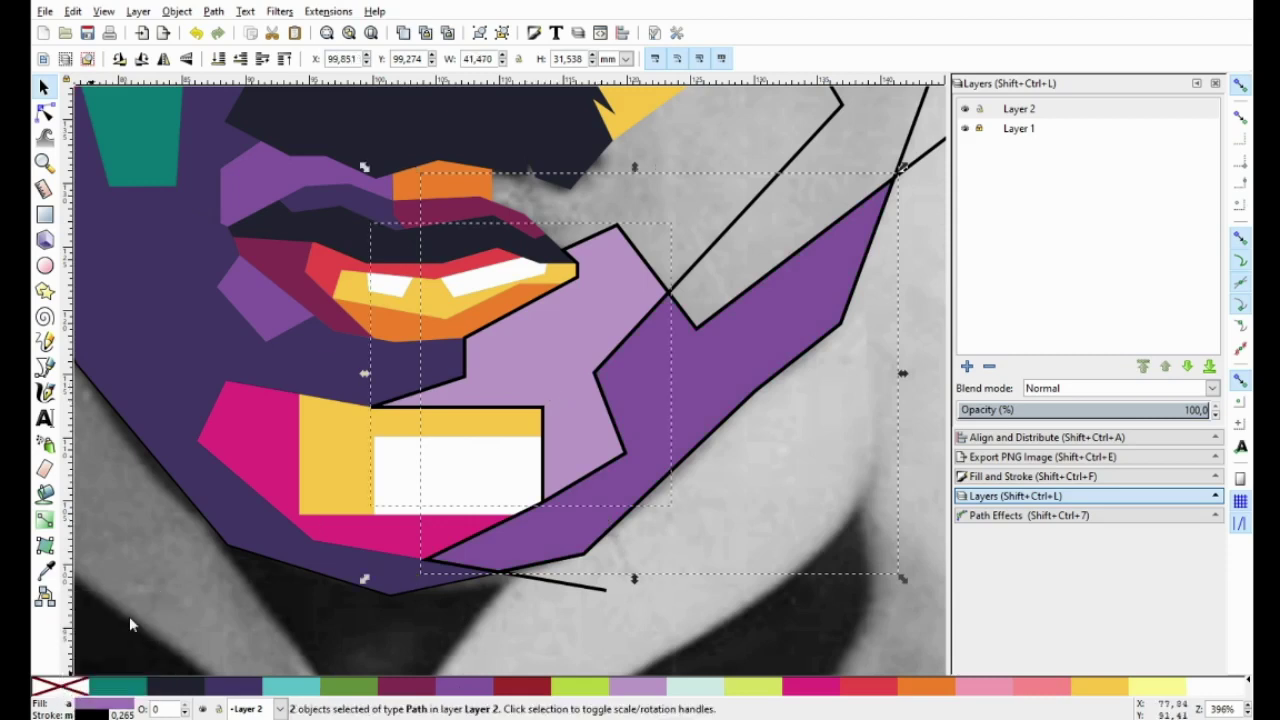
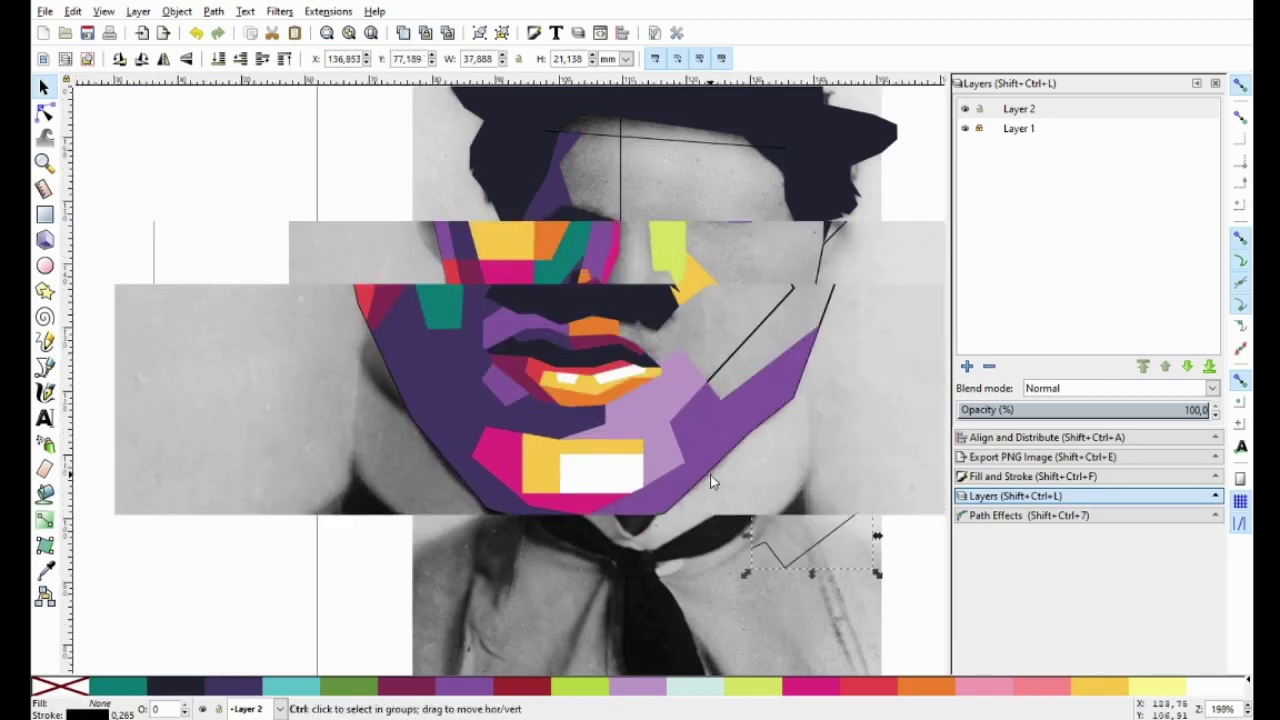
# Delete both stray line paths below the chin, leaving only the coloured polygons.
pyautogui.moveTo(658, 532); pyautogui.dragTo(612, 608)
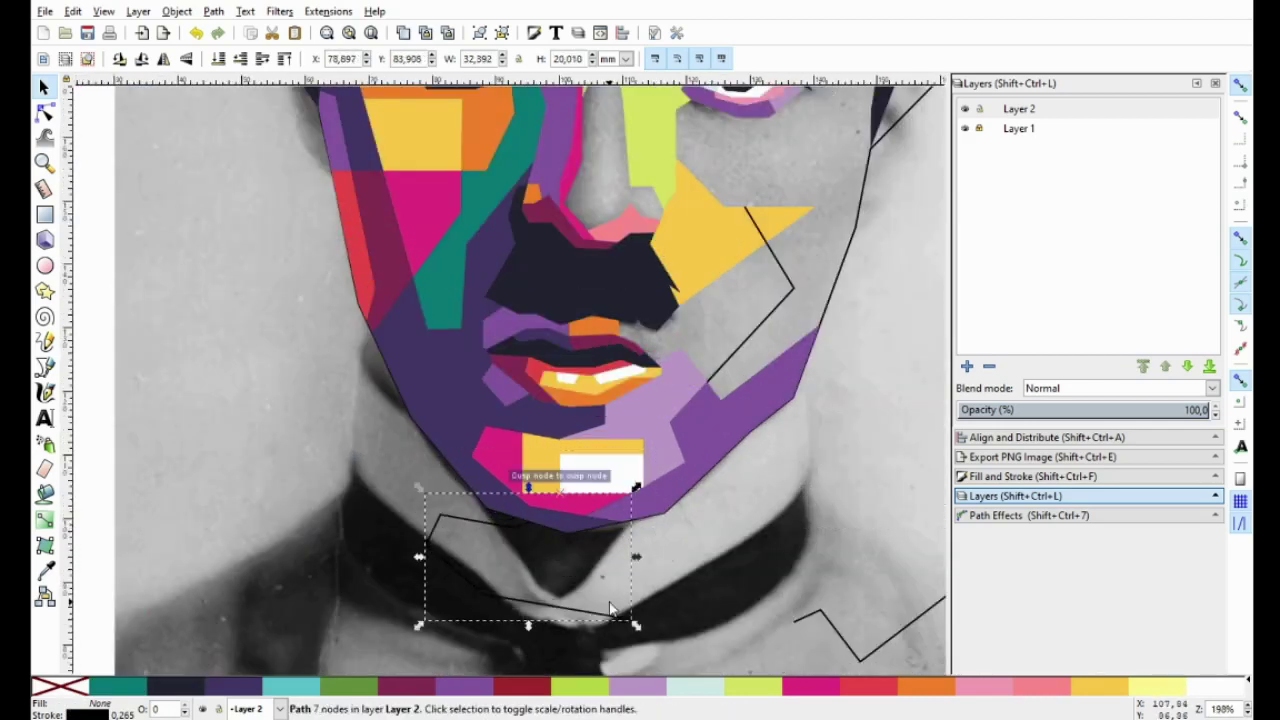
pyautogui.press('Delete')
pyautogui.click(812, 620)
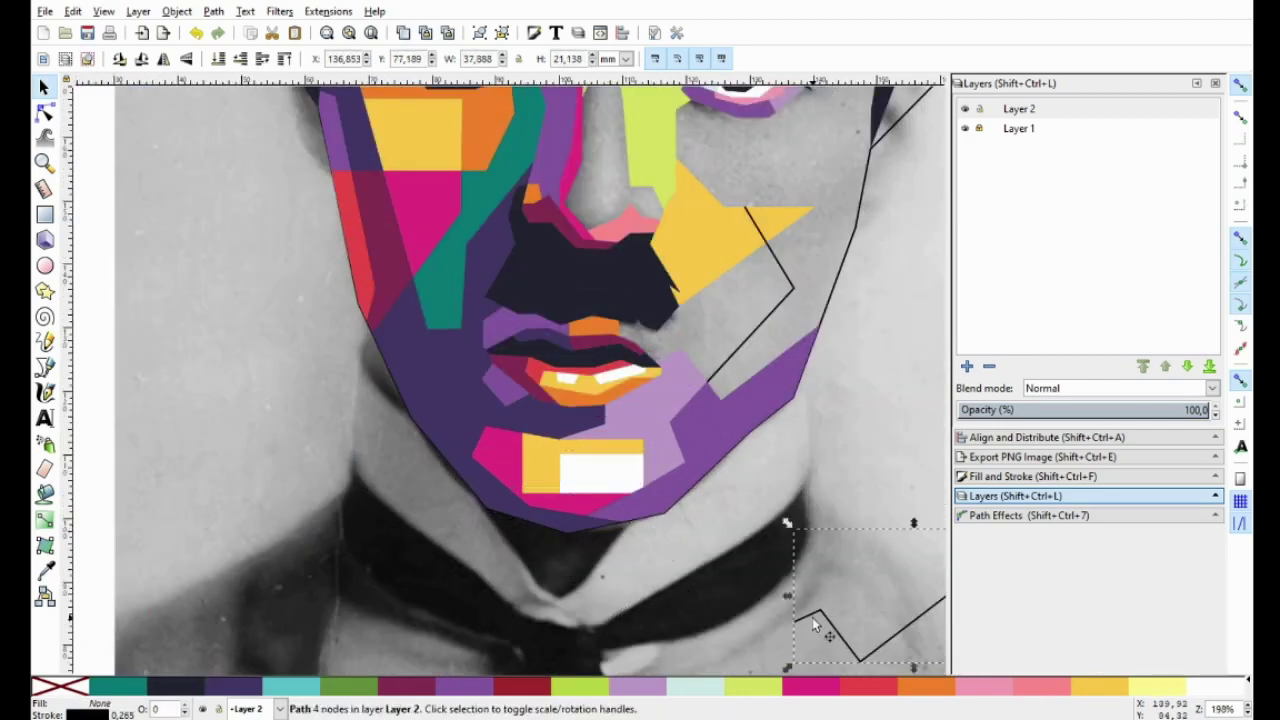
pyautogui.press('Delete')
pyautogui.scroll(2, 643, 516)
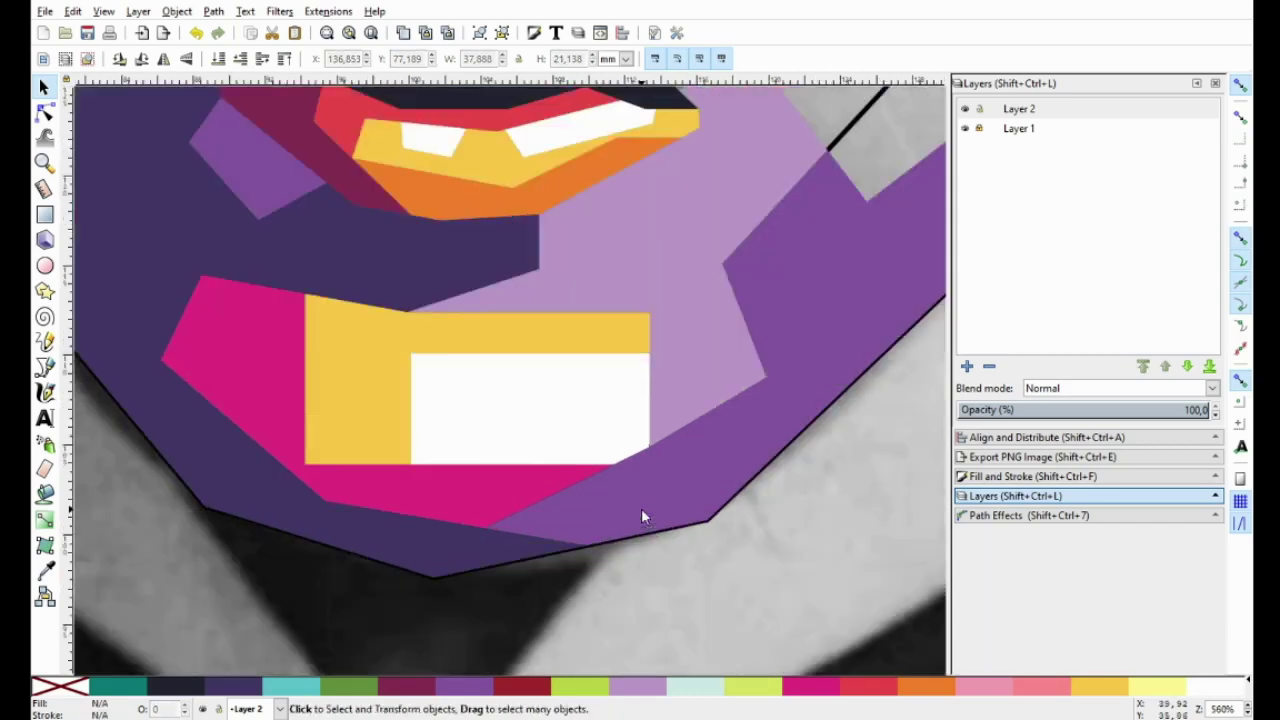
pyautogui.scroll(-1, 606, 534)
pyautogui.scroll(1, 680, 516)
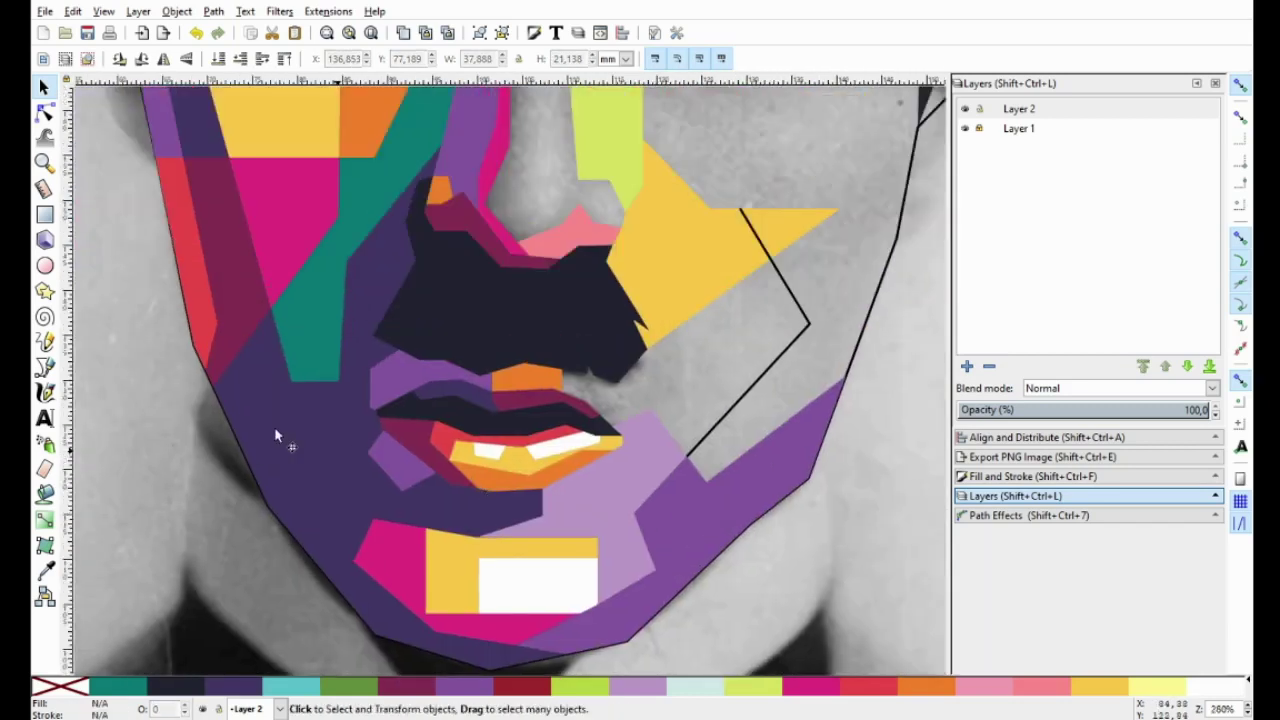
pyautogui.click(45, 366)
pyautogui.scroll(2, 660, 355)
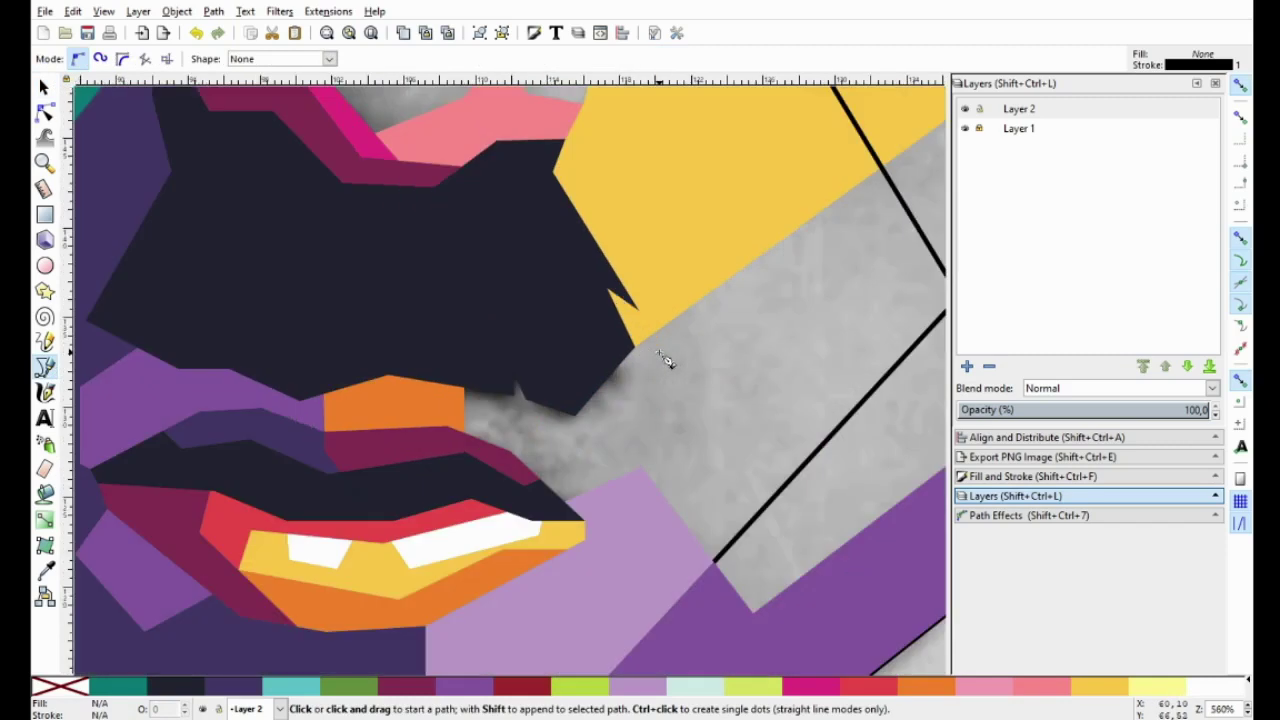
# Start a cheek polygon at the orange shape's corner, tracing to the lavender shape's peak.
pyautogui.click(465, 389)
pyautogui.scroll(2, 465, 438)
pyautogui.click(465, 416)
pyautogui.click(668, 563)
pyautogui.click(822, 500)
pyautogui.moveTo(829, 509); pyautogui.dragTo(497, 320)
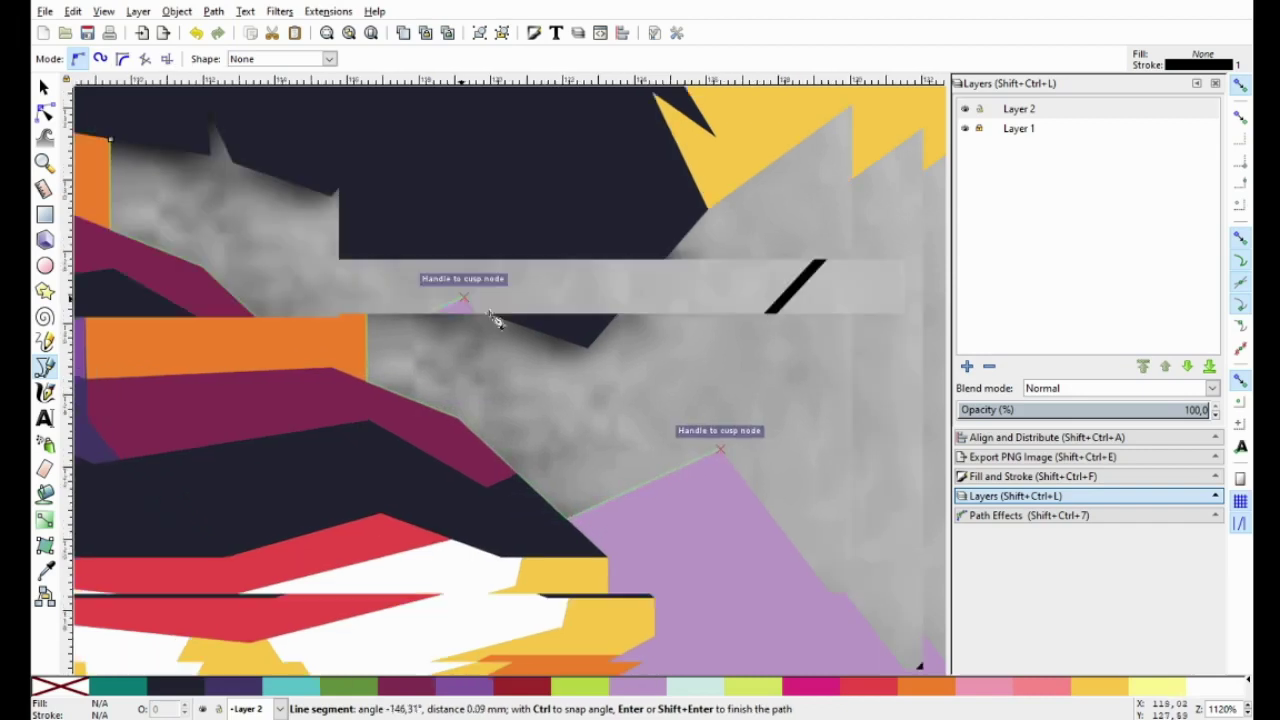
pyautogui.scroll(-1, 612, 423)
pyautogui.scroll(-1, 612, 468)
pyautogui.scroll(-1, 655, 430)
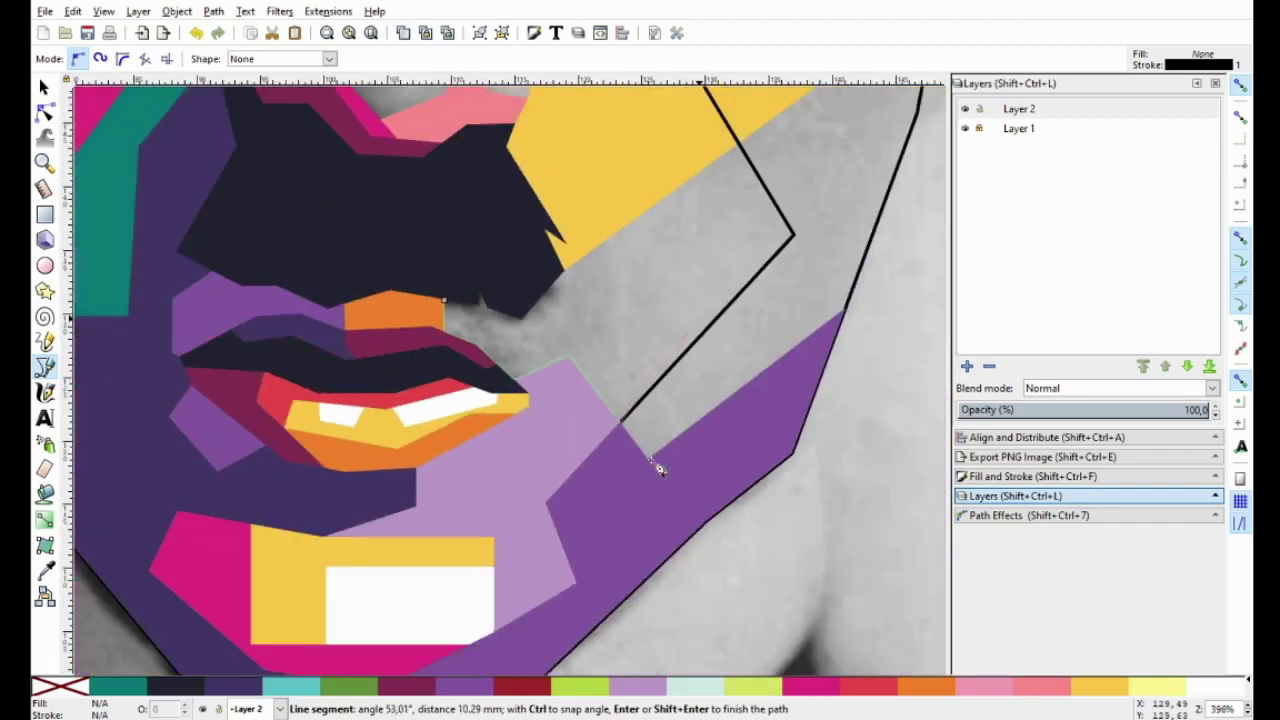
# Trace past the guide line and mustache, close the polygon, and fill it pale yellow.
pyautogui.click(747, 380)
pyautogui.click(690, 287)
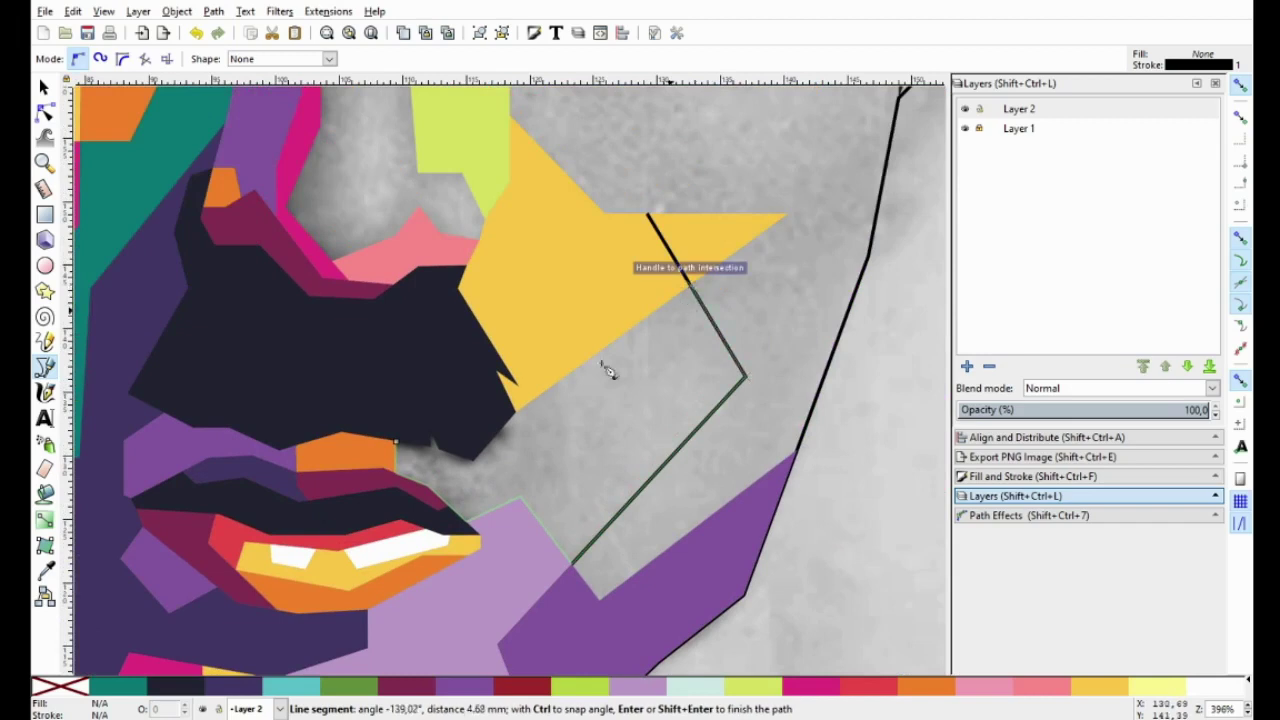
pyautogui.scroll(1, 545, 424)
pyautogui.click(499, 408)
pyautogui.click(437, 476)
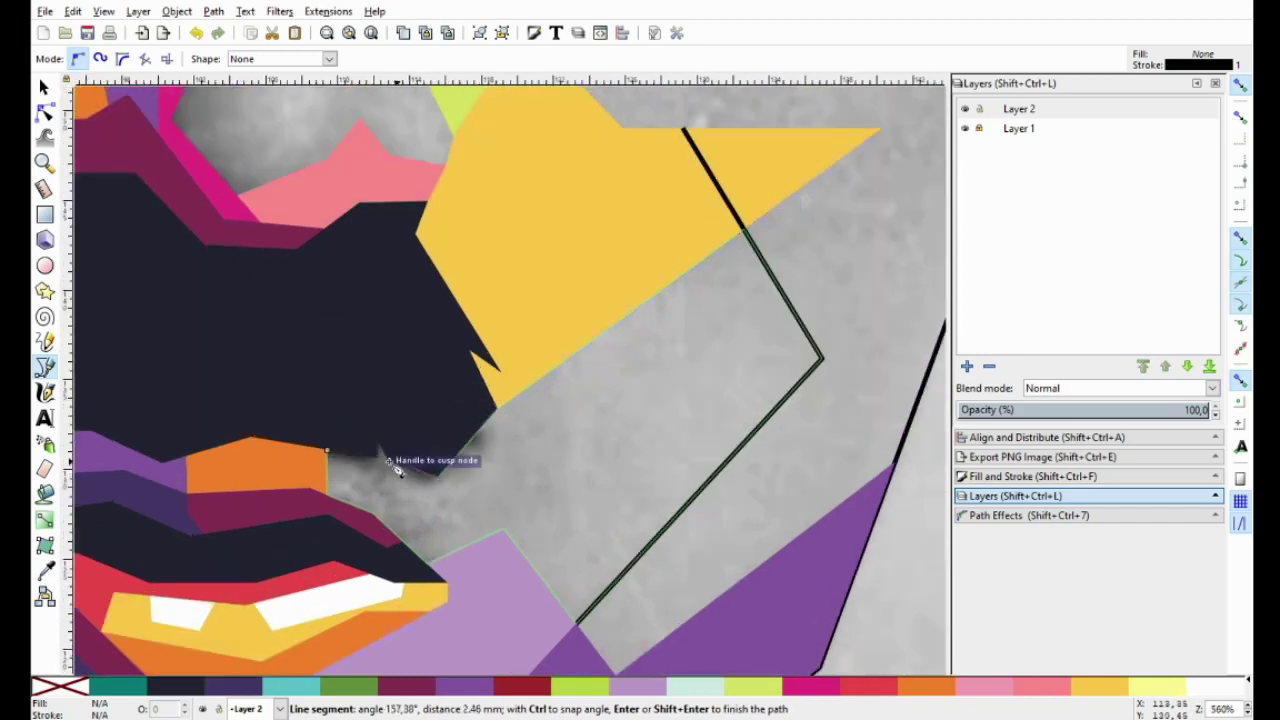
pyautogui.click(377, 437)
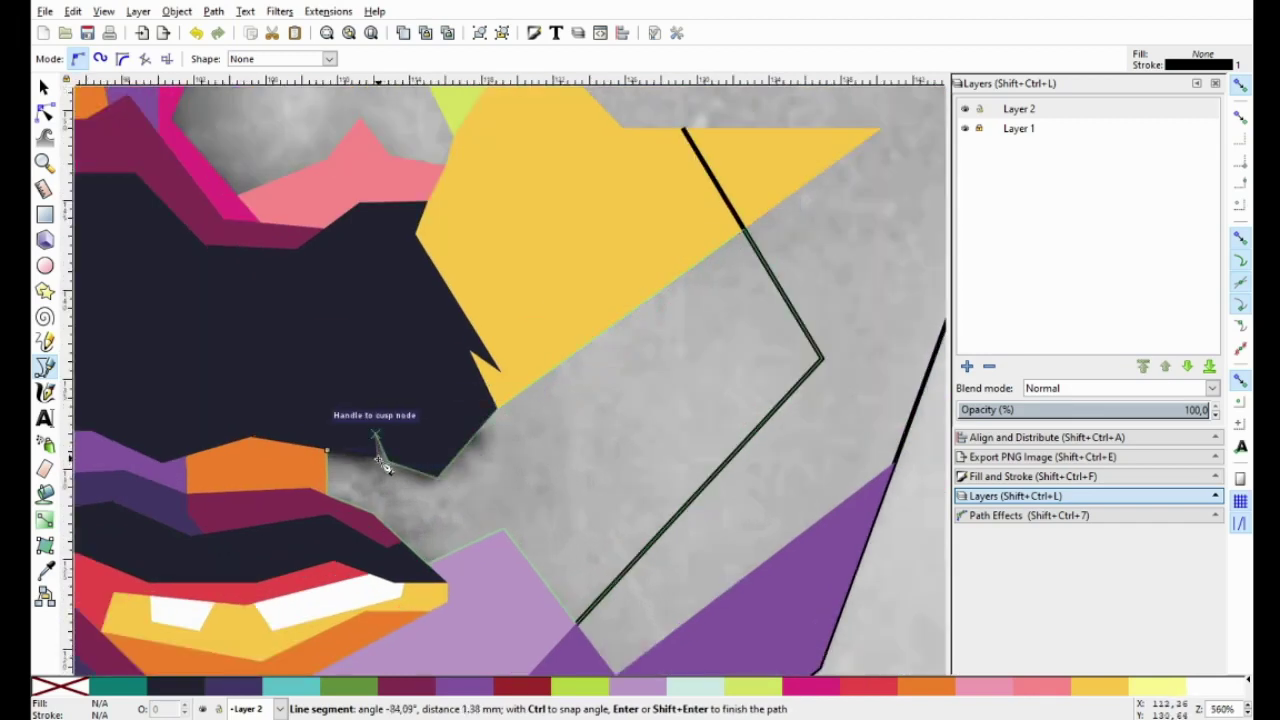
pyautogui.click(327, 451)
pyautogui.click(1157, 686)
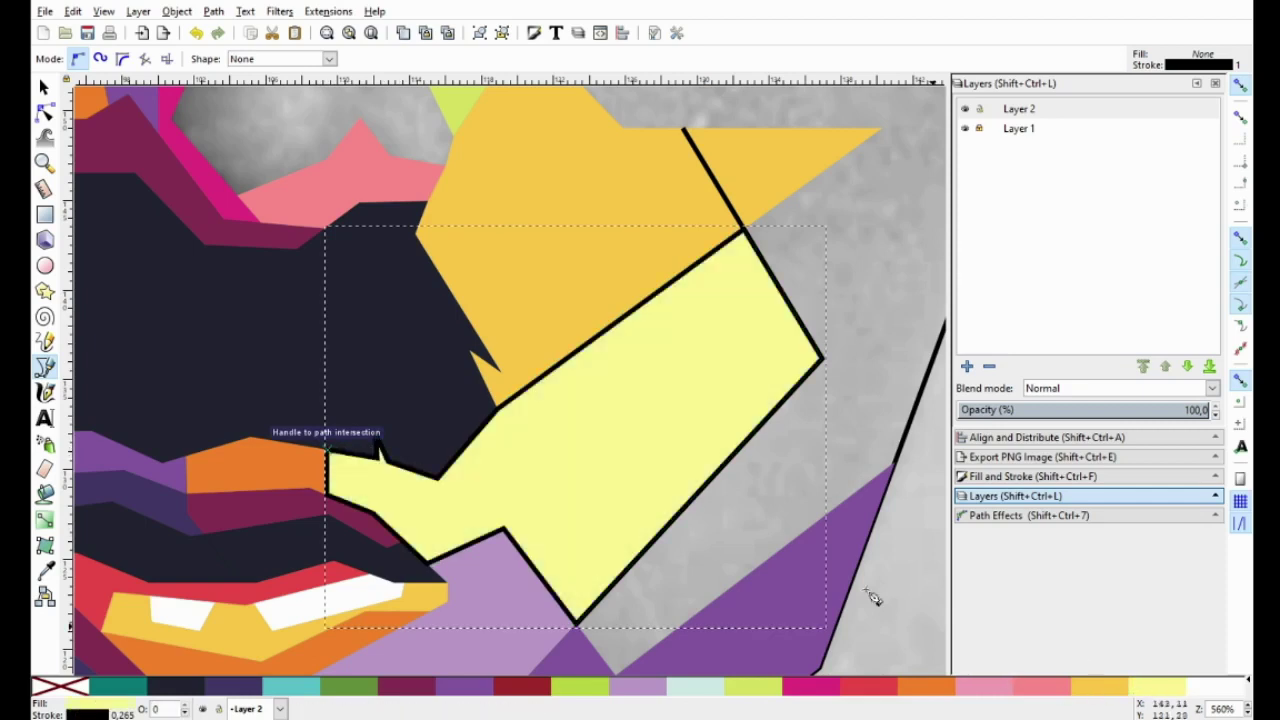
pyautogui.scroll(-3, 425, 505)
# Remove the black outline from the new pale-yellow cheek shape.
pyautogui.rightClick(88, 714)
pyautogui.click(85, 688)
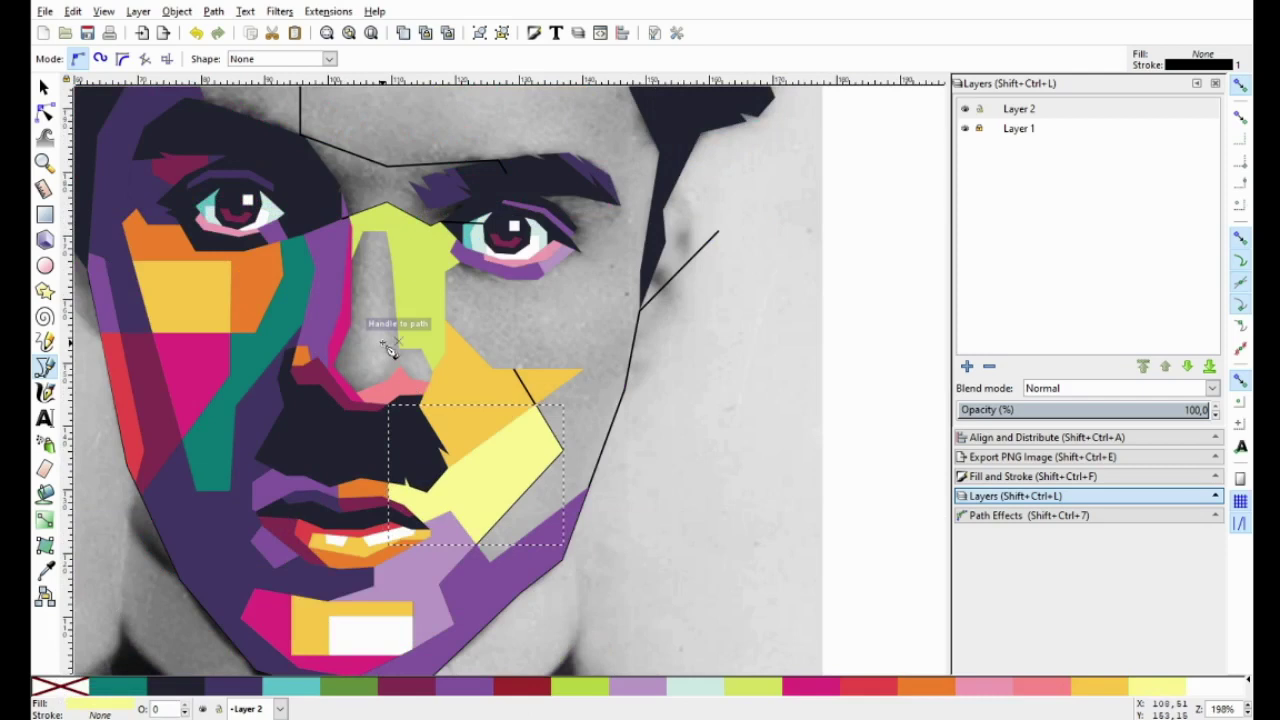
pyautogui.click(43, 88)
pyautogui.hscroll(-3, 467, 406)
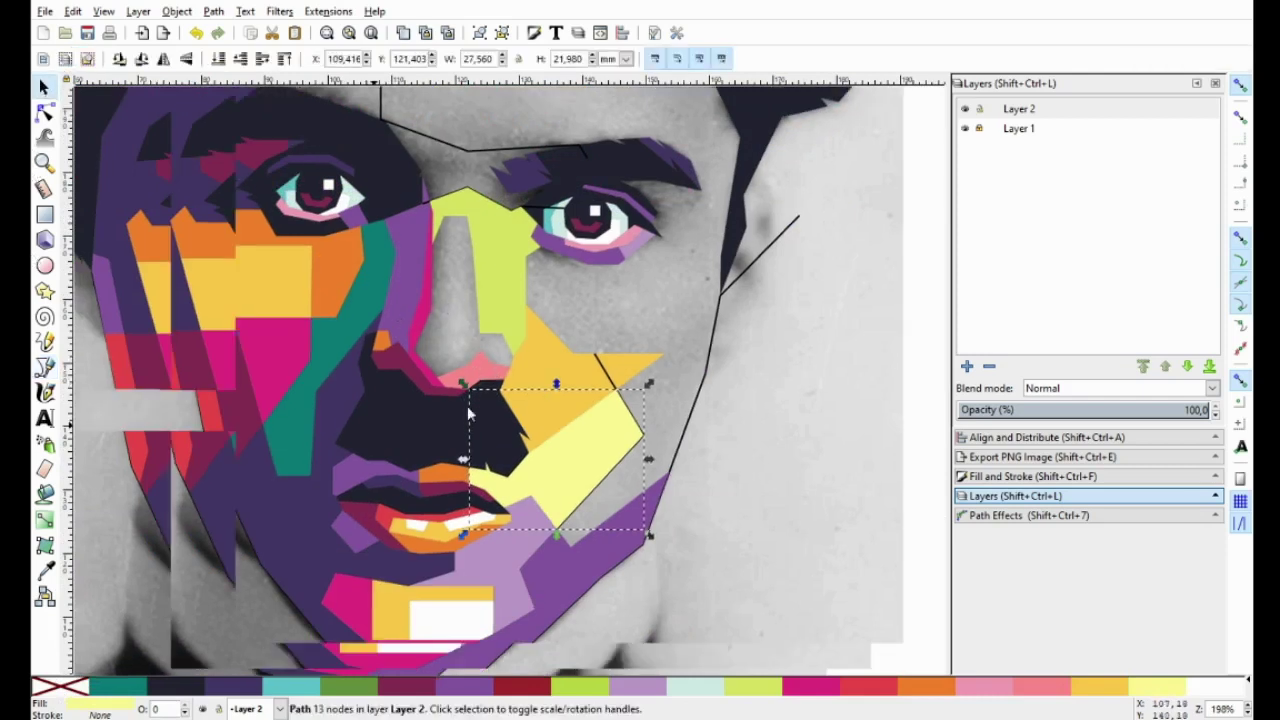
pyautogui.hotkey('ctrl', 'z')
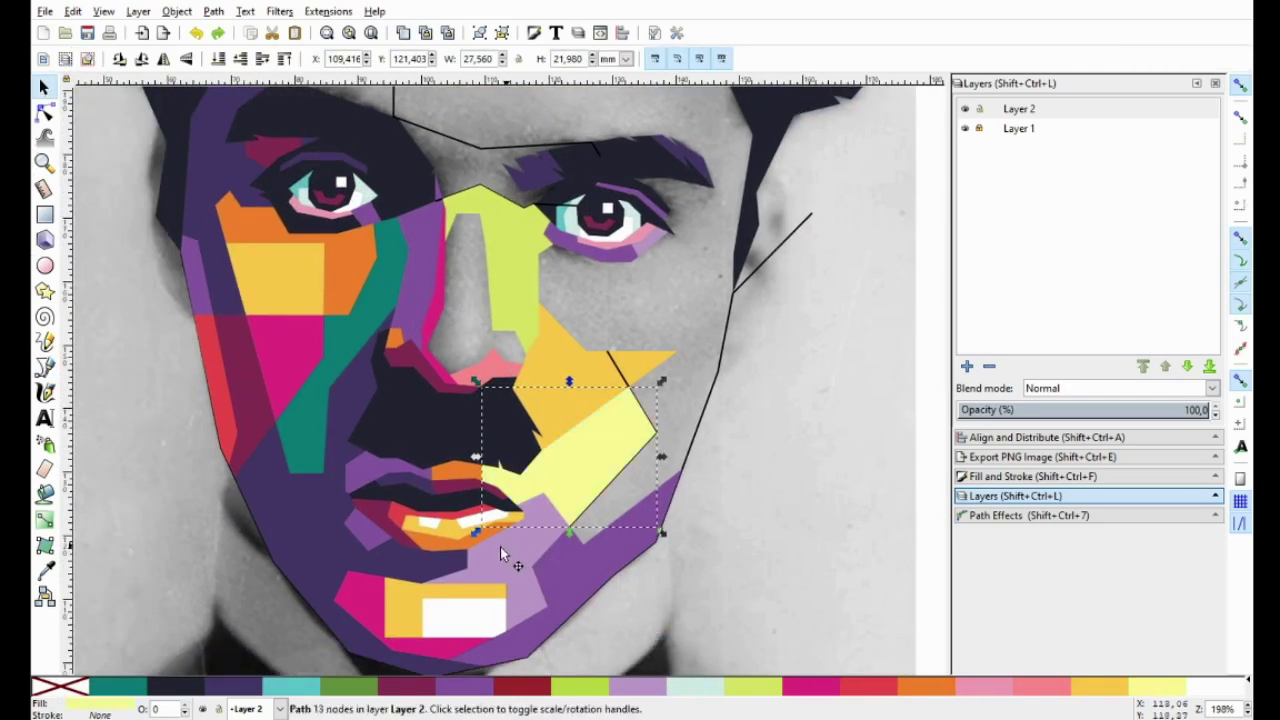
# Try salmon, lime and yellow-green on the chin shape, settling on green #B7D342.
pyautogui.click(504, 553)
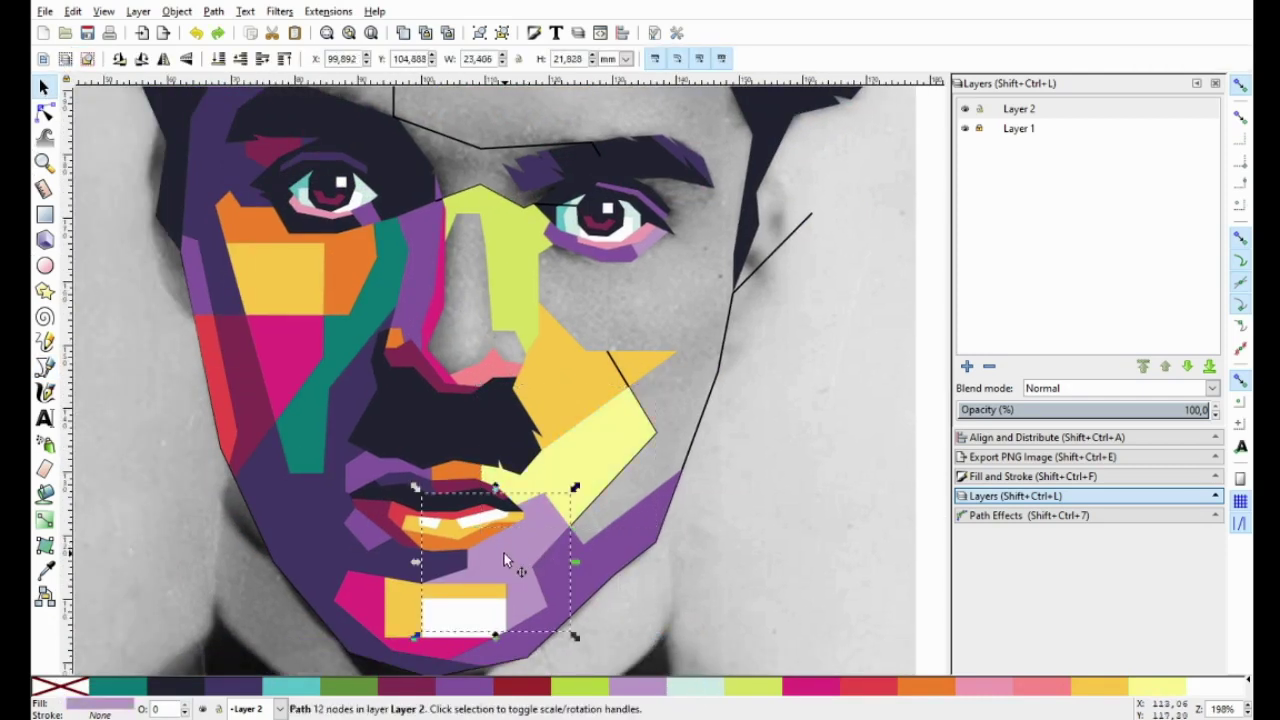
pyautogui.click(990, 688)
pyautogui.click(1025, 688)
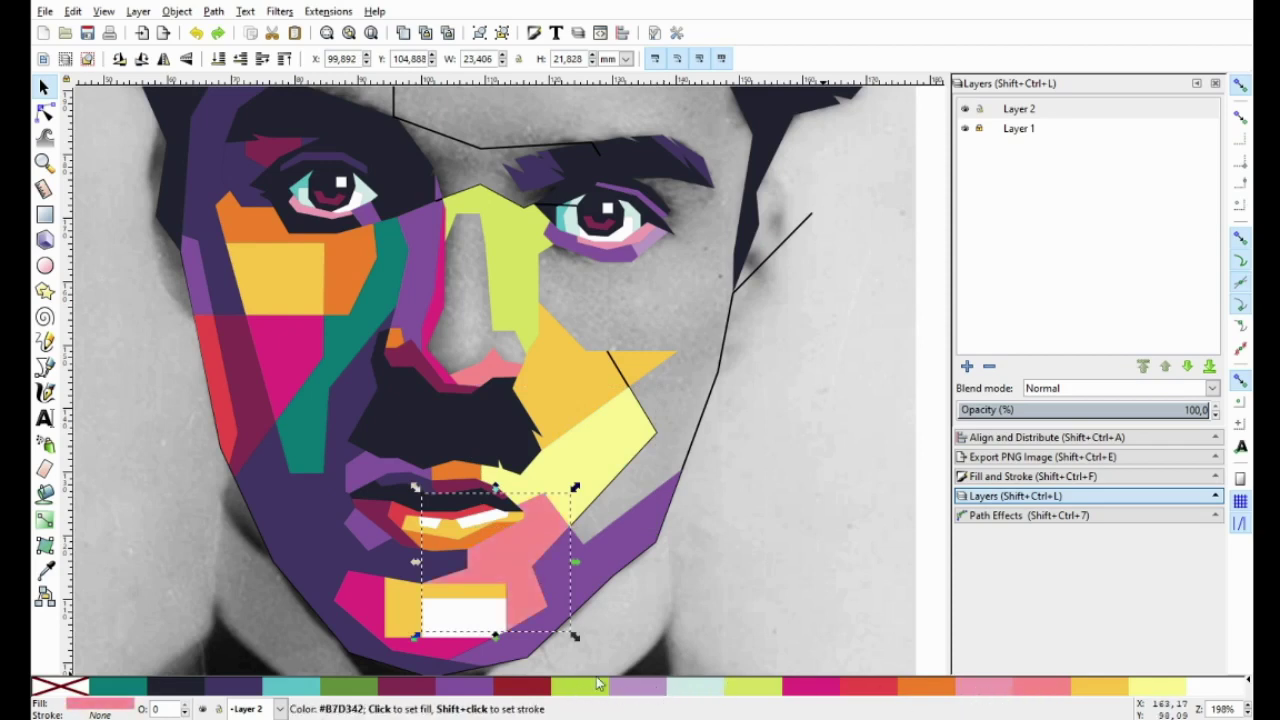
pyautogui.click(582, 688)
pyautogui.hotkey('ctrl', 'z')
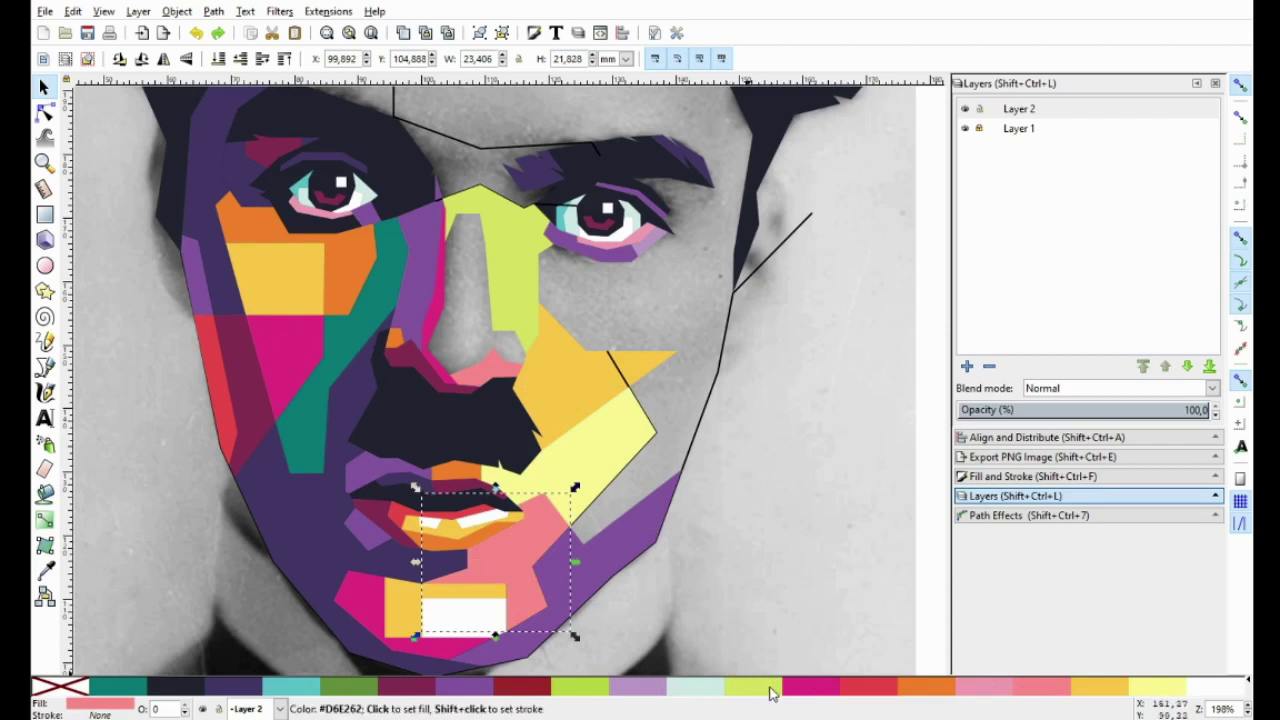
pyautogui.click(745, 688)
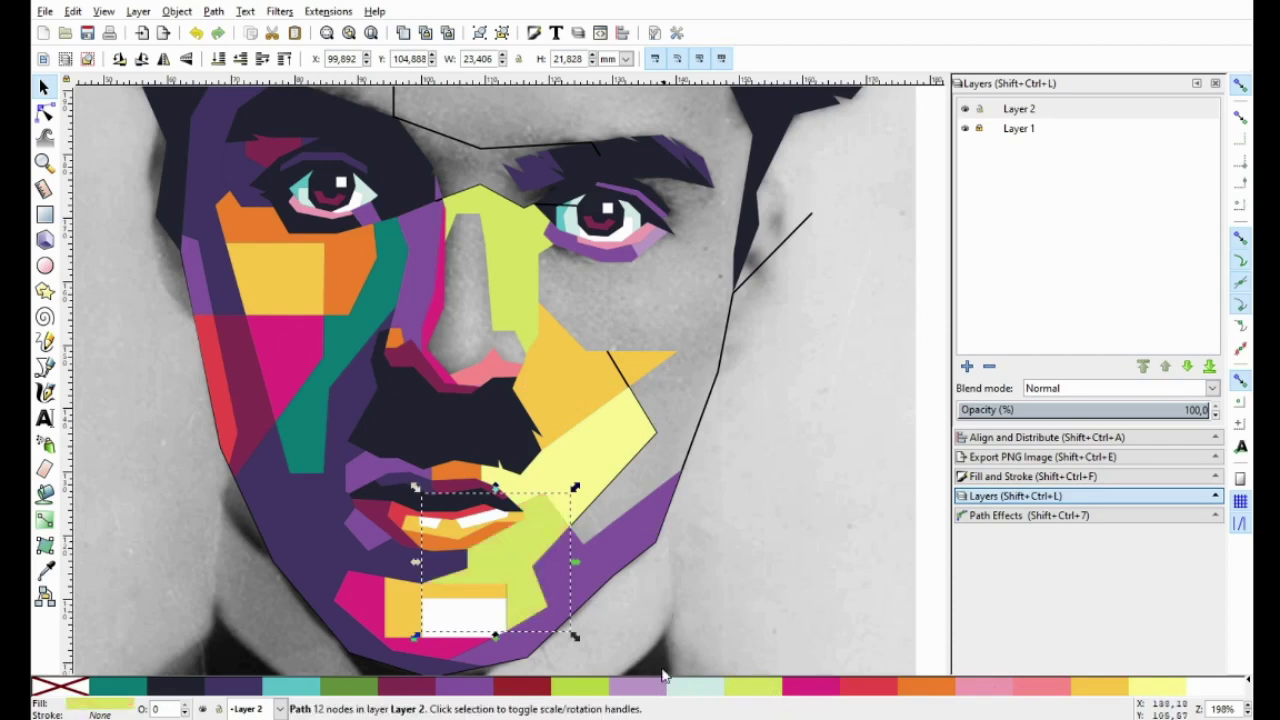
pyautogui.click(599, 688)
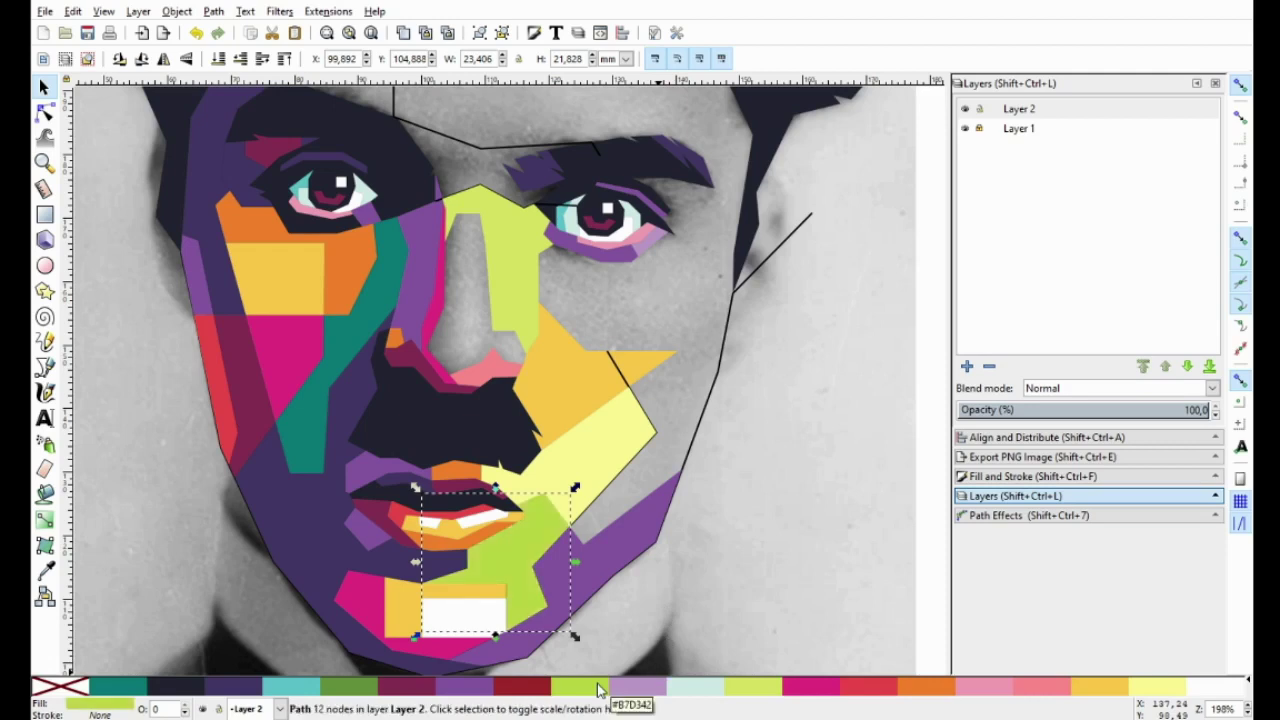
pyautogui.press('Escape')
pyautogui.keyDown('ctrl'); pyautogui.scroll(-4, 685, 515); pyautogui.keyUp('ctrl')
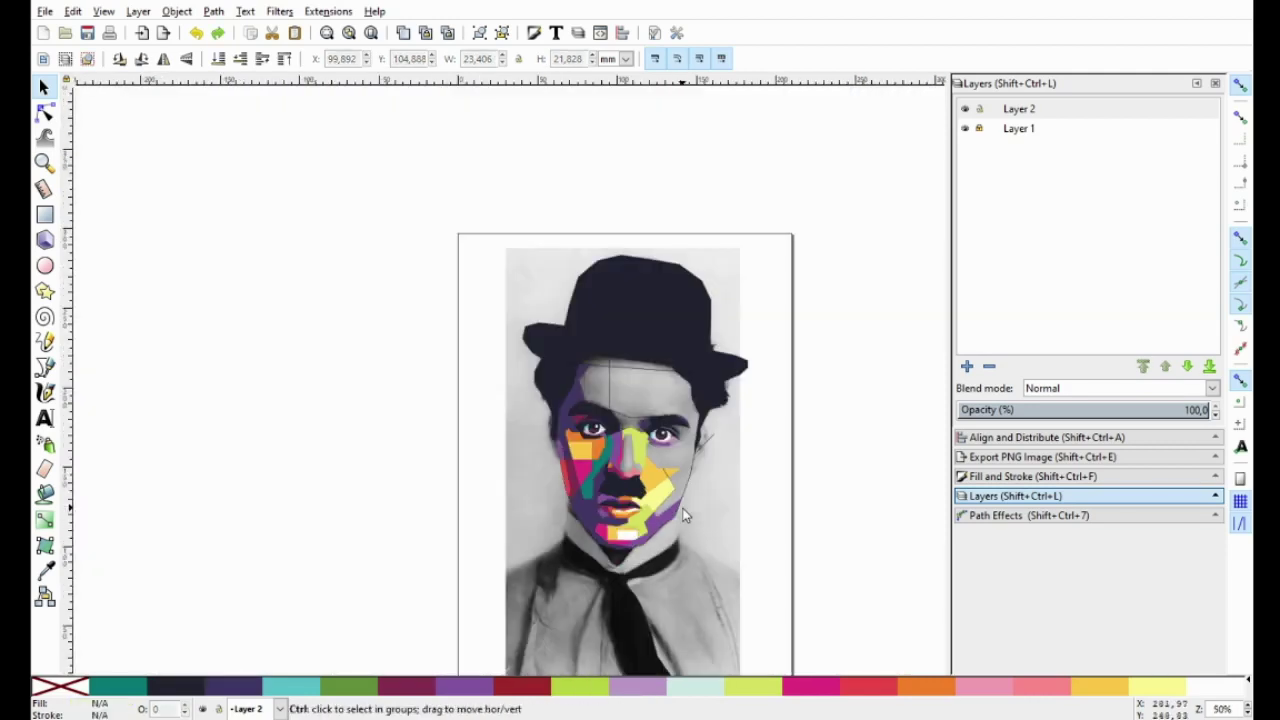
pyautogui.keyDown('ctrl'); pyautogui.scroll(3, 685, 515); pyautogui.keyUp('ctrl')
# Try orange and magenta on the jaw and colours on the left chin, then make the jaw light pink.
pyautogui.click(660, 567)
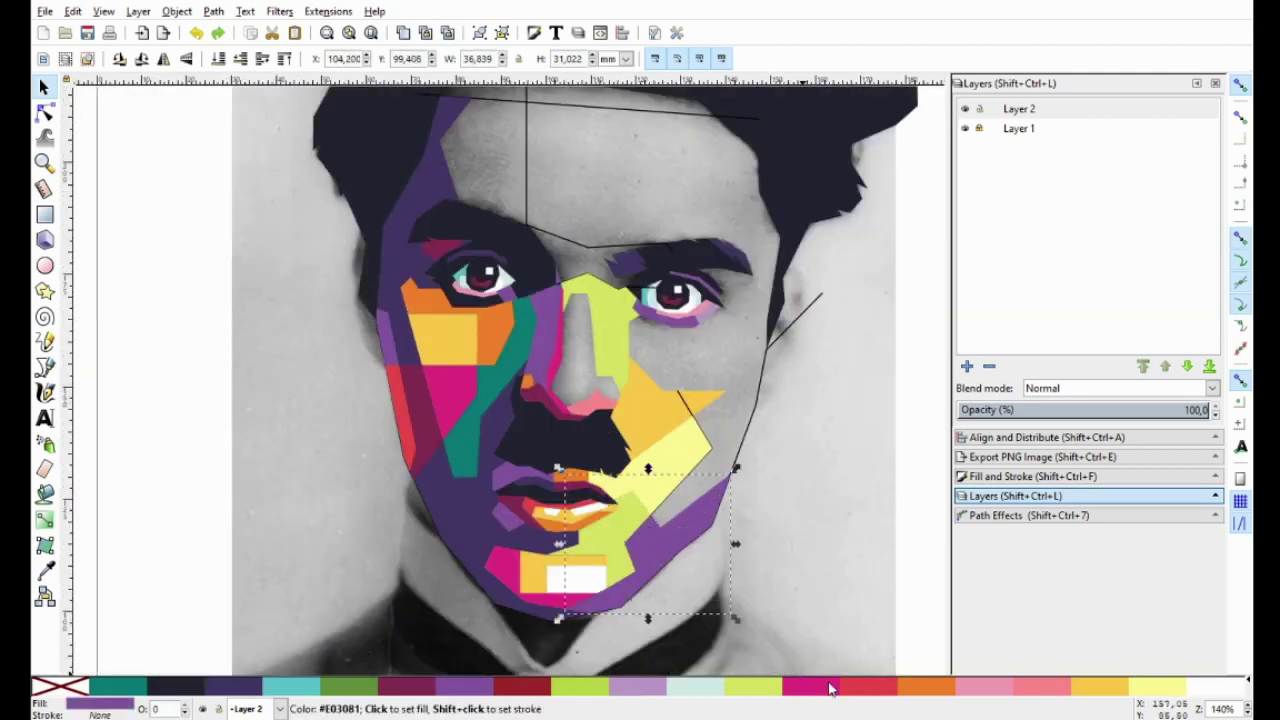
pyautogui.click(924, 688)
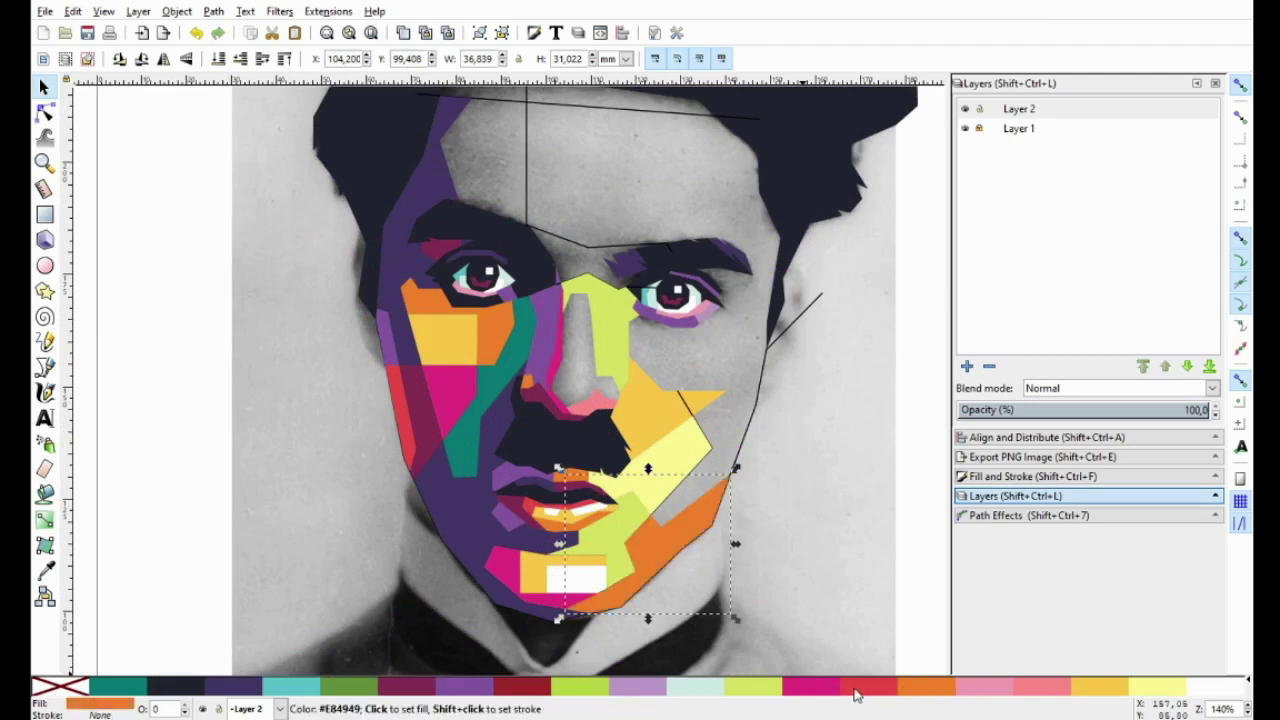
pyautogui.click(811, 688)
pyautogui.keyDown('ctrl'); pyautogui.scroll(1, 583, 578); pyautogui.keyUp('ctrl')
pyautogui.click(477, 568)
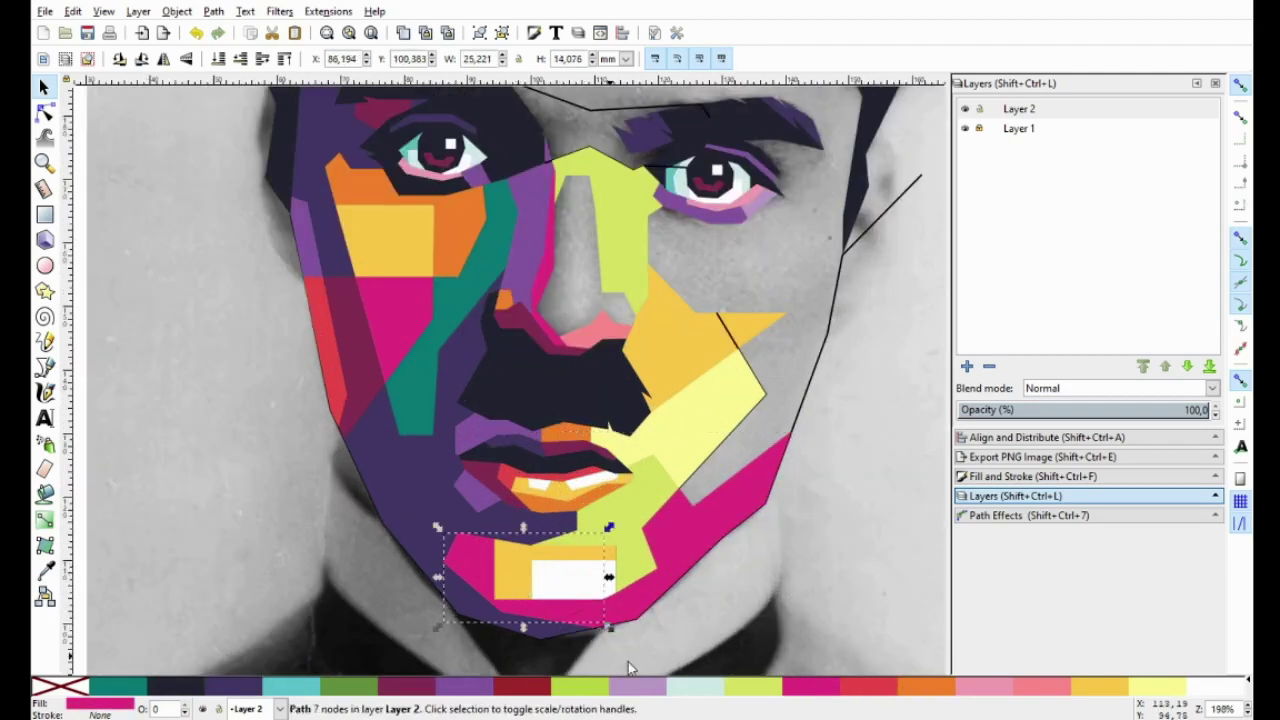
pyautogui.click(656, 688)
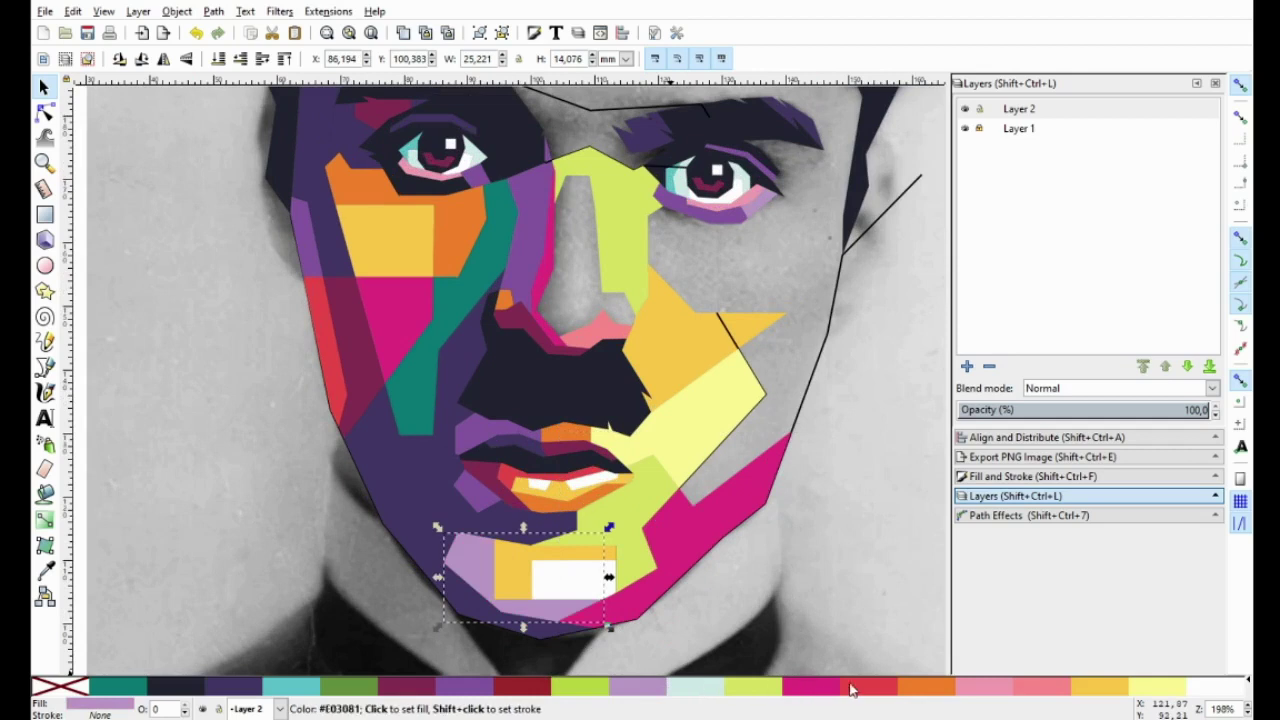
pyautogui.click(922, 688)
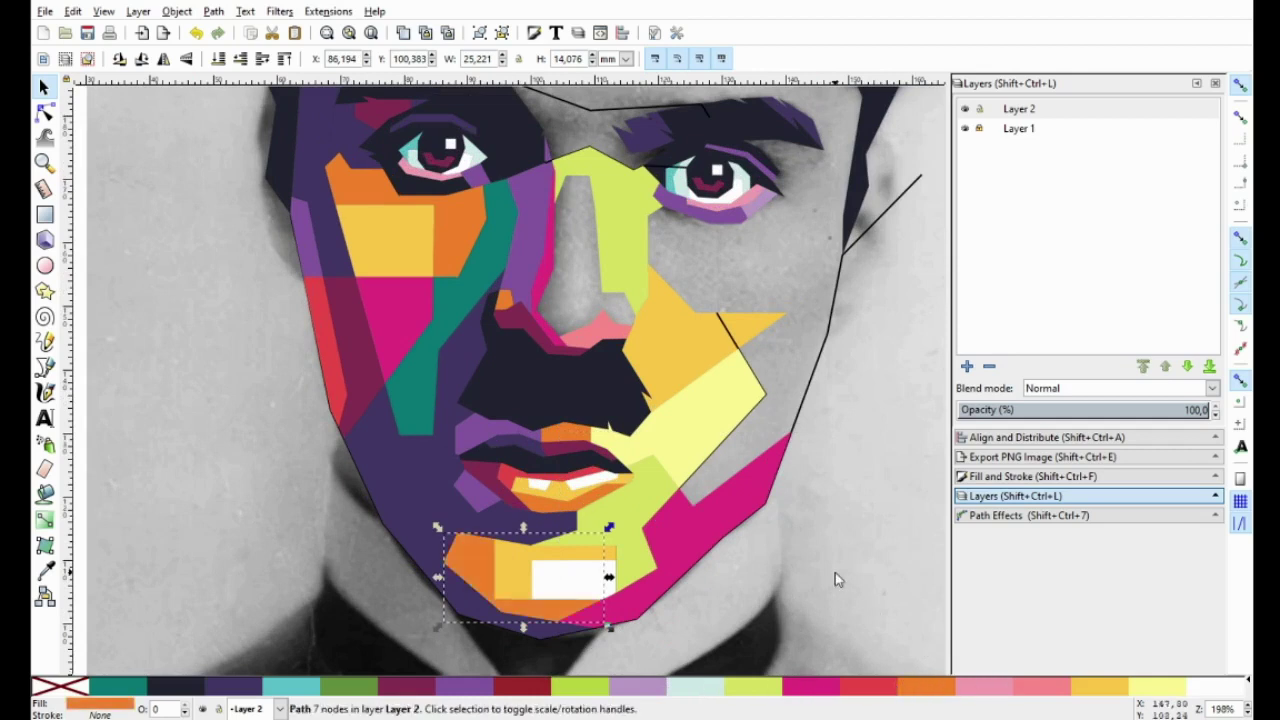
pyautogui.click(689, 532)
pyautogui.hotkey('ctrl', 'z')
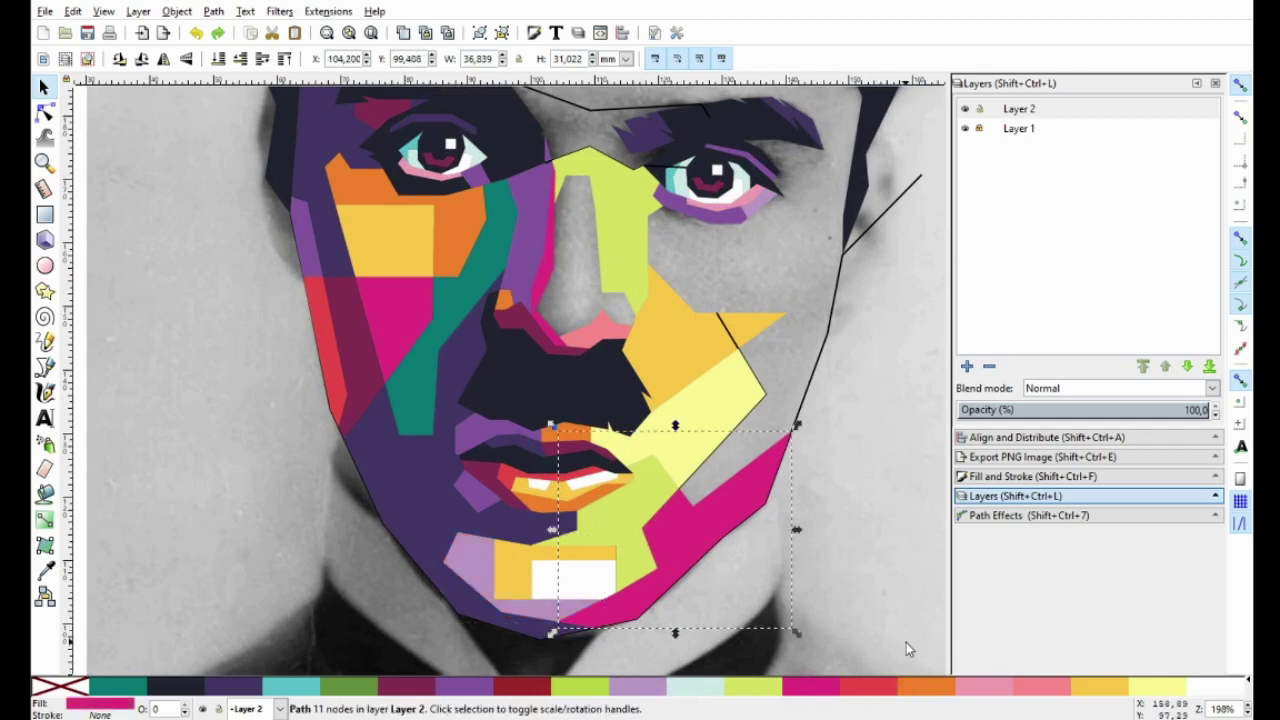
pyautogui.hotkey('ctrl', 'z')
pyautogui.click(1015, 690)
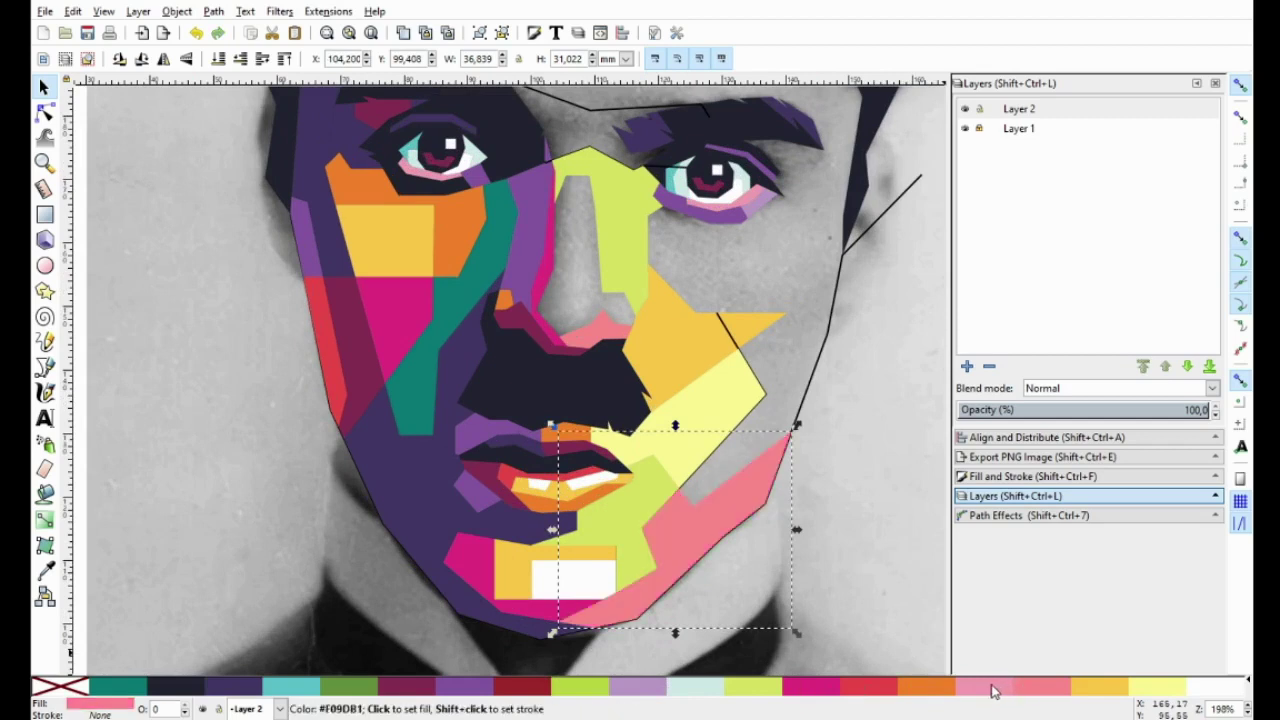
# Test lavender and lime on the chin and teal on the jaw, reverting both.
pyautogui.click(485, 565)
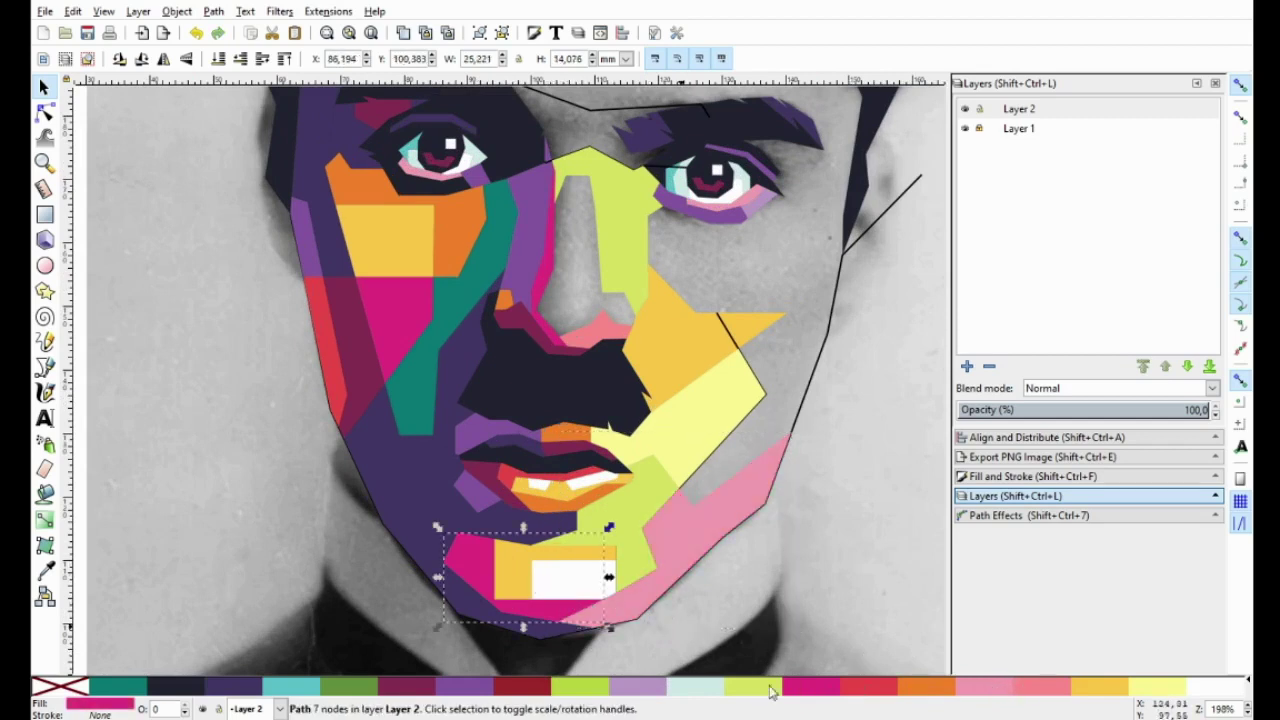
pyautogui.click(658, 688)
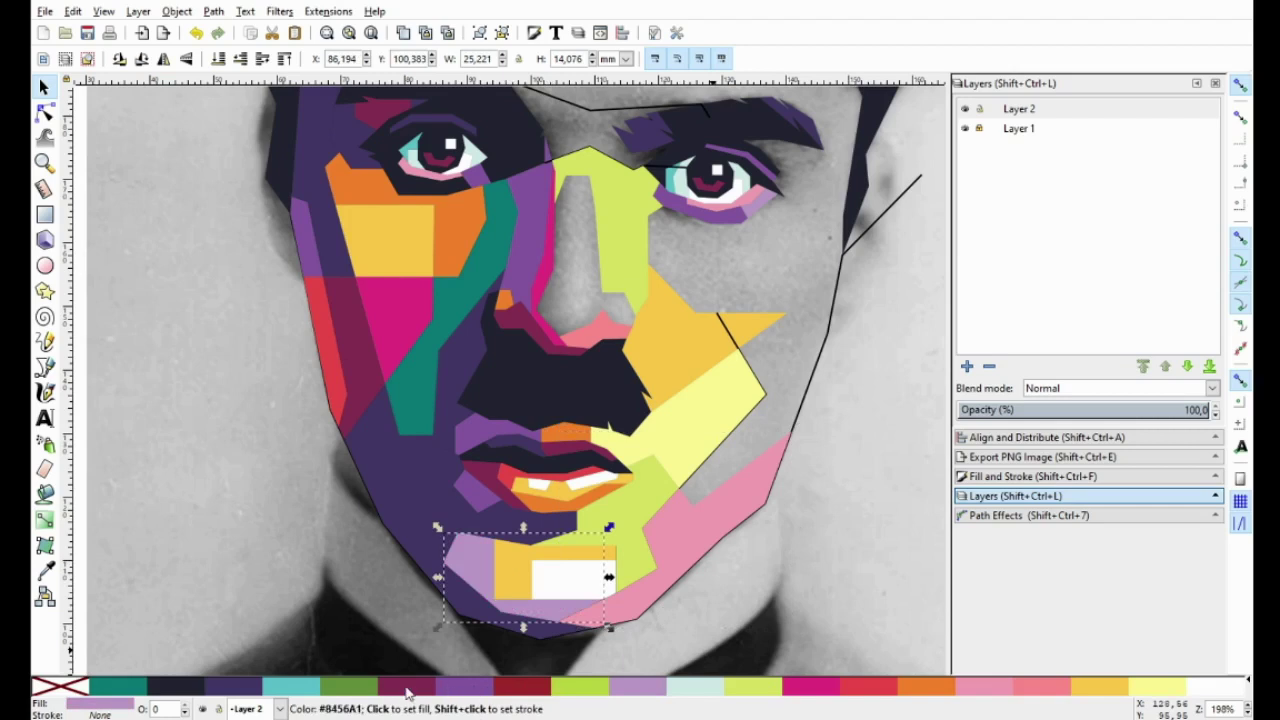
pyautogui.click(766, 690)
pyautogui.hotkey('ctrl', 'z')
pyautogui.hotkey('ctrl', 'z')
pyautogui.click(686, 551)
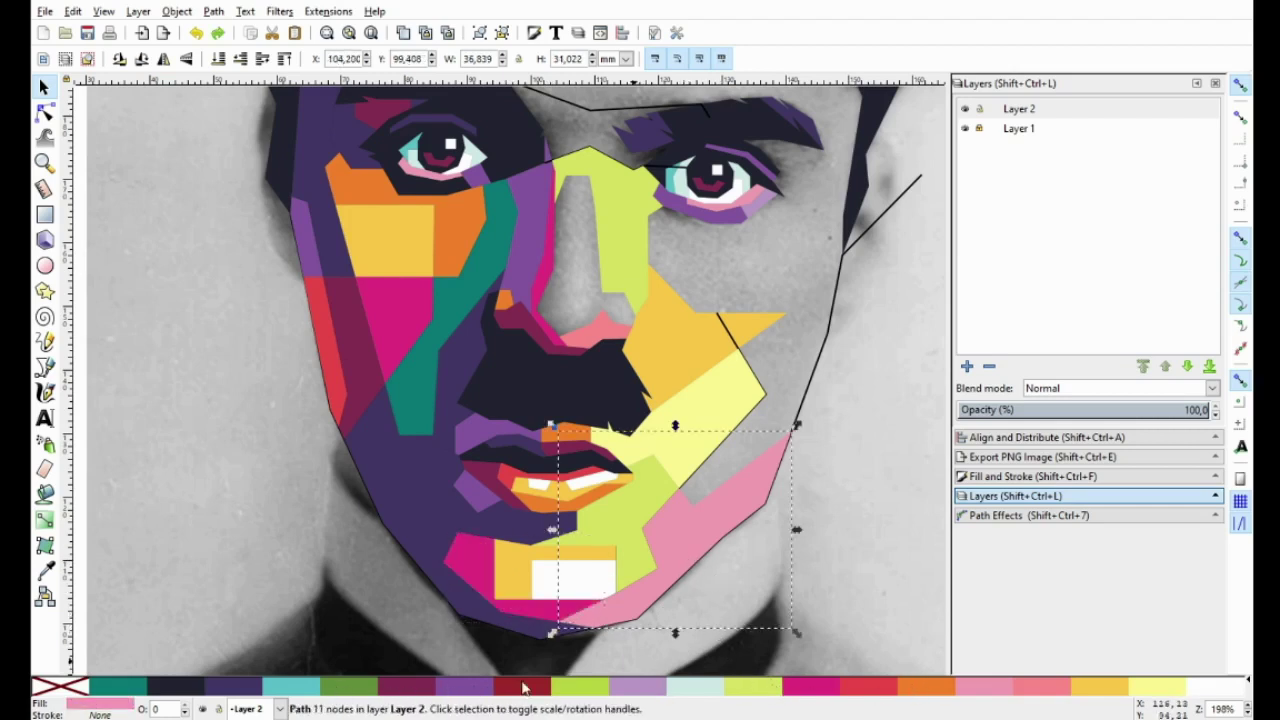
pyautogui.click(298, 690)
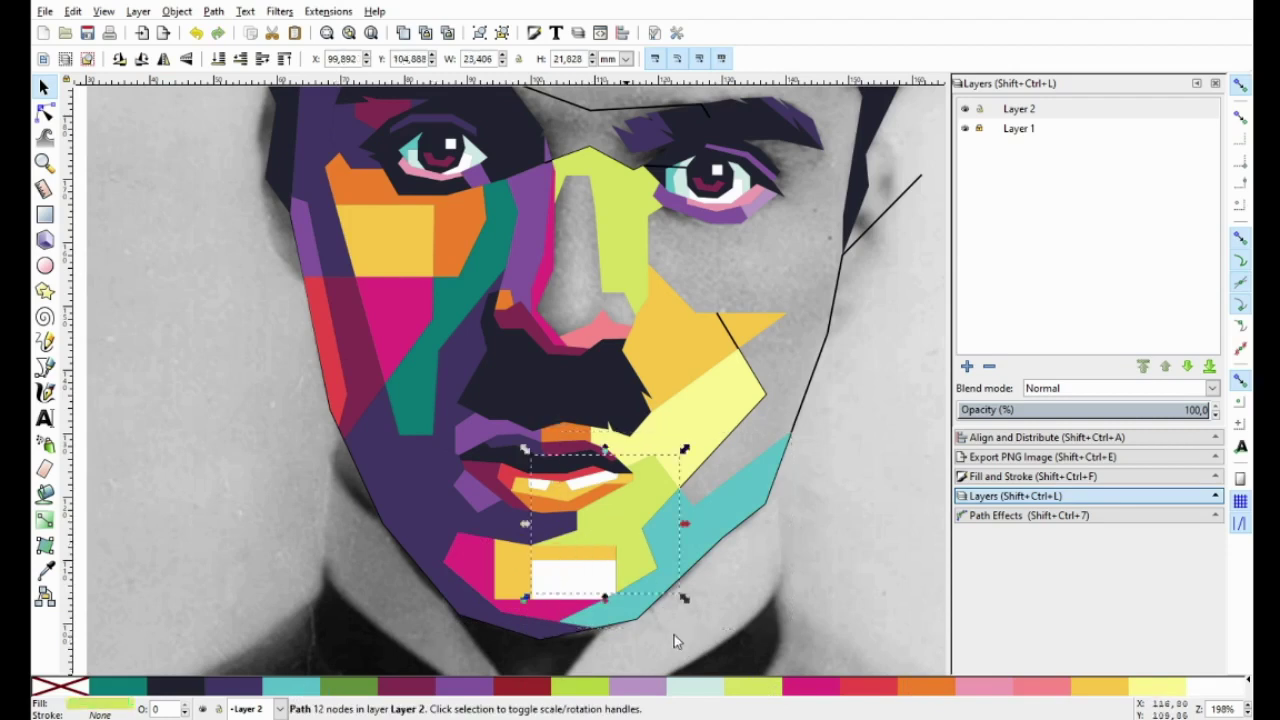
pyautogui.press('Tab')
pyautogui.hotkey('ctrl', 'z')
# Zoom out to review the whole portrait and clear the selection.
pyautogui.keyDown('ctrl'); pyautogui.scroll(-2, 736, 520); pyautogui.keyUp('ctrl')
pyautogui.press('Escape')
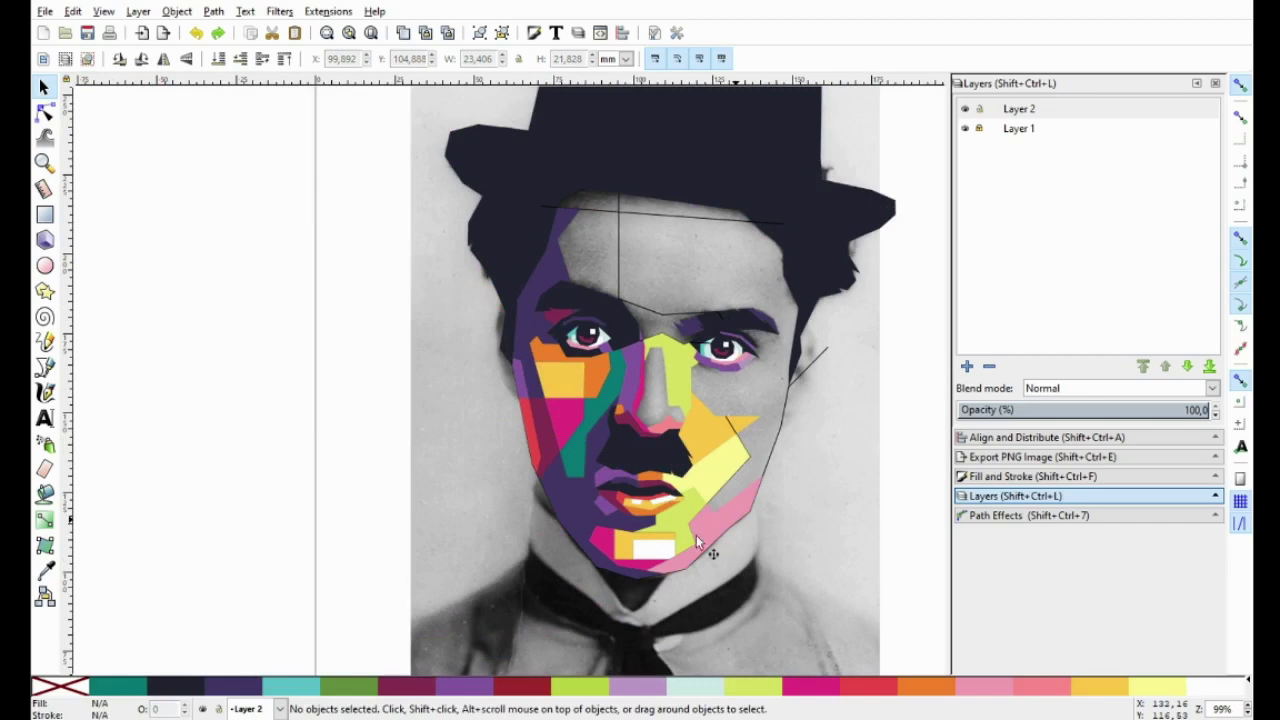
pyautogui.keyDown('ctrl'); pyautogui.scroll(1, 696, 535); pyautogui.keyUp('ctrl')
pyautogui.keyDown('ctrl'); pyautogui.scroll(1, 685, 543); pyautogui.keyUp('ctrl')
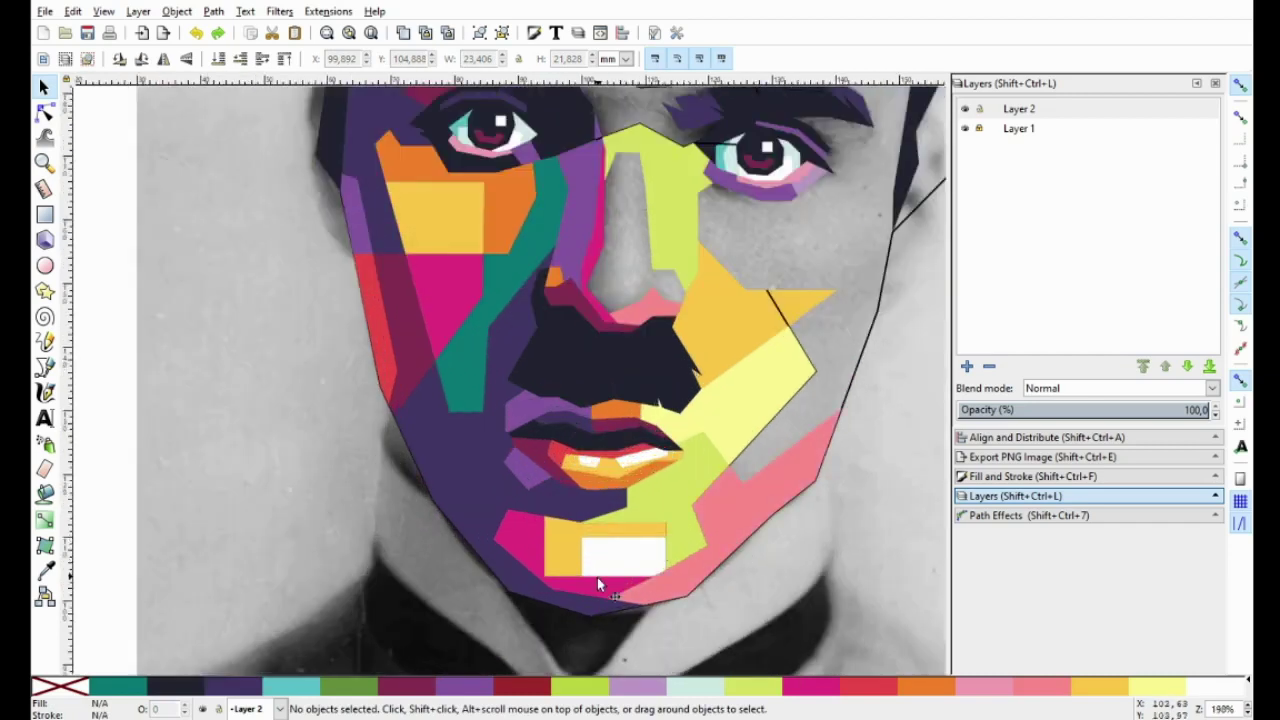
pyautogui.click(759, 505)
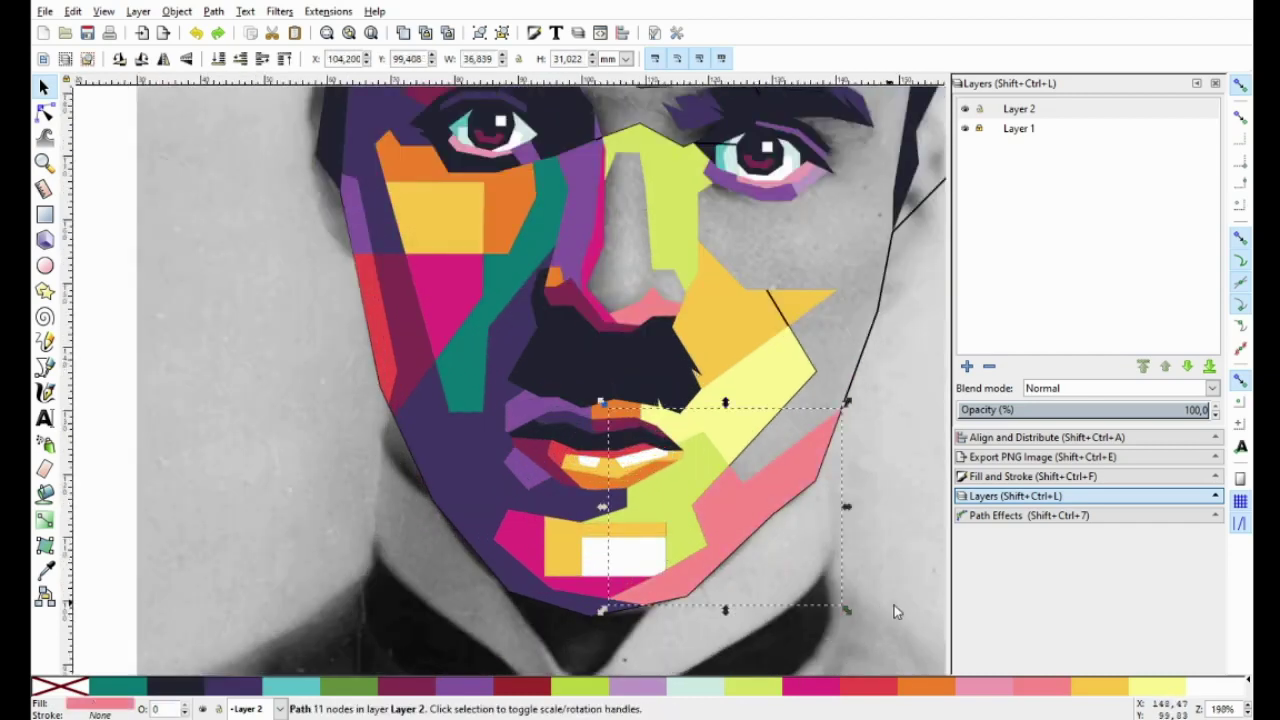
pyautogui.click(886, 545)
pyautogui.scroll(3, 800, 480)
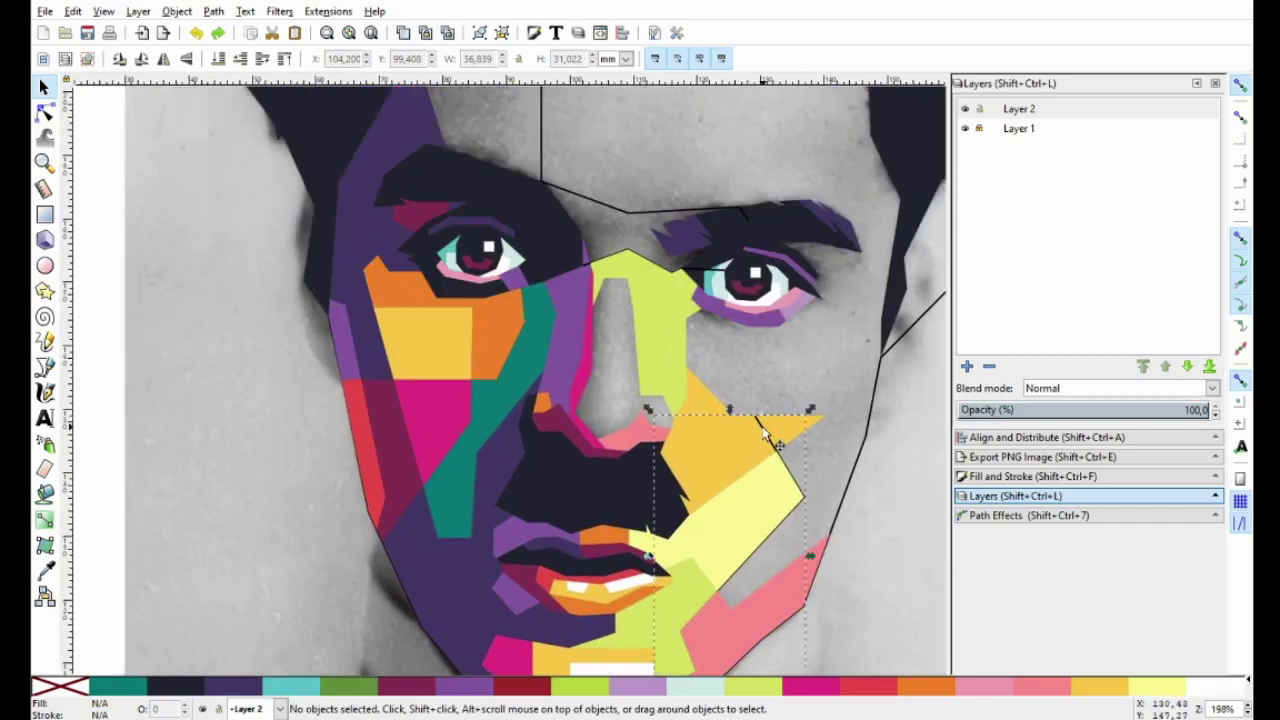
pyautogui.press('Escape')
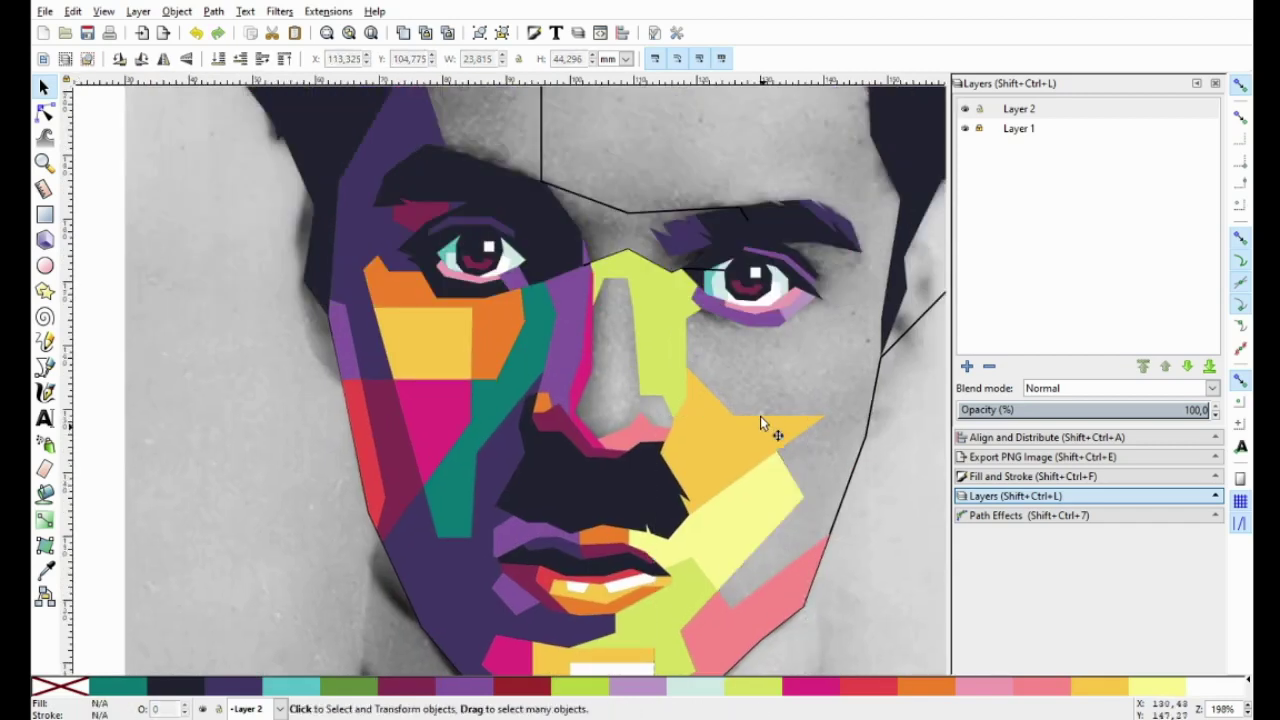
# Delete the black five-node sketch line above the nose.
pyautogui.keyDown('ctrl'); pyautogui.scroll(2, 740, 147); pyautogui.keyUp('ctrl')
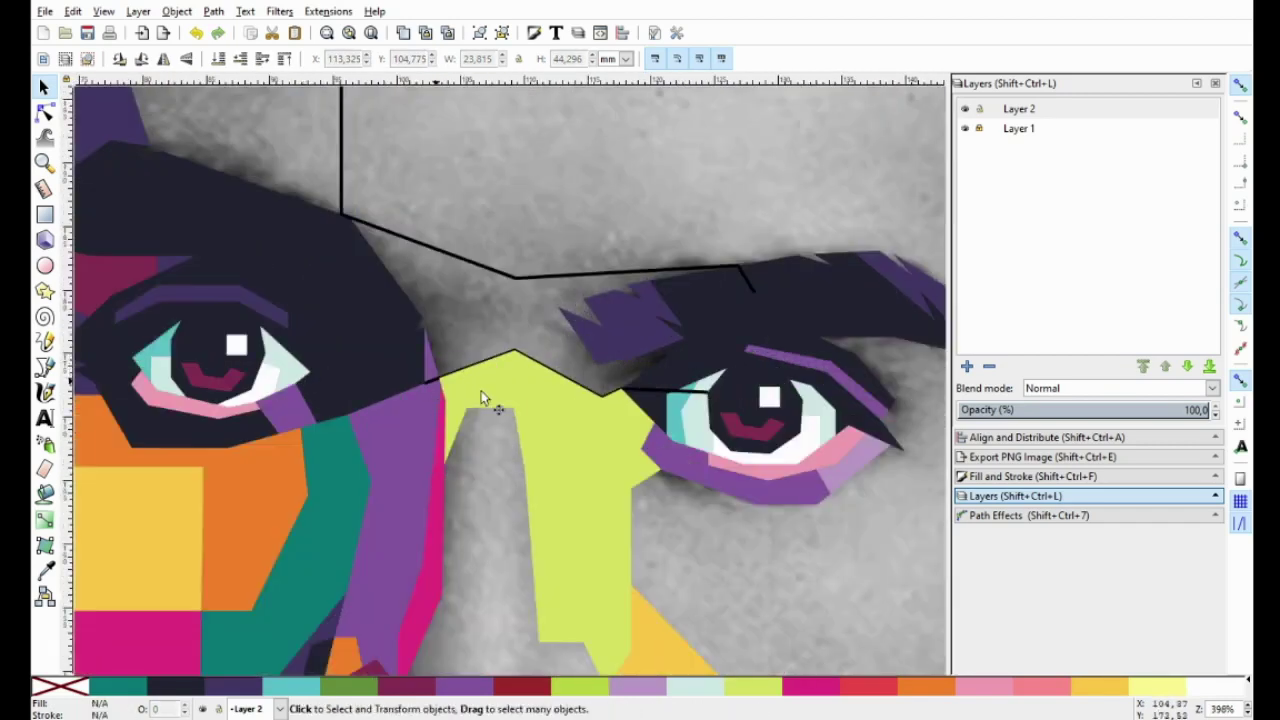
pyautogui.click(649, 398)
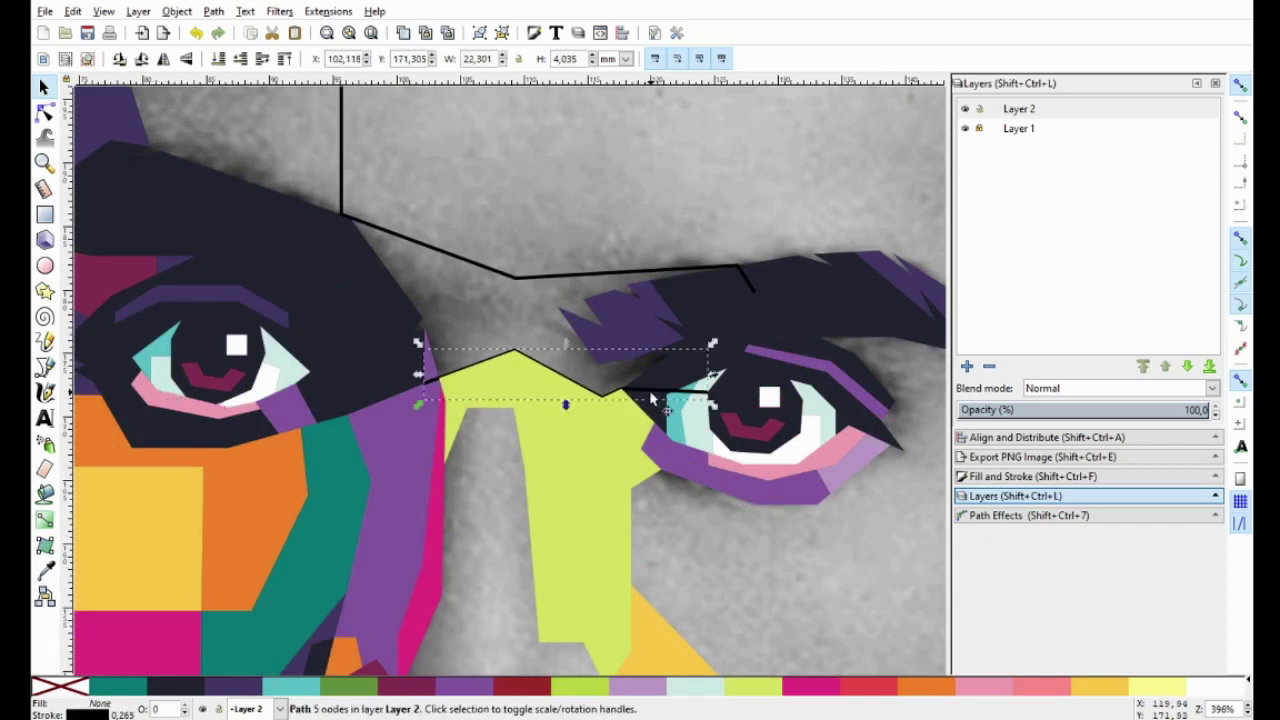
pyautogui.press('Delete')
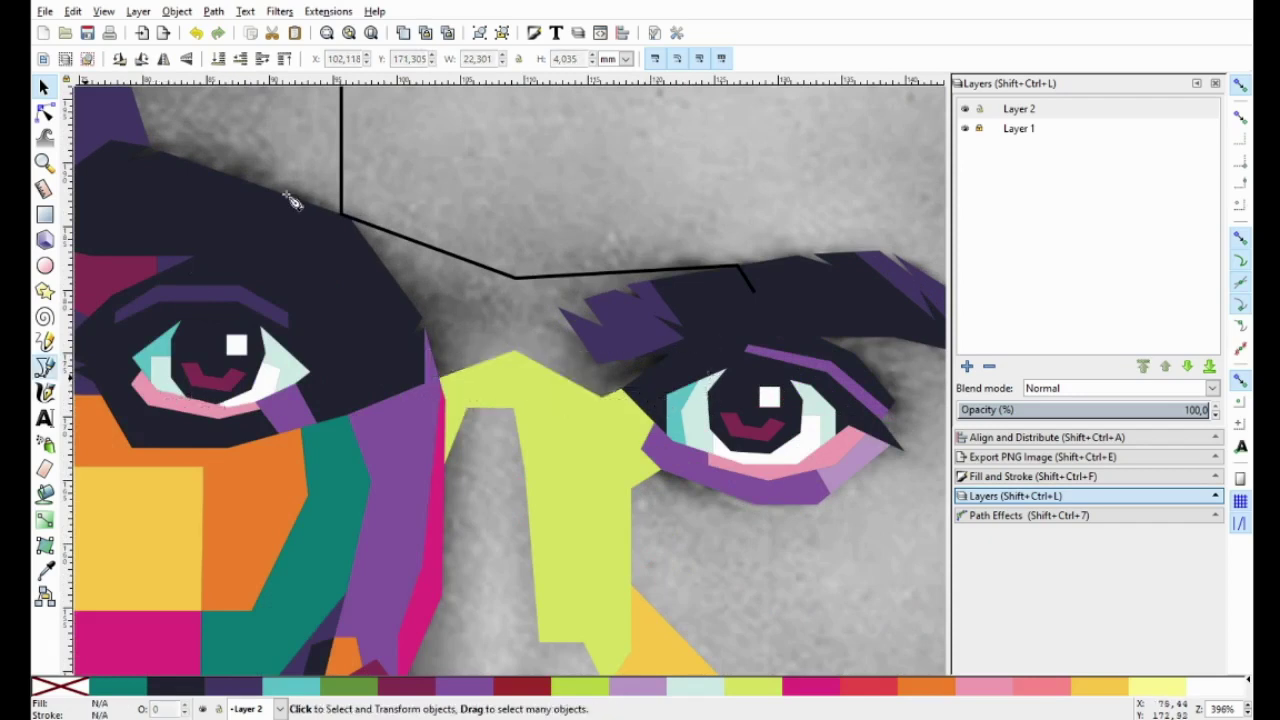
# Start a Bezier polygon at the brow corner, tracing corners down to the yellow nose top.
pyautogui.press('b')
pyautogui.keyDown('ctrl'); pyautogui.scroll(2, 292, 202); pyautogui.keyUp('ctrl')
pyautogui.click(411, 248)
pyautogui.click(553, 440)
pyautogui.click(537, 476)
pyautogui.click(593, 578)
pyautogui.press('BackSpace')
pyautogui.keyDown('ctrl'); pyautogui.scroll(2, 590, 572); pyautogui.keyUp('ctrl')
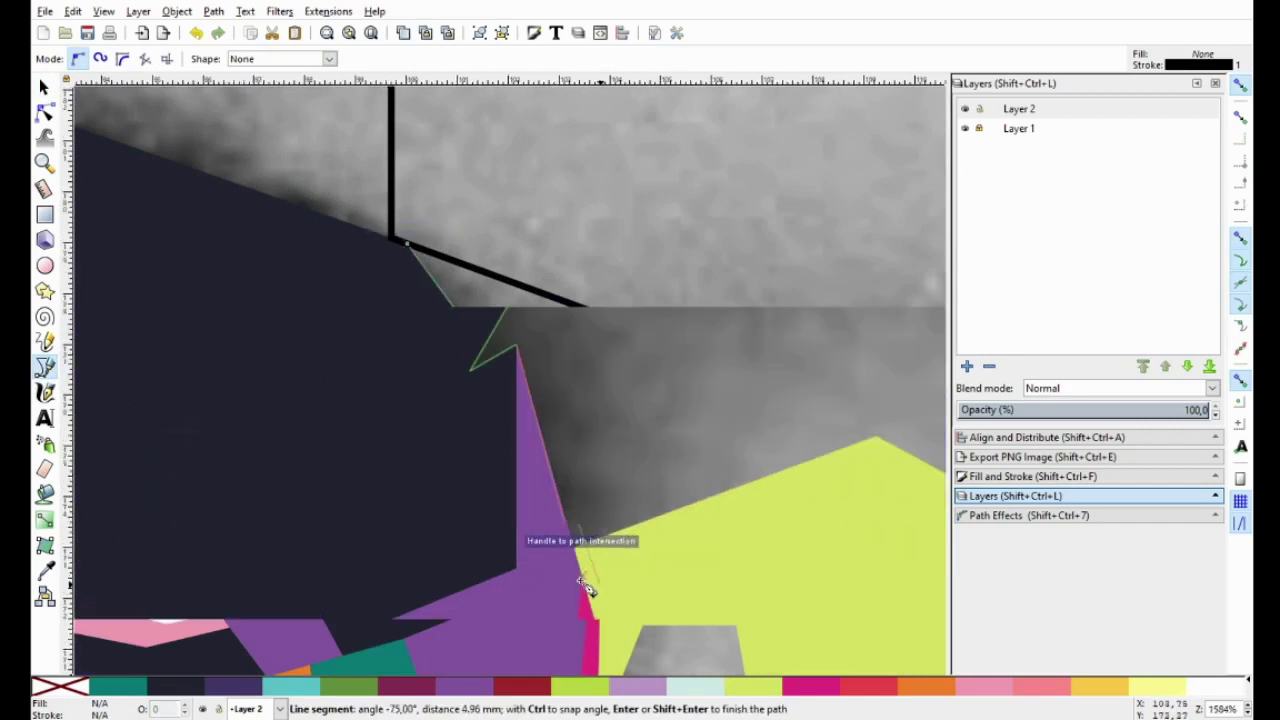
pyautogui.click(868, 442)
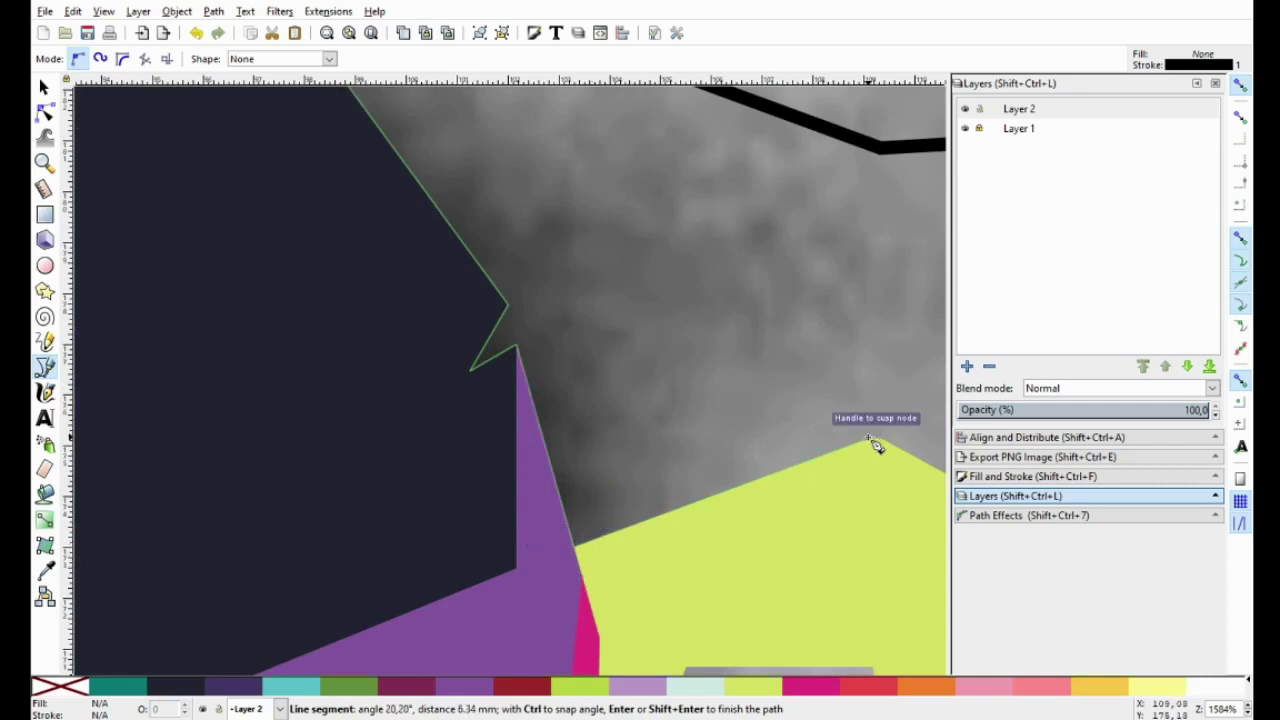
pyautogui.keyDown('ctrl'); pyautogui.scroll(-1, 814, 457); pyautogui.keyUp('ctrl')
pyautogui.hscroll(4, 814, 457)
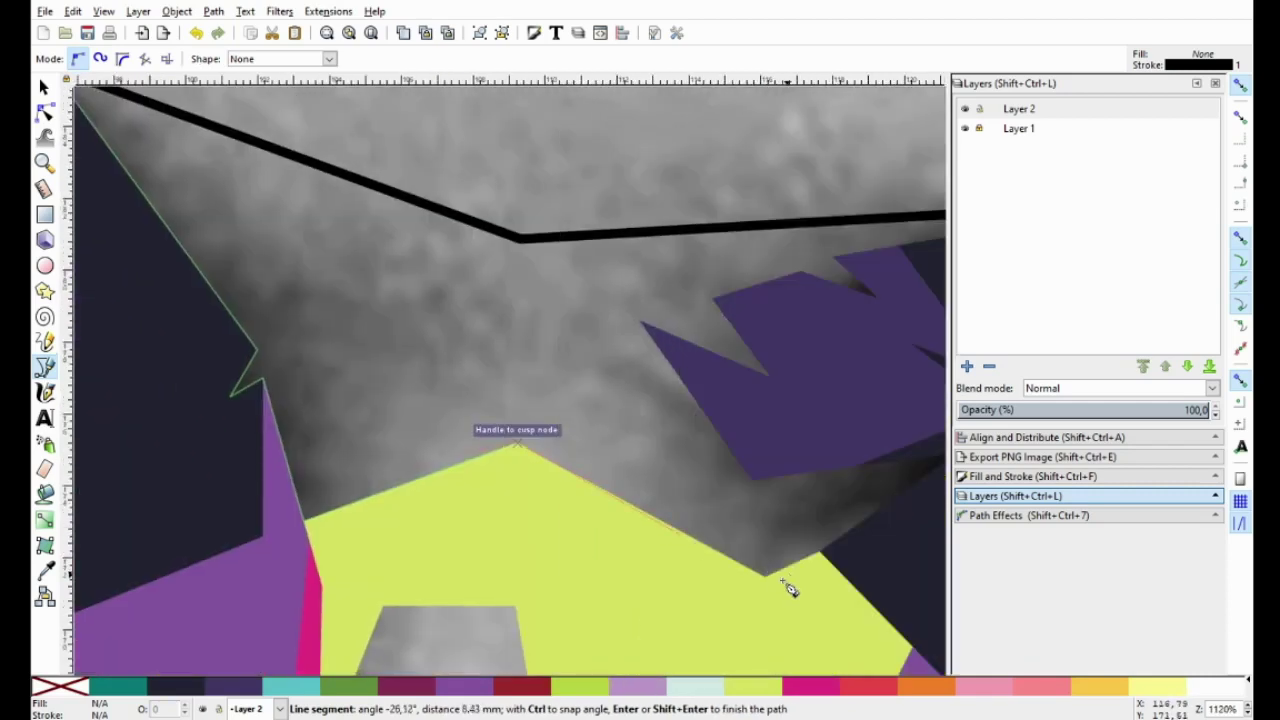
pyautogui.click(816, 548)
pyautogui.hscroll(3, 737, 478)
# Trace the corners along the purple eyebrow and brow line, closing the polygon at its start.
pyautogui.click(760, 433)
pyautogui.click(555, 458)
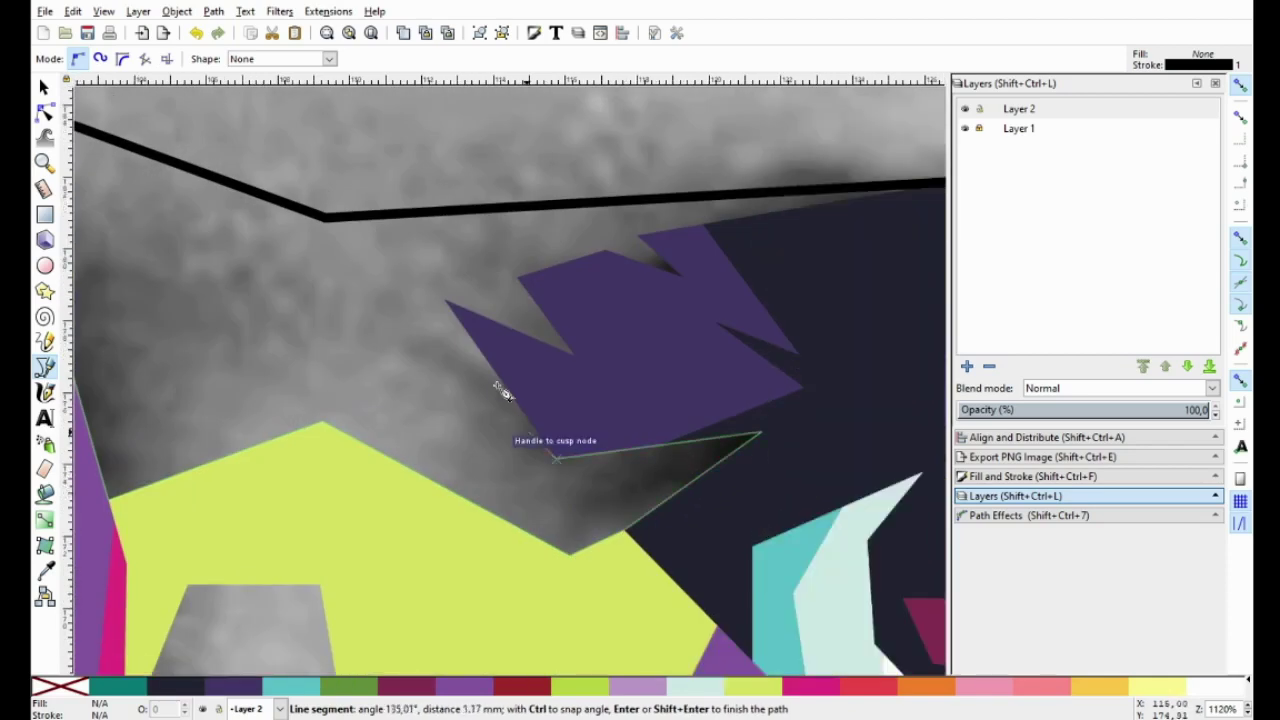
pyautogui.click(445, 300)
pyautogui.click(573, 353)
pyautogui.click(518, 277)
pyautogui.click(604, 250)
pyautogui.click(682, 276)
pyautogui.click(637, 236)
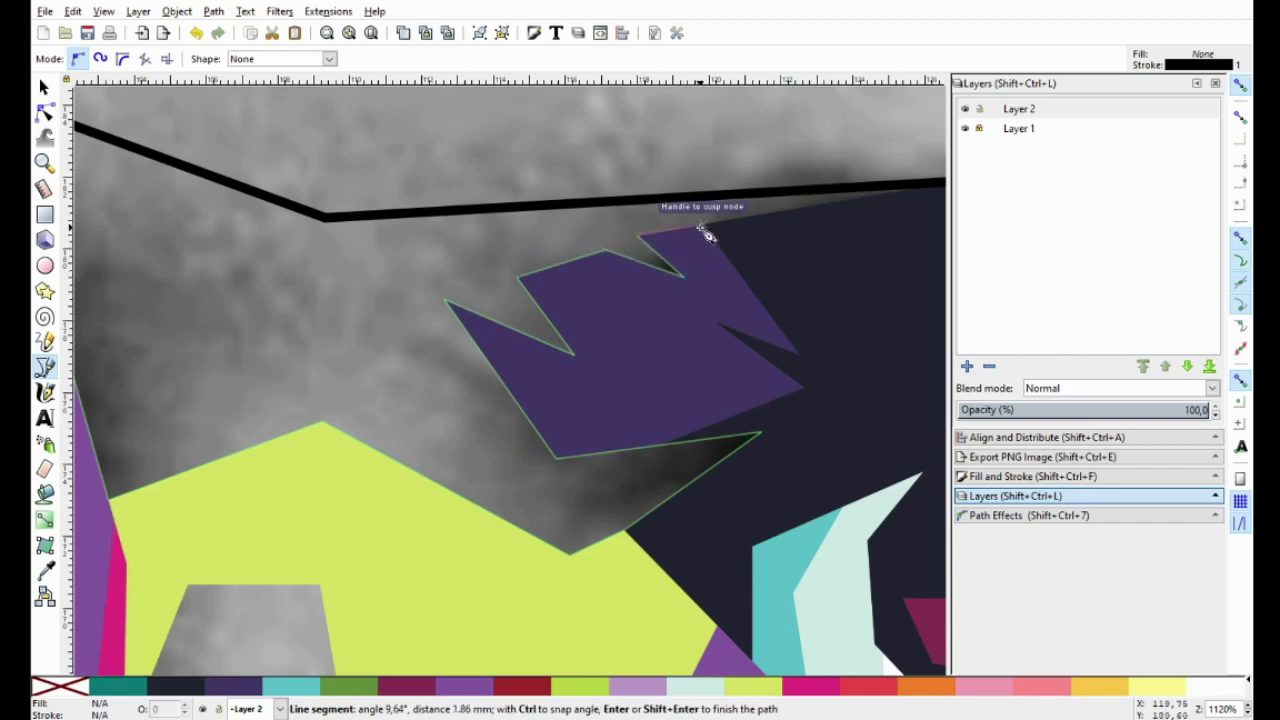
pyautogui.press('-')
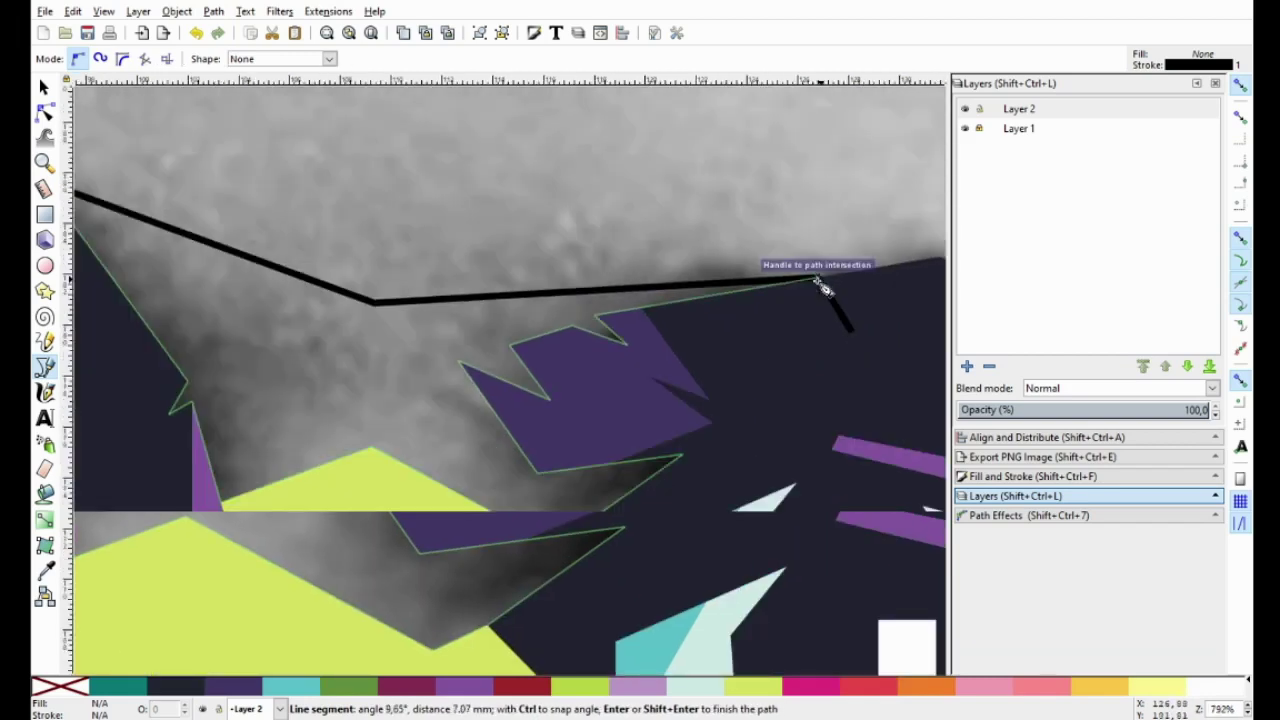
pyautogui.press('-')
pyautogui.click(505, 295)
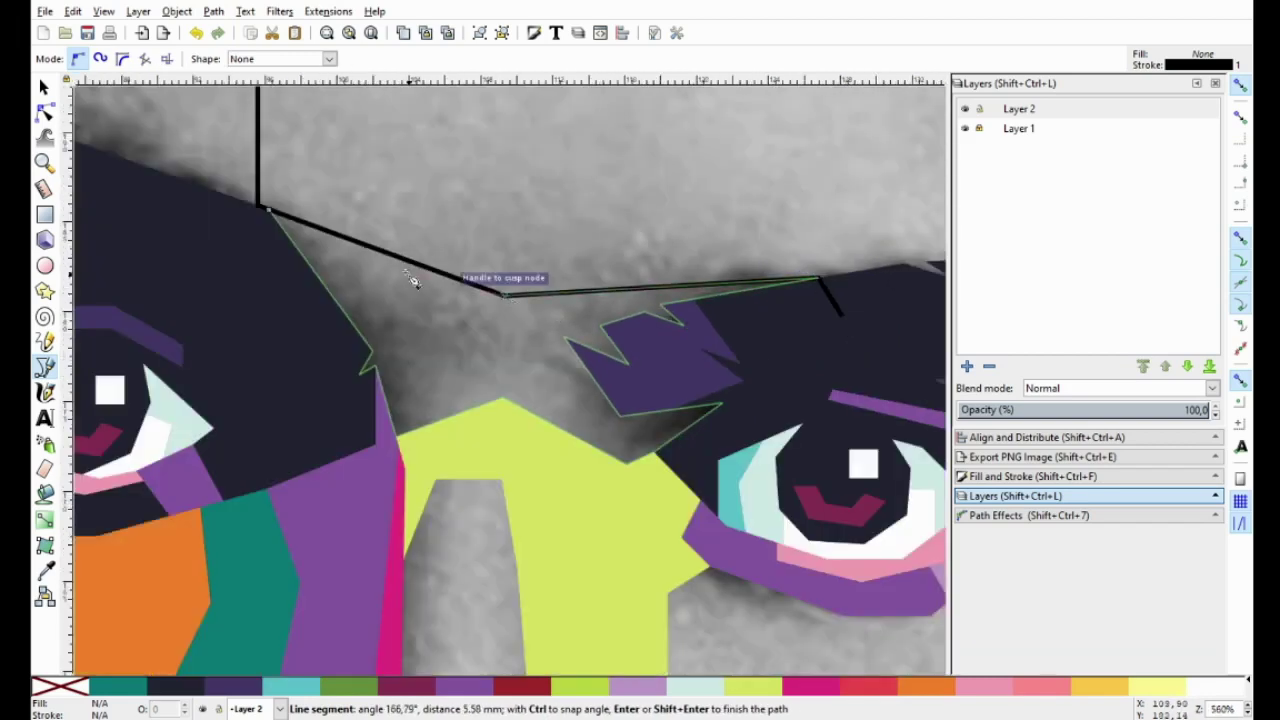
pyautogui.click(268, 212)
pyautogui.press('-')
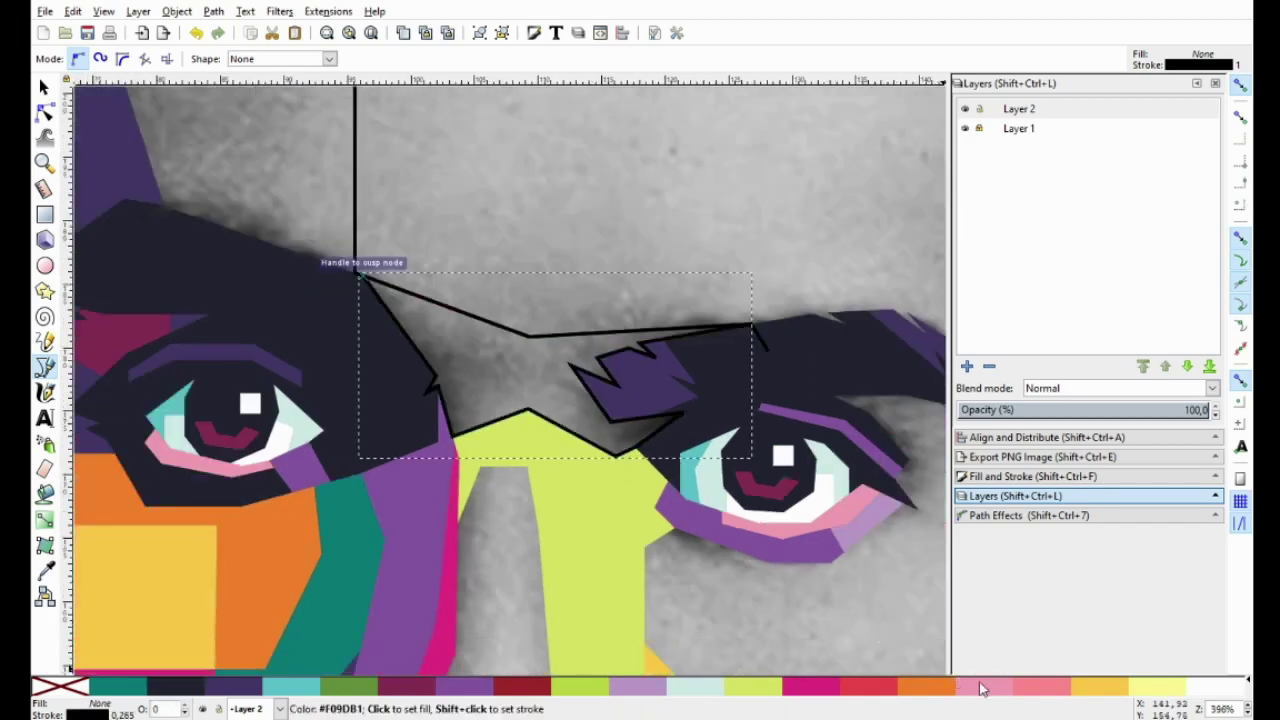
# Remove the brow polygon's outline and fill it lime green after trying pink and yellow.
pyautogui.click(980, 688)
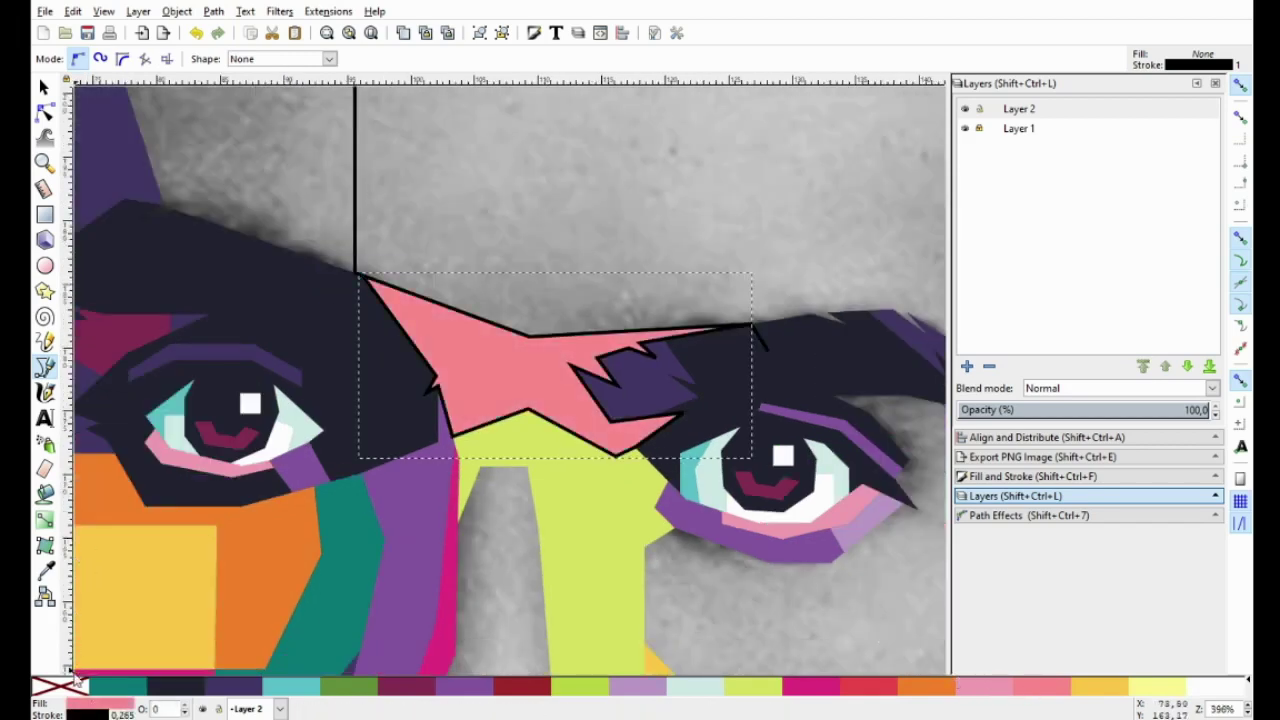
pyautogui.rightClick(78, 680)
pyautogui.click(117, 615)
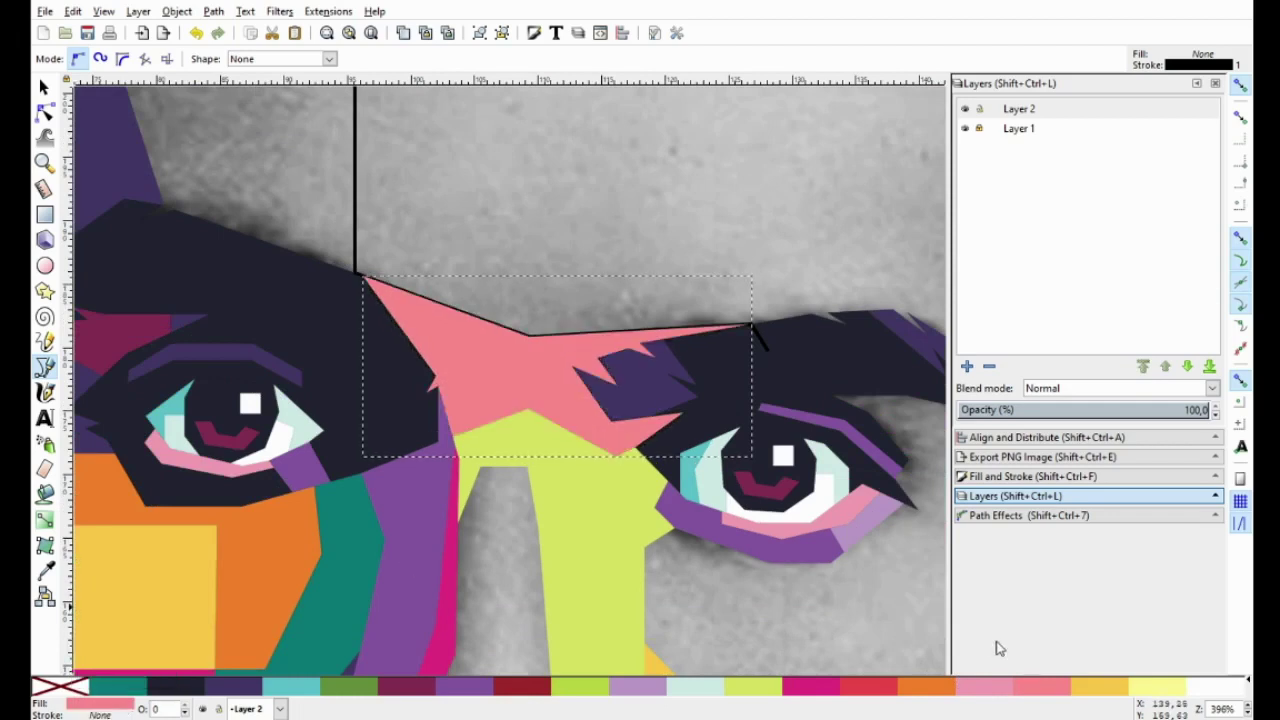
pyautogui.click(1095, 688)
pyautogui.click(980, 688)
pyautogui.keyDown('ctrl'); pyautogui.scroll(-3, 533, 398); pyautogui.keyUp('ctrl')
pyautogui.keyDown('ctrl'); pyautogui.scroll(-1, 533, 398); pyautogui.keyUp('ctrl')
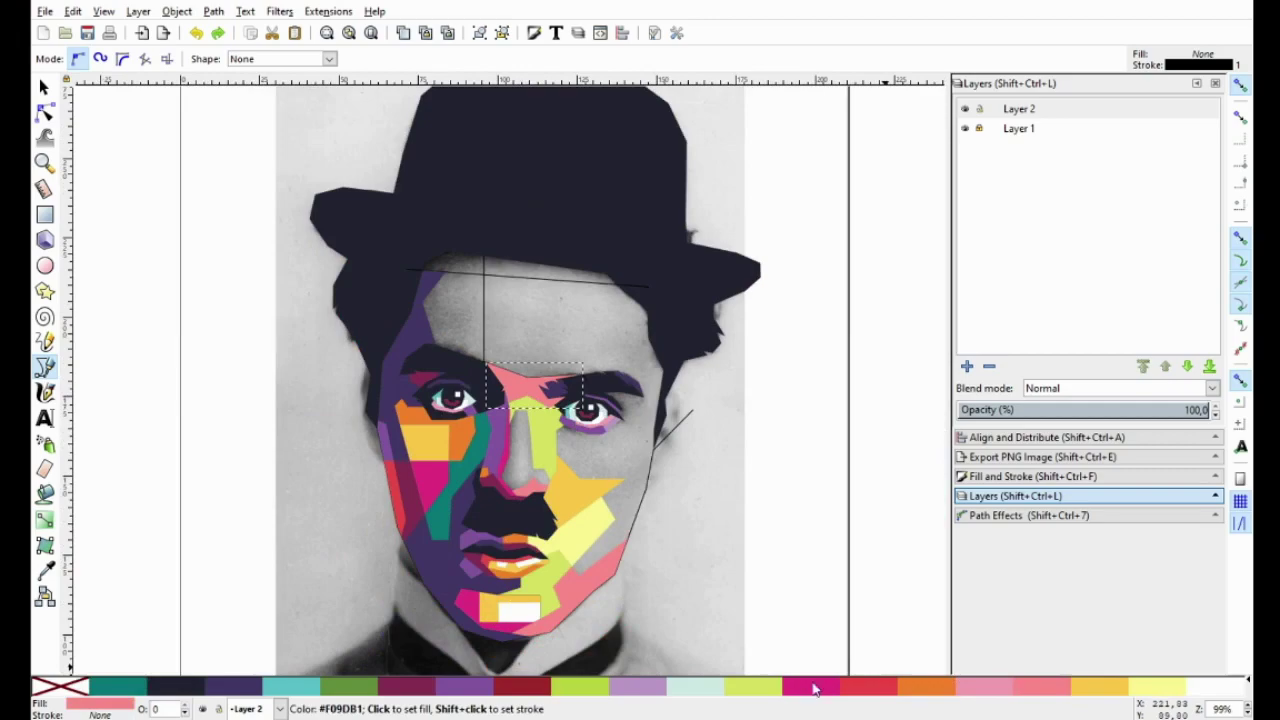
pyautogui.click(743, 688)
pyautogui.click(584, 688)
pyautogui.keyDown('ctrl'); pyautogui.scroll(1, 575, 495); pyautogui.keyUp('ctrl')
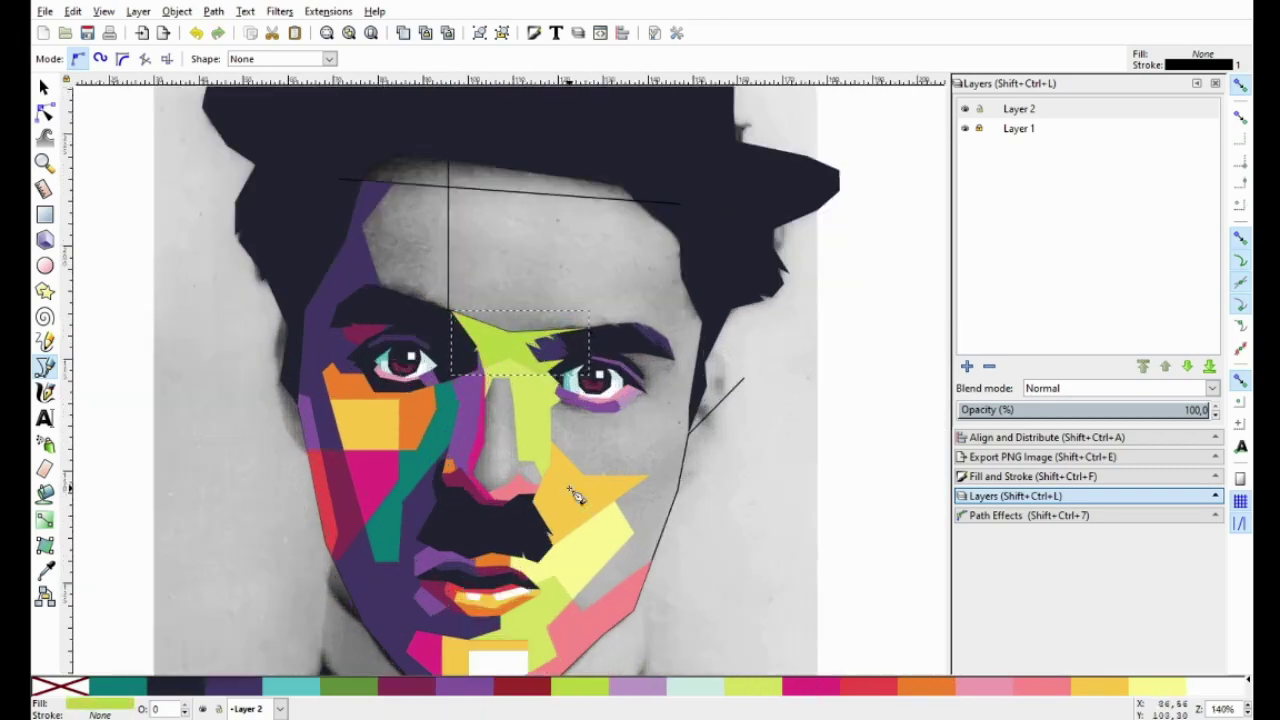